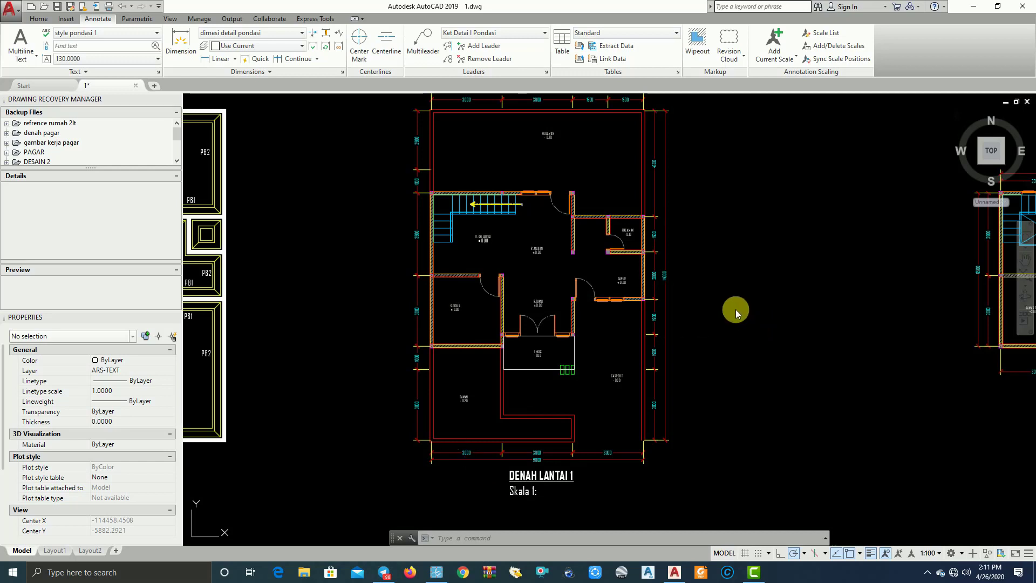
Pan and zoom across the floor plans to frame the ground floor plan.
{"action": "middle_click_drag", "start_coordinate": [721, 321], "coordinate": [782, 324]}
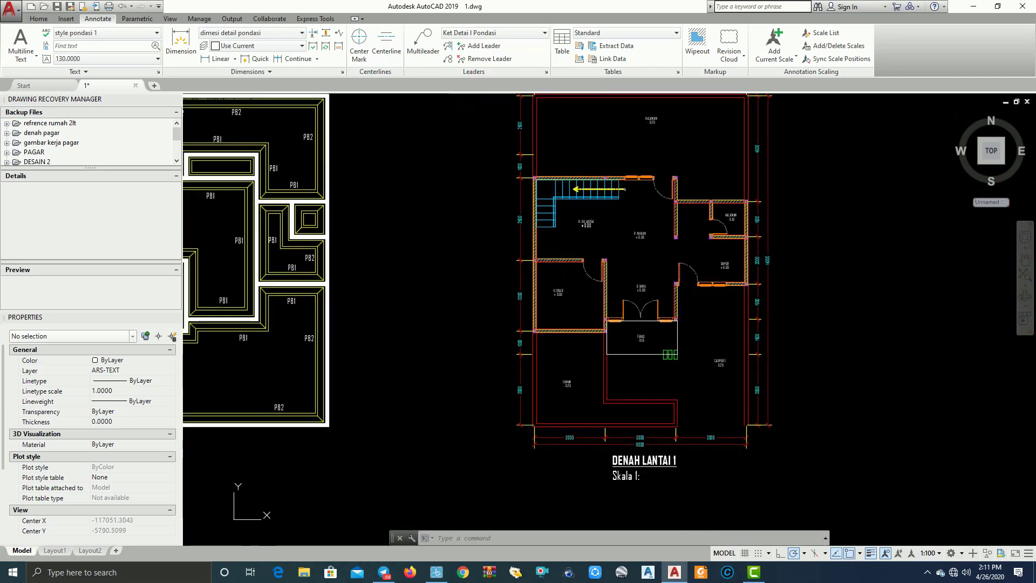
{"action": "mouse_move", "coordinate": [836, 373]}
{"action": "middle_mouse_down"}
{"action": "mouse_move", "coordinate": [809, 347]}
{"action": "mouse_move", "coordinate": [726, 418]}
{"action": "mouse_move", "coordinate": [784, 388]}
{"action": "middle_mouse_up"}
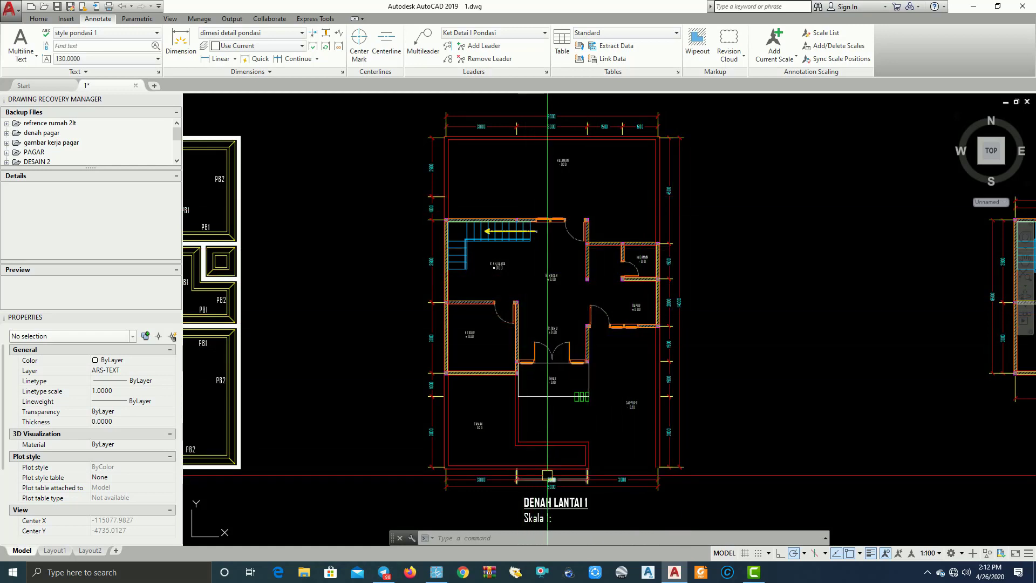
{"action": "scroll", "coordinate": [617, 418], "scroll_direction": "down", "scroll_amount": 1}
{"action": "scroll", "coordinate": [561, 415], "scroll_direction": "down", "scroll_amount": 1}
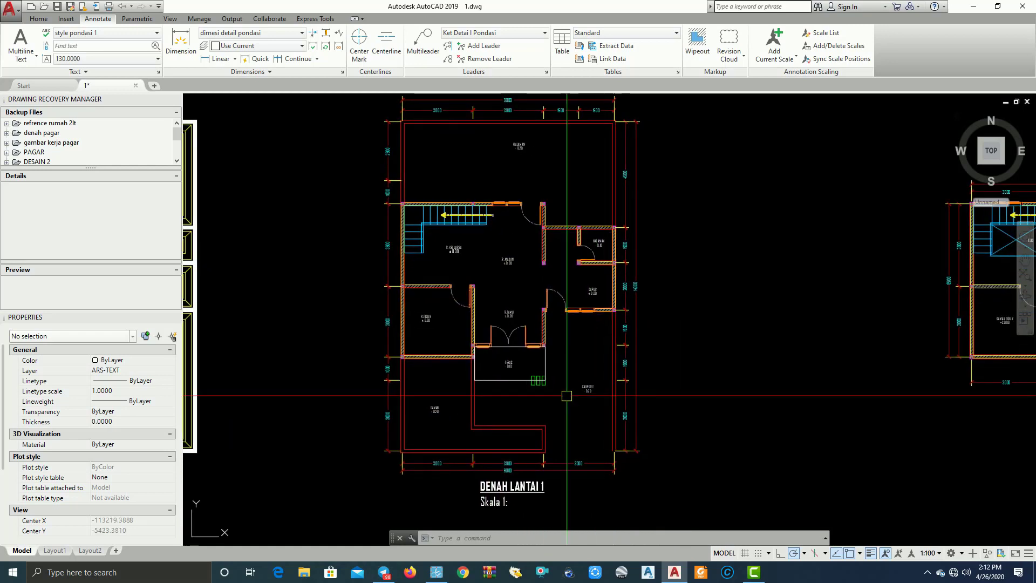
{"action": "scroll", "coordinate": [562, 415], "scroll_direction": "up", "scroll_amount": 2}
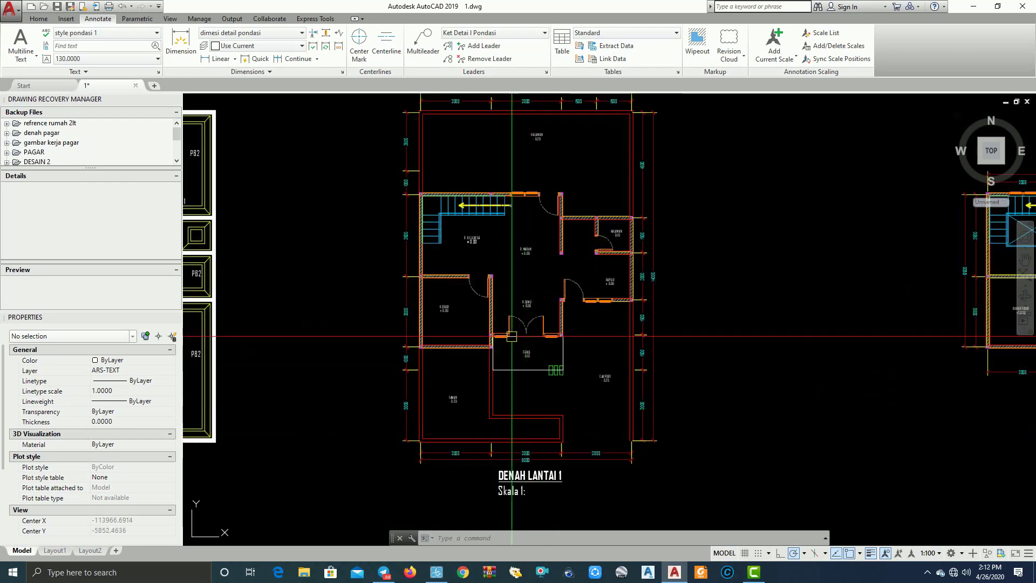
{"action": "middle_click_drag", "start_coordinate": [561, 415], "coordinate": [545, 430]}
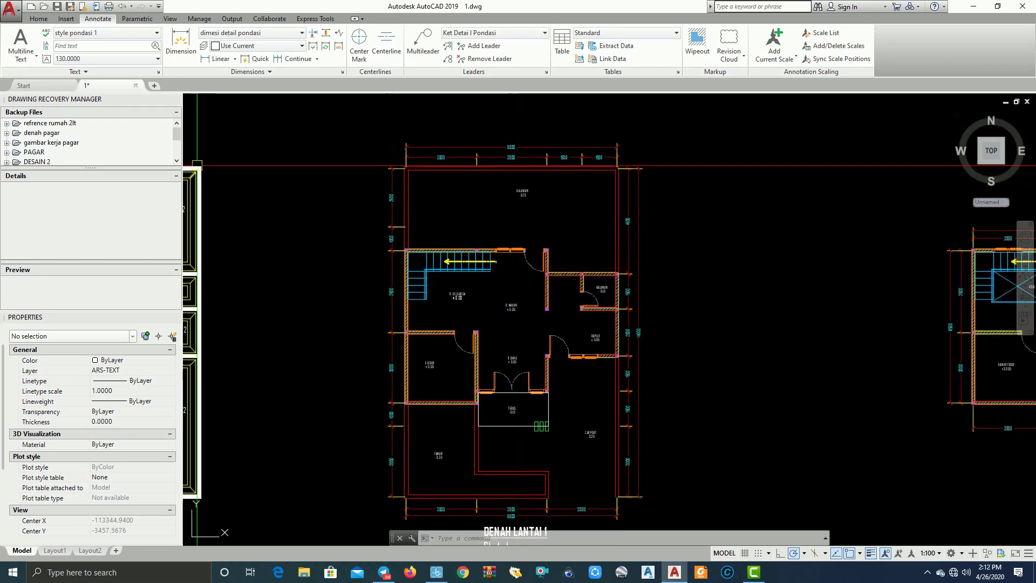
Add a new layer in the Layer Properties Manager and start renaming it Garis Potongan.
{"action": "left_click", "coordinate": [34, 19]}
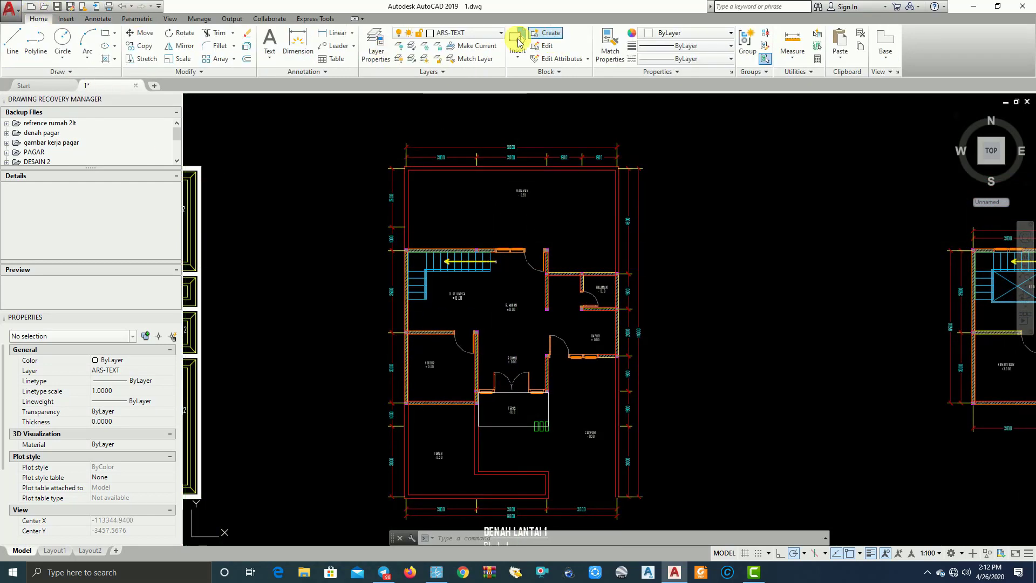
{"action": "left_click", "coordinate": [497, 33]}
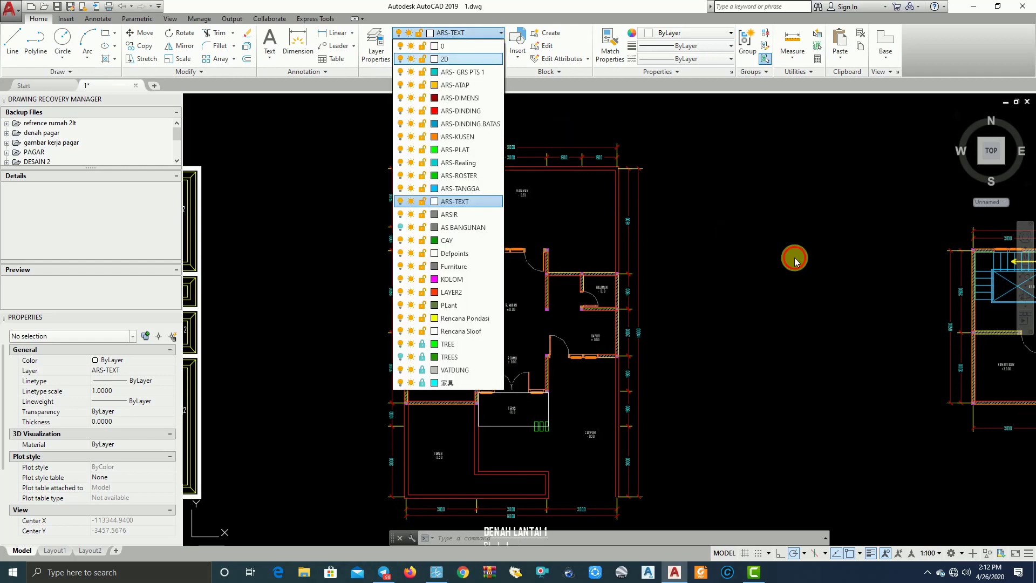
{"action": "left_click", "coordinate": [793, 257]}
{"action": "type", "text": "LA"}
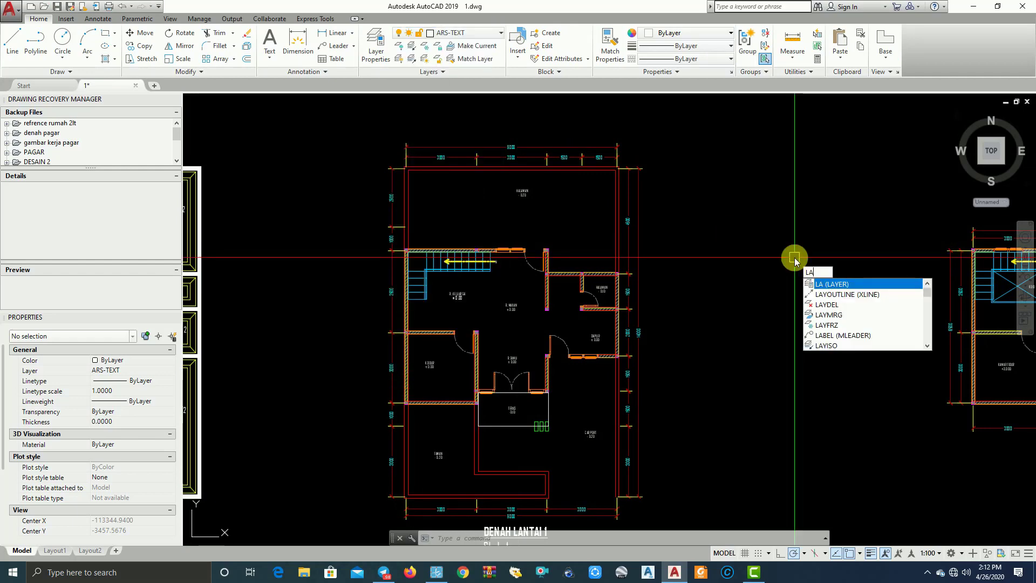
{"action": "key", "text": "Return"}
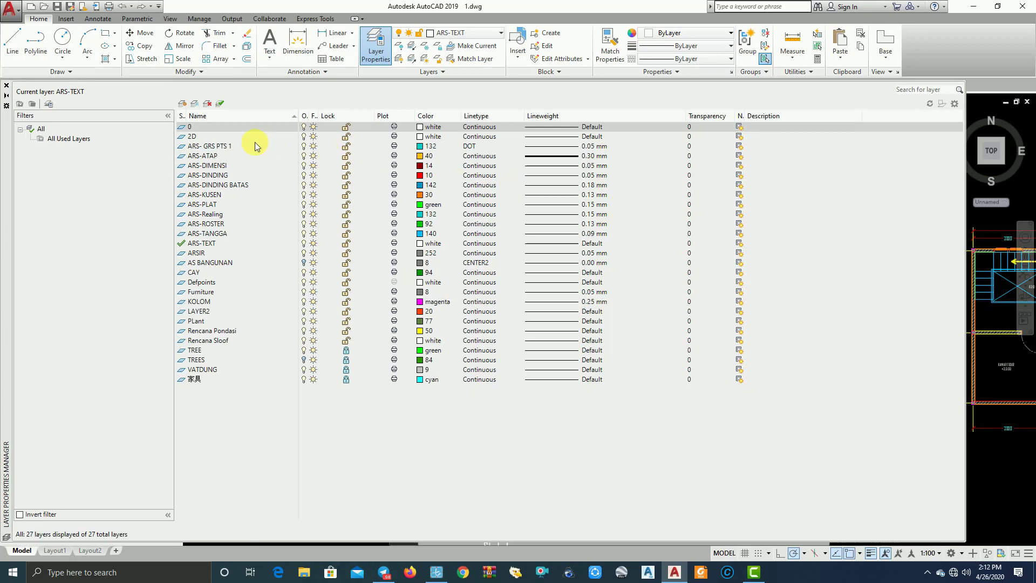
{"action": "left_click", "coordinate": [224, 125]}
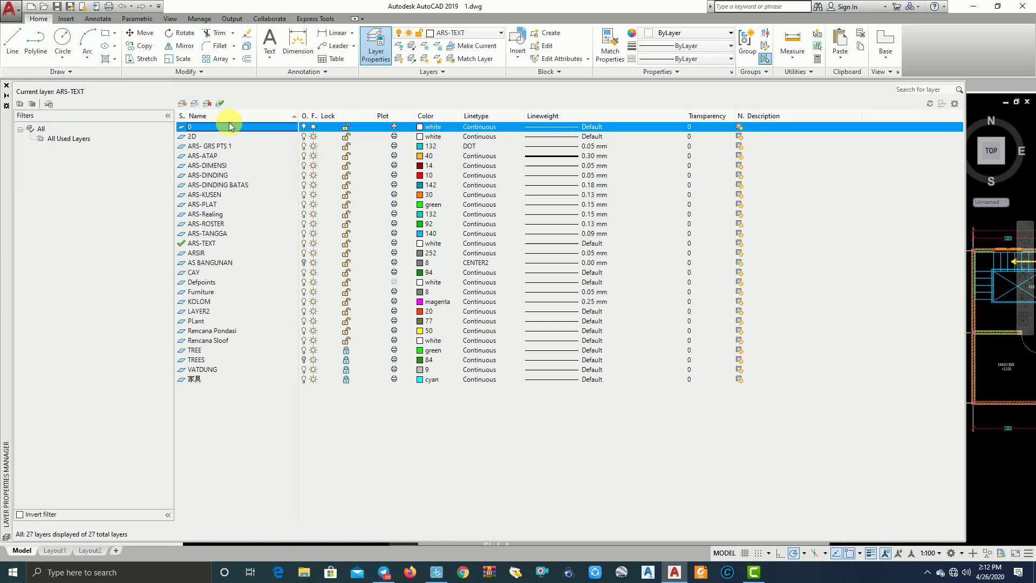
{"action": "left_click", "coordinate": [184, 104]}
{"action": "type", "text": "Garis Potongan"}
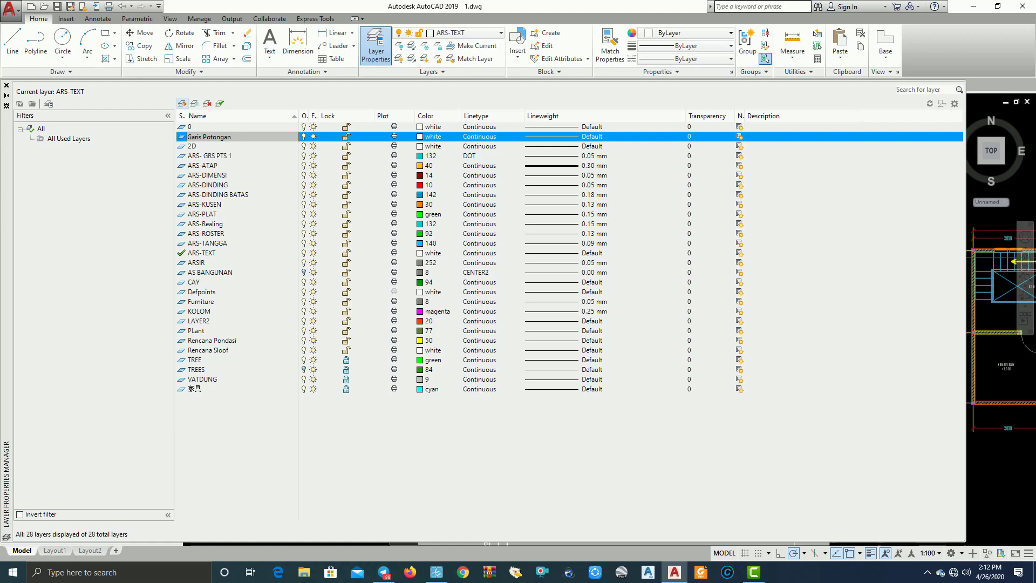
{"action": "key", "text": "F2"}
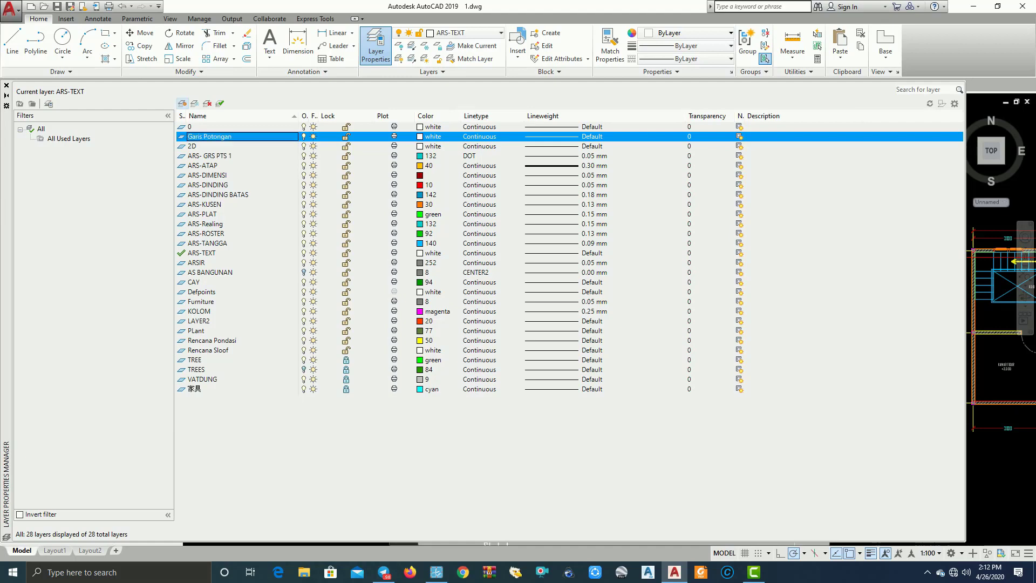
Give Garis Potongan colour 50 (yellow) and choose the DASHED2 linetype.
{"action": "left_click", "coordinate": [421, 139]}
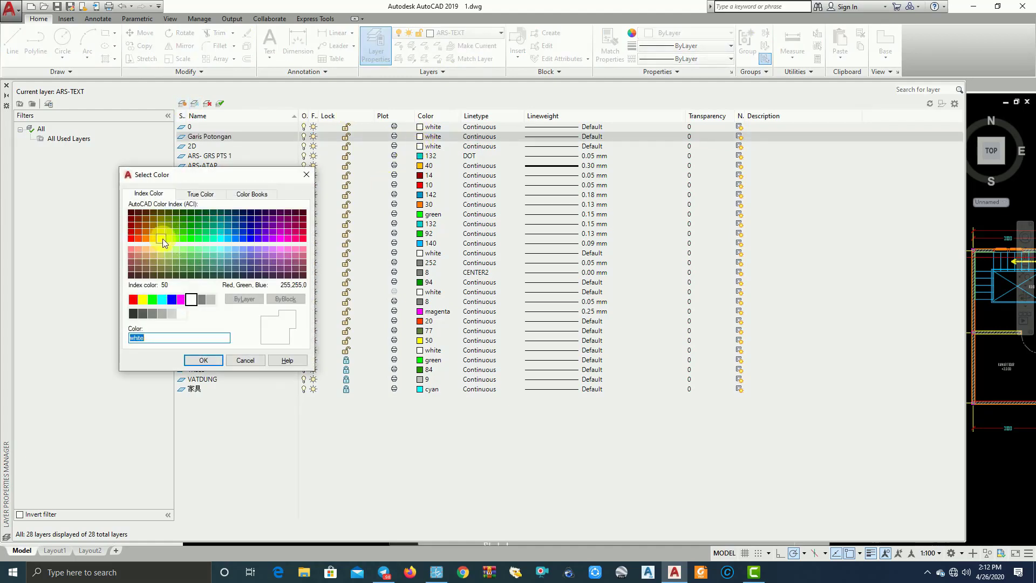
{"action": "left_click", "coordinate": [203, 360]}
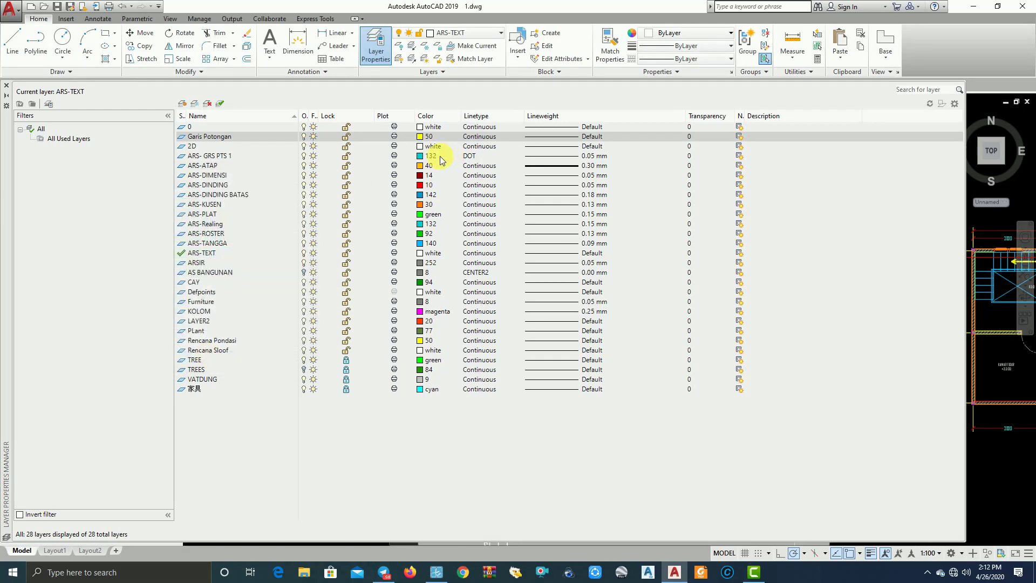
{"action": "left_click", "coordinate": [495, 137]}
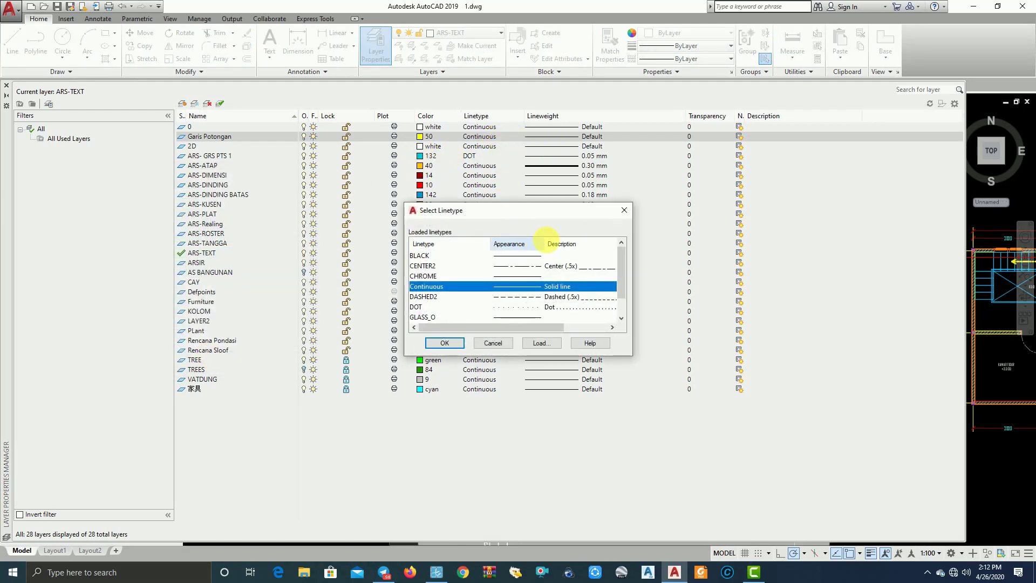
{"action": "left_click", "coordinate": [516, 297]}
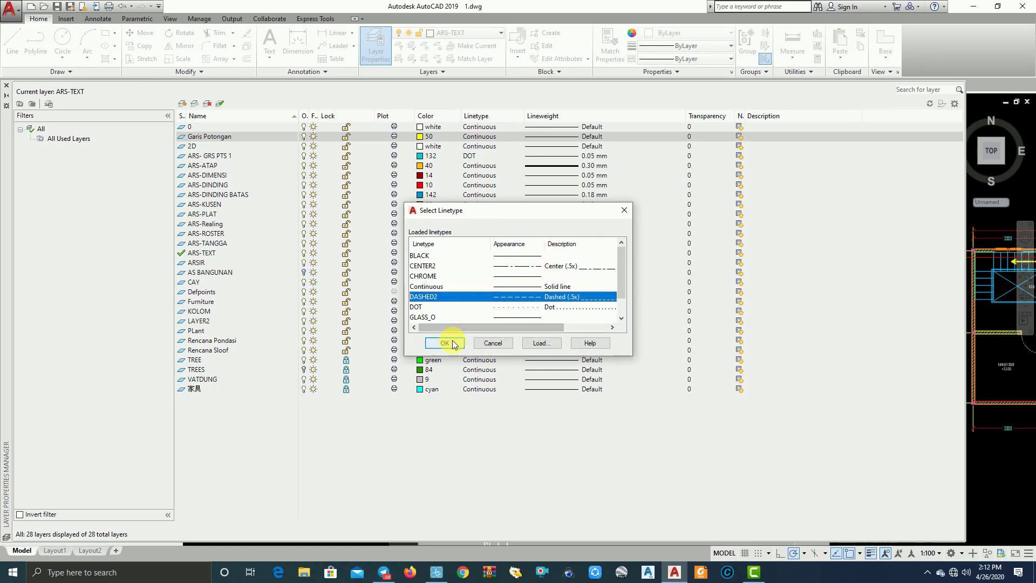
Load the CENTER linetypes from acad.lin and apply DASHED2 to Garis Potongan.
{"action": "scroll", "coordinate": [545, 300], "scroll_direction": "down", "scroll_amount": 1}
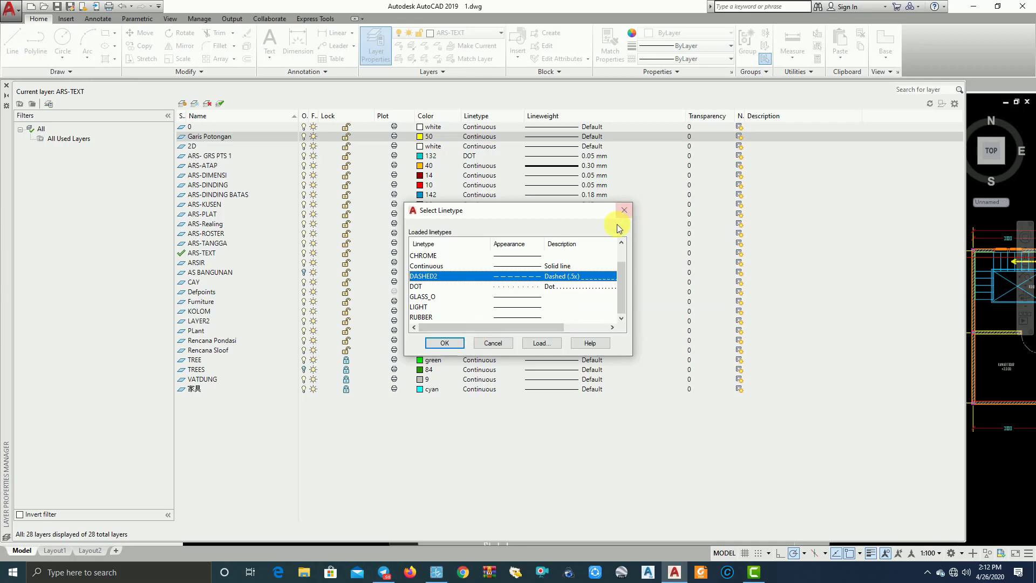
{"action": "left_click", "coordinate": [540, 343]}
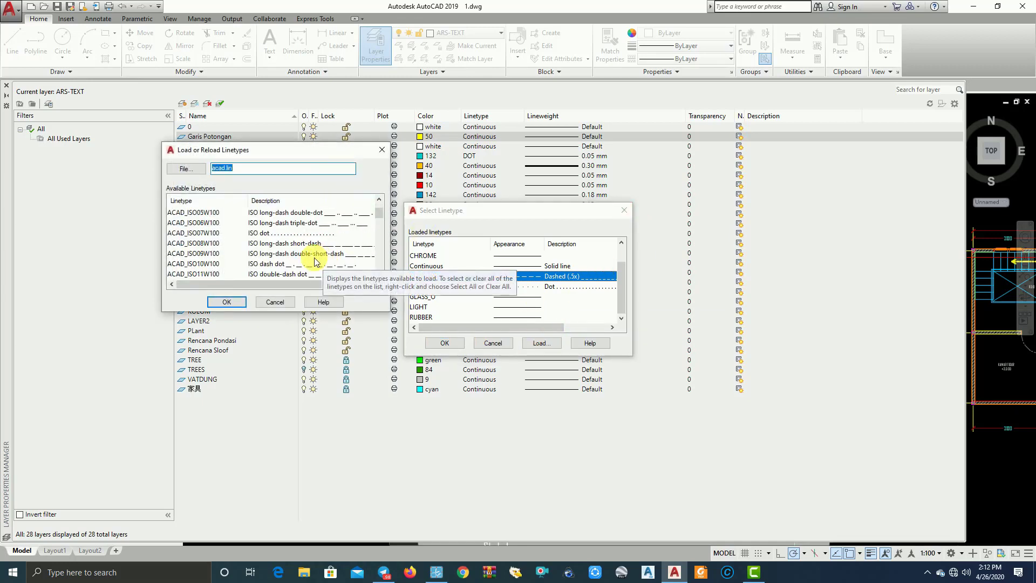
{"action": "scroll", "coordinate": [321, 257], "scroll_direction": "down", "scroll_amount": 4}
{"action": "scroll", "coordinate": [329, 254], "scroll_direction": "down", "scroll_amount": 2}
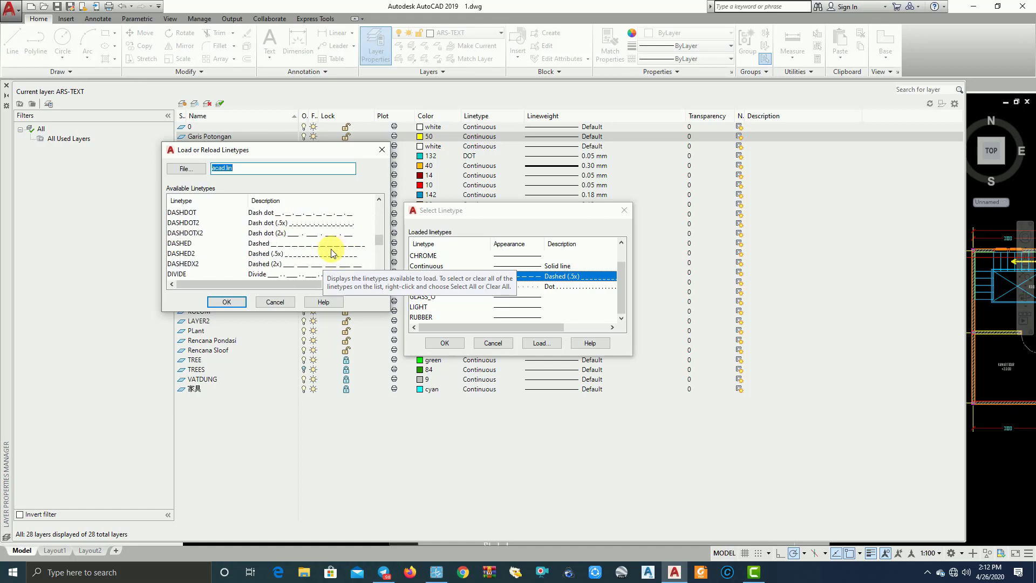
{"action": "scroll", "coordinate": [298, 270], "scroll_direction": "down", "scroll_amount": 4}
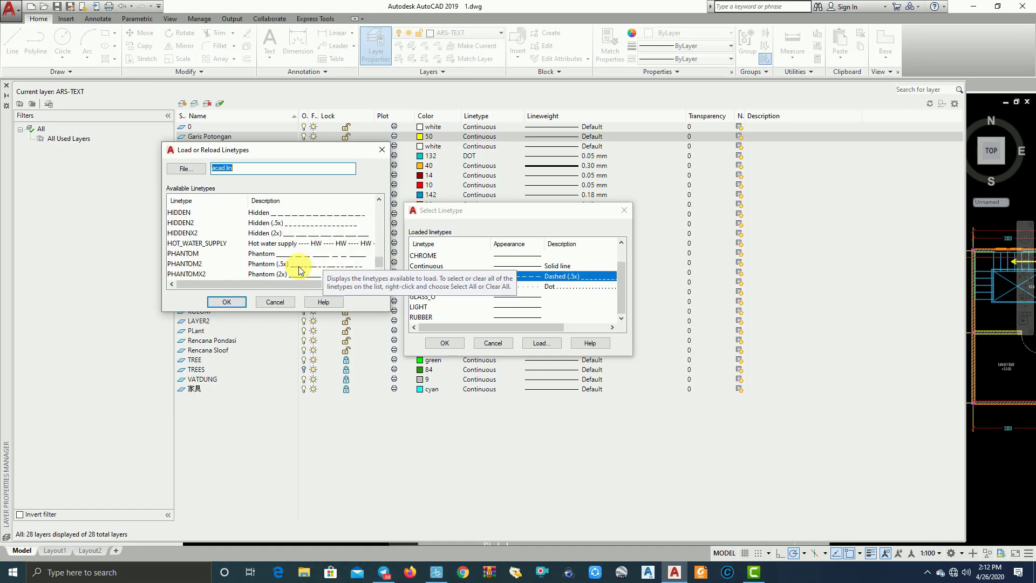
{"action": "scroll", "coordinate": [298, 268], "scroll_direction": "down", "scroll_amount": 2}
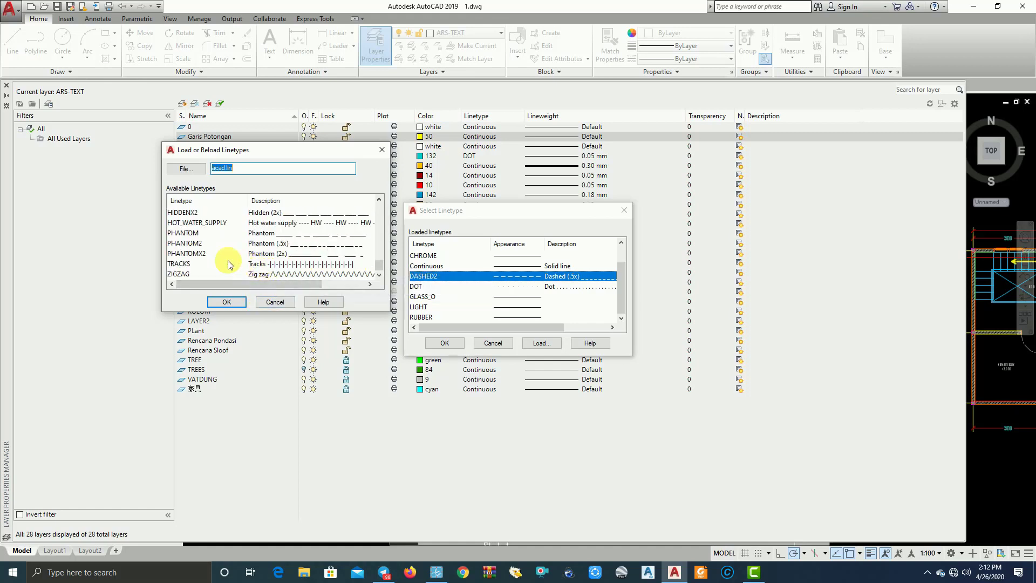
{"action": "left_click", "coordinate": [195, 254]}
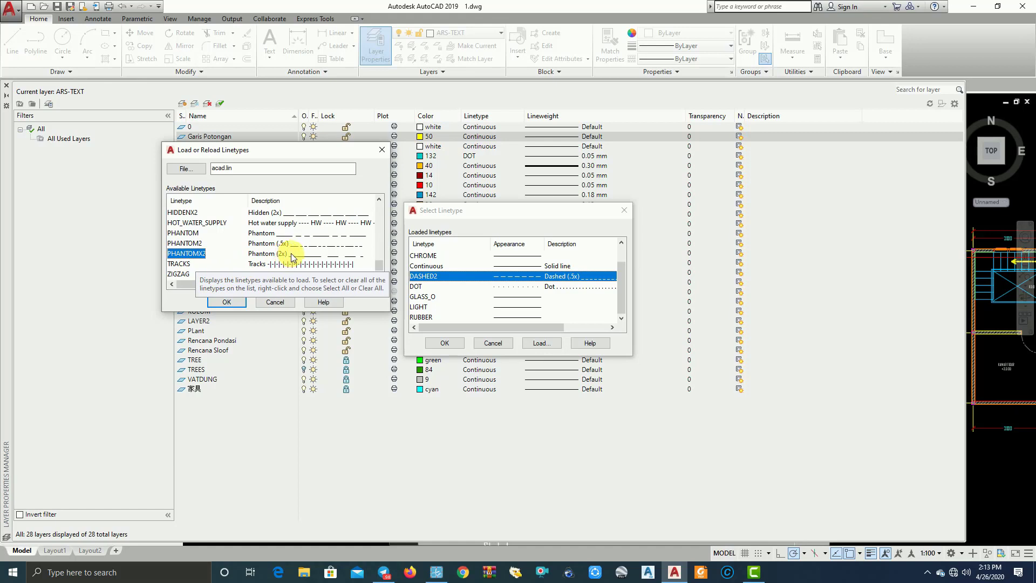
{"action": "scroll", "coordinate": [292, 257], "scroll_direction": "up", "scroll_amount": 1}
{"action": "scroll", "coordinate": [292, 257], "scroll_direction": "up", "scroll_amount": 3}
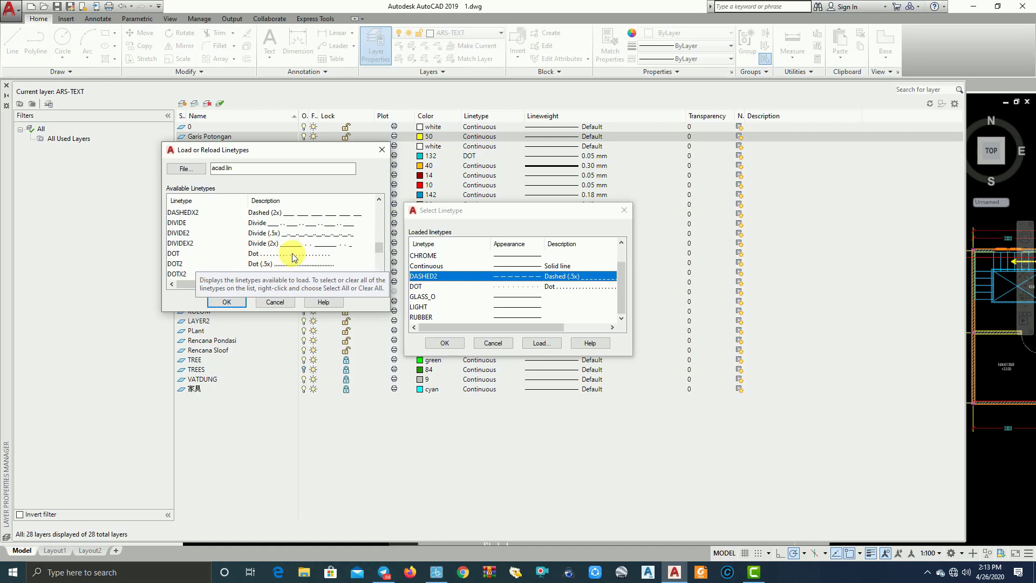
{"action": "scroll", "coordinate": [292, 257], "scroll_direction": "up", "scroll_amount": 1}
{"action": "scroll", "coordinate": [292, 257], "scroll_direction": "up", "scroll_amount": 2}
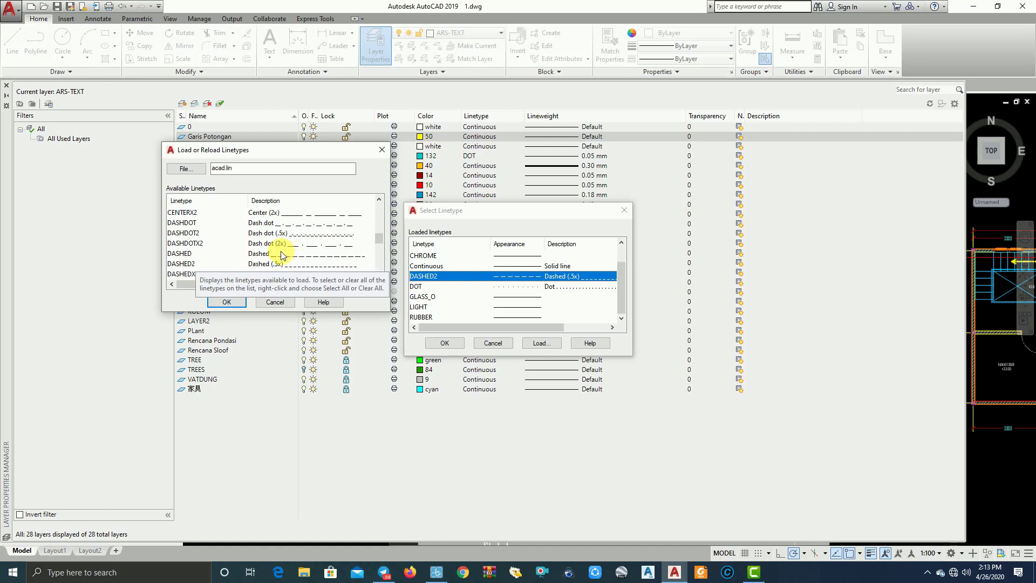
{"action": "scroll", "coordinate": [221, 221], "scroll_direction": "up", "scroll_amount": 1}
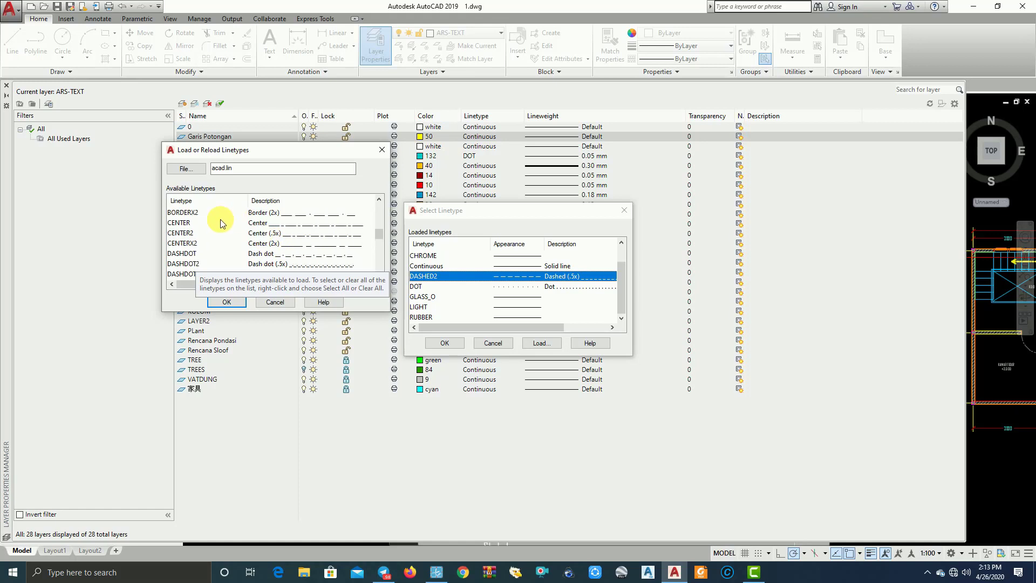
{"action": "scroll", "coordinate": [226, 227], "scroll_direction": "up", "scroll_amount": 1}
{"action": "scroll", "coordinate": [244, 240], "scroll_direction": "up", "scroll_amount": 2}
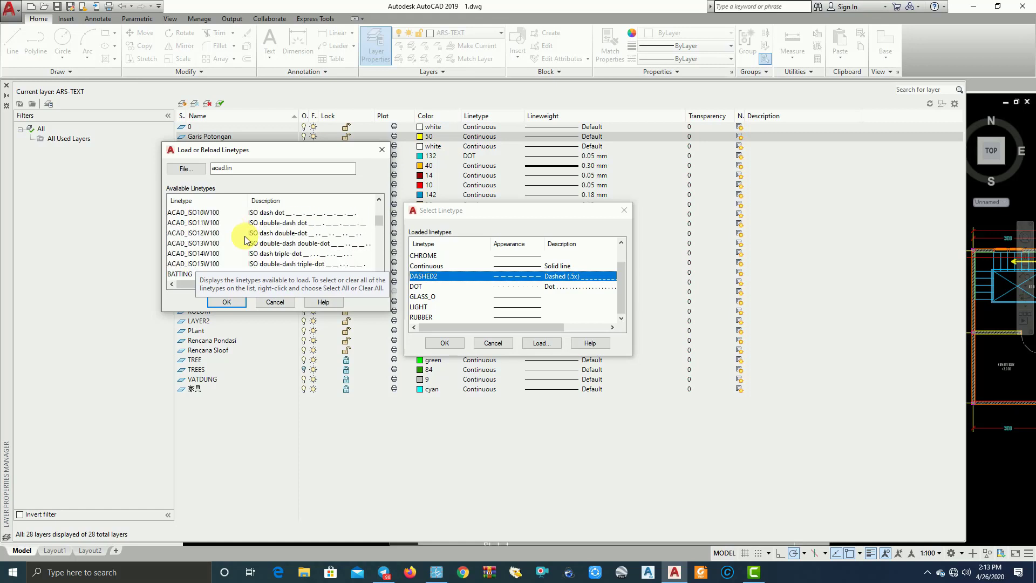
{"action": "scroll", "coordinate": [249, 241], "scroll_direction": "down", "scroll_amount": 1}
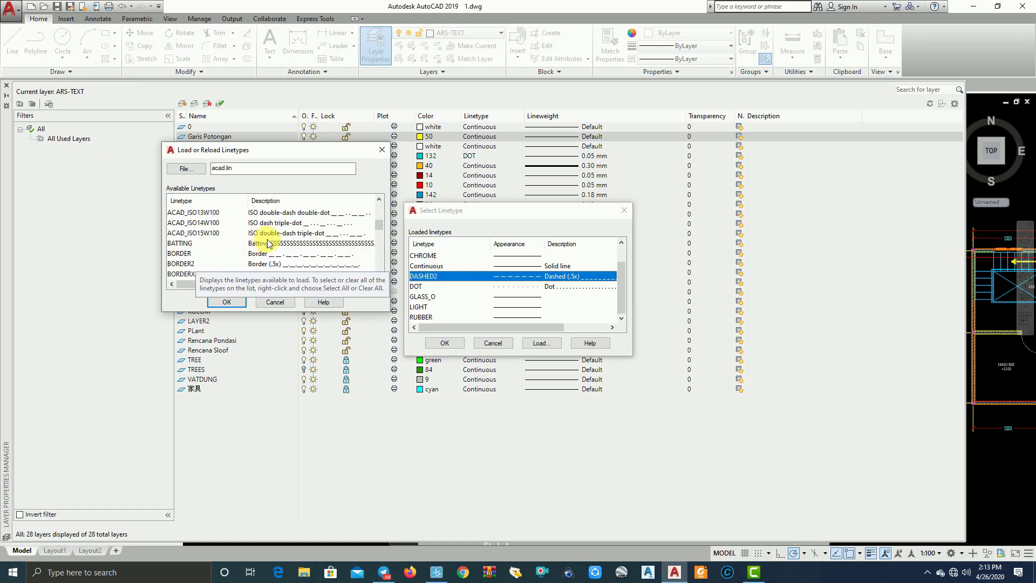
{"action": "scroll", "coordinate": [267, 243], "scroll_direction": "down", "scroll_amount": 1}
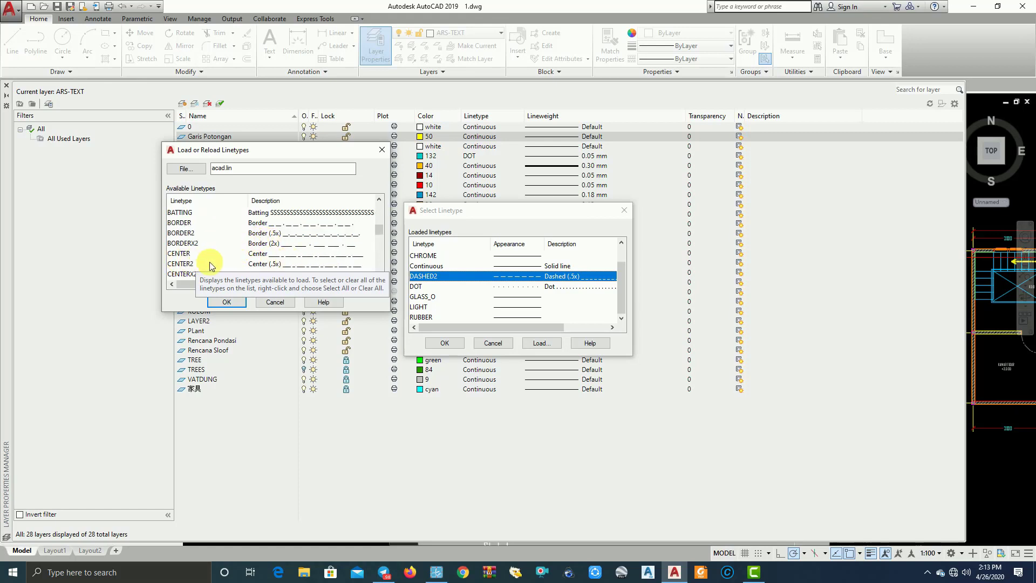
{"action": "left_click", "coordinate": [256, 256]}
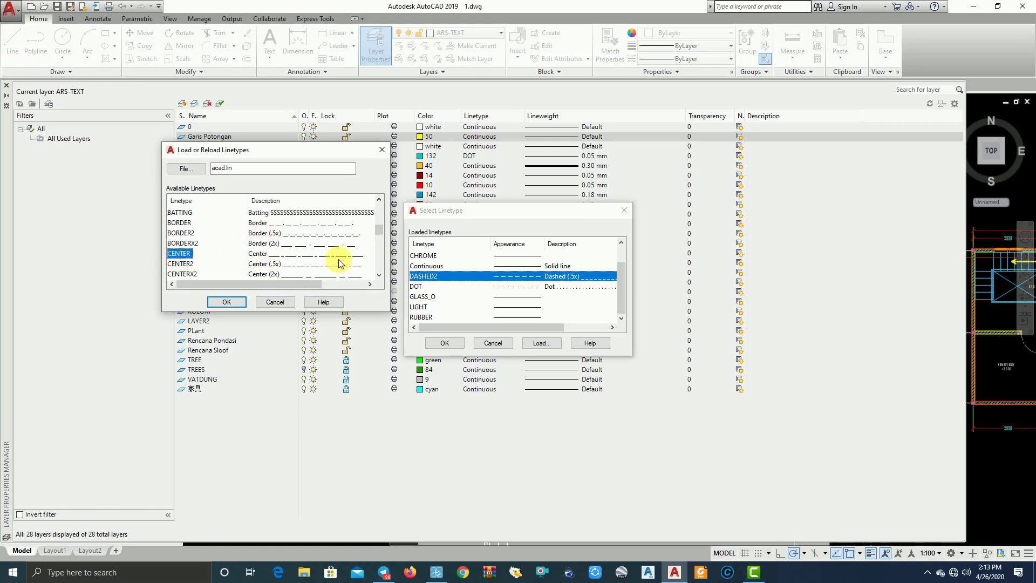
{"action": "left_click", "coordinate": [227, 300]}
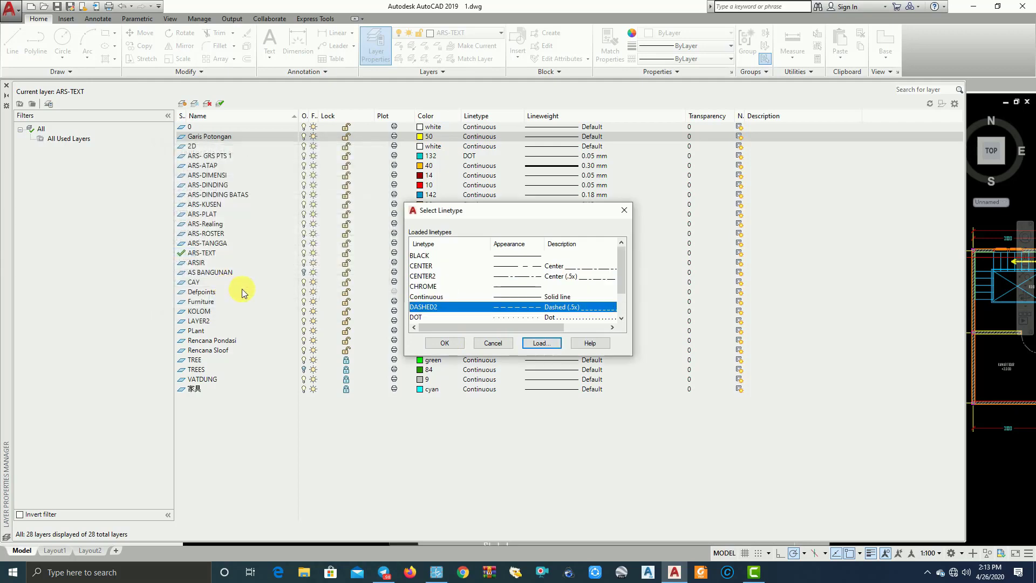
{"action": "left_click", "coordinate": [445, 341]}
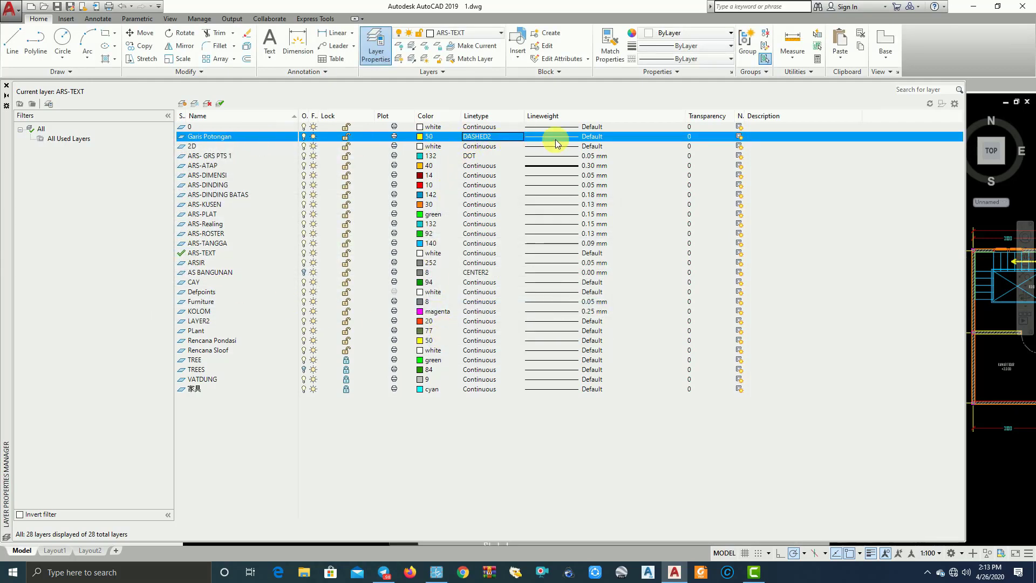
Set Garis Potongan's lineweight to 0.30 mm.
{"action": "left_click", "coordinate": [578, 138]}
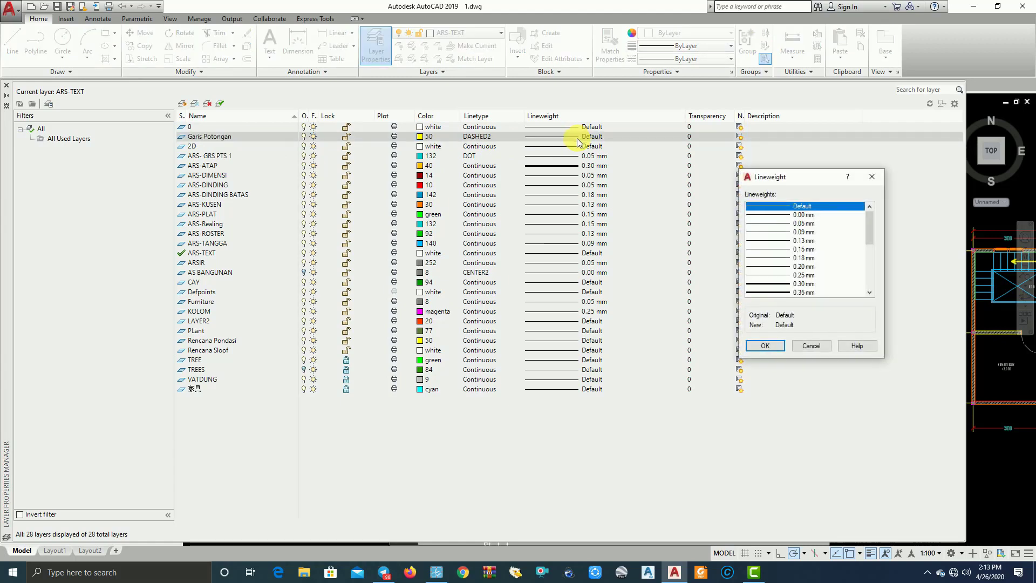
{"action": "left_click", "coordinate": [782, 285]}
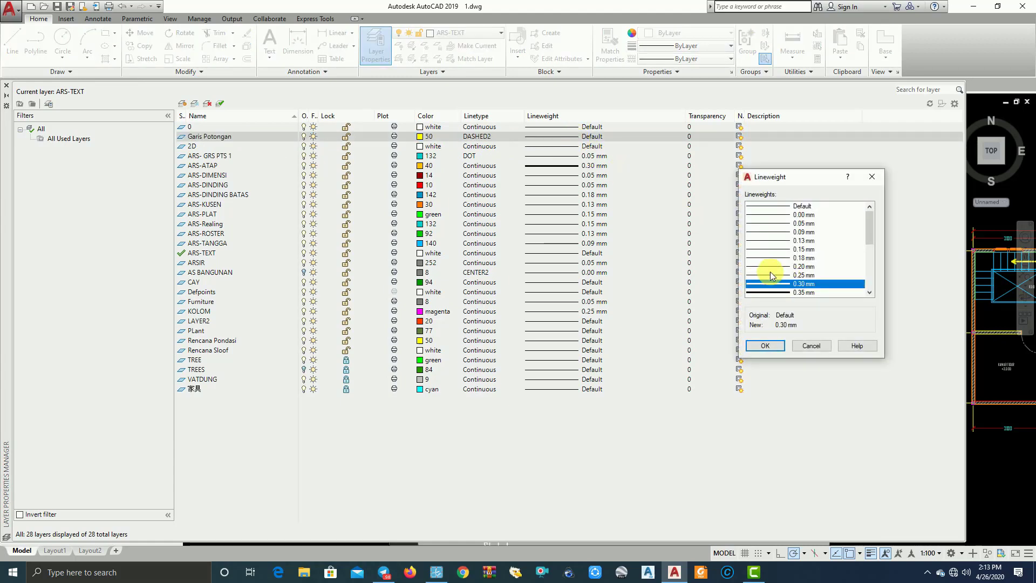
{"action": "left_click", "coordinate": [774, 345]}
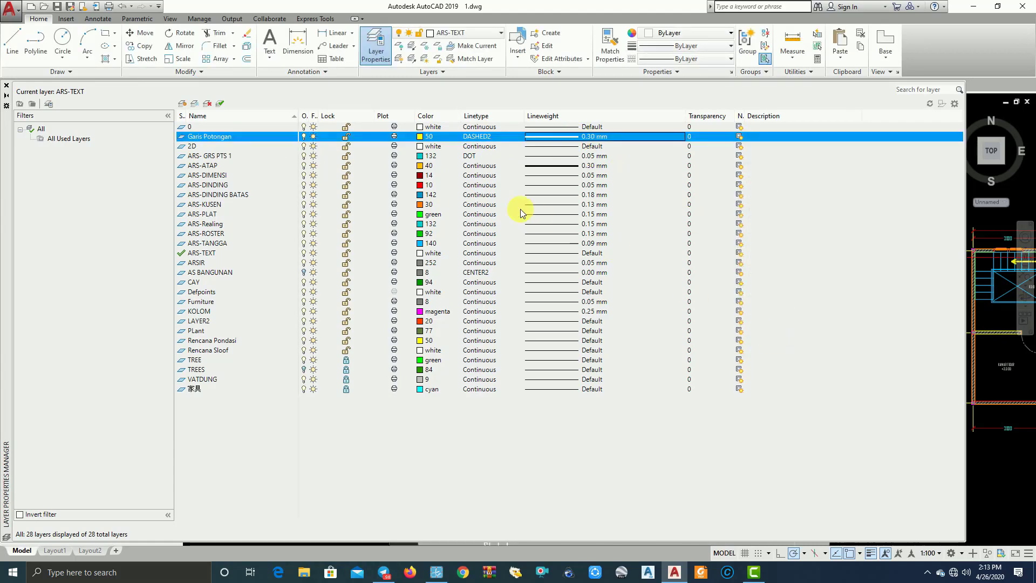
Close the layer manager and move the DENAH LANTAI 1 title lower beneath the plan.
{"action": "left_click", "coordinate": [7, 85]}
{"action": "scroll", "coordinate": [793, 189], "scroll_direction": "down", "scroll_amount": 3}
{"action": "scroll", "coordinate": [527, 266], "scroll_direction": "up", "scroll_amount": 3}
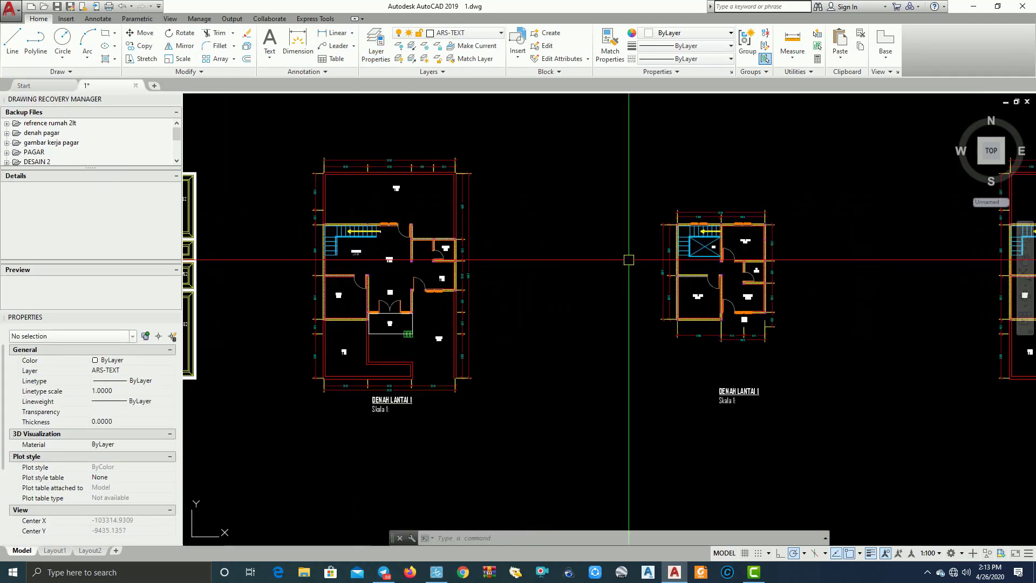
{"action": "middle_click_drag", "start_coordinate": [627, 261], "coordinate": [509, 348]}
{"action": "scroll", "coordinate": [509, 349], "scroll_direction": "up", "scroll_amount": 2}
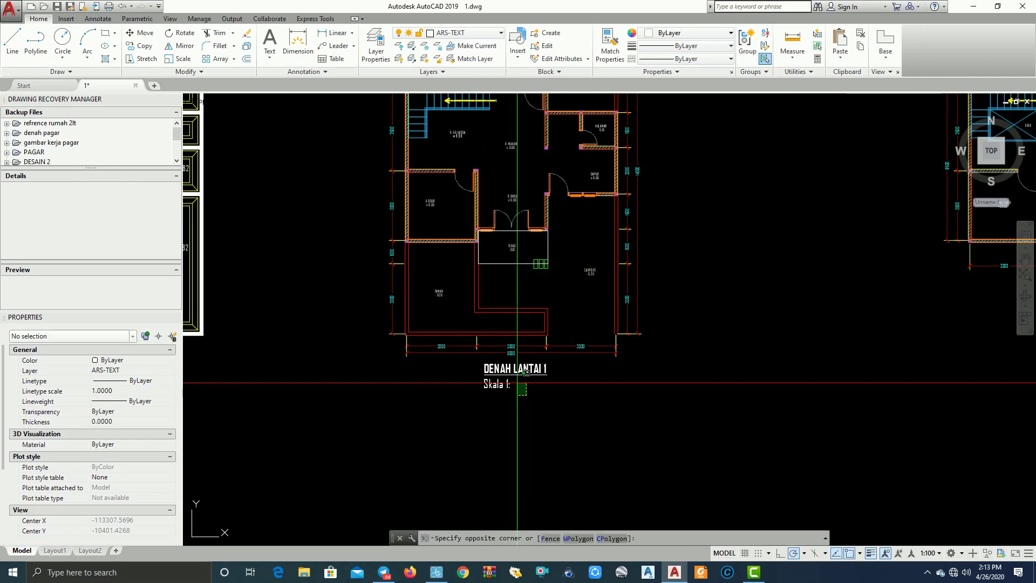
{"action": "left_click", "coordinate": [500, 375]}
{"action": "type", "text": "m"}
{"action": "key", "text": "Return"}
{"action": "left_click", "coordinate": [656, 401]}
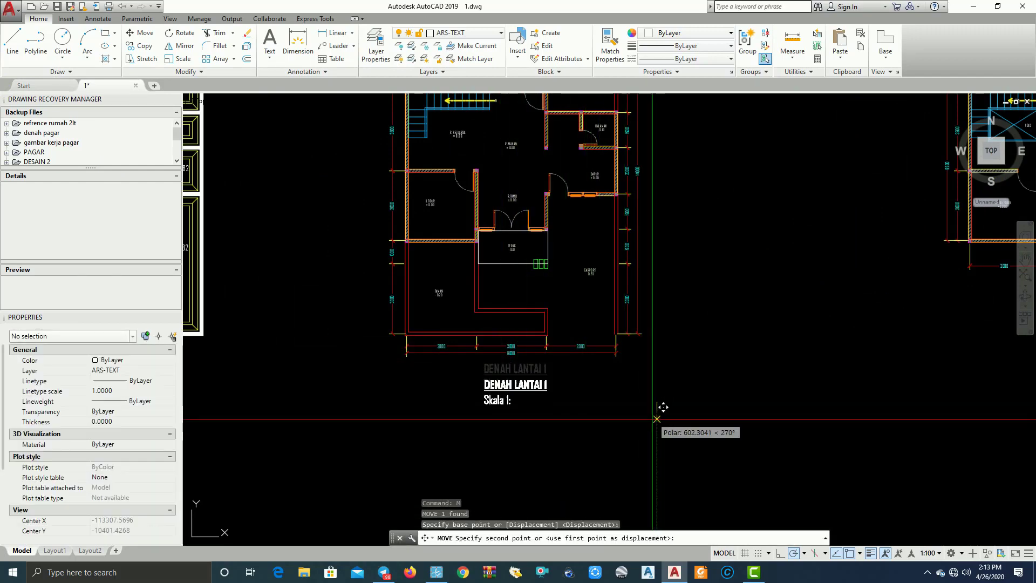
{"action": "left_click", "coordinate": [641, 461]}
Recentre the view on the ground floor plan and open the layer list.
{"action": "scroll", "coordinate": [594, 324], "scroll_direction": "down", "scroll_amount": 1}
{"action": "scroll", "coordinate": [533, 167], "scroll_direction": "down", "scroll_amount": 1}
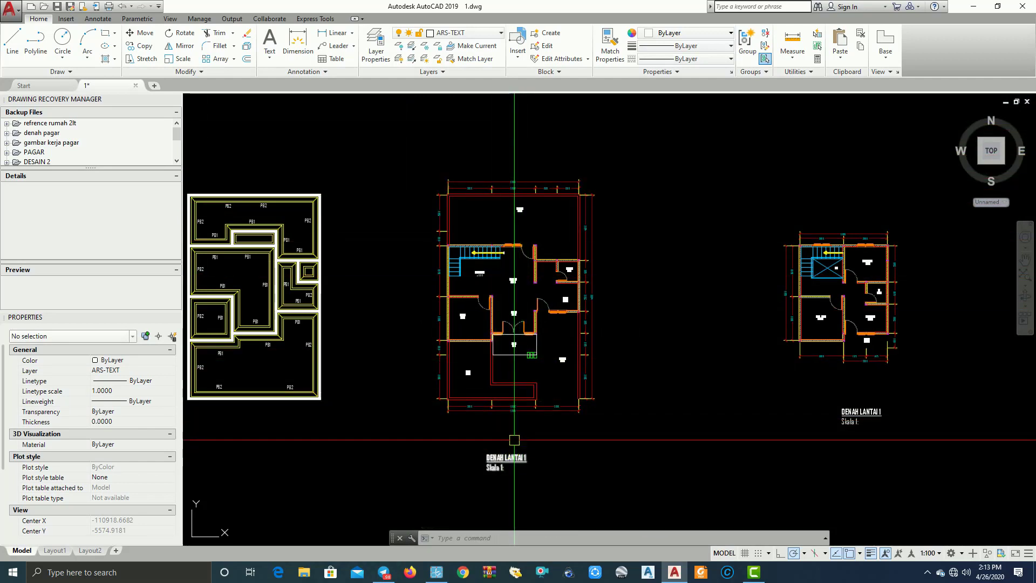
{"action": "scroll", "coordinate": [516, 256], "scroll_direction": "up", "scroll_amount": 4}
{"action": "mouse_move", "coordinate": [516, 256]}
{"action": "middle_mouse_down"}
{"action": "mouse_move", "coordinate": [490, 225]}
{"action": "mouse_move", "coordinate": [536, 226]}
{"action": "middle_mouse_up"}
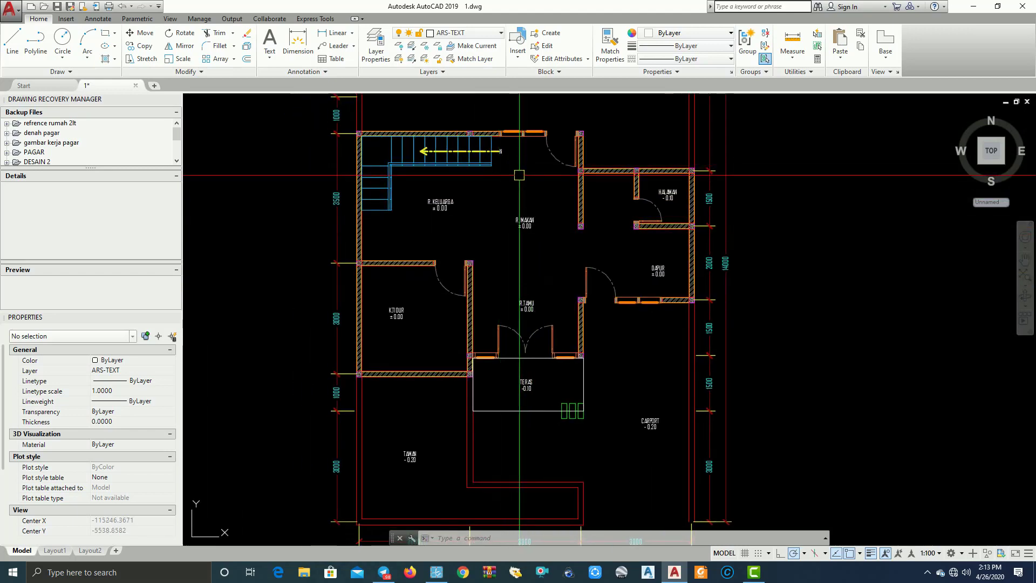
{"action": "scroll", "coordinate": [516, 189], "scroll_direction": "down", "scroll_amount": 2}
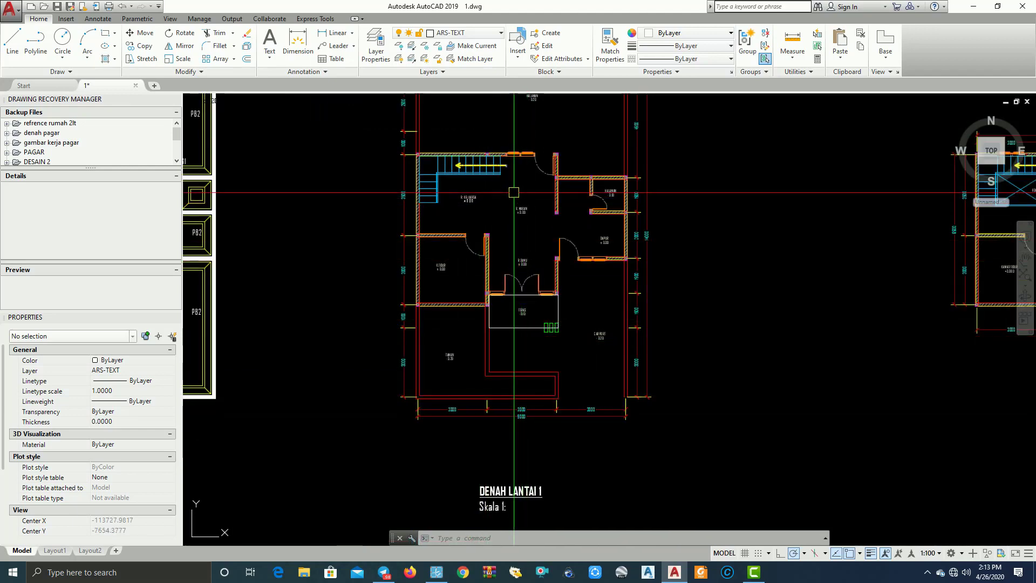
{"action": "middle_click_drag", "start_coordinate": [518, 194], "coordinate": [518, 263]}
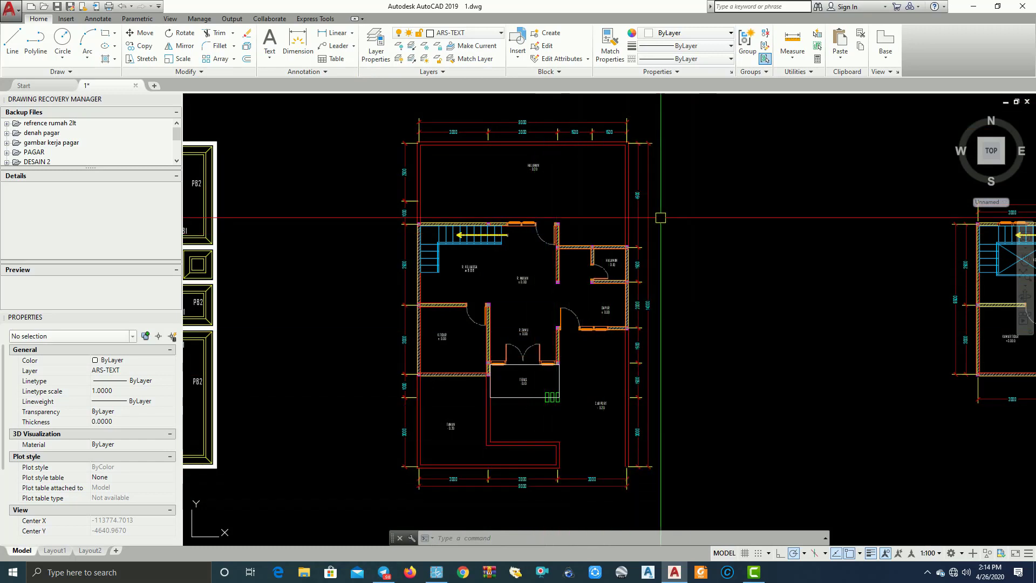
{"action": "left_click", "coordinate": [497, 35]}
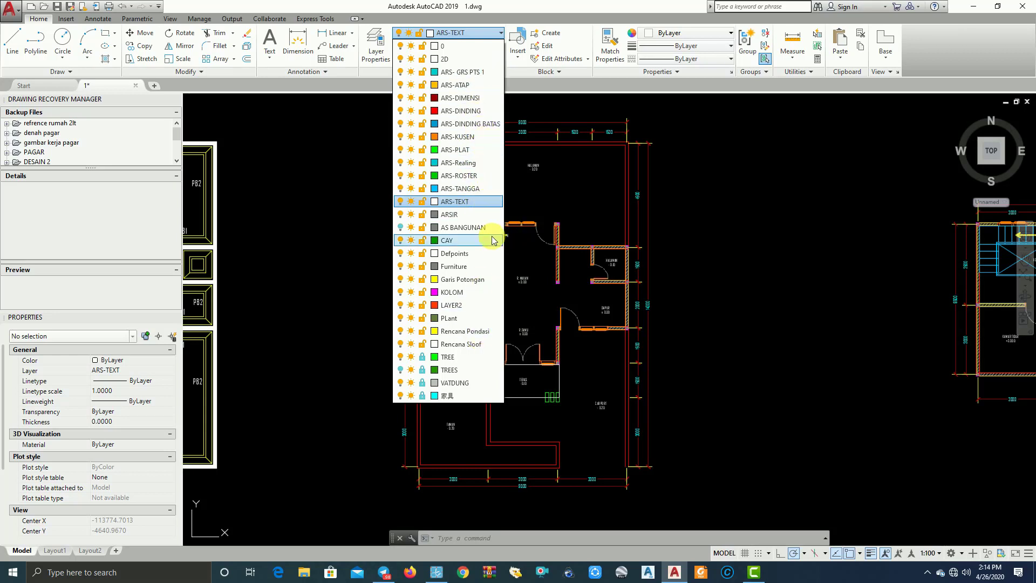
Set Garis Potongan as the current layer.
{"action": "left_click", "coordinate": [486, 279]}
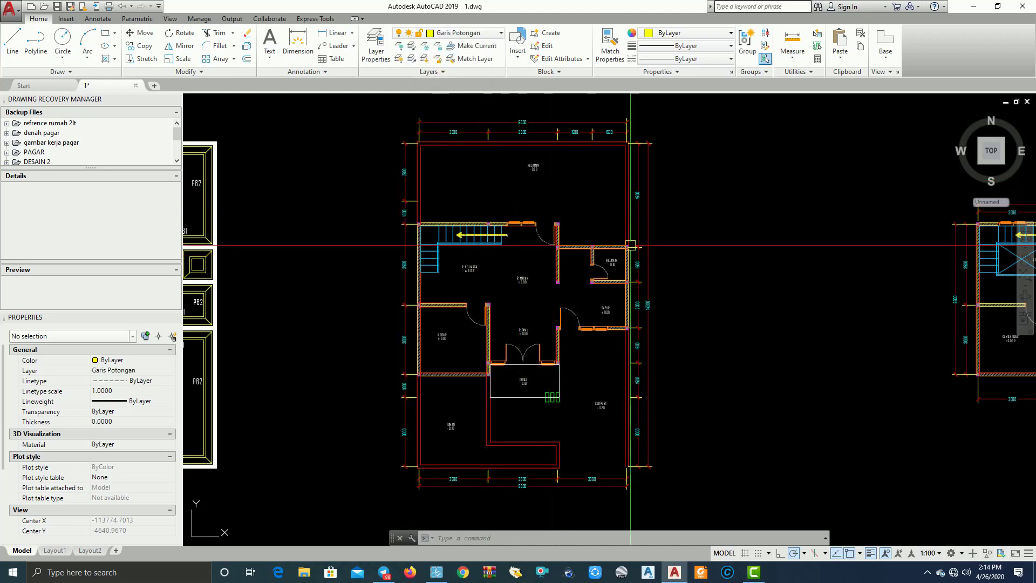
{"action": "middle_click_drag", "start_coordinate": [644, 257], "coordinate": [598, 254]}
{"action": "scroll", "coordinate": [453, 232], "scroll_direction": "up", "scroll_amount": 4}
{"action": "scroll", "coordinate": [451, 232], "scroll_direction": "up", "scroll_amount": 5}
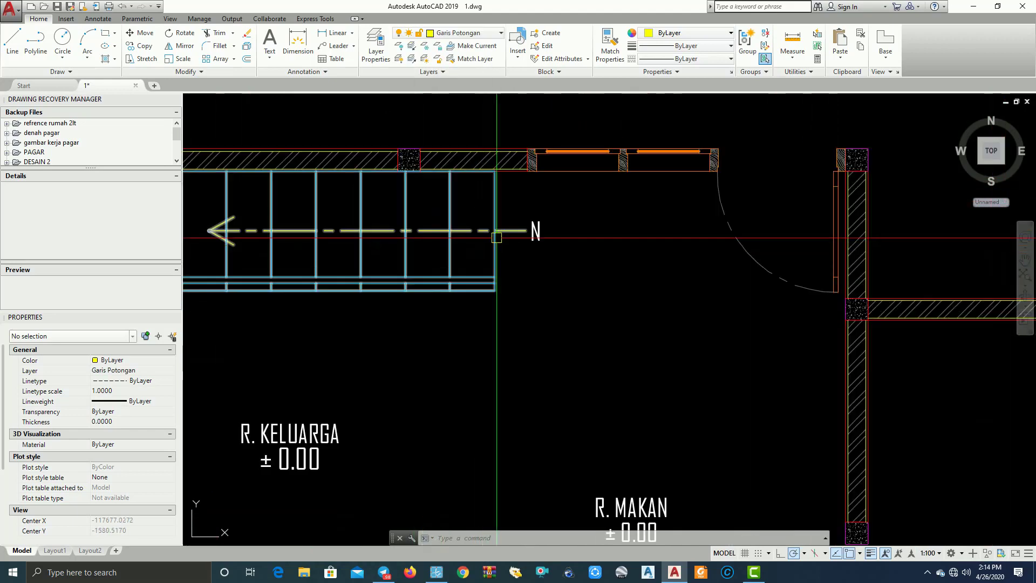
{"action": "scroll", "coordinate": [507, 231], "scroll_direction": "down", "scroll_amount": 8}
{"action": "scroll", "coordinate": [512, 228], "scroll_direction": "up", "scroll_amount": 8}
Inspect the staircase group, then re-frame the DENAH LANTAI 1 ground floor plan.
{"action": "left_click", "coordinate": [515, 225]}
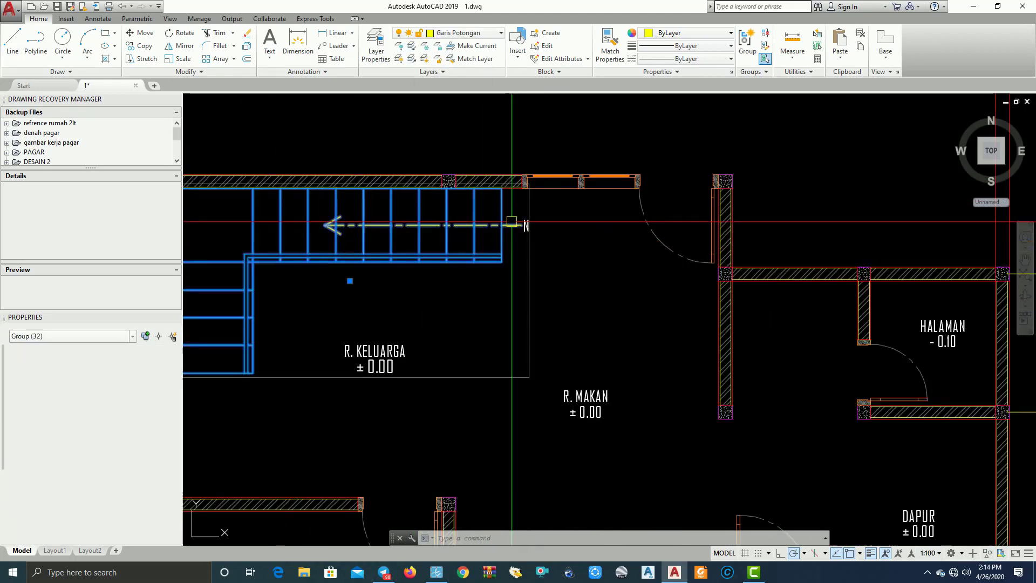
{"action": "key", "text": "Escape"}
{"action": "key", "text": "Escape"}
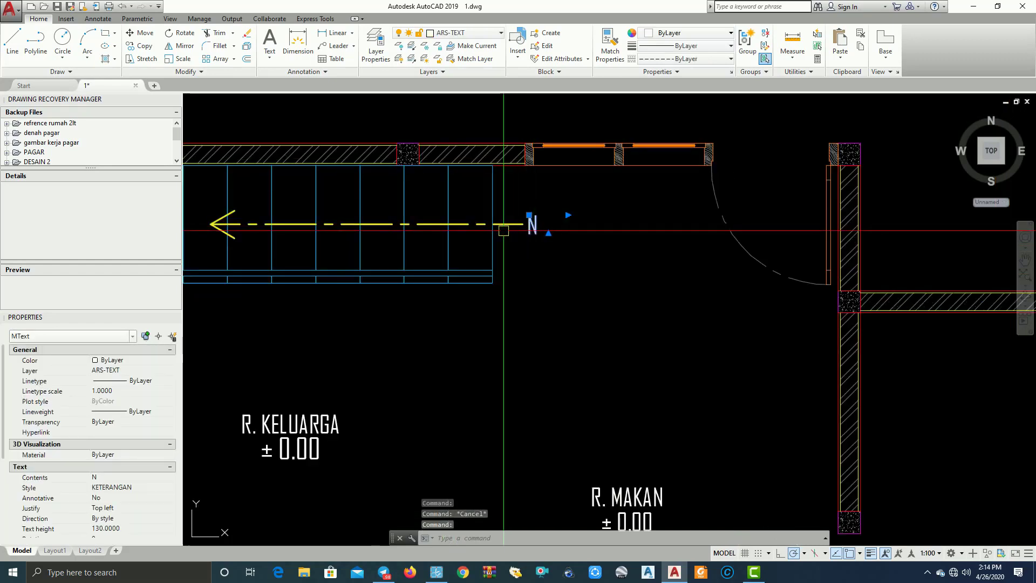
{"action": "scroll", "coordinate": [534, 270], "scroll_direction": "down", "scroll_amount": 7}
{"action": "scroll", "coordinate": [526, 249], "scroll_direction": "down", "scroll_amount": 5}
{"action": "scroll", "coordinate": [520, 330], "scroll_direction": "up", "scroll_amount": 4}
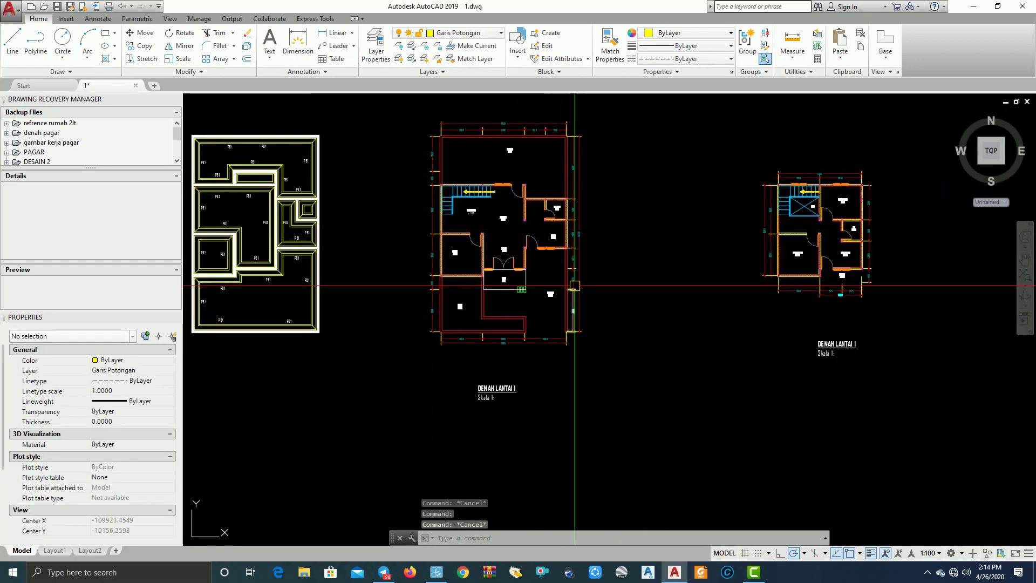
{"action": "scroll", "coordinate": [493, 426], "scroll_direction": "up", "scroll_amount": 2}
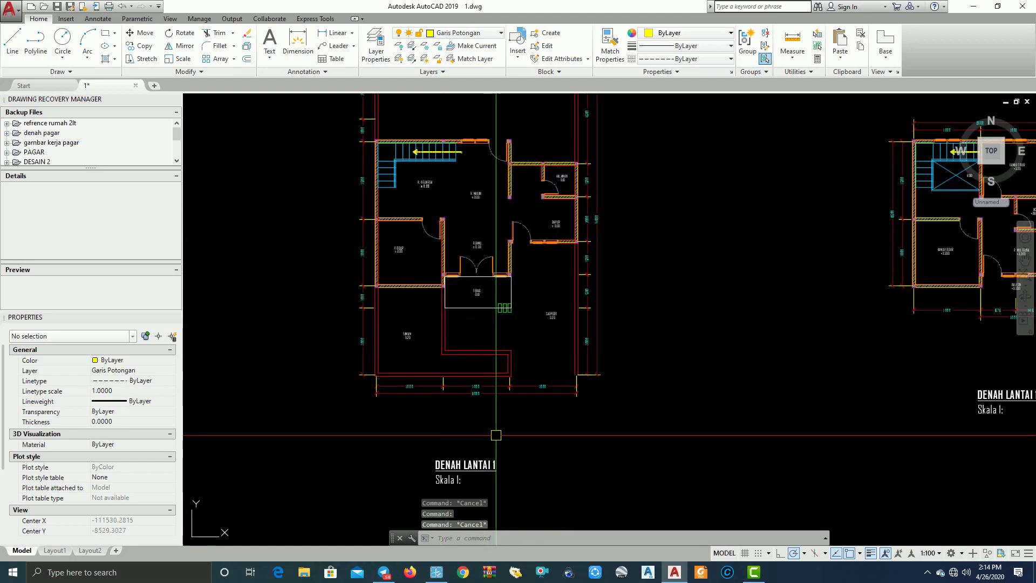
{"action": "middle_click_drag", "start_coordinate": [499, 405], "coordinate": [506, 430]}
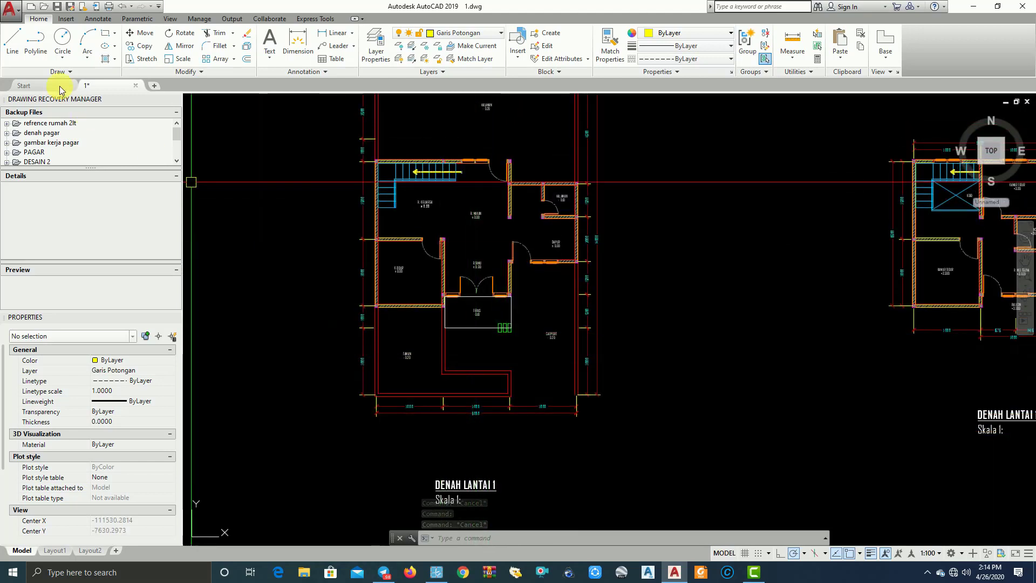
Draw a vertical line through the ground floor plan with a short leftward hook at the top.
{"action": "left_click", "coordinate": [13, 46]}
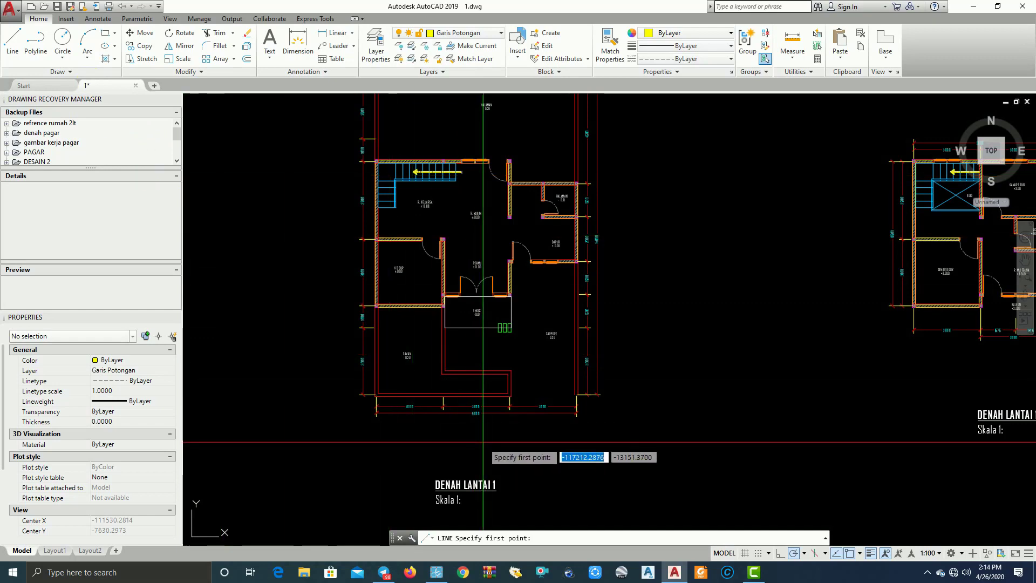
{"action": "scroll", "coordinate": [479, 441], "scroll_direction": "down", "scroll_amount": 2}
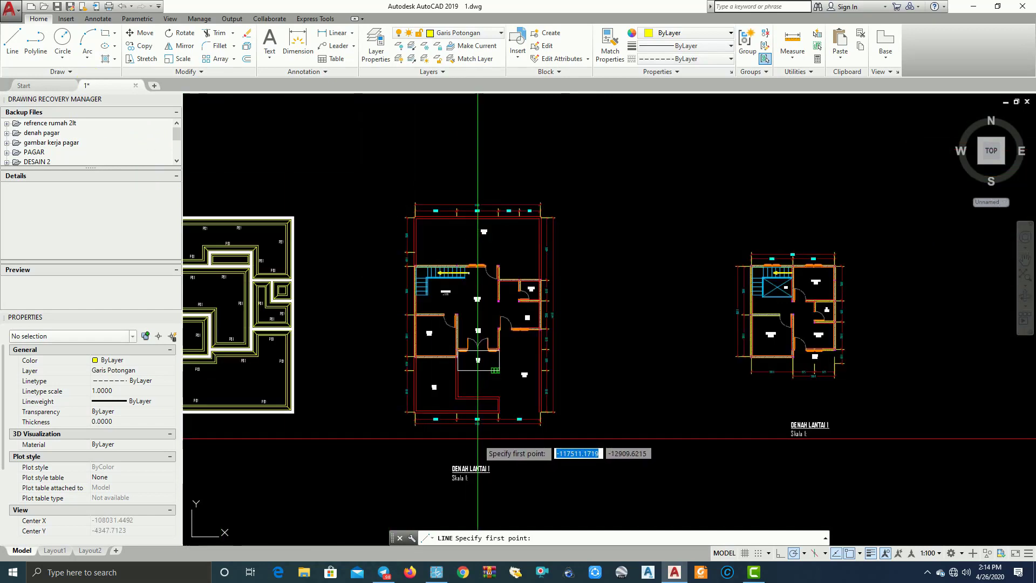
{"action": "scroll", "coordinate": [477, 439], "scroll_direction": "up", "scroll_amount": 2}
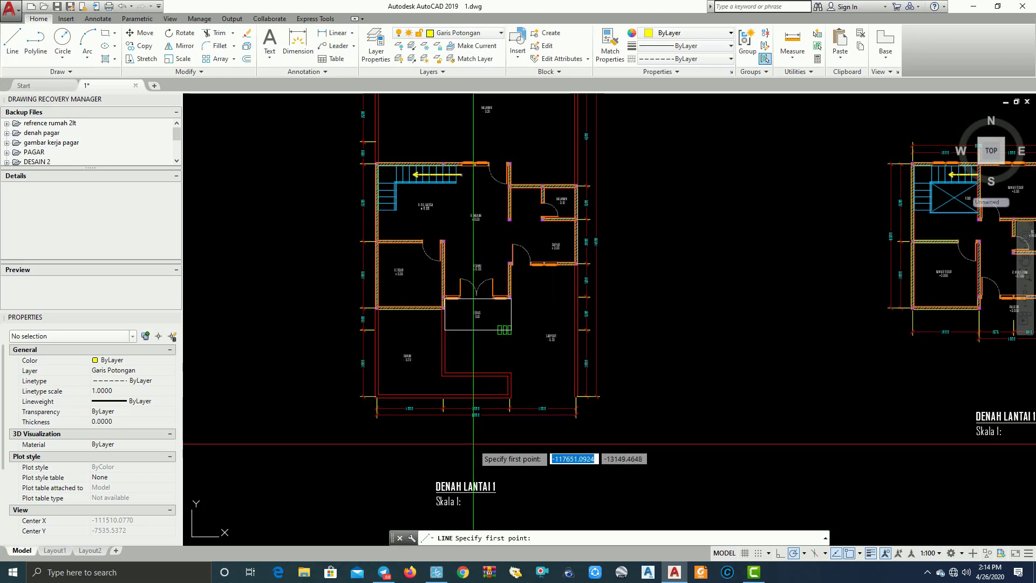
{"action": "left_click", "coordinate": [473, 445]}
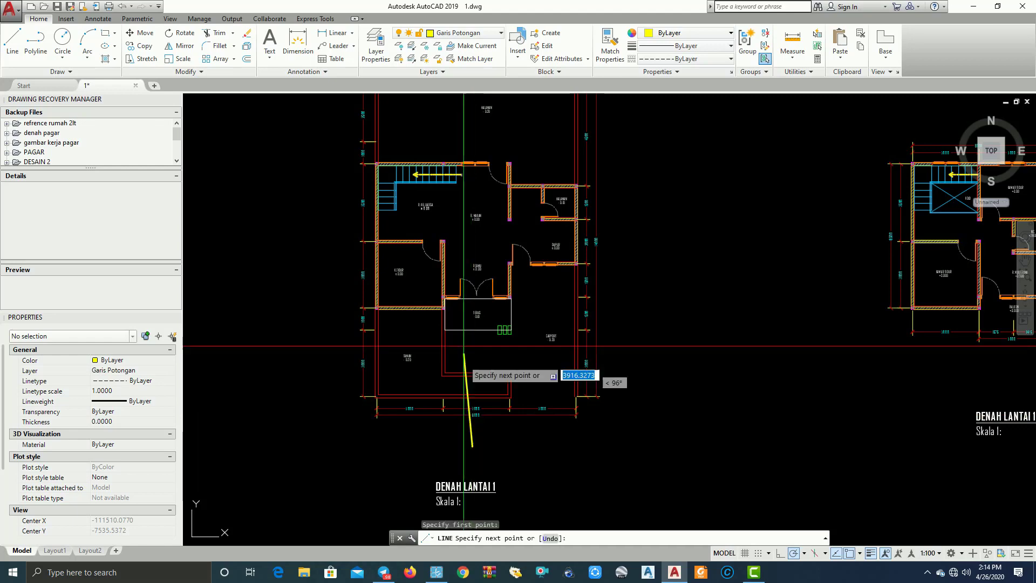
{"action": "middle_click_drag", "start_coordinate": [469, 264], "coordinate": [482, 365]}
{"action": "scroll", "coordinate": [484, 167], "scroll_direction": "up", "scroll_amount": 2}
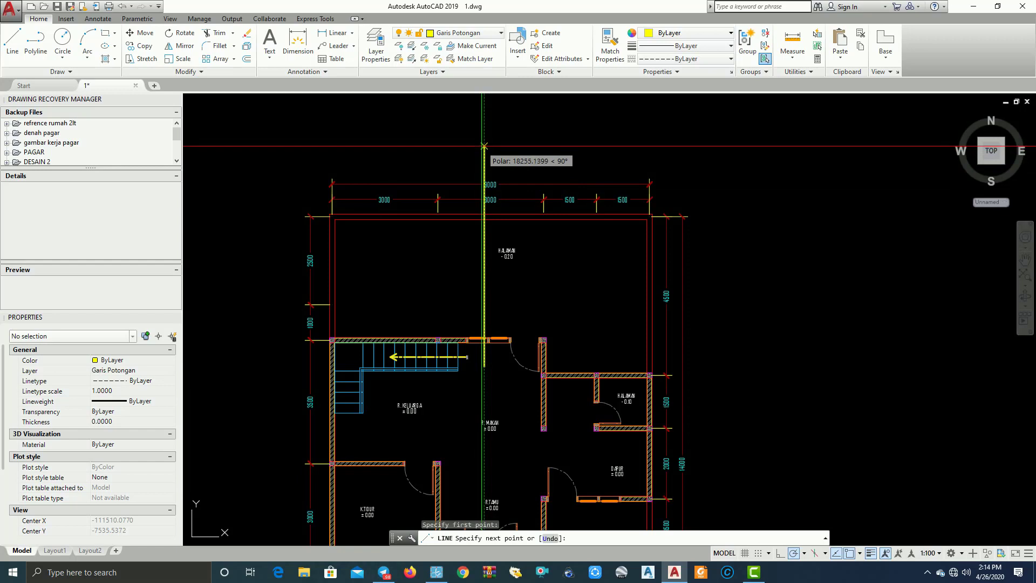
{"action": "left_click", "coordinate": [484, 146]}
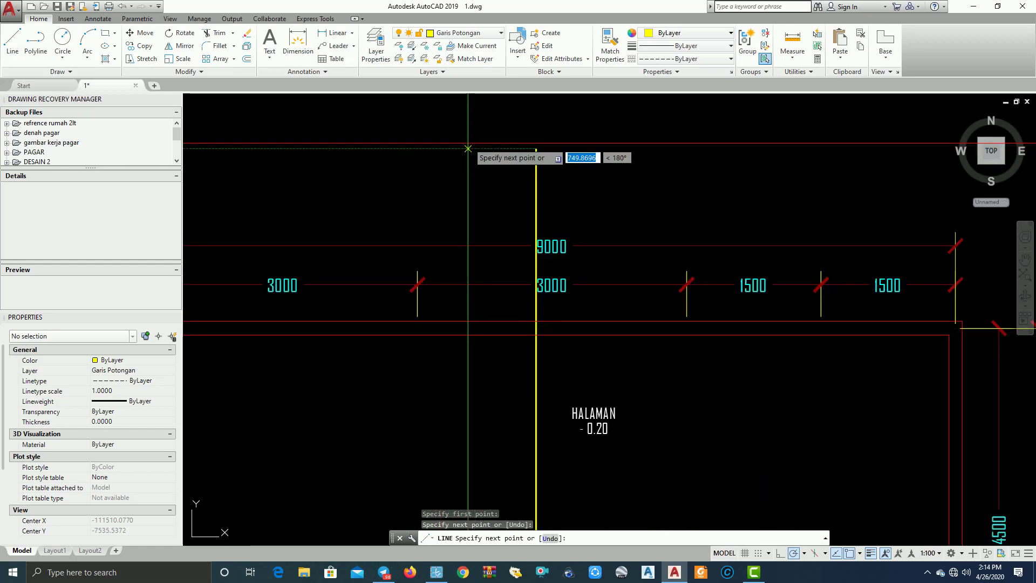
{"action": "left_click", "coordinate": [457, 148]}
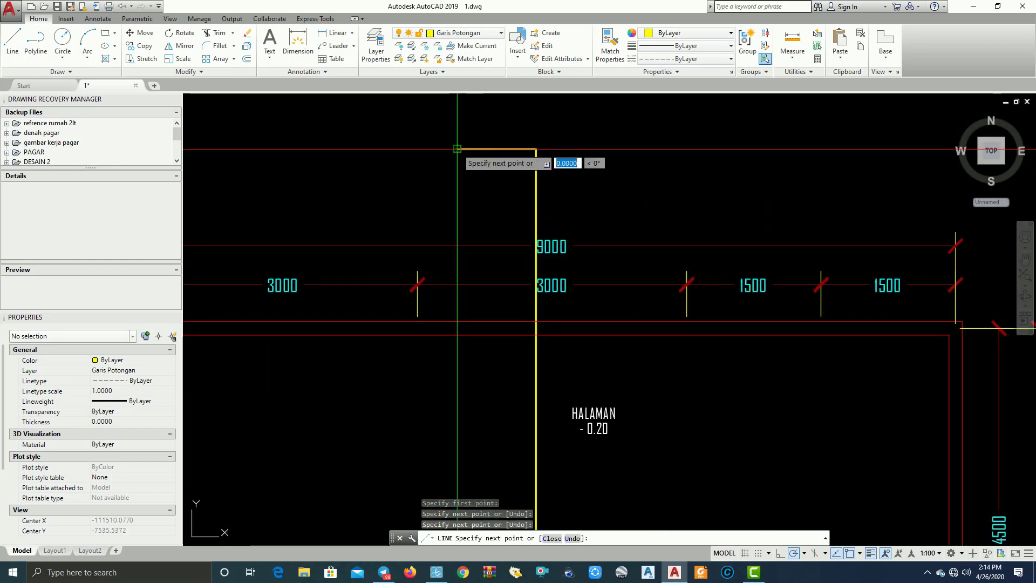
{"action": "scroll", "coordinate": [424, 169], "scroll_direction": "down", "scroll_amount": 3}
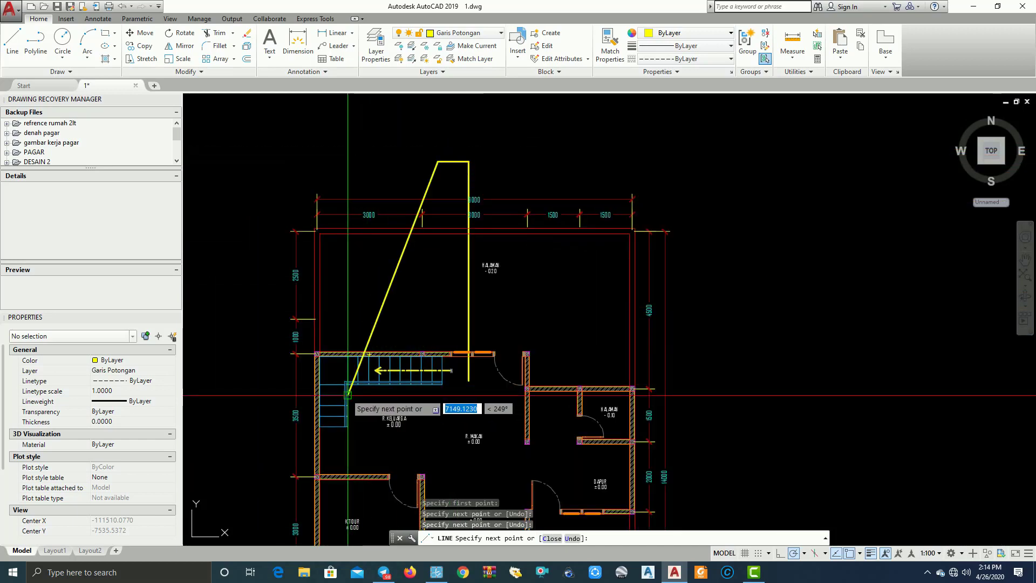
{"action": "key", "text": "Escape"}
Window-select the two newly drawn line segments.
{"action": "scroll", "coordinate": [367, 301], "scroll_direction": "down", "scroll_amount": 3}
{"action": "scroll", "coordinate": [473, 217], "scroll_direction": "up", "scroll_amount": 1}
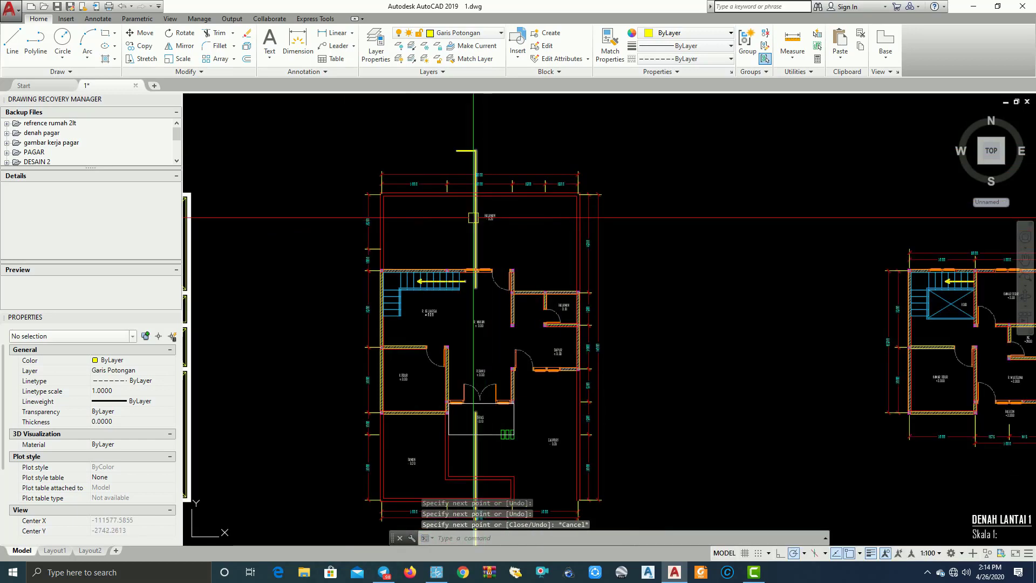
{"action": "left_click_drag", "start_coordinate": [474, 218], "coordinate": [478, 154]}
{"action": "scroll", "coordinate": [479, 153], "scroll_direction": "up", "scroll_amount": 4}
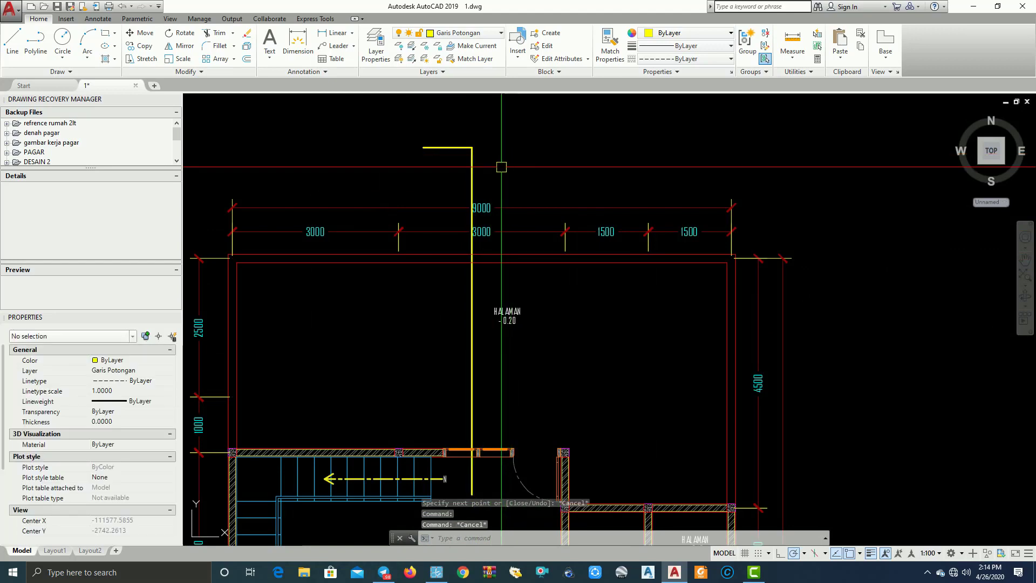
{"action": "scroll", "coordinate": [378, 148], "scroll_direction": "down", "scroll_amount": 5}
{"action": "scroll", "coordinate": [531, 435], "scroll_direction": "up", "scroll_amount": 3}
{"action": "scroll", "coordinate": [532, 435], "scroll_direction": "up", "scroll_amount": 2}
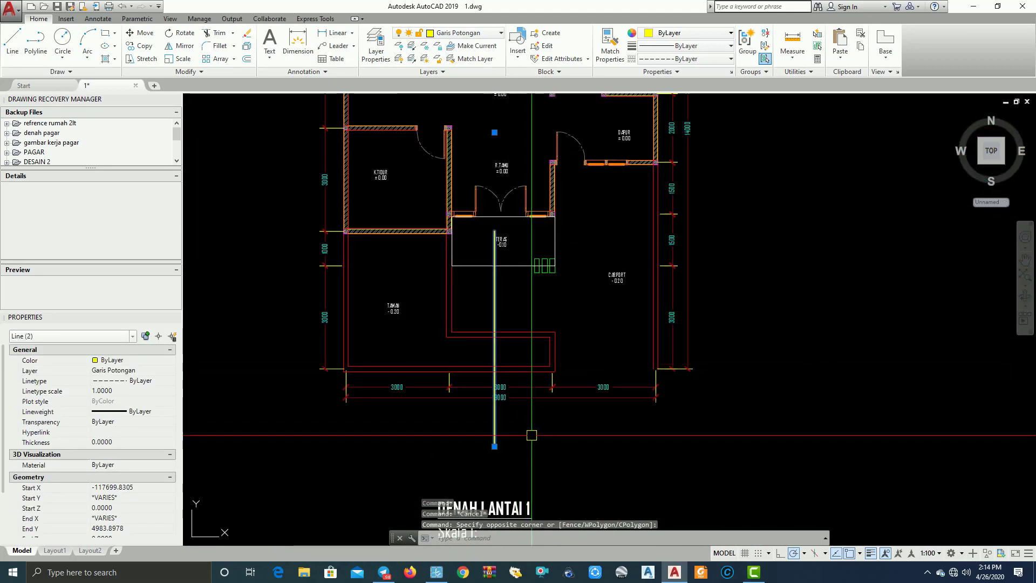
{"action": "type", "text": "e"}
Replace the two lines with one polyline running up the plan, ending in a leftward tick.
{"action": "key", "text": "Return"}
{"action": "type", "text": "PL"}
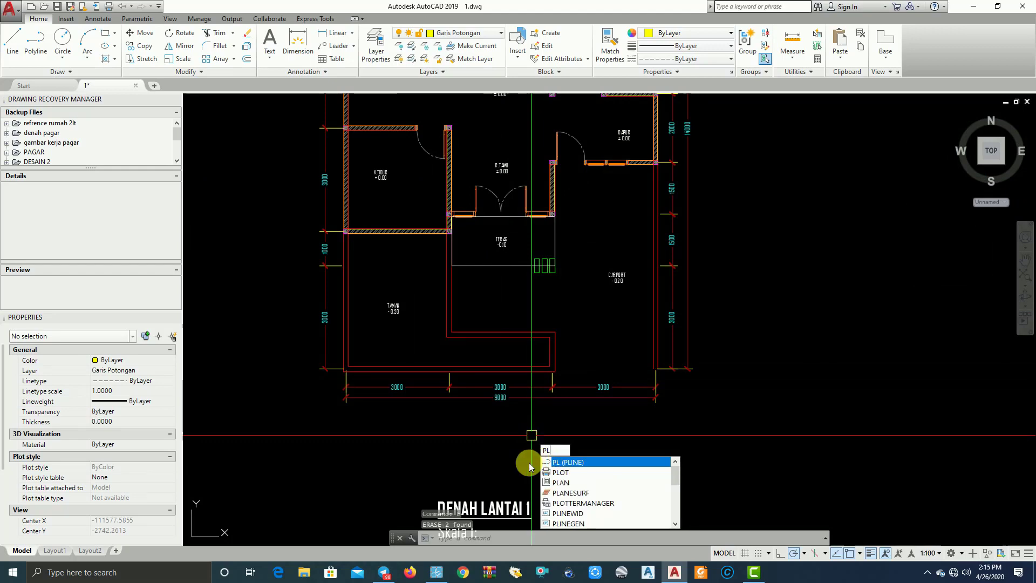
{"action": "key", "text": "Return"}
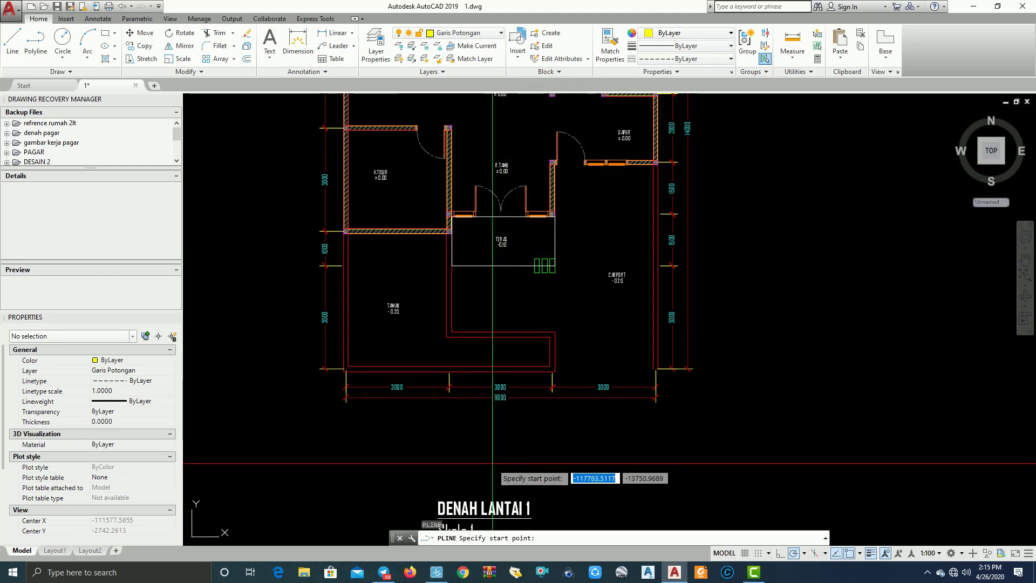
{"action": "scroll", "coordinate": [494, 388], "scroll_direction": "down", "scroll_amount": 4}
{"action": "left_click", "coordinate": [493, 418]}
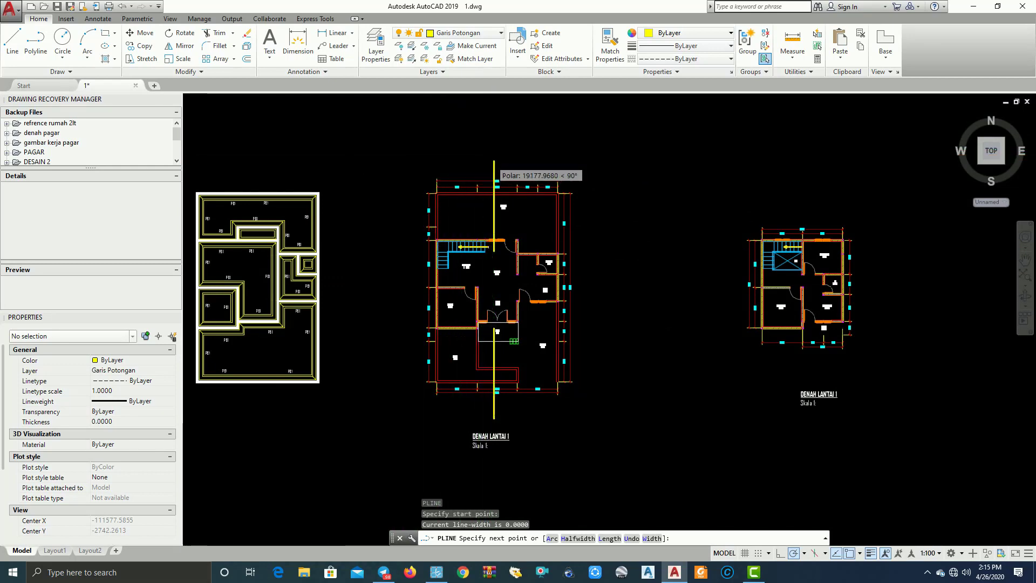
{"action": "scroll", "coordinate": [494, 158], "scroll_direction": "up", "scroll_amount": 4}
{"action": "left_click", "coordinate": [494, 160]}
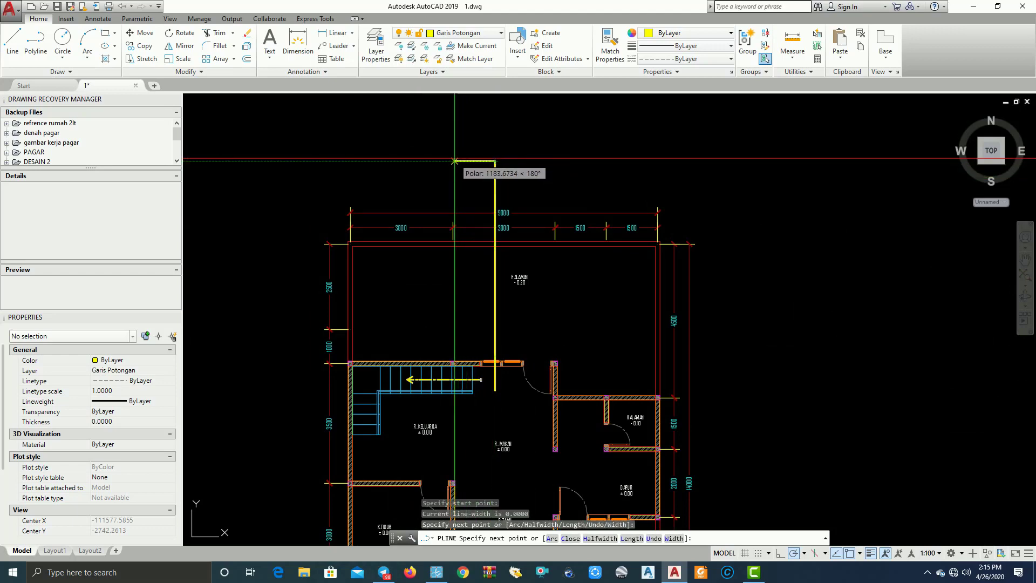
{"action": "left_click", "coordinate": [456, 161]}
{"action": "key", "text": "Return"}
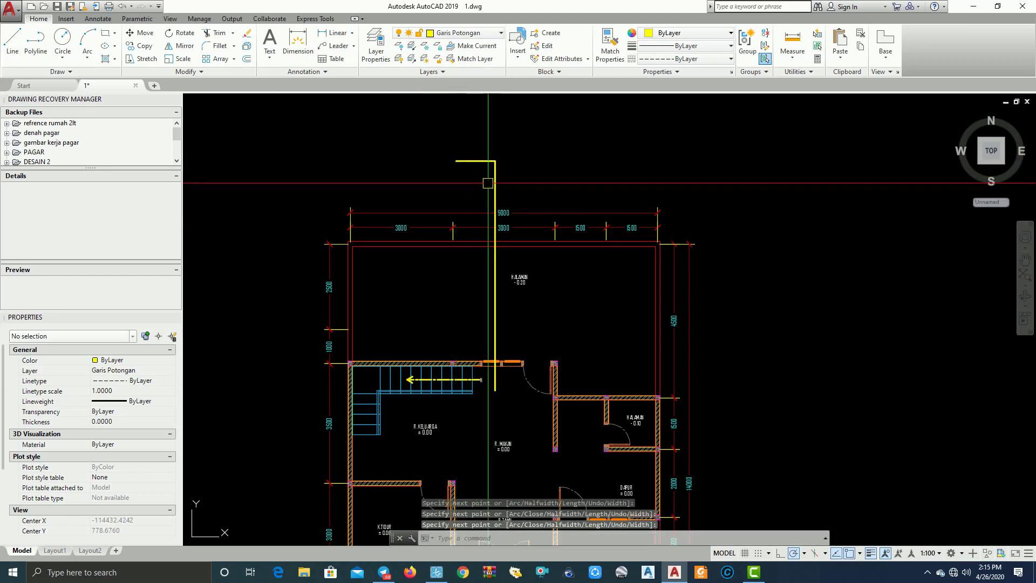
Select the yellow section polyline to check it, then clear the selection.
{"action": "scroll", "coordinate": [515, 272], "scroll_direction": "down", "scroll_amount": 3}
{"action": "scroll", "coordinate": [515, 272], "scroll_direction": "down", "scroll_amount": 2}
{"action": "middle_click_drag", "start_coordinate": [516, 273], "coordinate": [516, 307]}
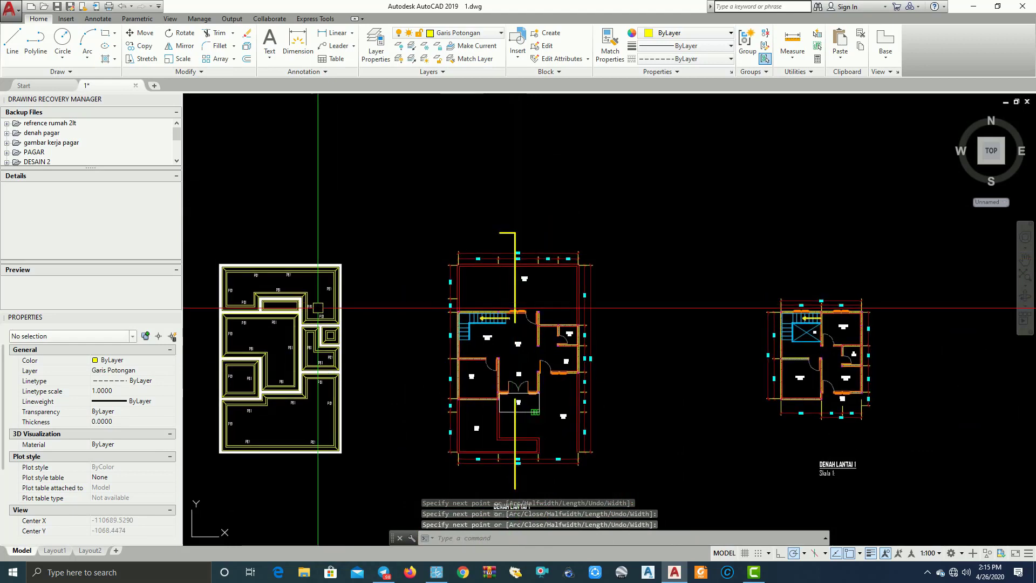
{"action": "scroll", "coordinate": [516, 177], "scroll_direction": "up", "scroll_amount": 3}
{"action": "scroll", "coordinate": [516, 177], "scroll_direction": "up", "scroll_amount": 1}
{"action": "scroll", "coordinate": [536, 172], "scroll_direction": "up", "scroll_amount": 2}
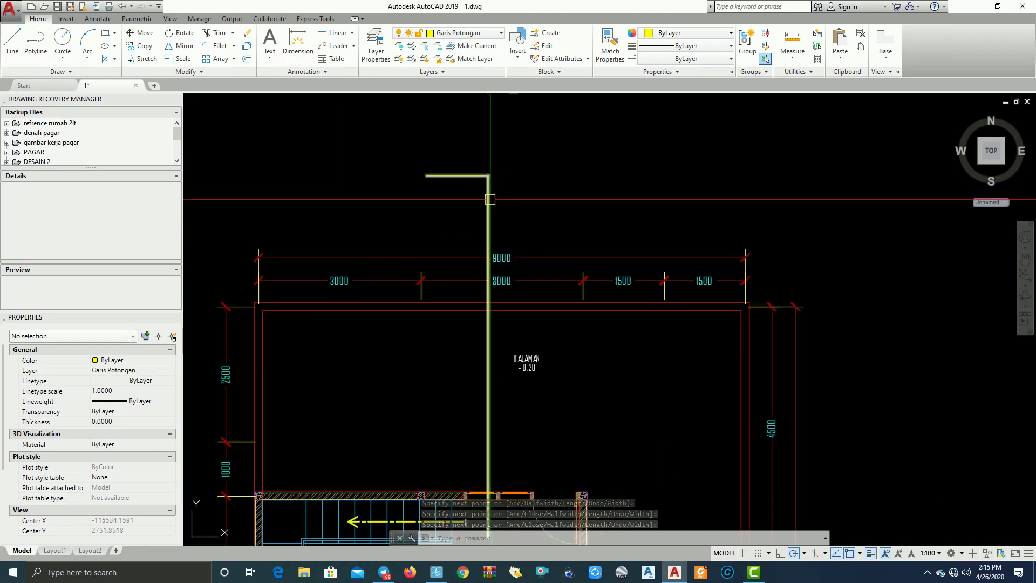
{"action": "left_click", "coordinate": [487, 202]}
{"action": "scroll", "coordinate": [548, 203], "scroll_direction": "down", "scroll_amount": 4}
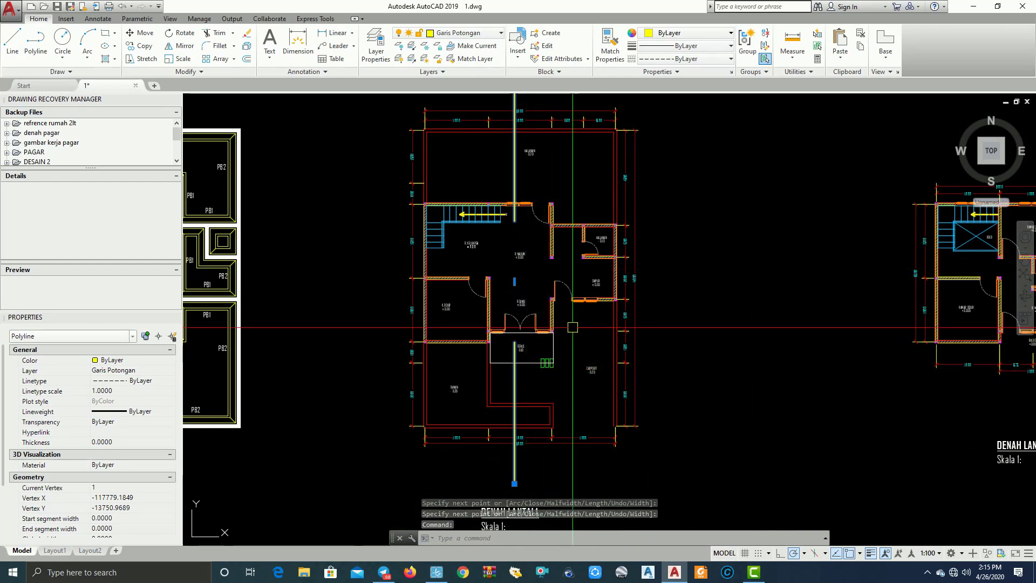
{"action": "middle_click_drag", "start_coordinate": [558, 363], "coordinate": [572, 392]}
{"action": "key", "text": "Escape"}
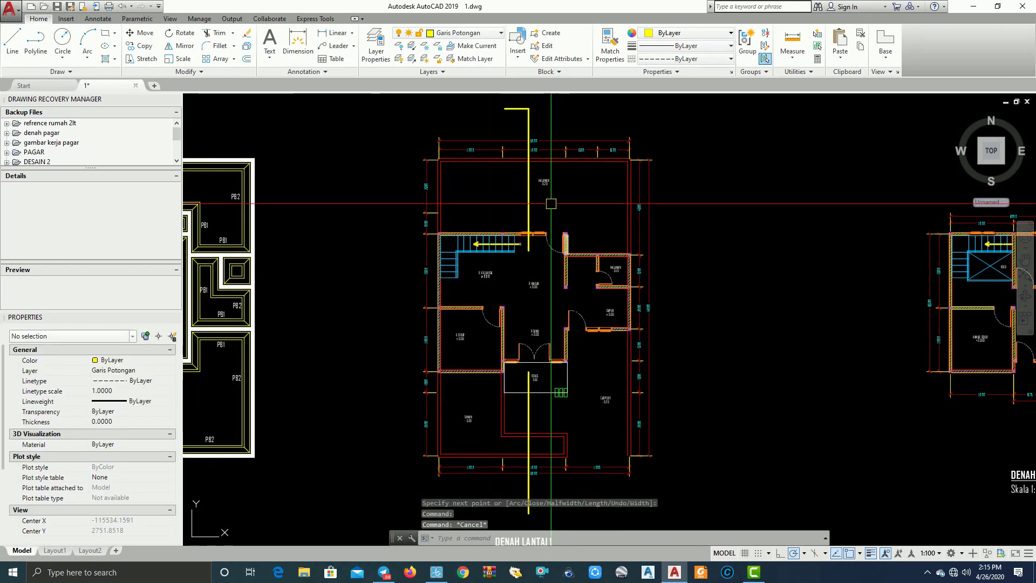
{"action": "middle_click_drag", "start_coordinate": [216, 113], "coordinate": [217, 139]}
Close the Drawing Recovery and Properties panels and reselect the section polyline, then cancel.
{"action": "left_click", "coordinate": [178, 102]}
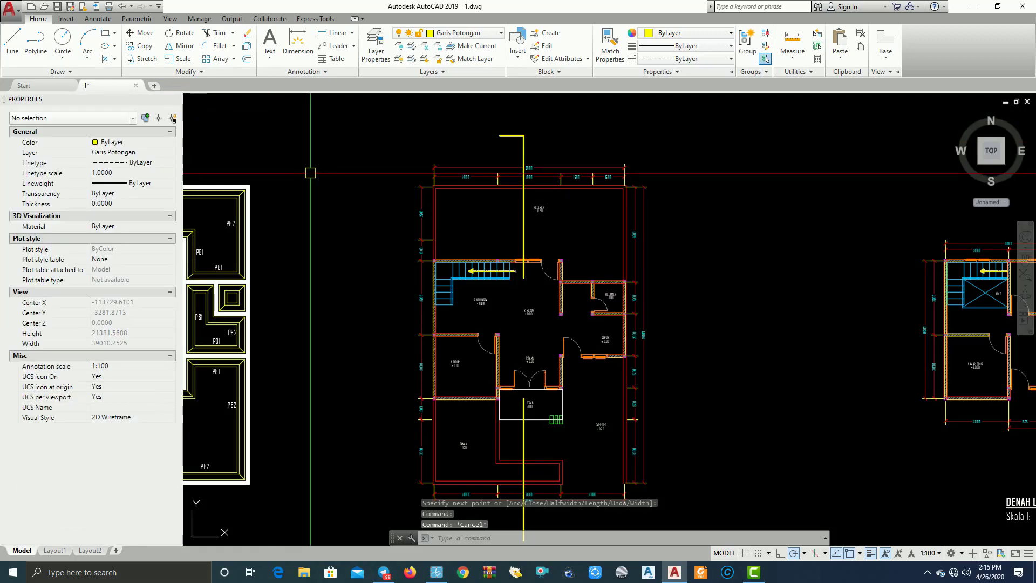
{"action": "left_click", "coordinate": [177, 100]}
{"action": "middle_click_drag", "start_coordinate": [295, 216], "coordinate": [348, 207]}
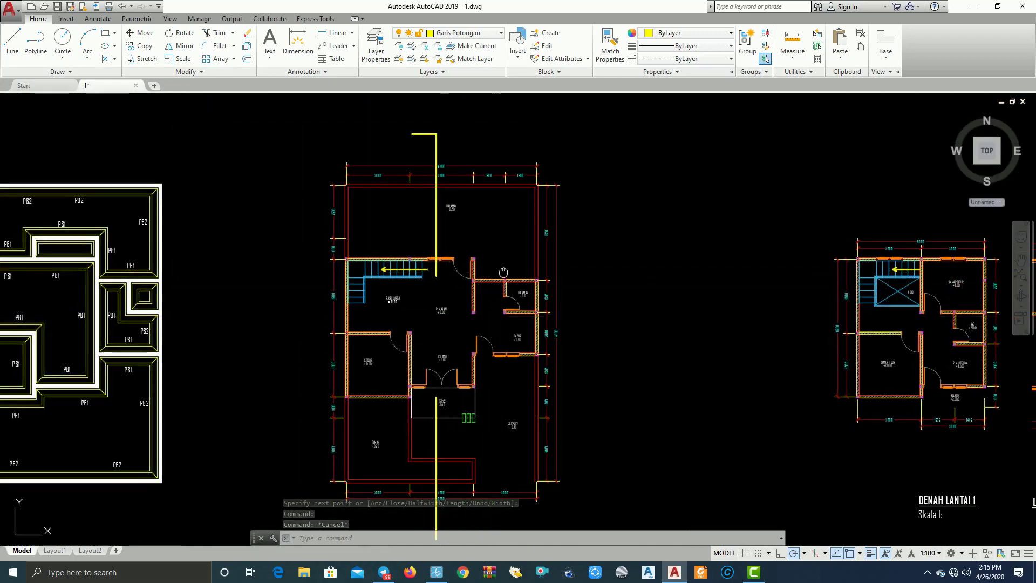
{"action": "left_click", "coordinate": [483, 214]}
{"action": "left_click", "coordinate": [424, 214]}
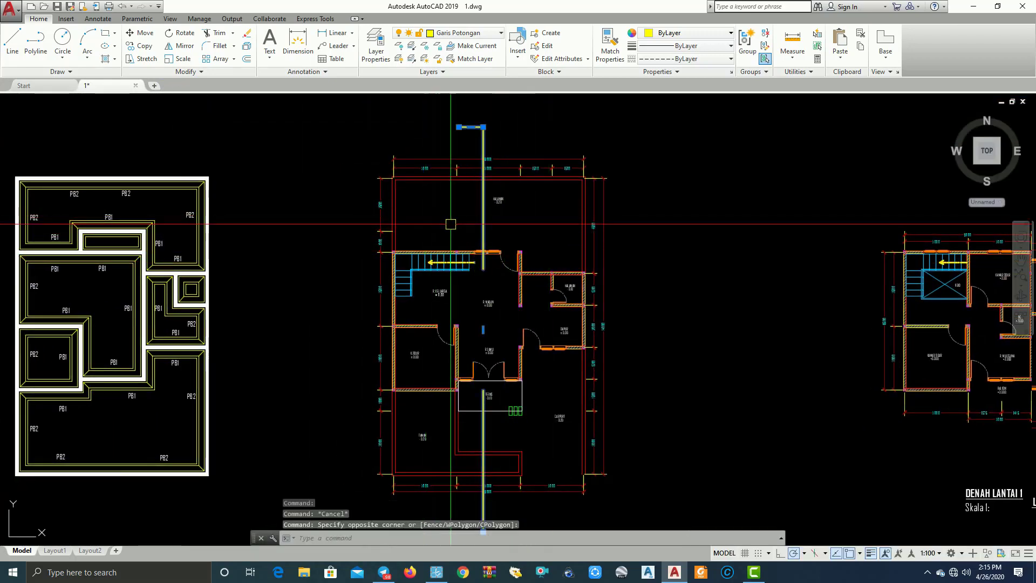
{"action": "left_click", "coordinate": [476, 242]}
{"action": "type", "text": "c"}
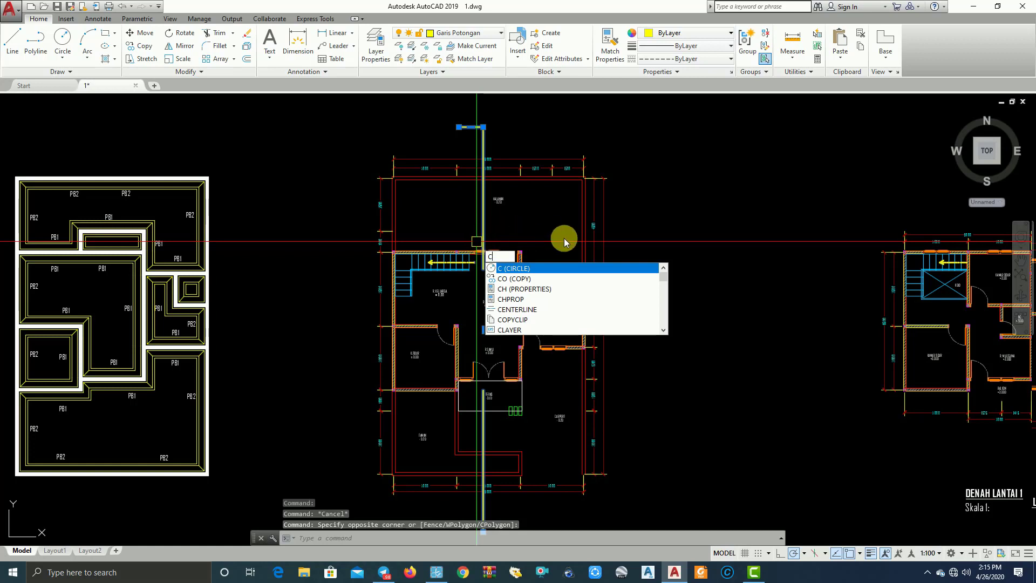
{"action": "key", "text": "Escape"}
Change the global linetype scale factor from 460 to 100 in the Linetype Manager.
{"action": "type", "text": "LINE"}
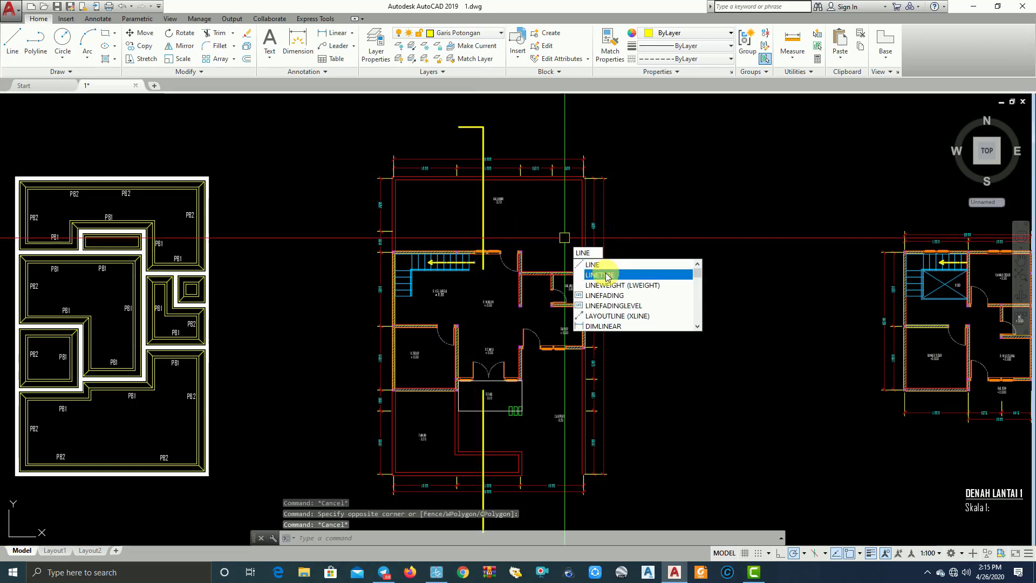
{"action": "left_click", "coordinate": [608, 275]}
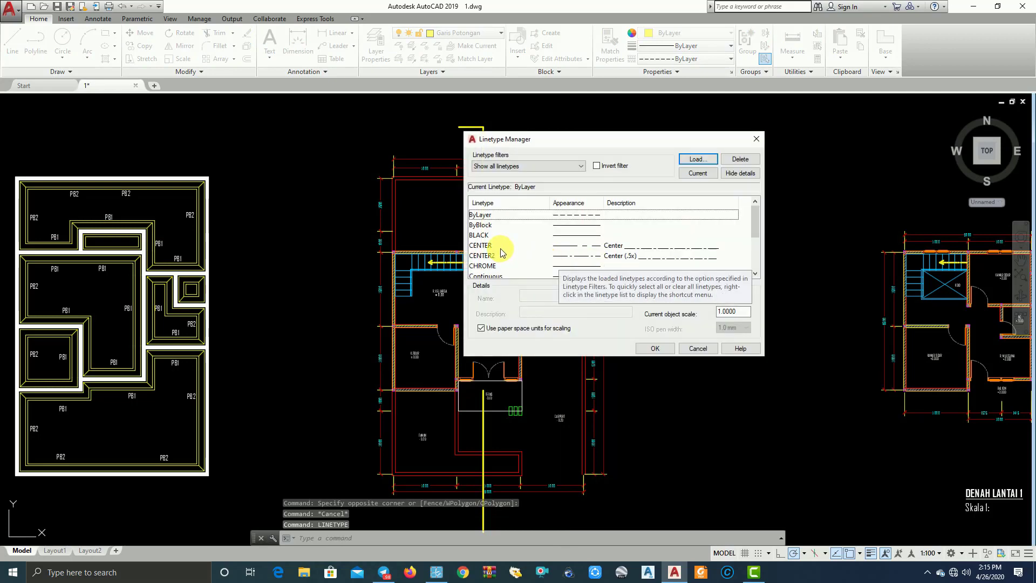
{"action": "left_click", "coordinate": [587, 248]}
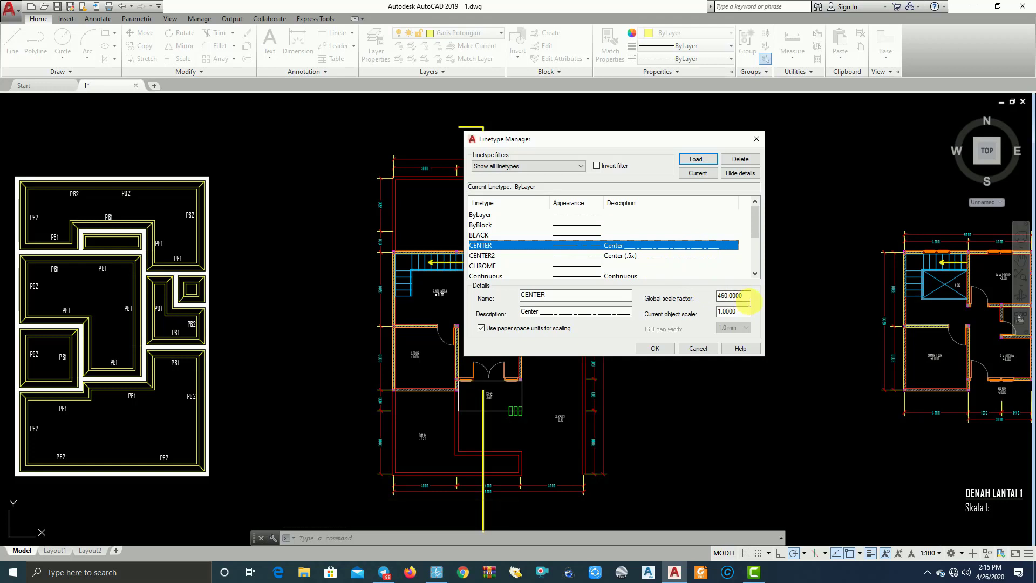
{"action": "left_click_drag", "start_coordinate": [748, 296], "coordinate": [701, 300]}
{"action": "left_click", "coordinate": [656, 349]}
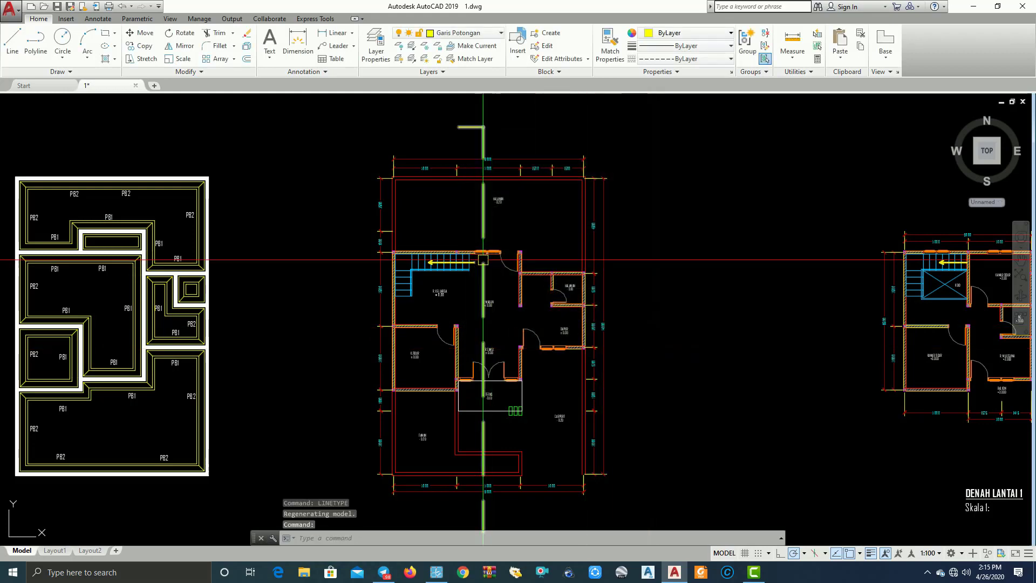
Change the global linetype scale from 100 to 40 in the Linetype Manager.
{"action": "middle_click_drag", "start_coordinate": [493, 410], "coordinate": [535, 316]}
{"action": "scroll", "coordinate": [535, 317], "scroll_direction": "up", "scroll_amount": 4}
{"action": "scroll", "coordinate": [553, 216], "scroll_direction": "up", "scroll_amount": 5}
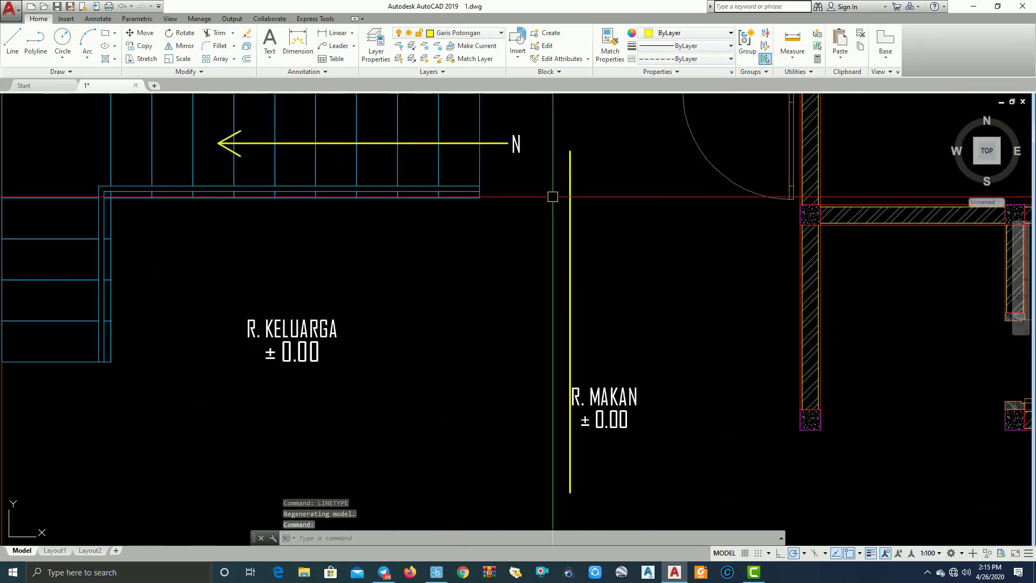
{"action": "left_click", "coordinate": [553, 226]}
{"action": "scroll", "coordinate": [554, 226], "scroll_direction": "down", "scroll_amount": 8}
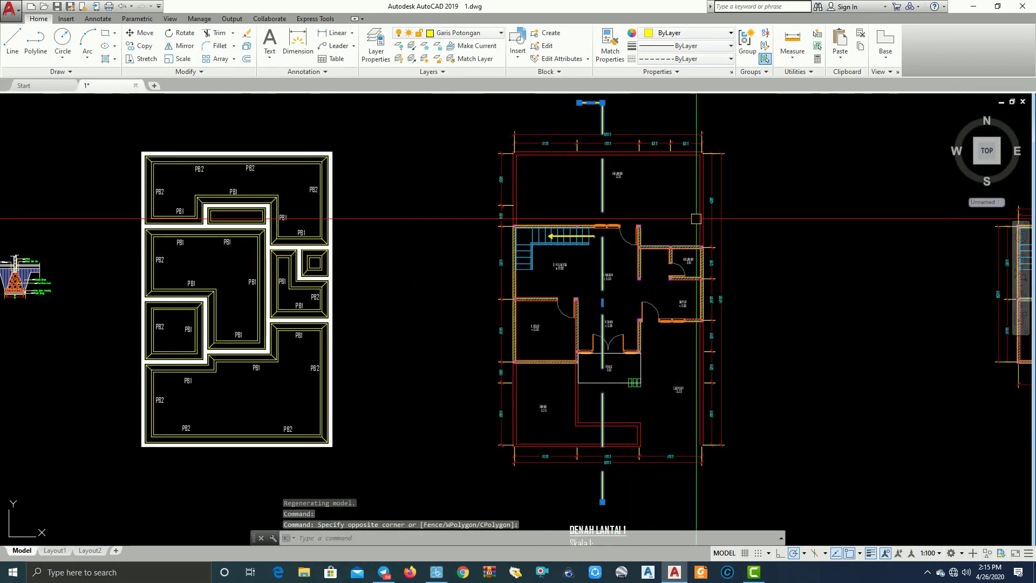
{"action": "type", "text": "li"}
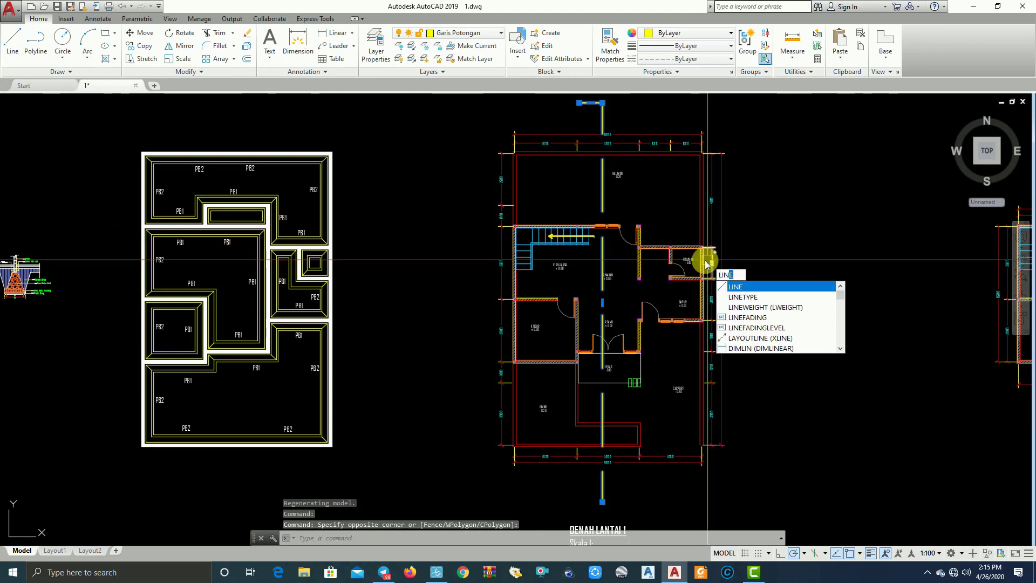
{"action": "left_click", "coordinate": [740, 296]}
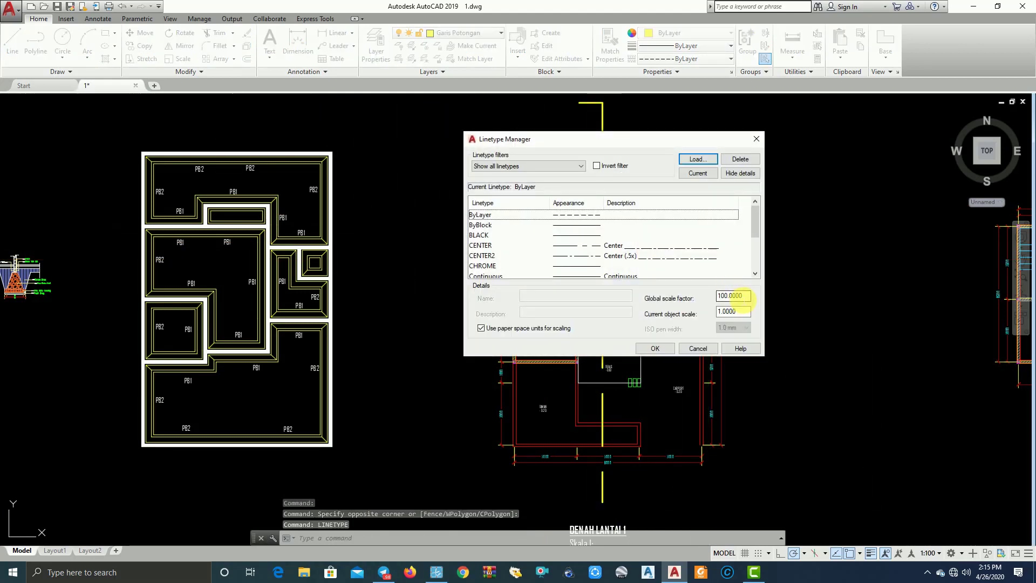
{"action": "left_click_drag", "start_coordinate": [741, 296], "coordinate": [707, 298]}
{"action": "type", "text": "40"}
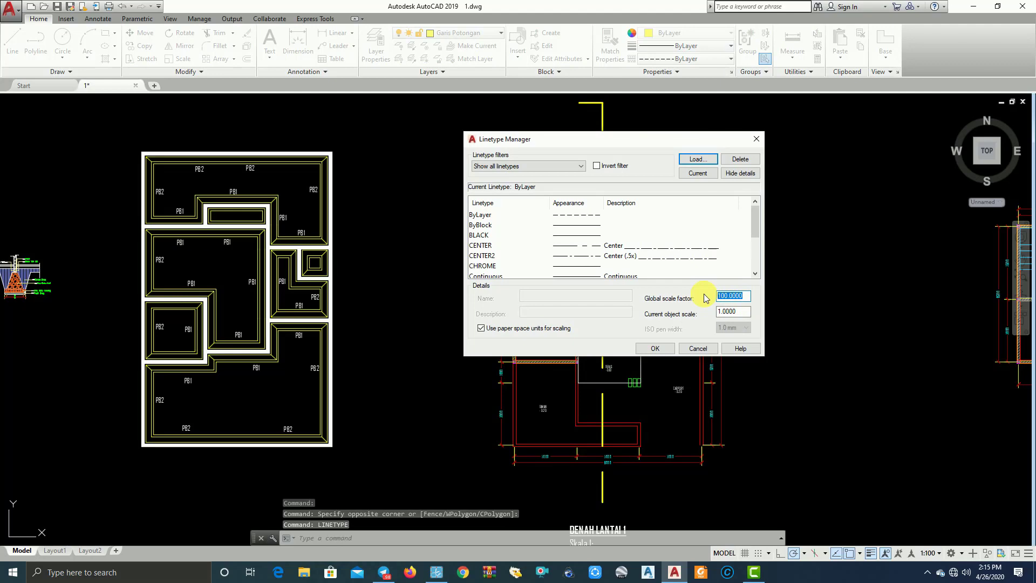
{"action": "left_click", "coordinate": [655, 348]}
Reopen the Linetype Manager to confirm the global scale of 40.
{"action": "scroll", "coordinate": [646, 286], "scroll_direction": "down", "scroll_amount": 2}
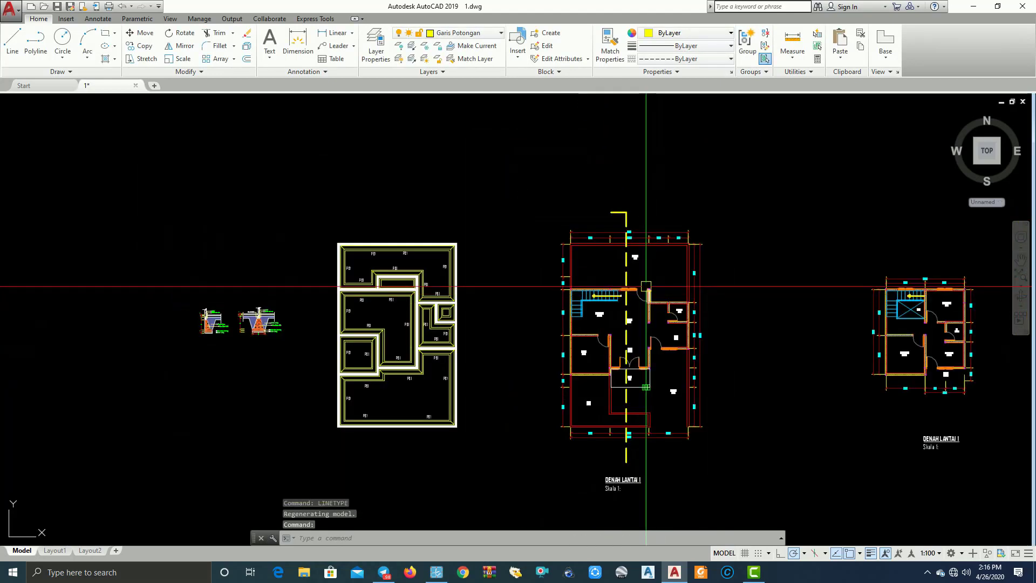
{"action": "scroll", "coordinate": [646, 287], "scroll_direction": "up", "scroll_amount": 1}
{"action": "scroll", "coordinate": [625, 288], "scroll_direction": "up", "scroll_amount": 2}
{"action": "scroll", "coordinate": [599, 290], "scroll_direction": "up", "scroll_amount": 2}
{"action": "scroll", "coordinate": [575, 292], "scroll_direction": "up", "scroll_amount": 1}
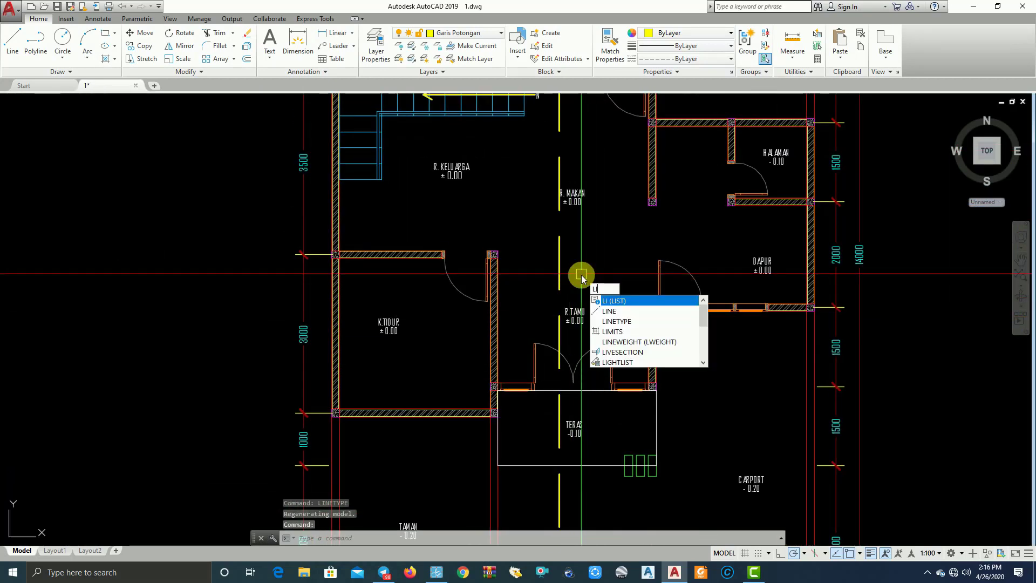
{"action": "left_click", "coordinate": [623, 322]}
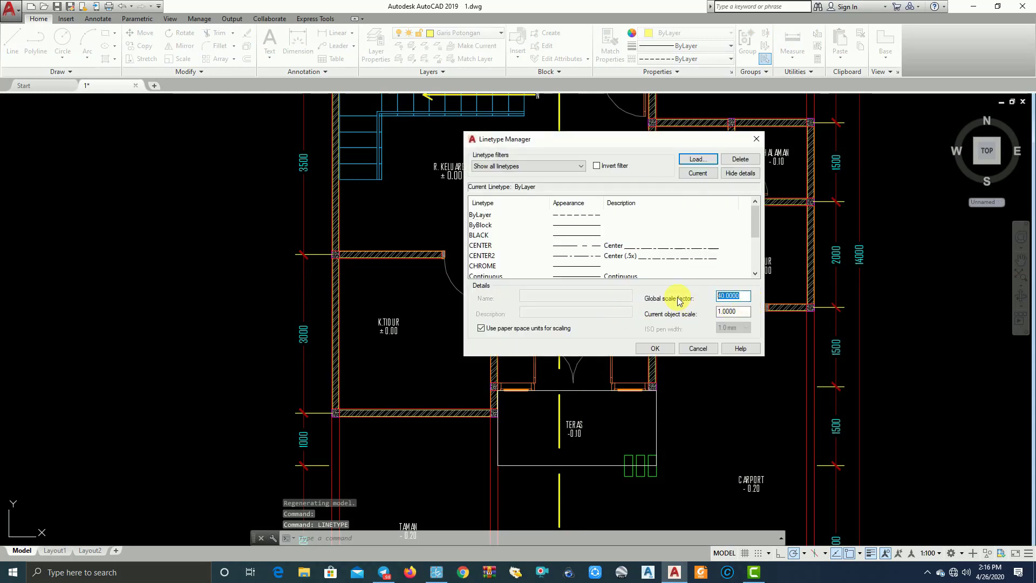
{"action": "left_click", "coordinate": [655, 348]}
Pan and zoom to bring the dashed section line's top end into view.
{"action": "scroll", "coordinate": [650, 373], "scroll_direction": "down", "scroll_amount": 2}
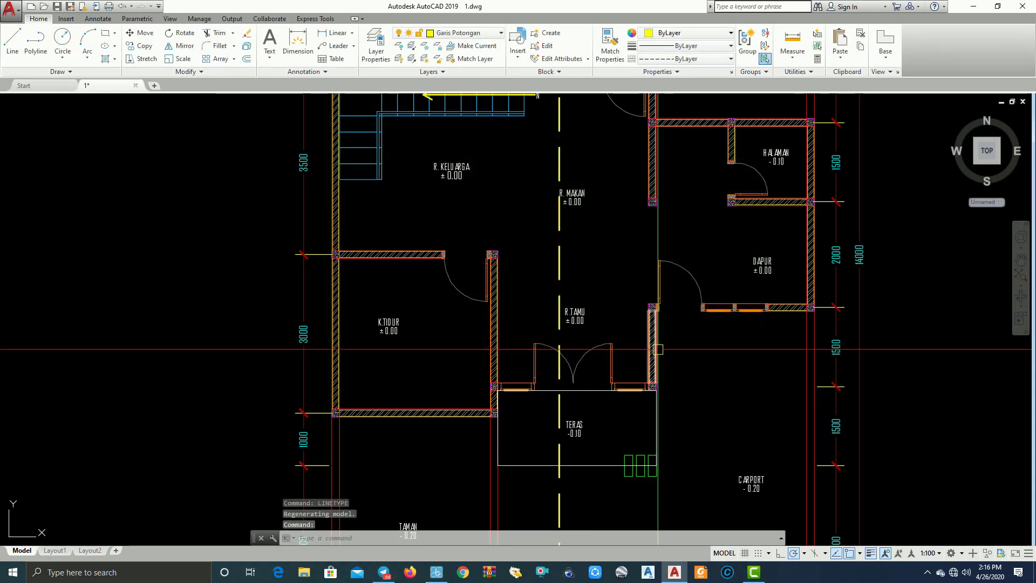
{"action": "scroll", "coordinate": [650, 372], "scroll_direction": "down", "scroll_amount": 4}
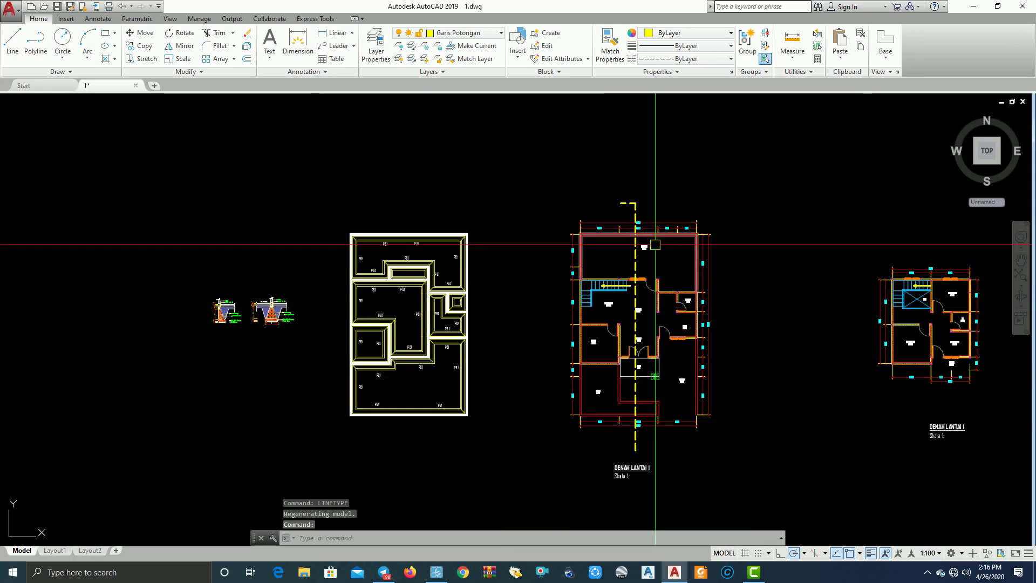
{"action": "scroll", "coordinate": [620, 204], "scroll_direction": "up", "scroll_amount": 4}
{"action": "mouse_move", "coordinate": [619, 204]}
{"action": "middle_mouse_down"}
{"action": "mouse_move", "coordinate": [613, 240]}
{"action": "mouse_move", "coordinate": [569, 193]}
{"action": "middle_mouse_up"}
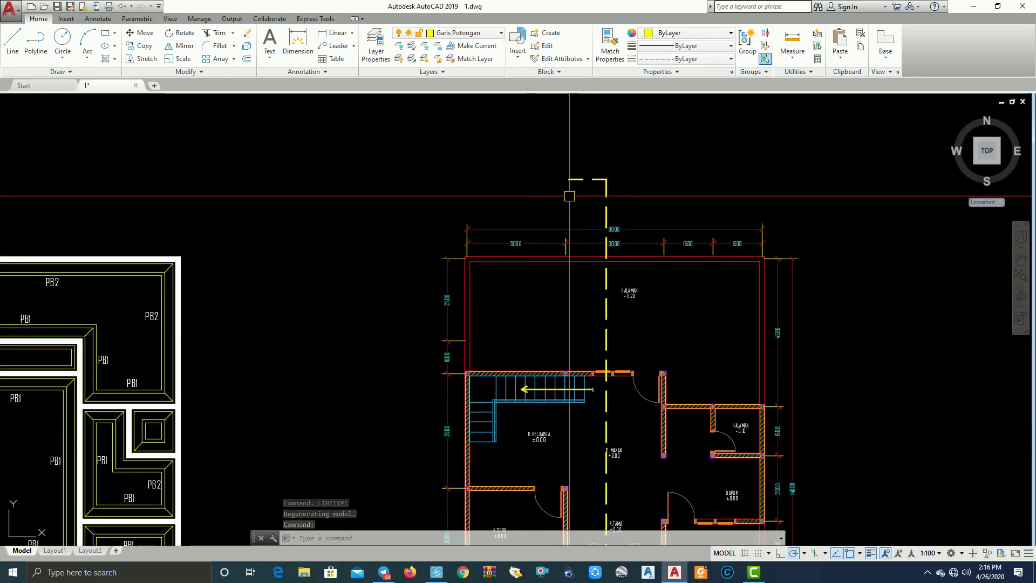
{"action": "scroll", "coordinate": [619, 199], "scroll_direction": "down", "scroll_amount": 3}
{"action": "mouse_move", "coordinate": [561, 475]}
{"action": "middle_mouse_down"}
{"action": "mouse_move", "coordinate": [567, 487]}
{"action": "mouse_move", "coordinate": [555, 427]}
{"action": "mouse_move", "coordinate": [547, 518]}
{"action": "middle_mouse_up"}
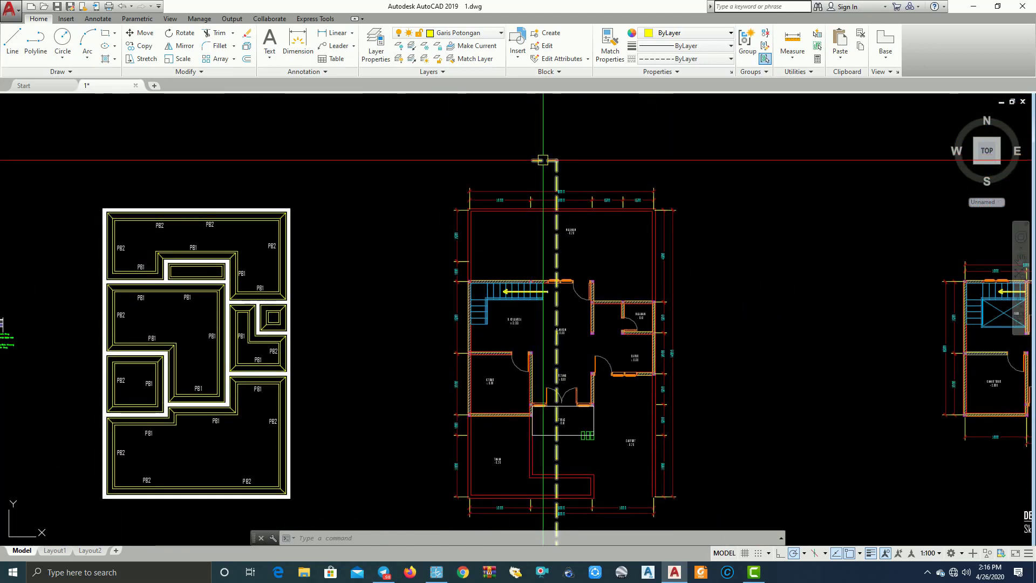
{"action": "scroll", "coordinate": [657, 173], "scroll_direction": "down", "scroll_amount": 4}
{"action": "scroll", "coordinate": [657, 173], "scroll_direction": "up", "scroll_amount": 5}
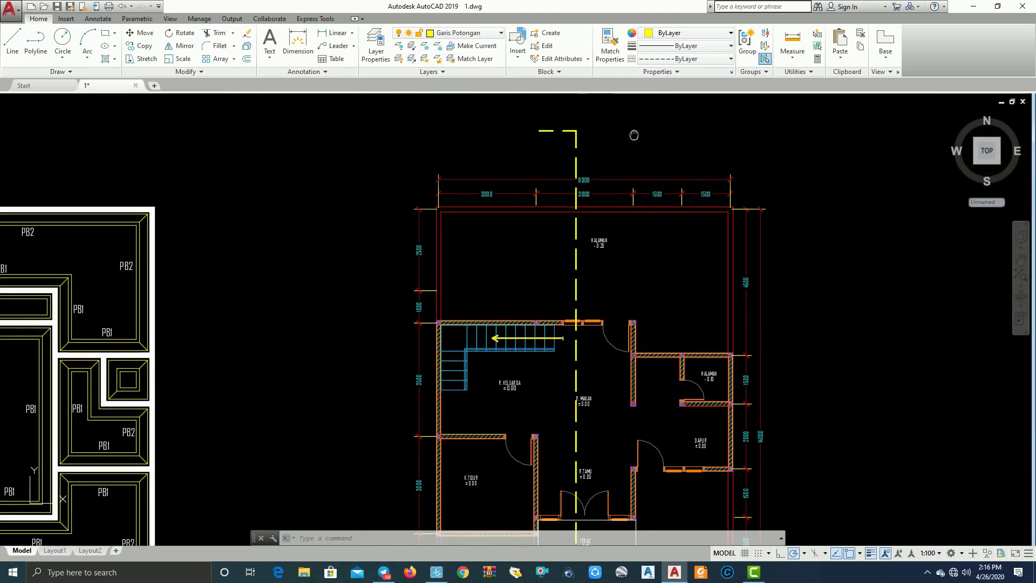
{"action": "scroll", "coordinate": [503, 190], "scroll_direction": "up", "scroll_amount": 2}
{"action": "middle_click_drag", "start_coordinate": [468, 192], "coordinate": [439, 236]}
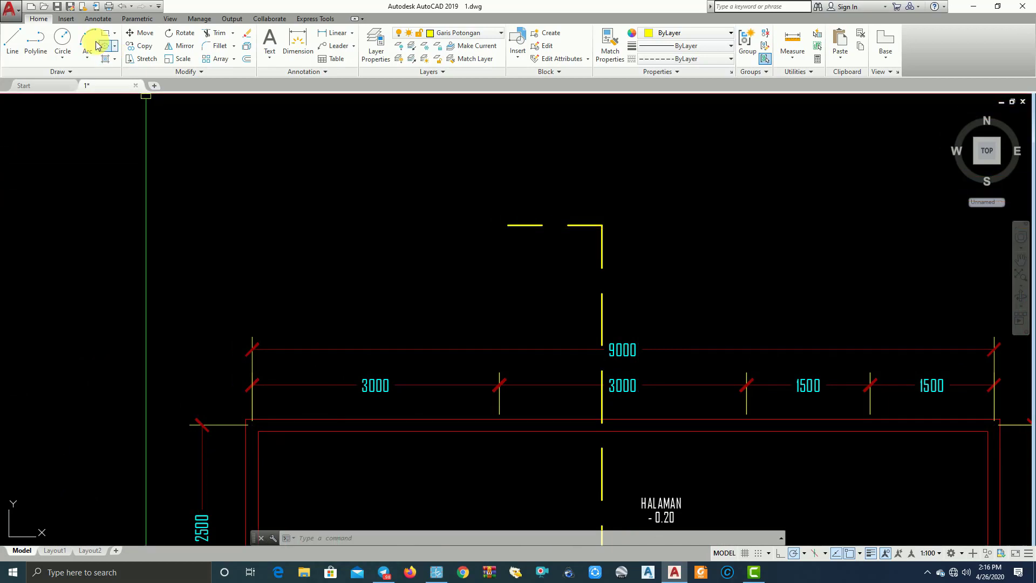
Draw a trial radius-15 circle at the section line's end, then delete it.
{"action": "left_click", "coordinate": [63, 43]}
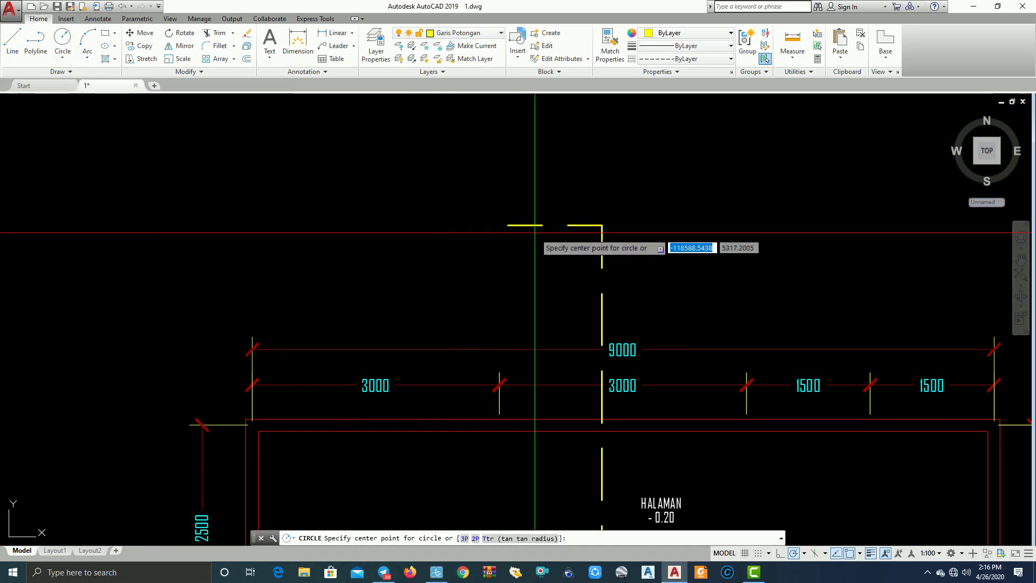
{"action": "scroll", "coordinate": [537, 235], "scroll_direction": "up", "scroll_amount": 2}
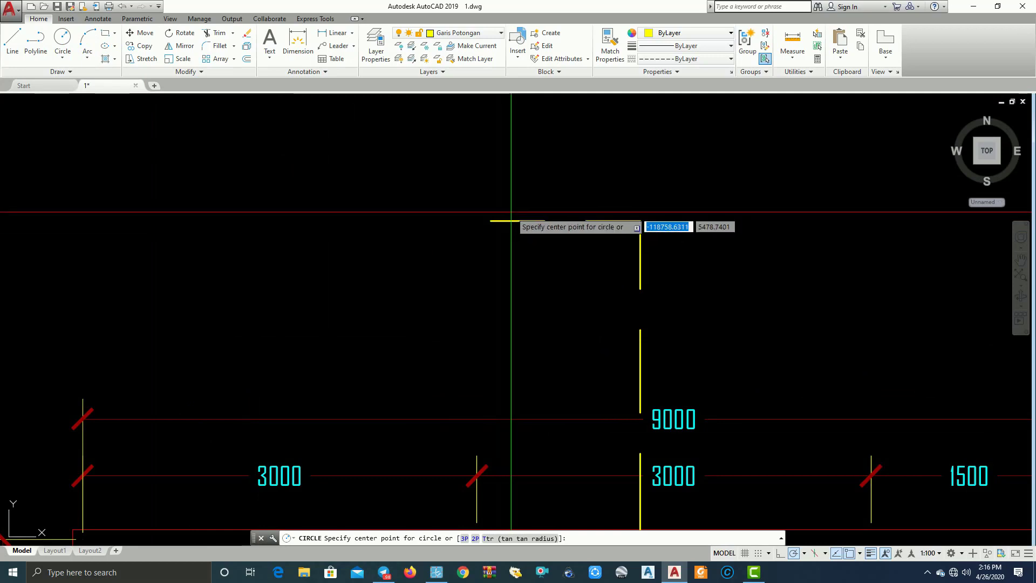
{"action": "left_click", "coordinate": [491, 221]}
{"action": "type", "text": "15"}
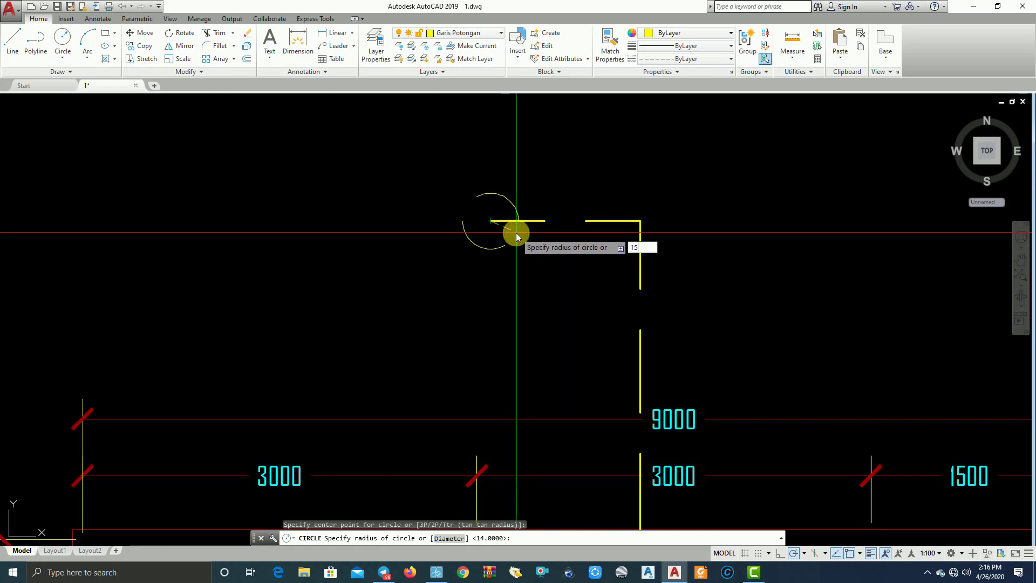
{"action": "key", "text": "Return"}
{"action": "scroll", "coordinate": [516, 232], "scroll_direction": "up", "scroll_amount": 5}
{"action": "left_click", "coordinate": [473, 252]}
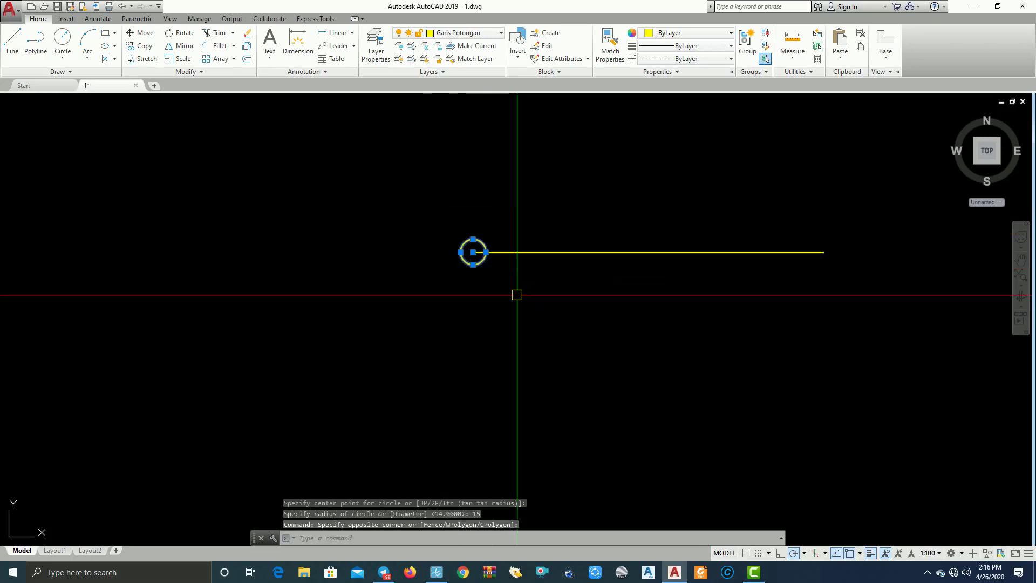
{"action": "key", "text": "Delete"}
Draw a Center-Radius circle of radius 15 at the yellow line's end.
{"action": "left_click", "coordinate": [66, 60]}
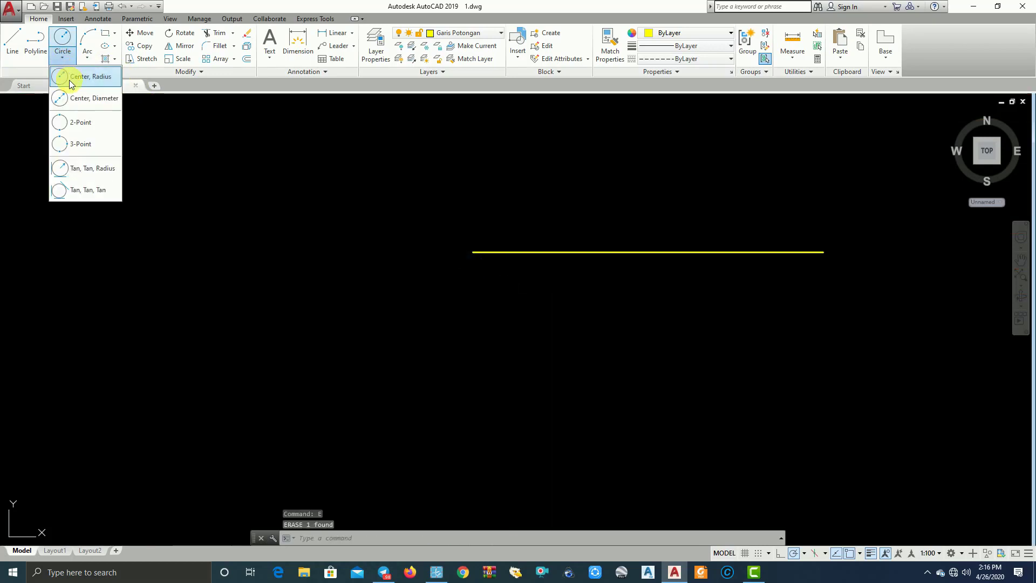
{"action": "left_click", "coordinate": [69, 80]}
{"action": "left_click", "coordinate": [472, 252]}
{"action": "scroll", "coordinate": [519, 287], "scroll_direction": "down", "scroll_amount": 3}
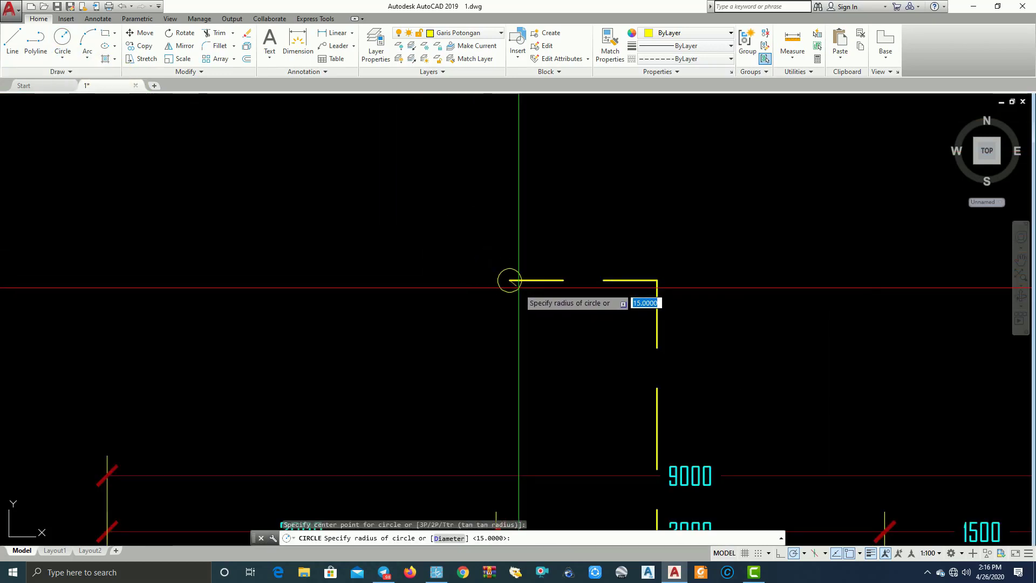
{"action": "scroll", "coordinate": [519, 287], "scroll_direction": "down", "scroll_amount": 2}
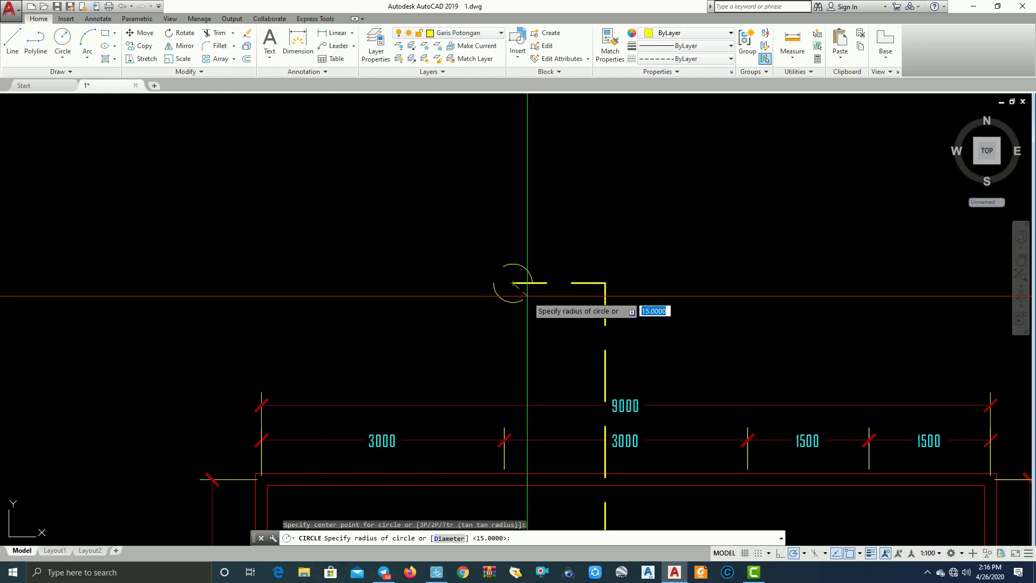
{"action": "left_click", "coordinate": [528, 296]}
Set the circle's colour to ByLayer and its linetype to Continuous, then start moving it.
{"action": "scroll", "coordinate": [599, 248], "scroll_direction": "down", "scroll_amount": 3}
{"action": "scroll", "coordinate": [594, 238], "scroll_direction": "up", "scroll_amount": 5}
{"action": "left_click", "coordinate": [592, 201]}
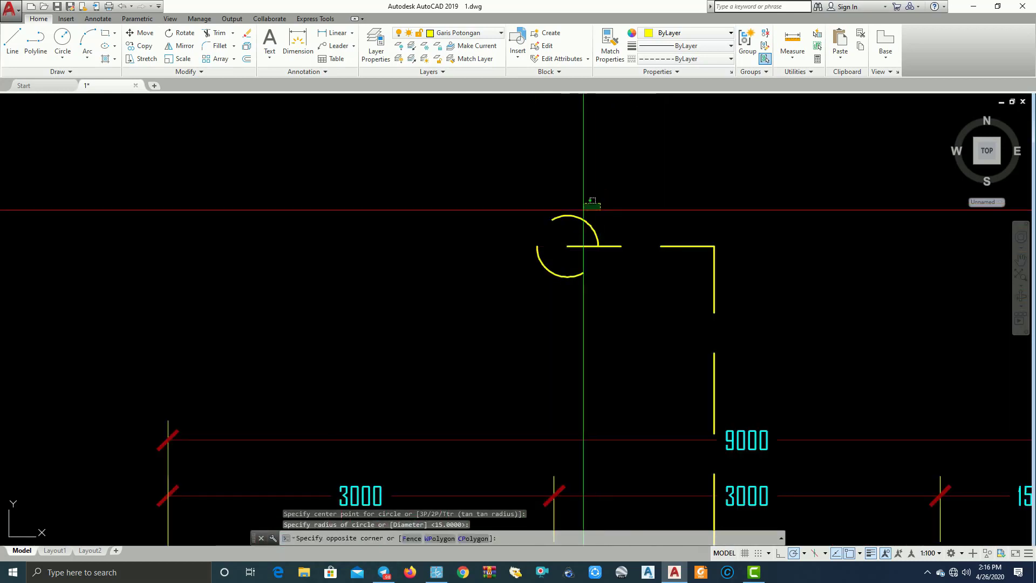
{"action": "left_click", "coordinate": [556, 230]}
{"action": "left_click", "coordinate": [696, 33]}
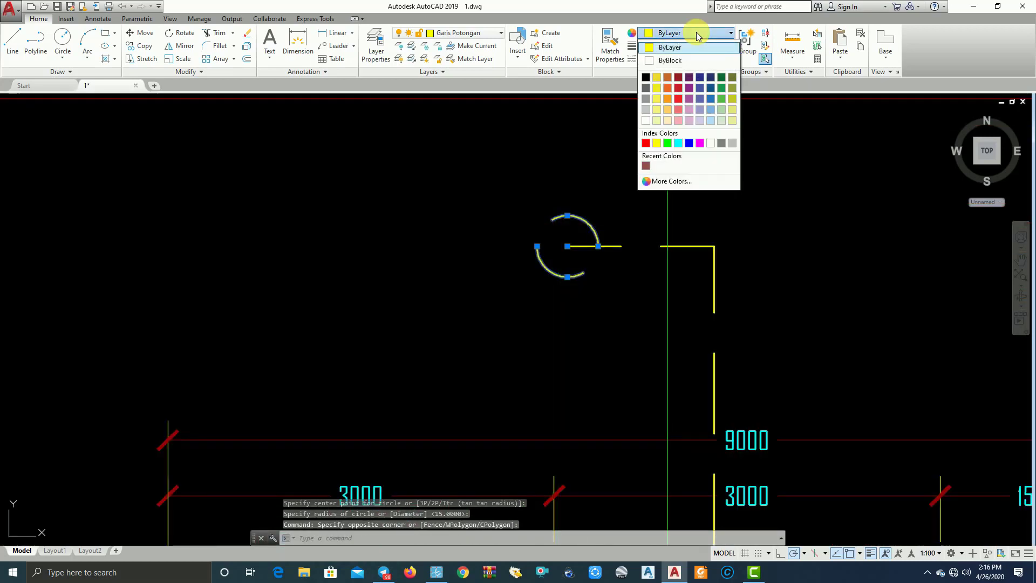
{"action": "left_click", "coordinate": [683, 41]}
{"action": "left_click", "coordinate": [688, 49]}
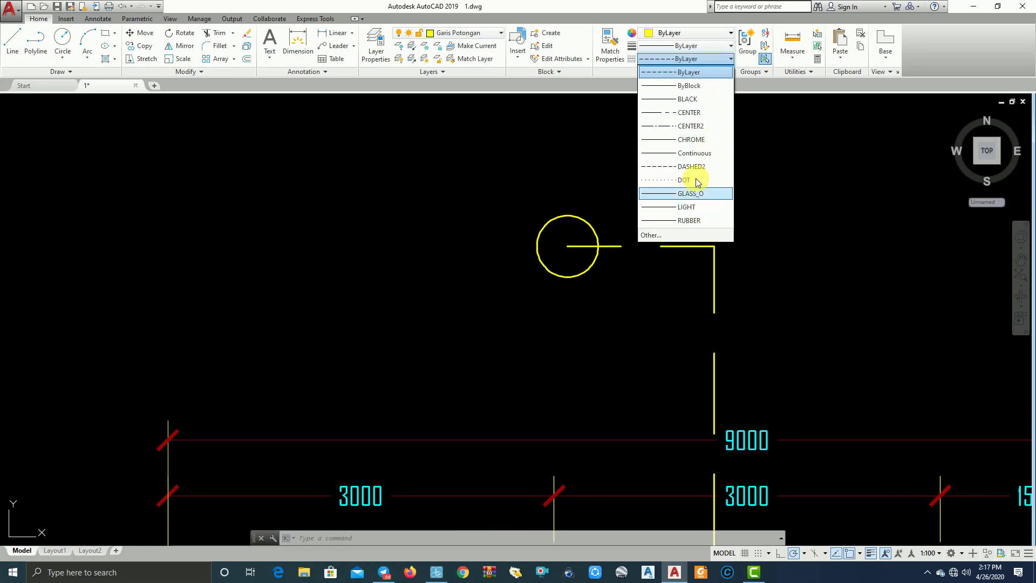
{"action": "scroll", "coordinate": [629, 231], "scroll_direction": "up", "scroll_amount": 3}
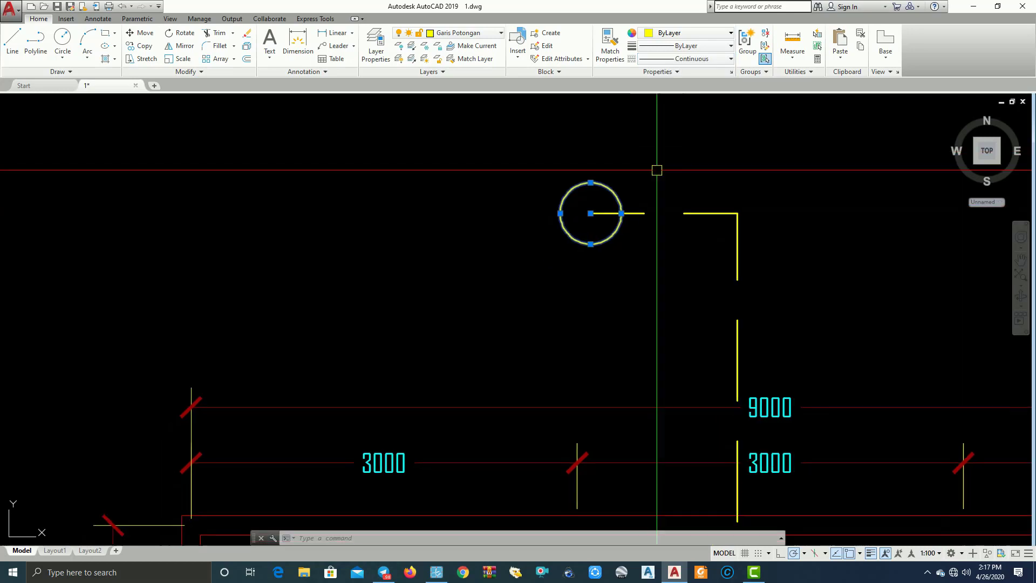
{"action": "left_click", "coordinate": [623, 244]}
{"action": "left_click", "coordinate": [570, 235]}
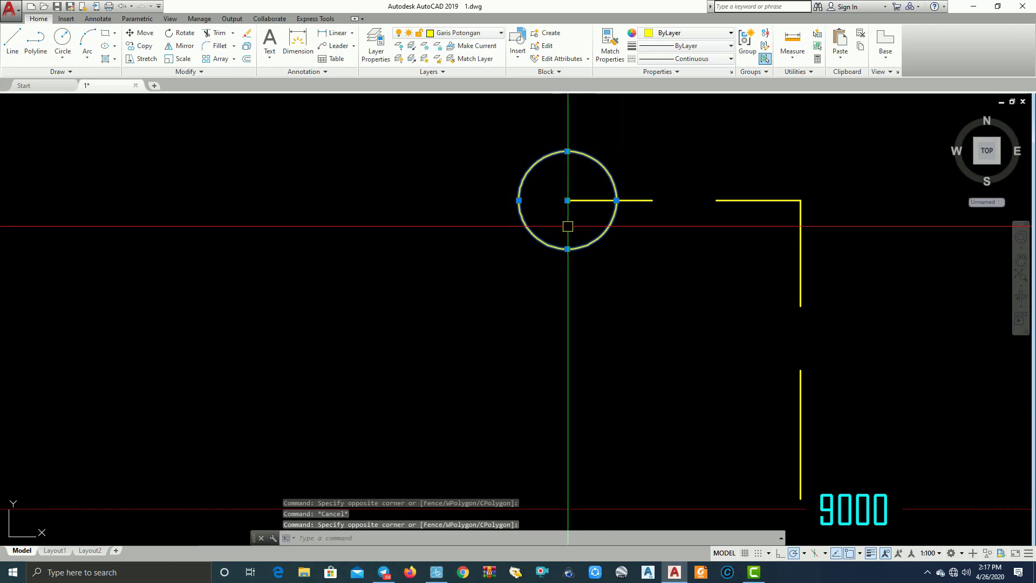
{"action": "type", "text": "m"}
{"action": "key", "text": "Return"}
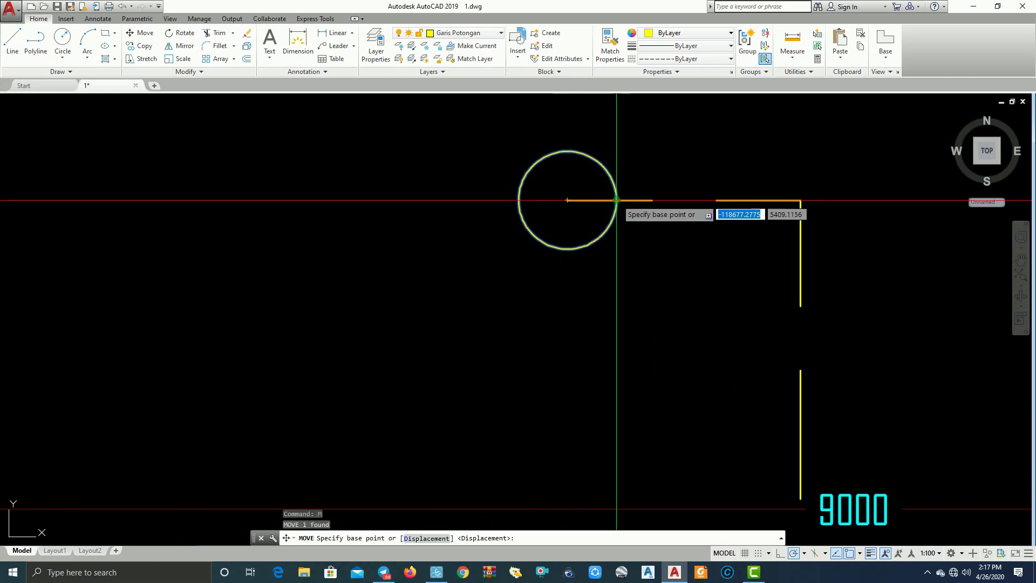
Move the circle by its right quadrant onto the section line's endpoint.
{"action": "left_click", "coordinate": [616, 200]}
{"action": "left_click", "coordinate": [571, 200]}
{"action": "scroll", "coordinate": [715, 253], "scroll_direction": "down", "scroll_amount": 6}
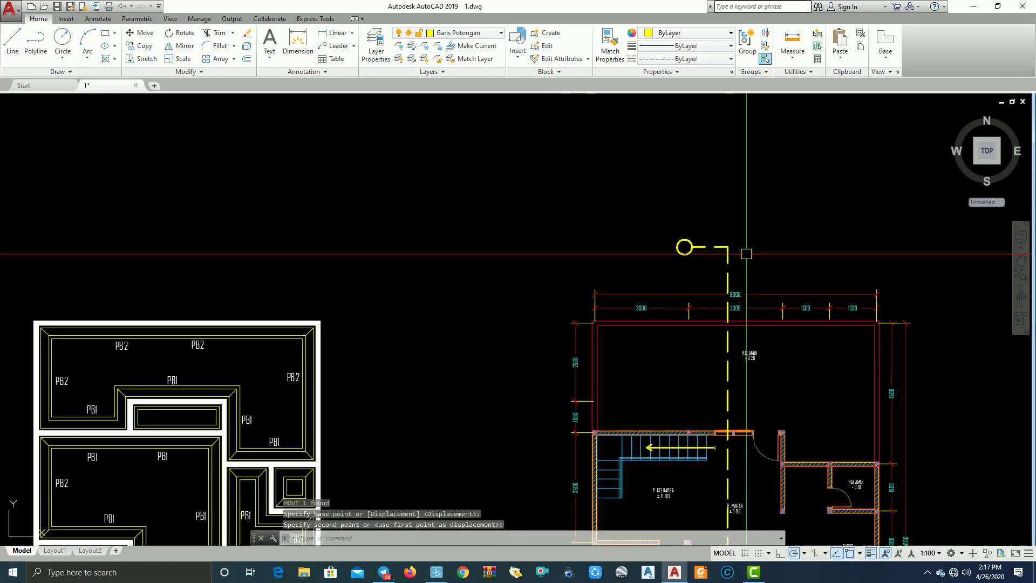
{"action": "middle_click_drag", "start_coordinate": [770, 235], "coordinate": [768, 220]}
{"action": "scroll", "coordinate": [706, 226], "scroll_direction": "up", "scroll_amount": 2}
{"action": "scroll", "coordinate": [691, 232], "scroll_direction": "up", "scroll_amount": 2}
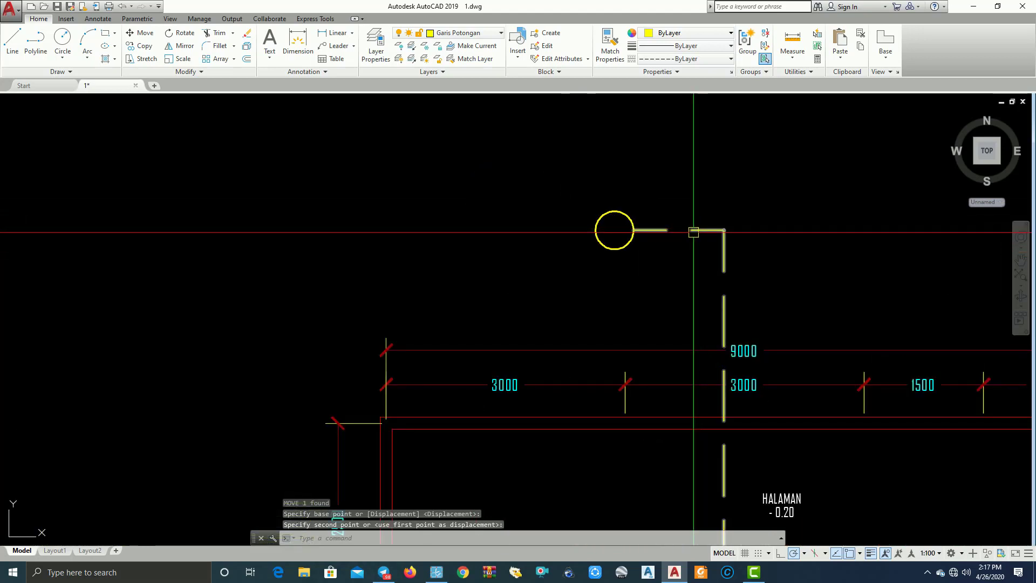
{"action": "scroll", "coordinate": [661, 236], "scroll_direction": "up", "scroll_amount": 4}
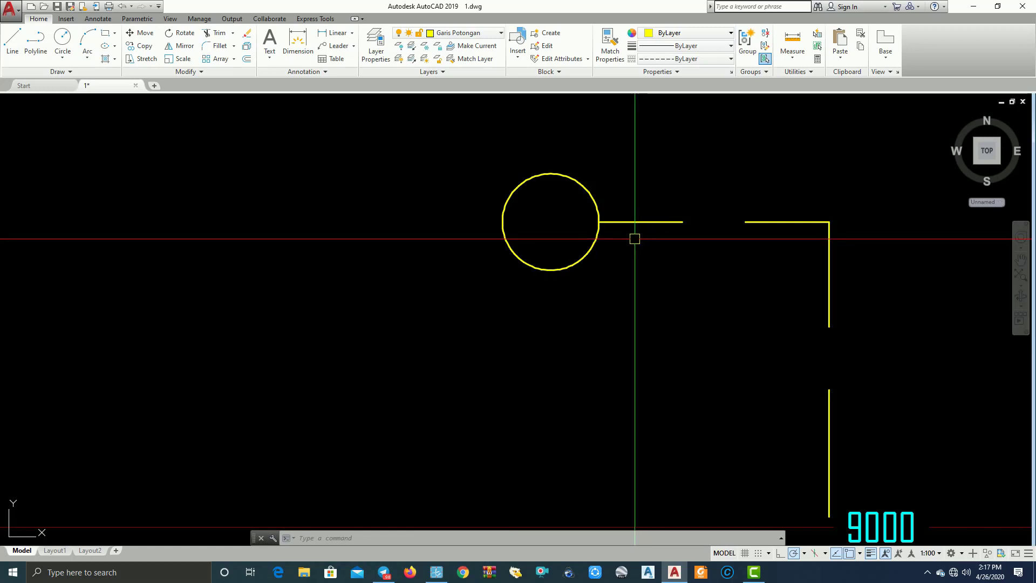
{"action": "scroll", "coordinate": [585, 227], "scroll_direction": "up", "scroll_amount": 2}
{"action": "middle_click_drag", "start_coordinate": [585, 227], "coordinate": [534, 278]}
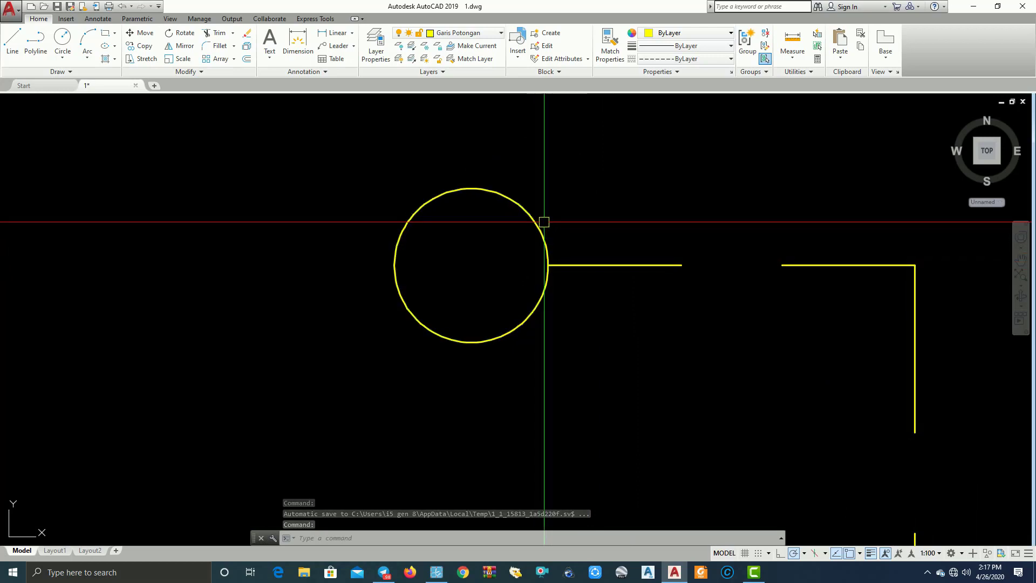
Draw a larger Center-Radius circle concentric with the existing circle.
{"action": "left_click", "coordinate": [72, 59]}
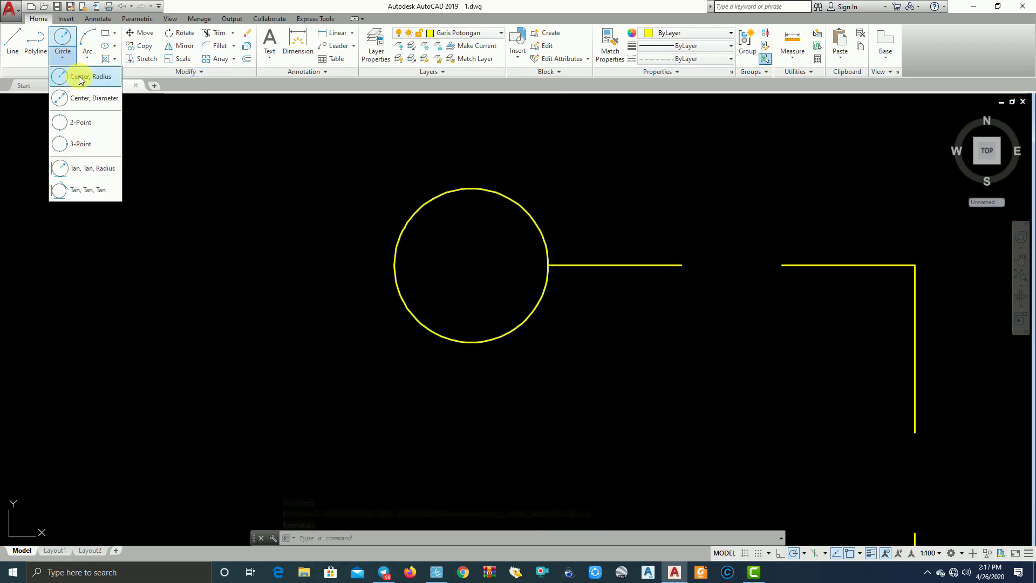
{"action": "left_click", "coordinate": [80, 80]}
{"action": "left_click", "coordinate": [471, 265]}
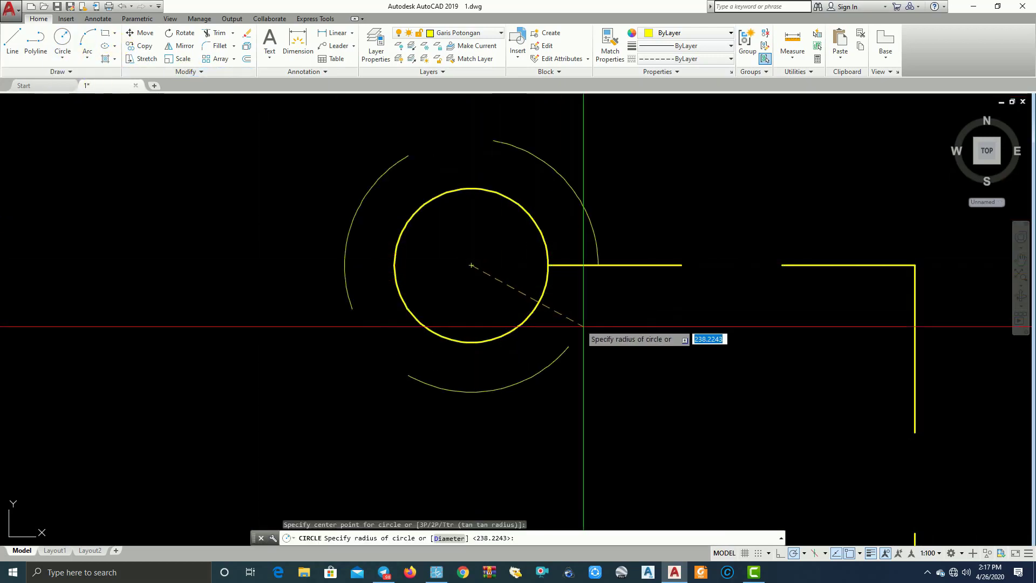
{"action": "scroll", "coordinate": [583, 326], "scroll_direction": "down", "scroll_amount": 4}
{"action": "left_click", "coordinate": [593, 333]}
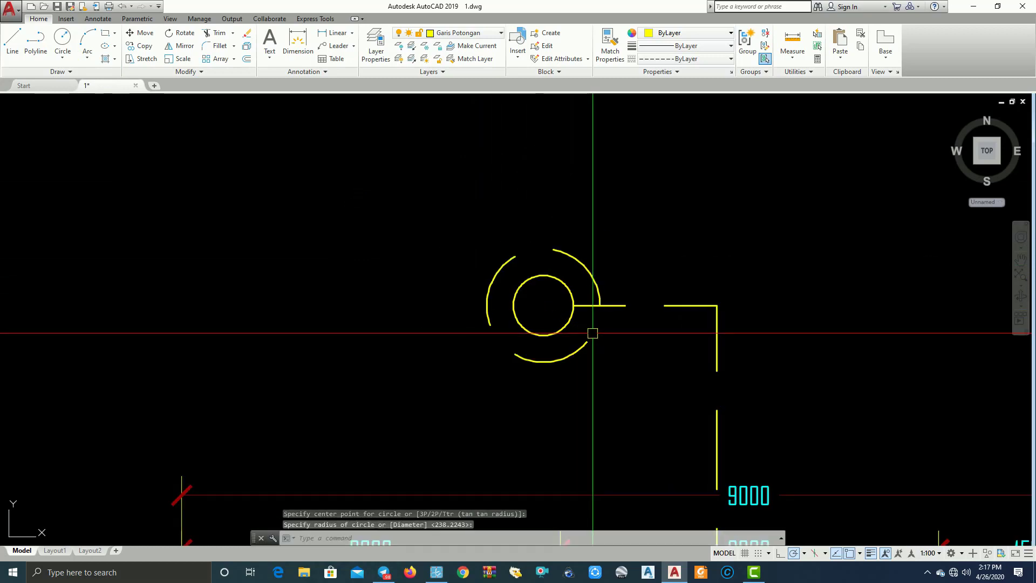
{"action": "scroll", "coordinate": [593, 333], "scroll_direction": "down", "scroll_amount": 6}
{"action": "scroll", "coordinate": [740, 248], "scroll_direction": "up", "scroll_amount": 3}
{"action": "scroll", "coordinate": [701, 273], "scroll_direction": "up", "scroll_amount": 2}
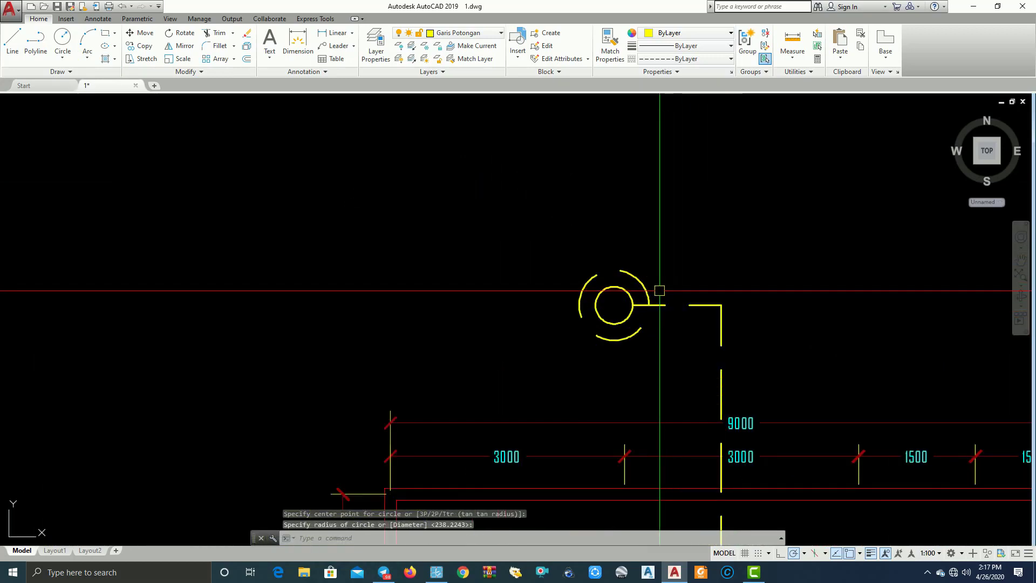
Give the outer circle ByLayer colour and lineweight and a Continuous linetype.
{"action": "left_click", "coordinate": [647, 292]}
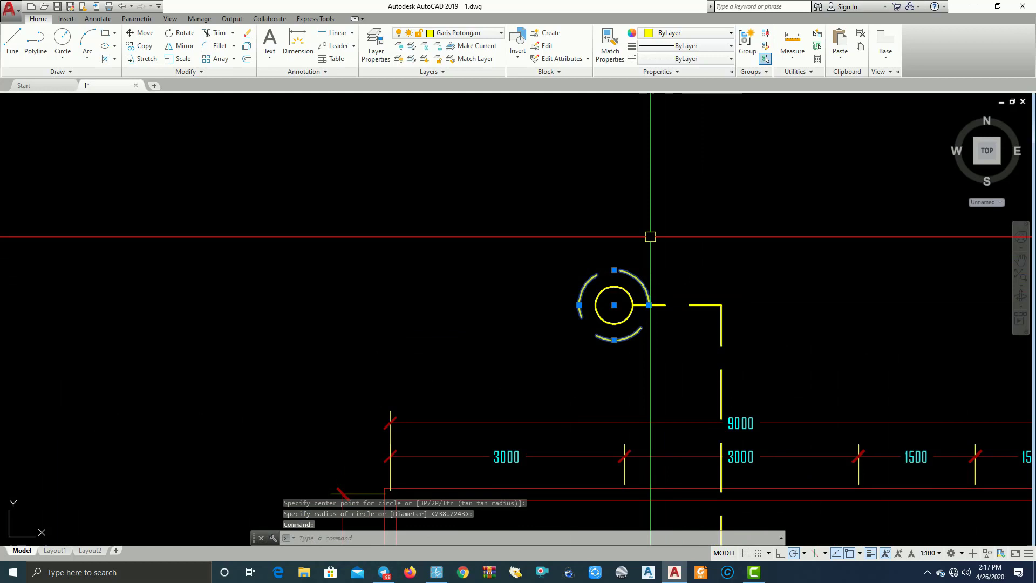
{"action": "left_click", "coordinate": [689, 34]}
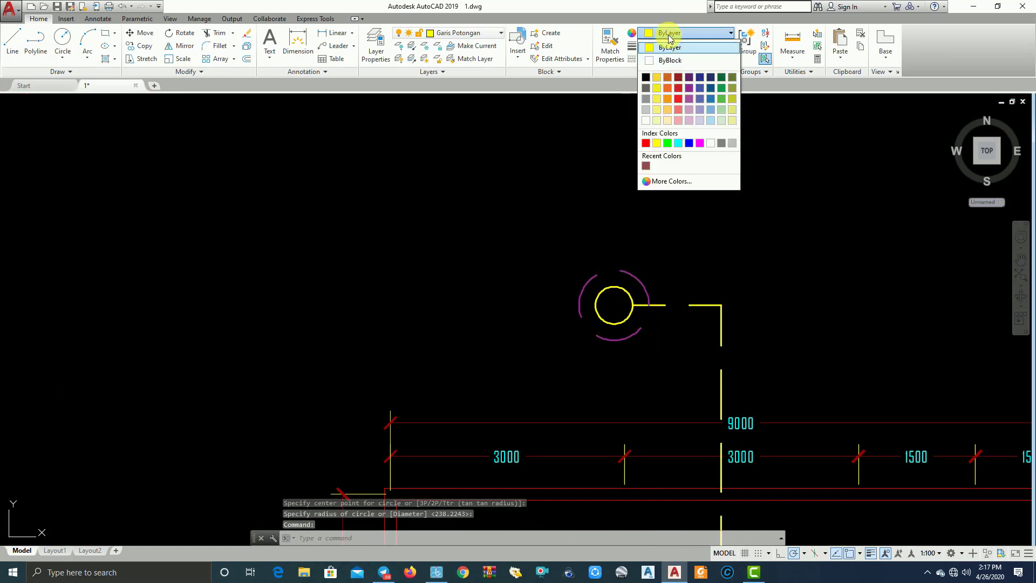
{"action": "left_click", "coordinate": [669, 34]}
{"action": "left_click", "coordinate": [696, 48]}
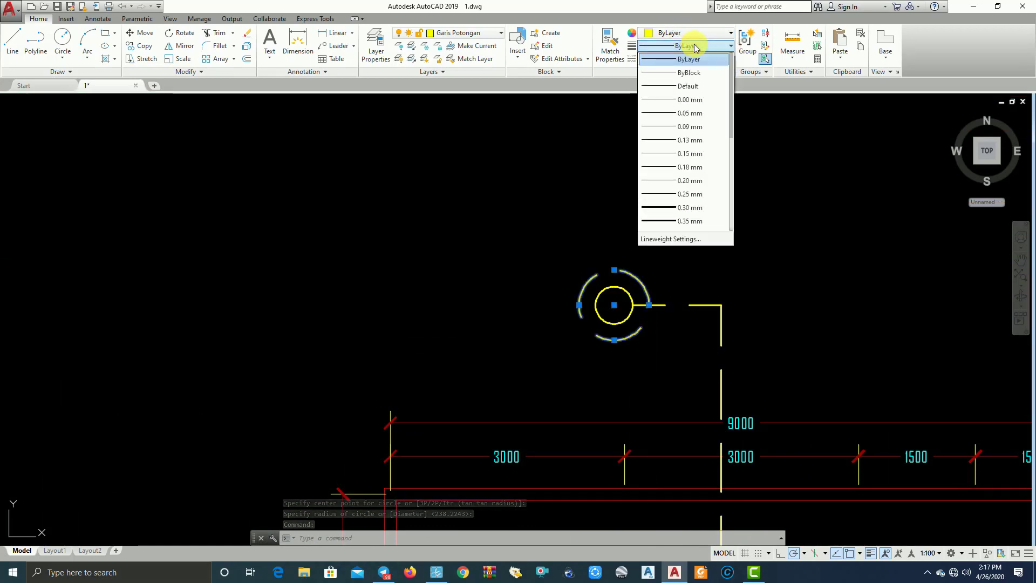
{"action": "left_click", "coordinate": [699, 56]}
{"action": "left_click", "coordinate": [700, 59]}
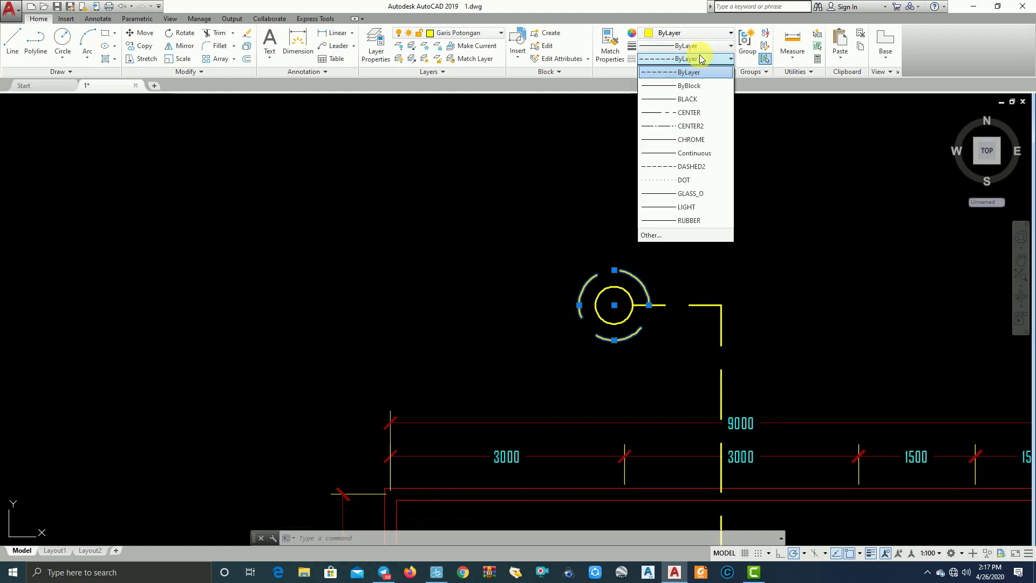
{"action": "left_click", "coordinate": [702, 153]}
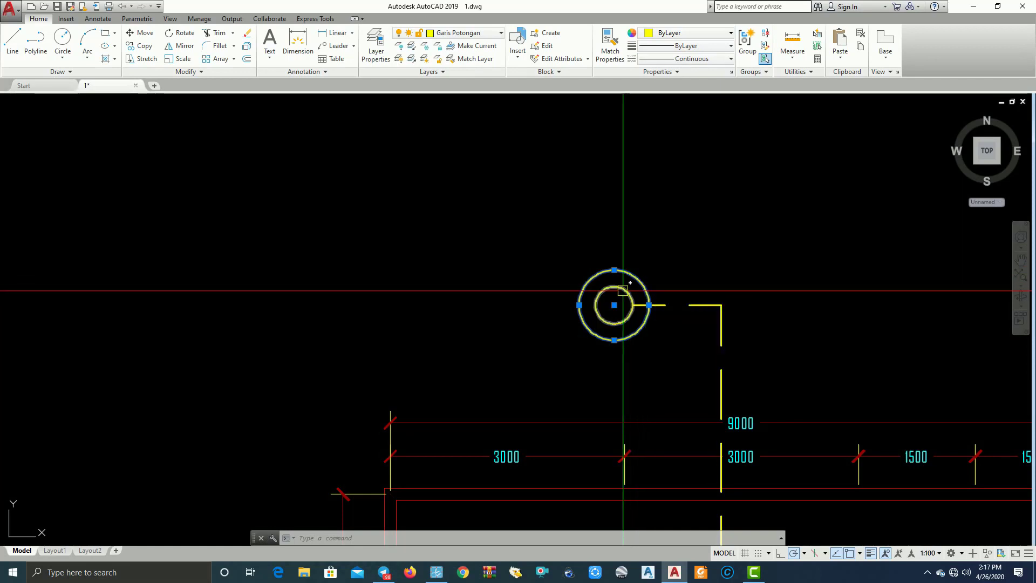
{"action": "scroll", "coordinate": [624, 290], "scroll_direction": "up", "scroll_amount": 2}
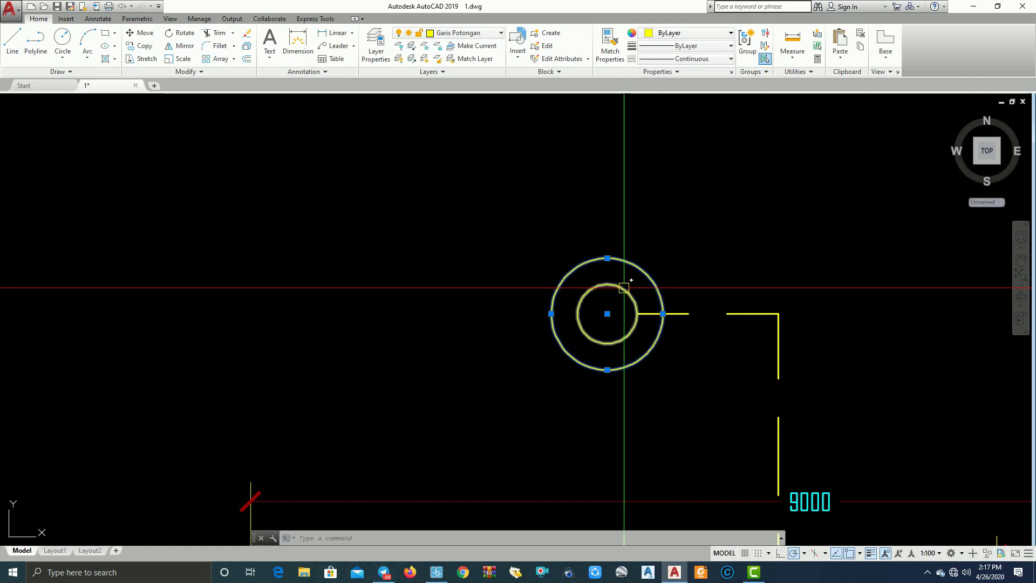
Erase the small inner circle with E, leaving one marker circle.
{"action": "key", "text": "Escape"}
{"action": "left_click", "coordinate": [599, 298]}
{"action": "type", "text": "e"}
{"action": "key", "text": "Return"}
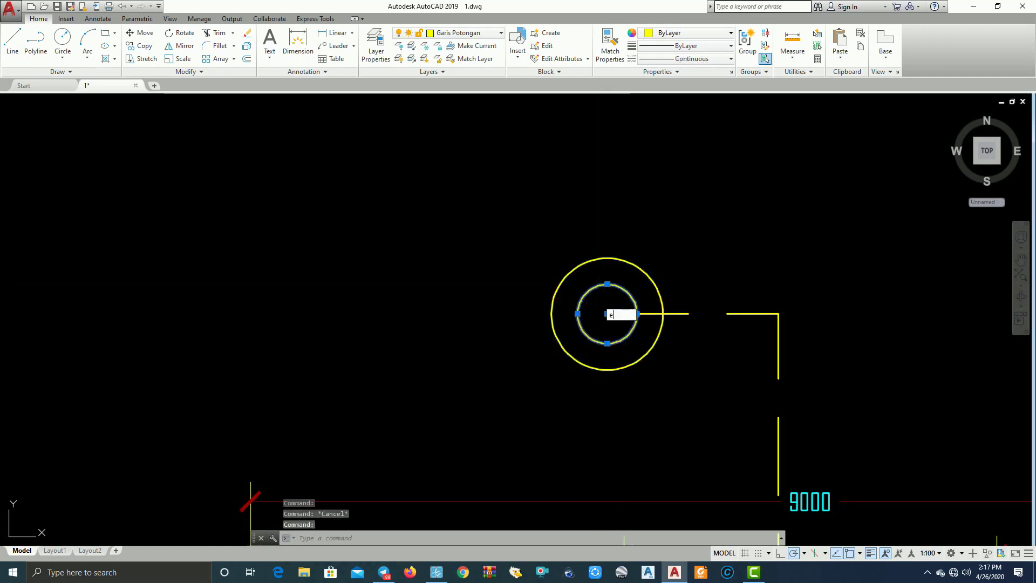
{"action": "scroll", "coordinate": [599, 297], "scroll_direction": "down", "scroll_amount": 3}
{"action": "mouse_move", "coordinate": [621, 303]}
{"action": "middle_mouse_down"}
{"action": "mouse_move", "coordinate": [681, 192]}
{"action": "mouse_move", "coordinate": [454, 166]}
{"action": "middle_mouse_up"}
{"action": "scroll", "coordinate": [701, 213], "scroll_direction": "down", "scroll_amount": 3}
{"action": "scroll", "coordinate": [701, 222], "scroll_direction": "up", "scroll_amount": 1}
{"action": "scroll", "coordinate": [432, 162], "scroll_direction": "down", "scroll_amount": 2}
{"action": "scroll", "coordinate": [488, 134], "scroll_direction": "up", "scroll_amount": 1}
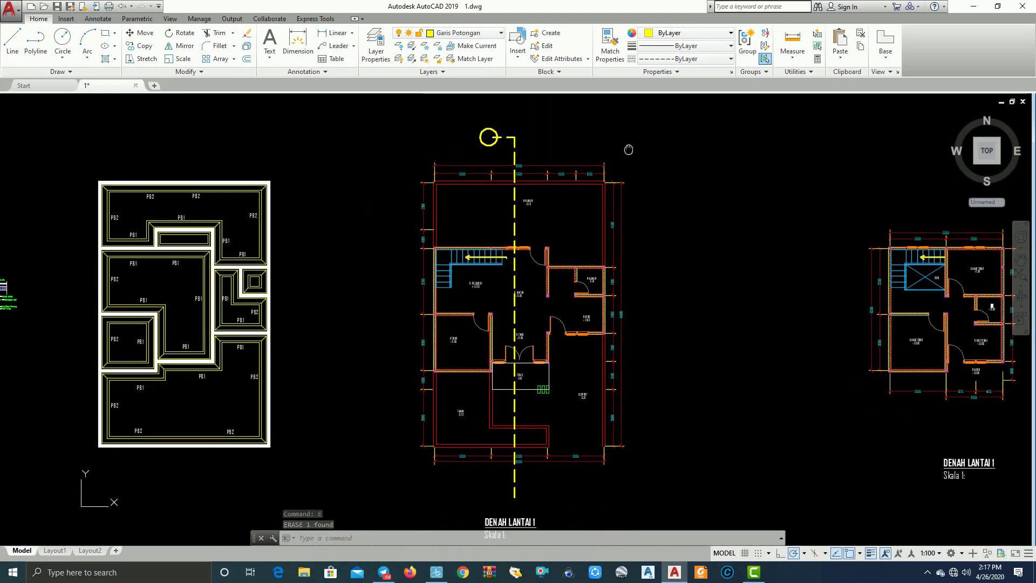
{"action": "scroll", "coordinate": [484, 131], "scroll_direction": "up", "scroll_amount": 1}
{"action": "scroll", "coordinate": [484, 132], "scroll_direction": "up", "scroll_amount": 4}
{"action": "left_click", "coordinate": [545, 114]}
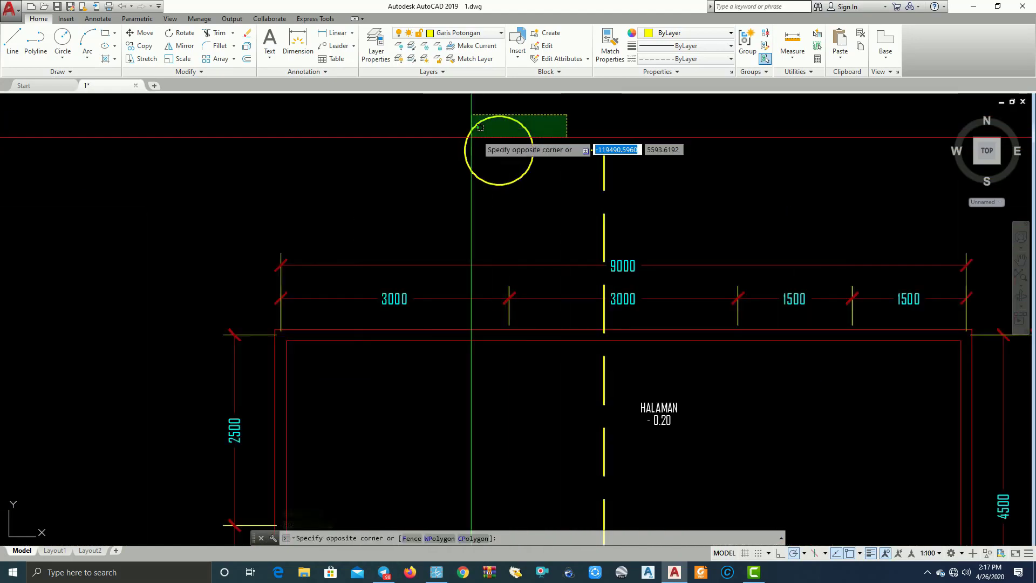
{"action": "left_click", "coordinate": [470, 131]}
{"action": "left_click", "coordinate": [697, 47]}
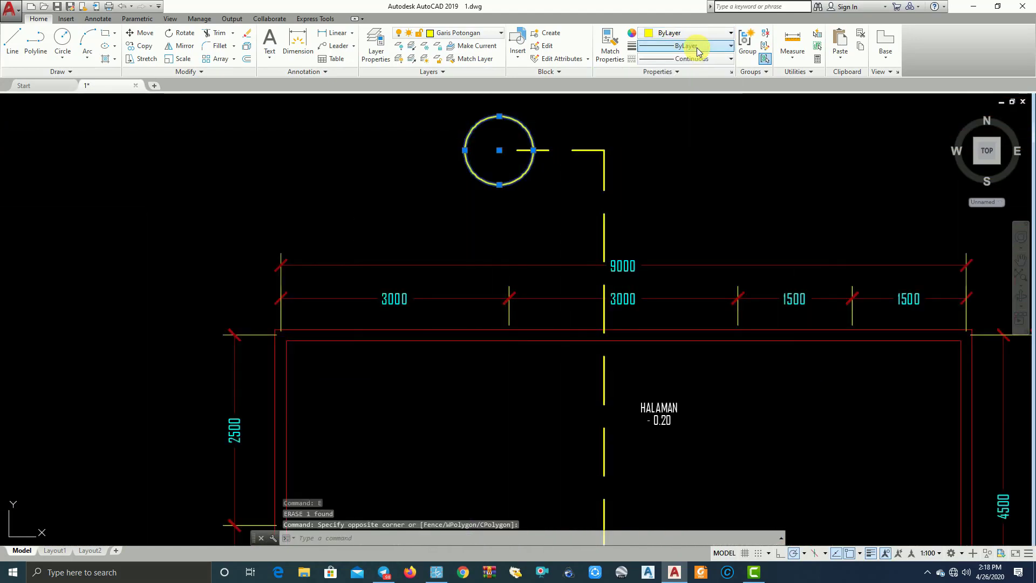
{"action": "left_click", "coordinate": [697, 48]}
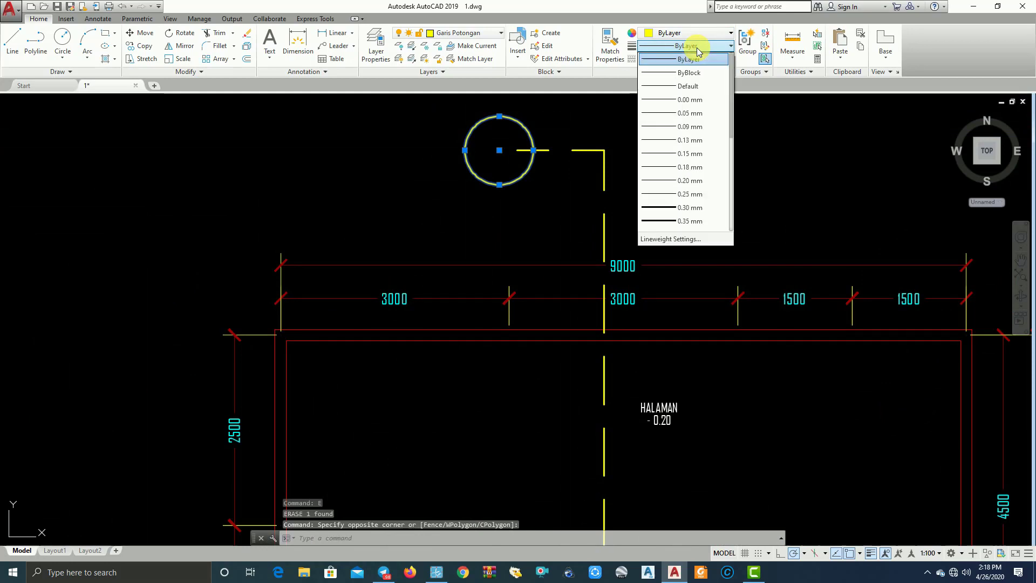
{"action": "left_click", "coordinate": [688, 181]}
{"action": "scroll", "coordinate": [524, 157], "scroll_direction": "up", "scroll_amount": 4}
{"action": "key", "text": "Escape"}
{"action": "left_click", "coordinate": [511, 140]}
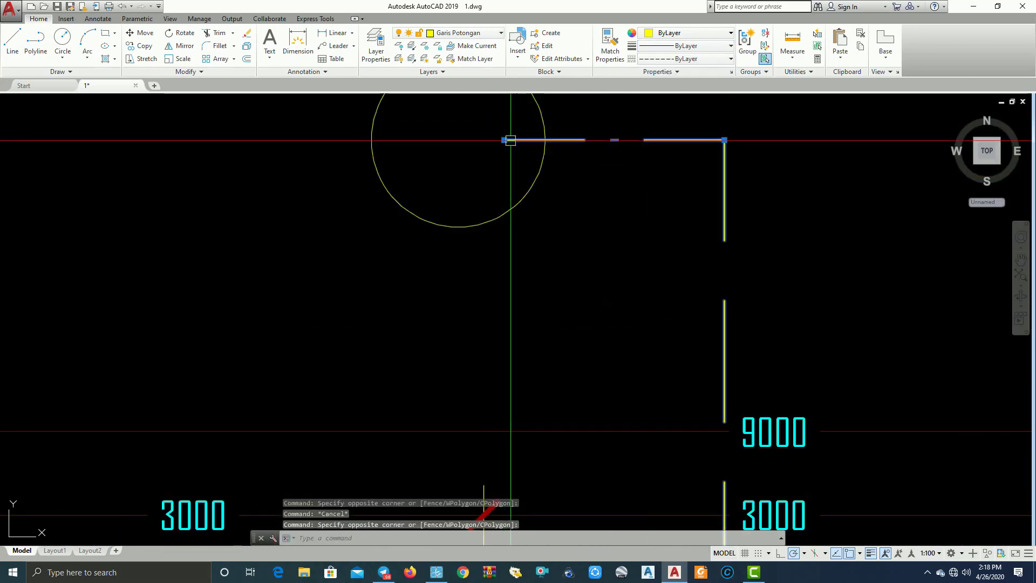
{"action": "left_click", "coordinate": [504, 140]}
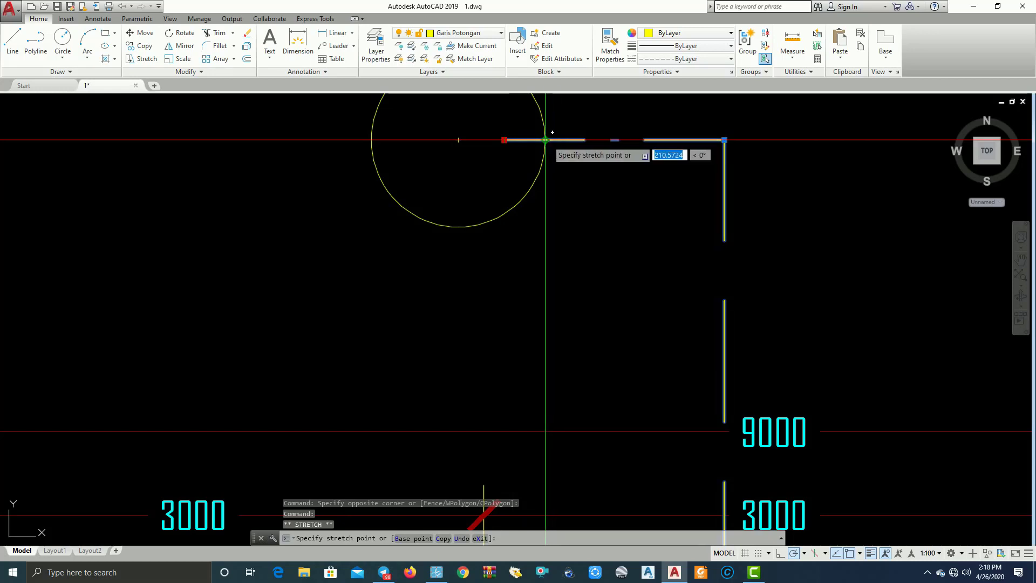
{"action": "key", "text": "Escape"}
{"action": "scroll", "coordinate": [545, 139], "scroll_direction": "down", "scroll_amount": 4}
{"action": "scroll", "coordinate": [623, 169], "scroll_direction": "down", "scroll_amount": 2}
Draw the arrowhead lines with LINE, starting at the circle's left quadrant.
{"action": "scroll", "coordinate": [622, 169], "scroll_direction": "up", "scroll_amount": 2}
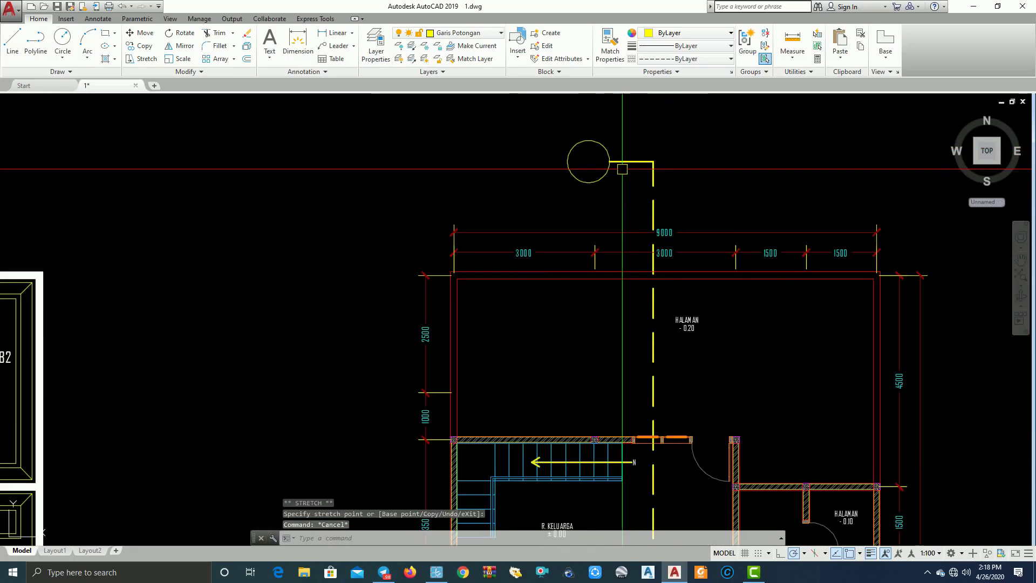
{"action": "middle_click_drag", "start_coordinate": [594, 150], "coordinate": [597, 174]}
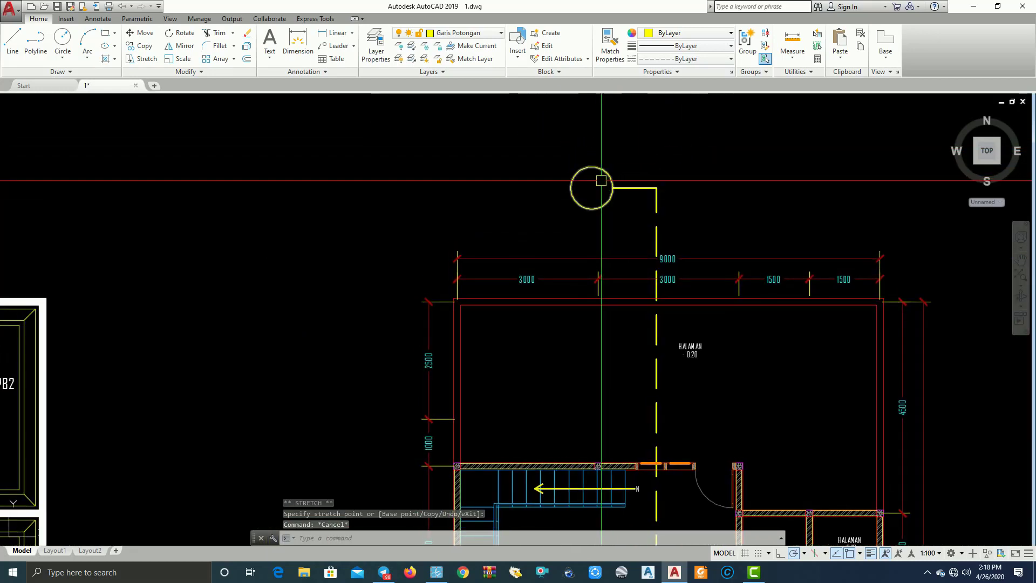
{"action": "scroll", "coordinate": [586, 191], "scroll_direction": "up", "scroll_amount": 4}
{"action": "type", "text": "L"}
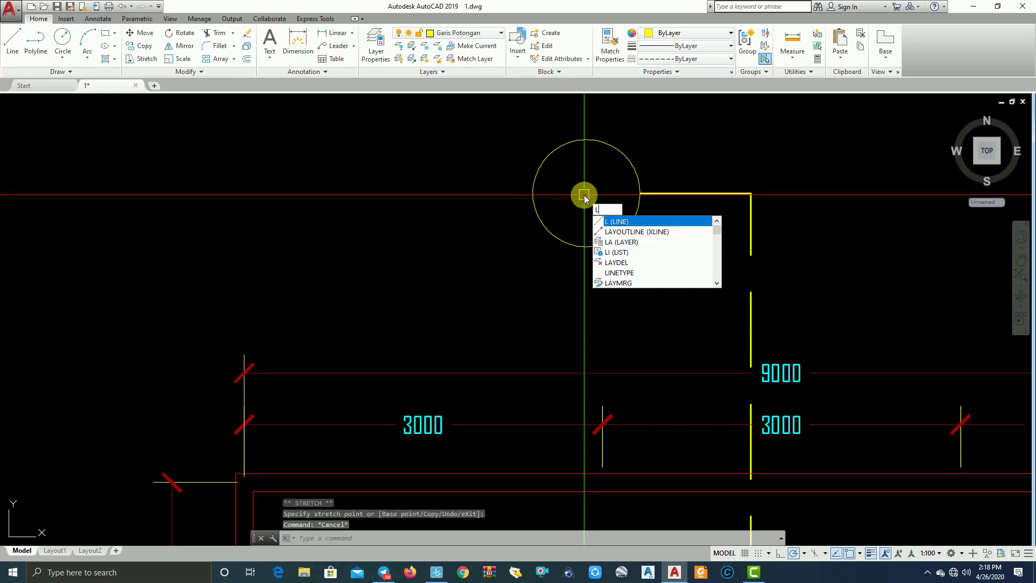
{"action": "key", "text": "Return"}
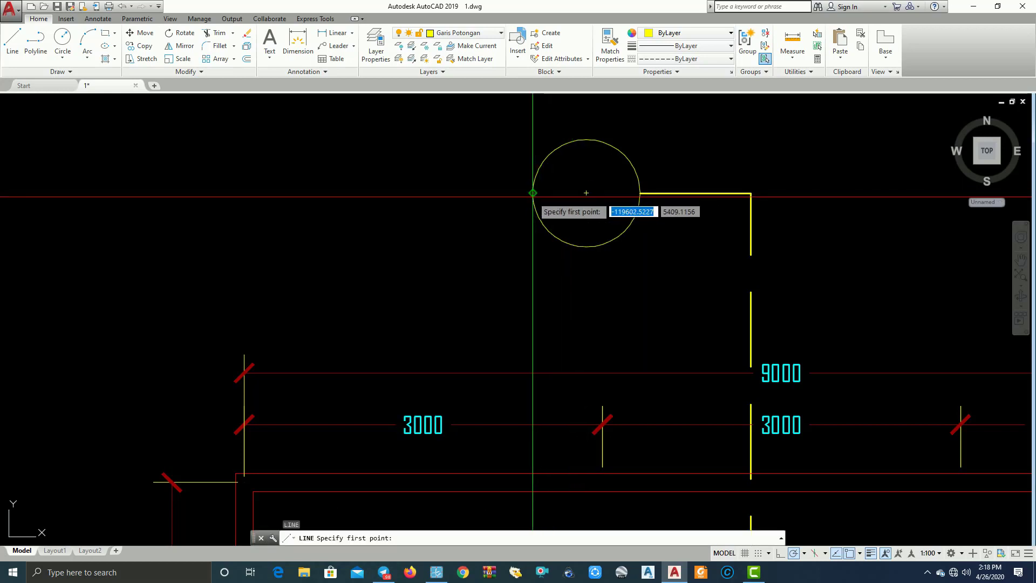
{"action": "left_click", "coordinate": [533, 193]}
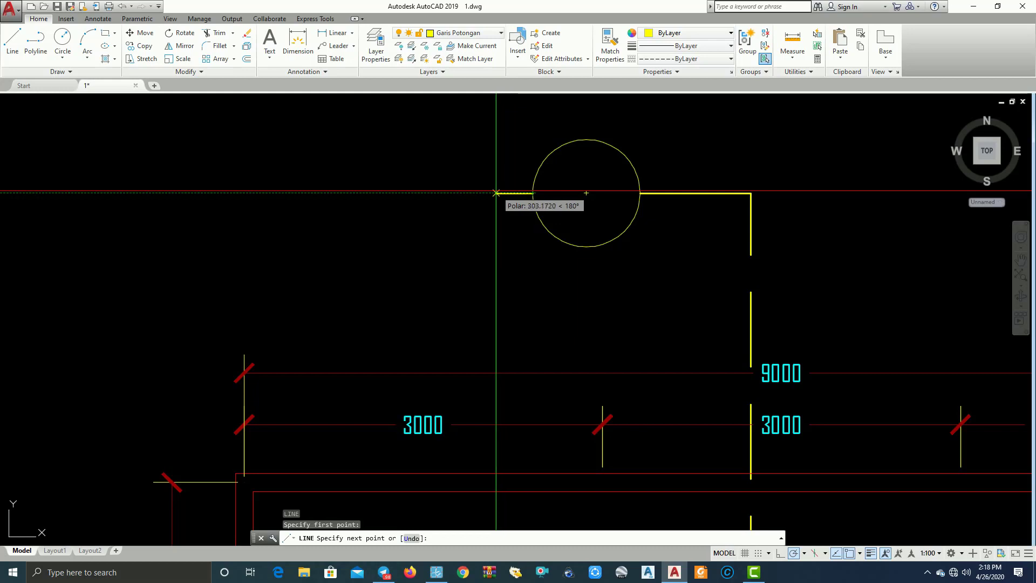
{"action": "left_click", "coordinate": [496, 193]}
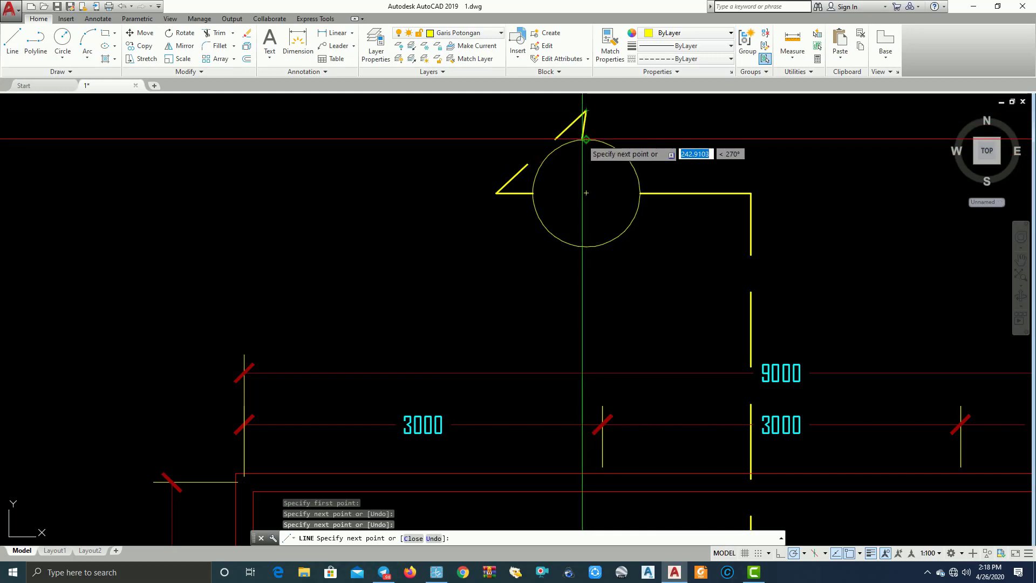
{"action": "key", "text": "Escape"}
{"action": "scroll", "coordinate": [558, 178], "scroll_direction": "up", "scroll_amount": 2}
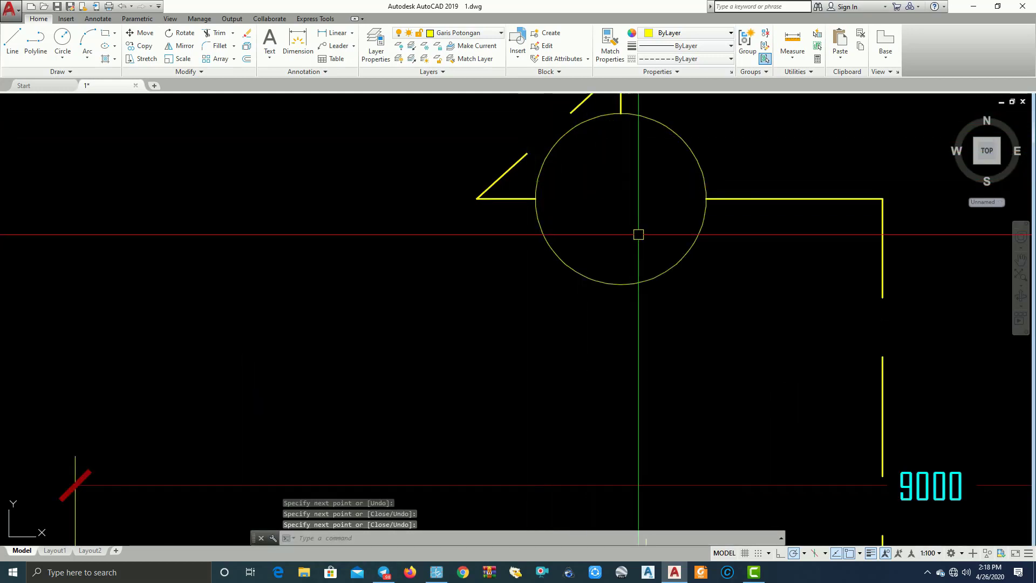
Match the circle's thin line properties onto the vertical and diagonal arrowhead lines.
{"action": "type", "text": "ma"}
{"action": "key", "text": "Return"}
{"action": "scroll", "coordinate": [649, 186], "scroll_direction": "down", "scroll_amount": 2}
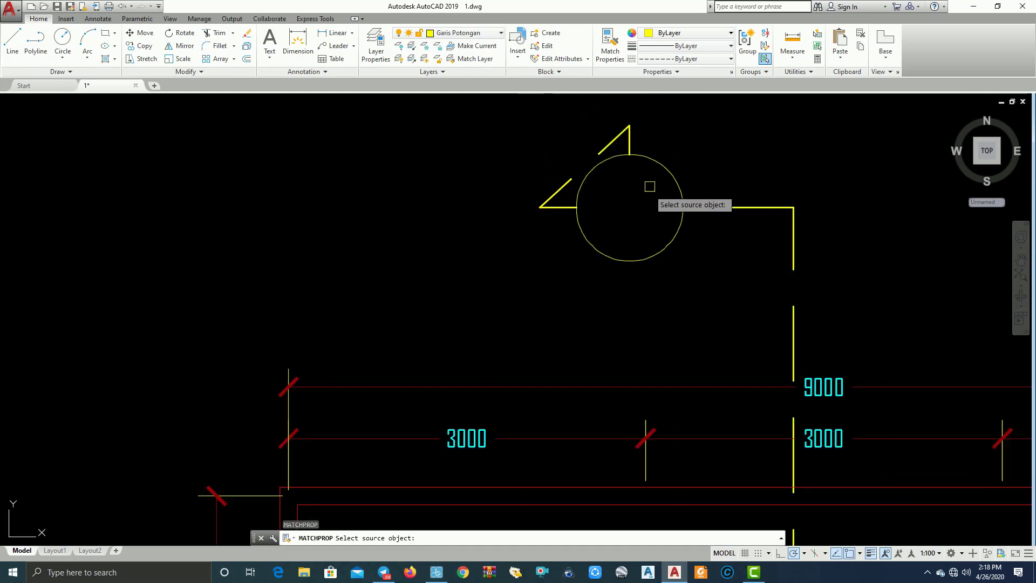
{"action": "left_click", "coordinate": [651, 157]}
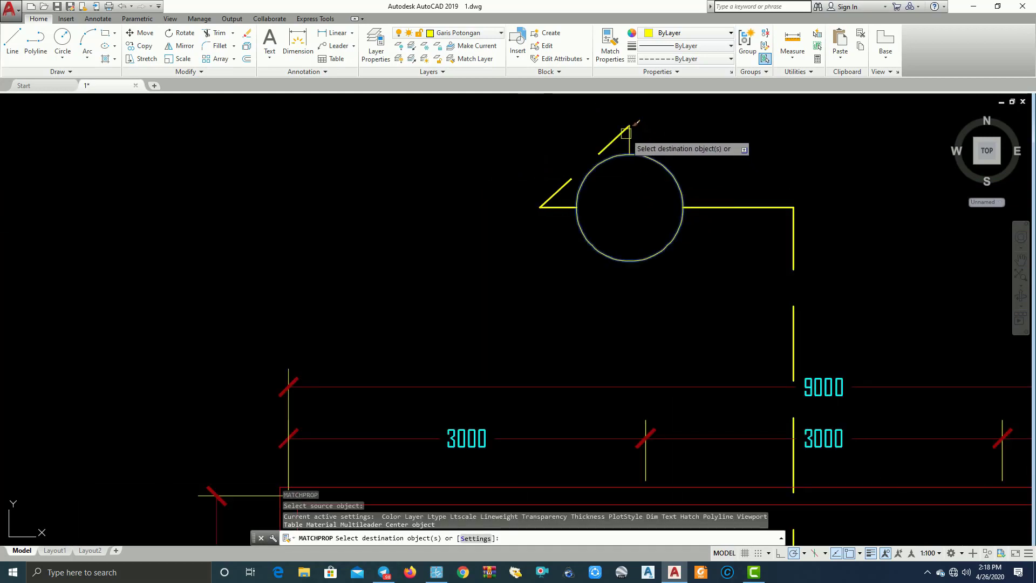
{"action": "left_click", "coordinate": [626, 132]}
{"action": "scroll", "coordinate": [649, 134], "scroll_direction": "up", "scroll_amount": 2}
{"action": "left_click", "coordinate": [642, 136]}
{"action": "left_click", "coordinate": [525, 251]}
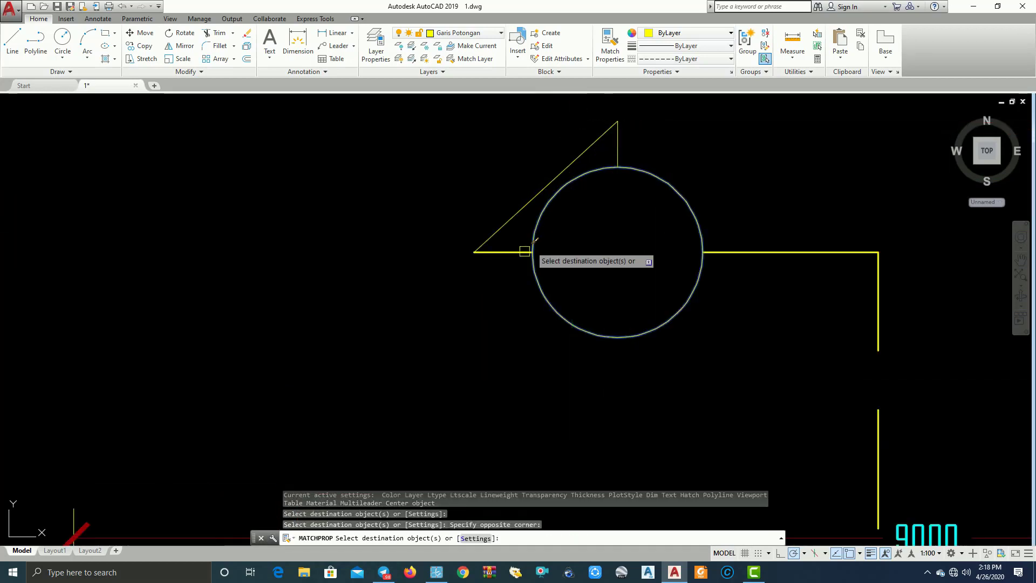
{"action": "scroll", "coordinate": [541, 274], "scroll_direction": "down", "scroll_amount": 2}
{"action": "scroll", "coordinate": [610, 261], "scroll_direction": "up", "scroll_amount": 2}
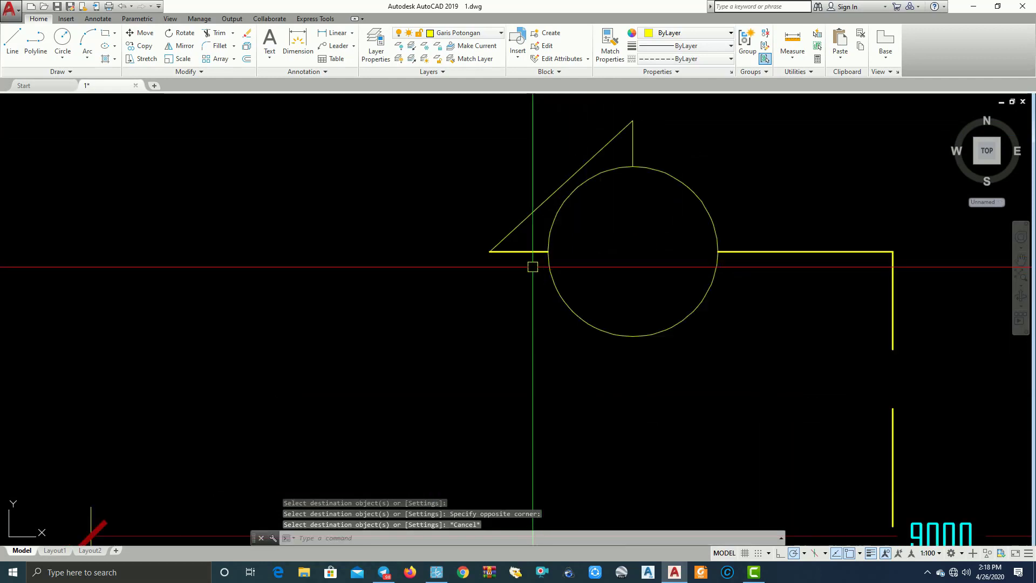
{"action": "key", "text": "Escape"}
Erase the short horizontal line and mirror the other two about the horizontal axis, keeping originals.
{"action": "left_click", "coordinate": [528, 242]}
{"action": "type", "text": "E"}
{"action": "key", "text": "Return"}
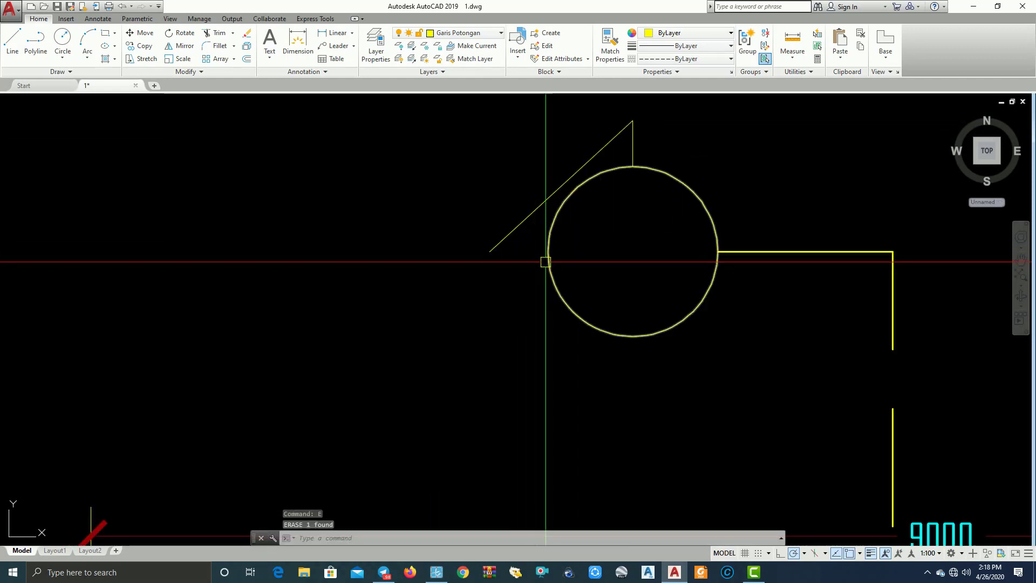
{"action": "left_click", "coordinate": [654, 143]}
{"action": "left_click", "coordinate": [590, 122]}
{"action": "type", "text": "m"}
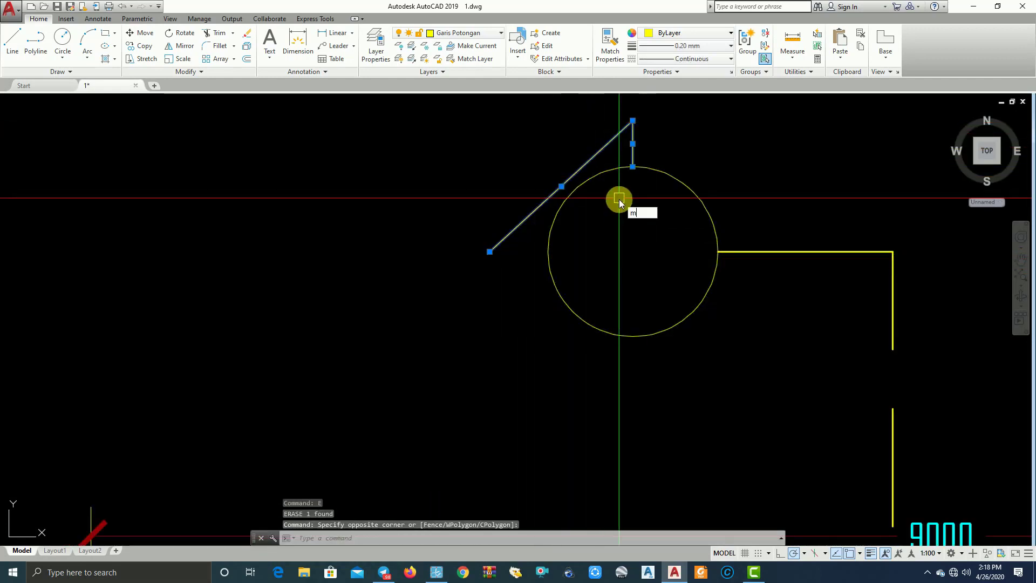
{"action": "type", "text": "i"}
{"action": "key", "text": "Return"}
{"action": "left_click", "coordinate": [490, 251]}
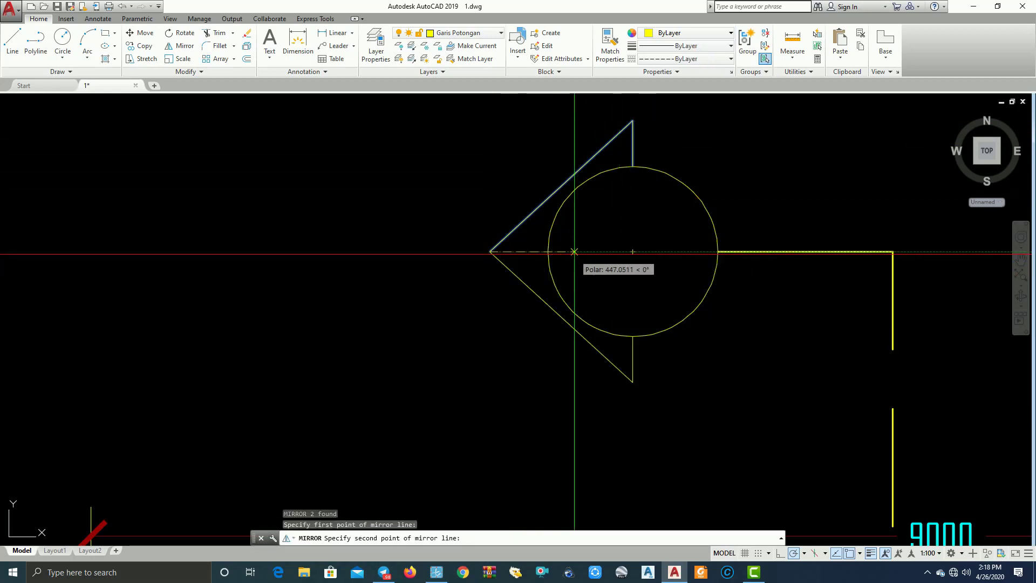
{"action": "left_click", "coordinate": [574, 251]}
{"action": "key", "text": "Return"}
Join the four triangle edges into a single polyline.
{"action": "scroll", "coordinate": [607, 259], "scroll_direction": "down", "scroll_amount": 5}
{"action": "scroll", "coordinate": [769, 194], "scroll_direction": "down", "scroll_amount": 2}
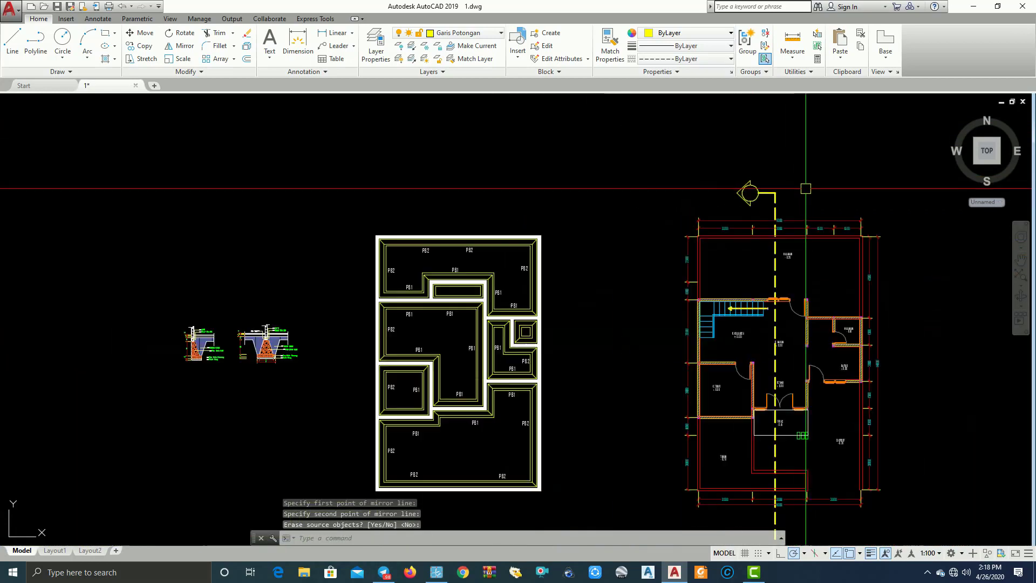
{"action": "middle_click_drag", "start_coordinate": [799, 200], "coordinate": [539, 165]}
{"action": "scroll", "coordinate": [539, 165], "scroll_direction": "up", "scroll_amount": 6}
{"action": "scroll", "coordinate": [556, 173], "scroll_direction": "up", "scroll_amount": 3}
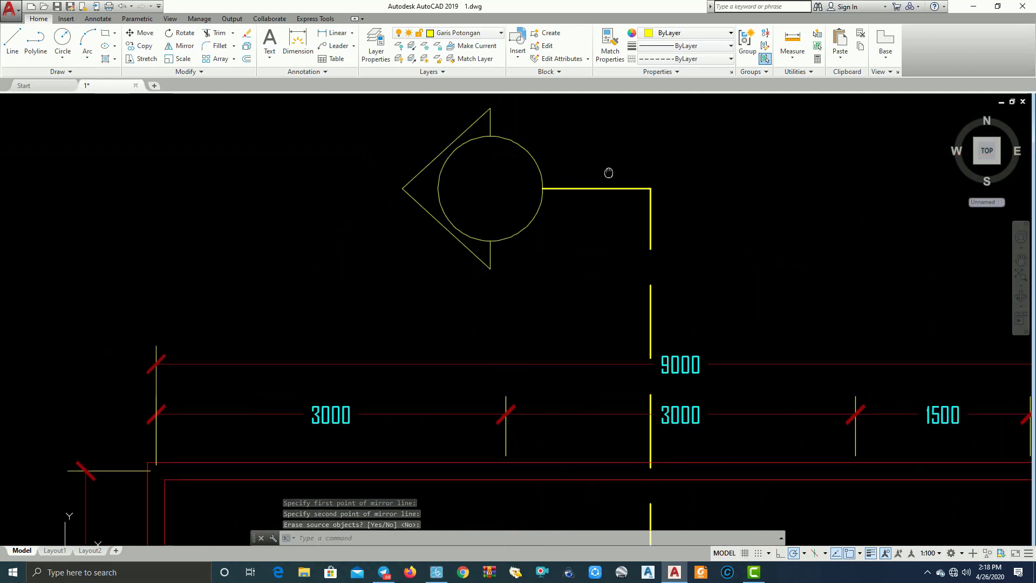
{"action": "scroll", "coordinate": [571, 182], "scroll_direction": "up", "scroll_amount": 3}
{"action": "left_click", "coordinate": [462, 101]}
{"action": "left_click", "coordinate": [502, 204]}
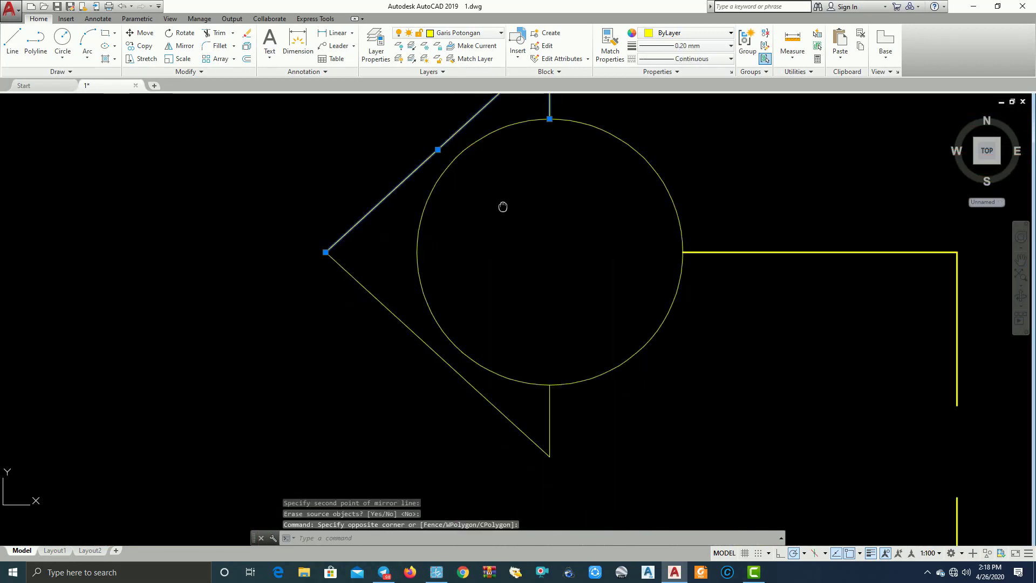
{"action": "middle_click_drag", "start_coordinate": [597, 501], "coordinate": [577, 425]}
{"action": "left_click", "coordinate": [577, 426]}
{"action": "left_click", "coordinate": [426, 342]}
{"action": "left_click", "coordinate": [387, 323]}
{"action": "left_click", "coordinate": [251, 178]}
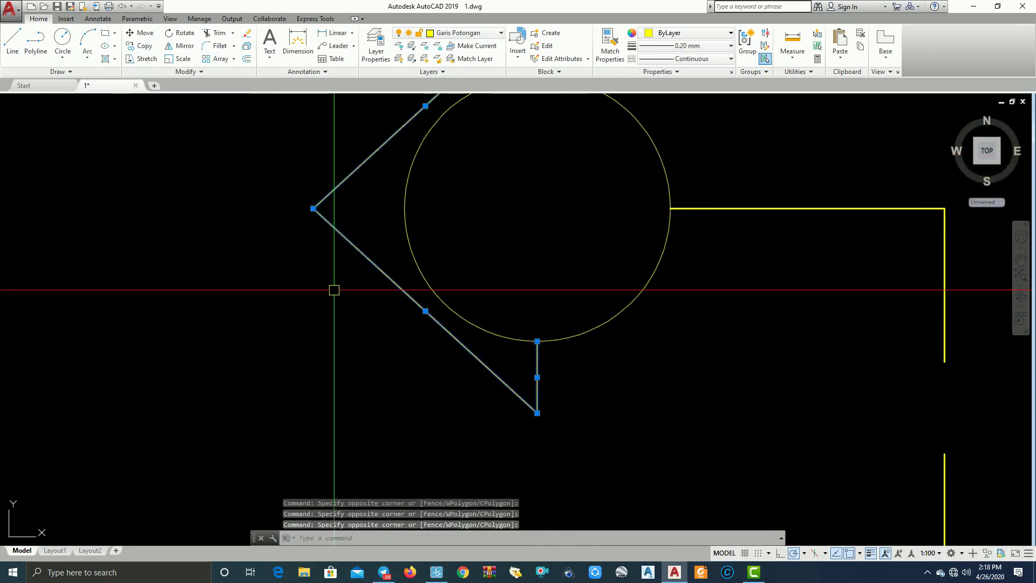
{"action": "type", "text": "j"}
{"action": "key", "text": "Return"}
{"action": "left_click", "coordinate": [363, 252]}
{"action": "scroll", "coordinate": [427, 295], "scroll_direction": "down", "scroll_amount": 6}
{"action": "scroll", "coordinate": [442, 286], "scroll_direction": "up", "scroll_amount": 2}
{"action": "key", "text": "Escape"}
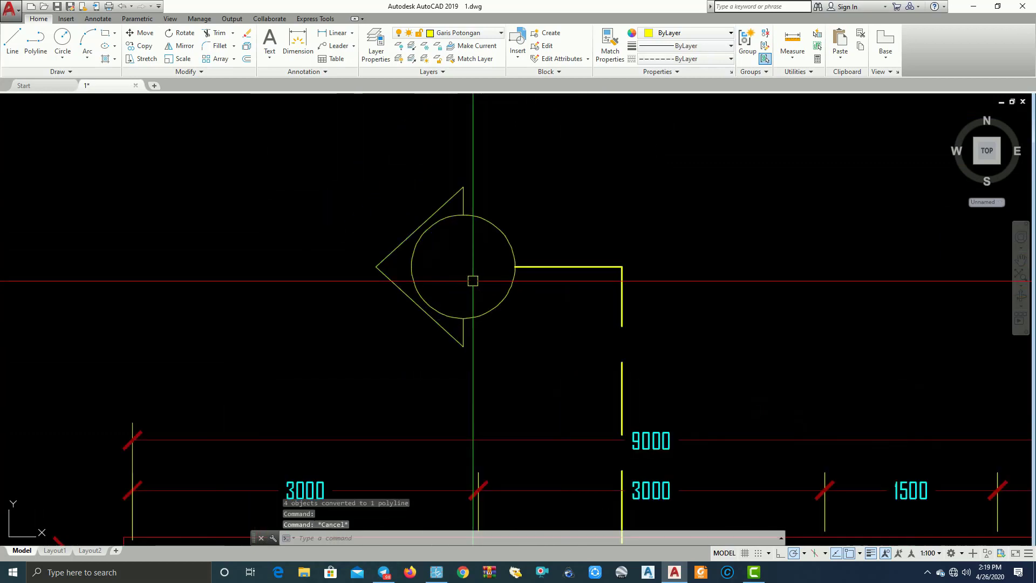
Hatch the section marker's triangular arrowhead with a SOLID yellow fill, leaving the circle empty.
{"action": "type", "text": "h"}
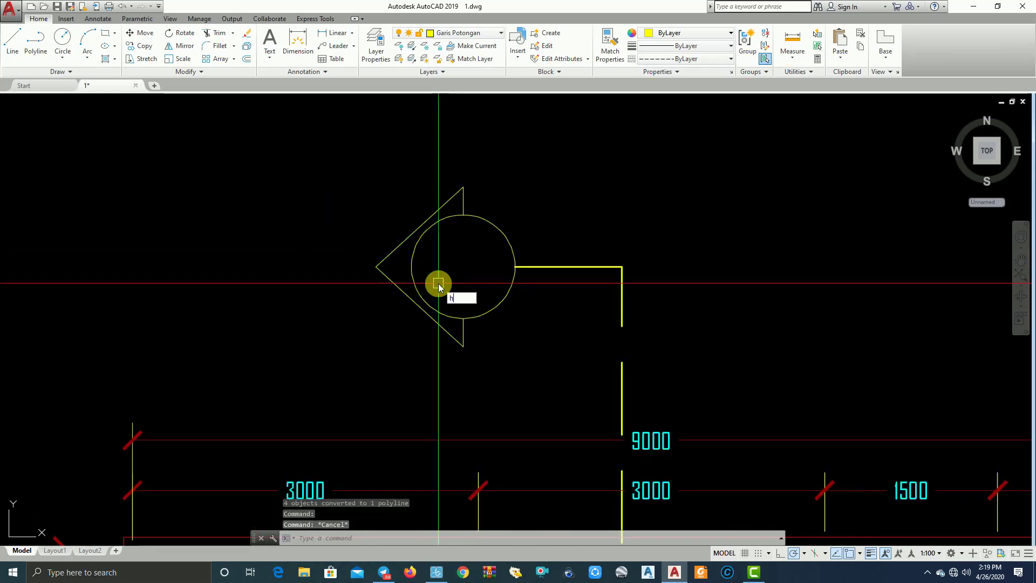
{"action": "key", "text": "Return"}
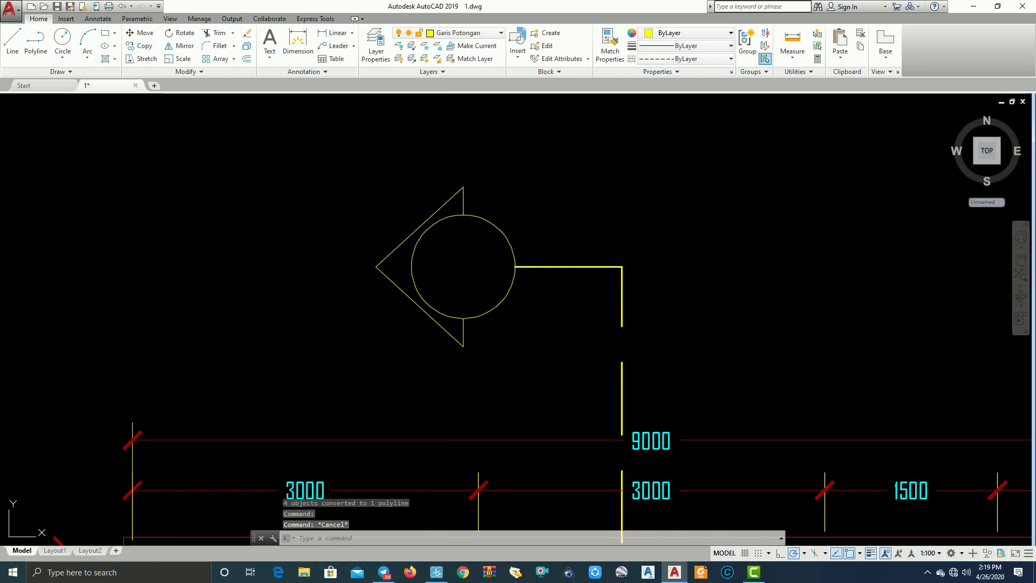
{"action": "type", "text": "h"}
{"action": "key", "text": "Return"}
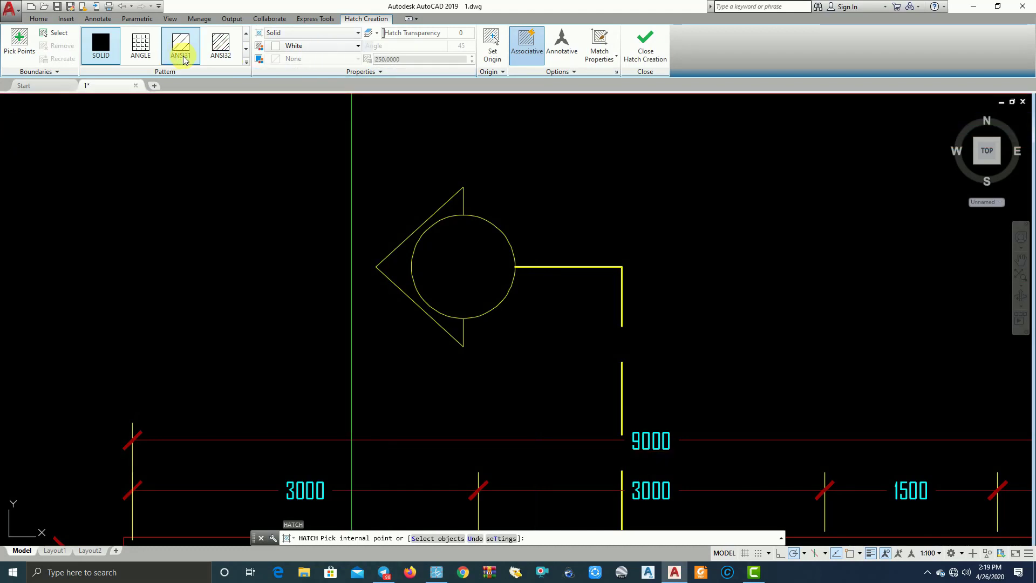
{"action": "left_click", "coordinate": [320, 53]}
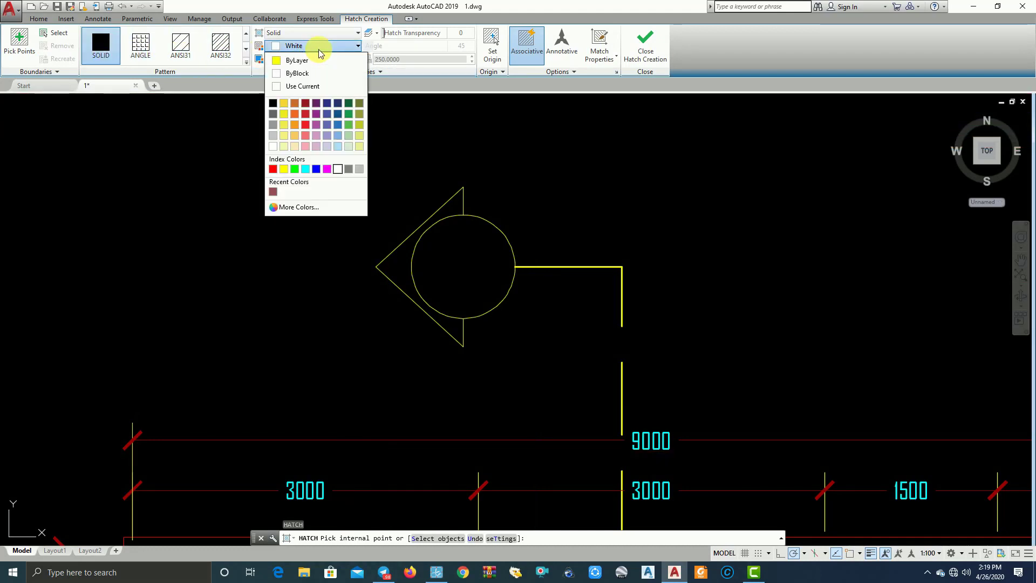
{"action": "left_click", "coordinate": [283, 169]}
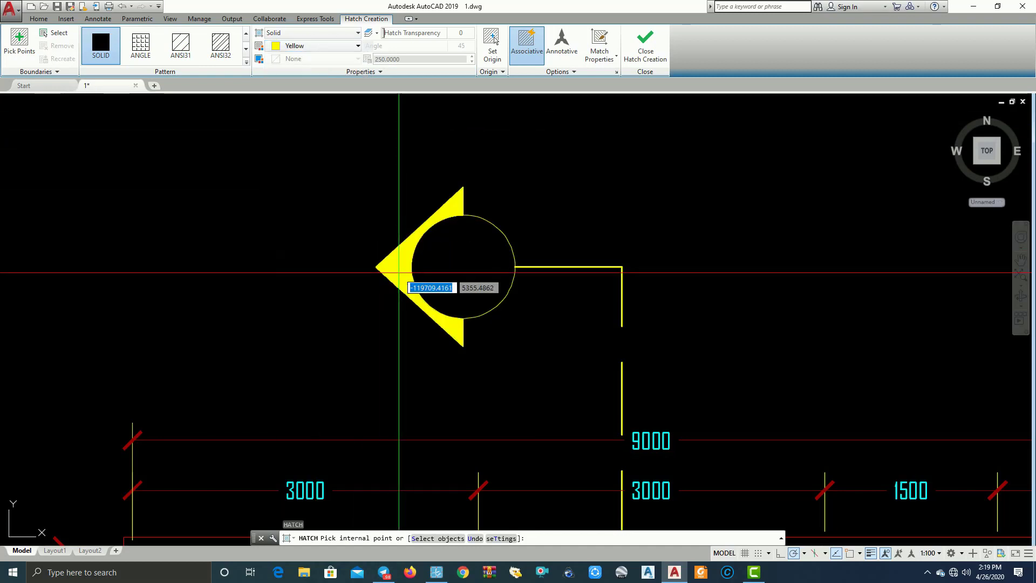
{"action": "left_click", "coordinate": [398, 275]}
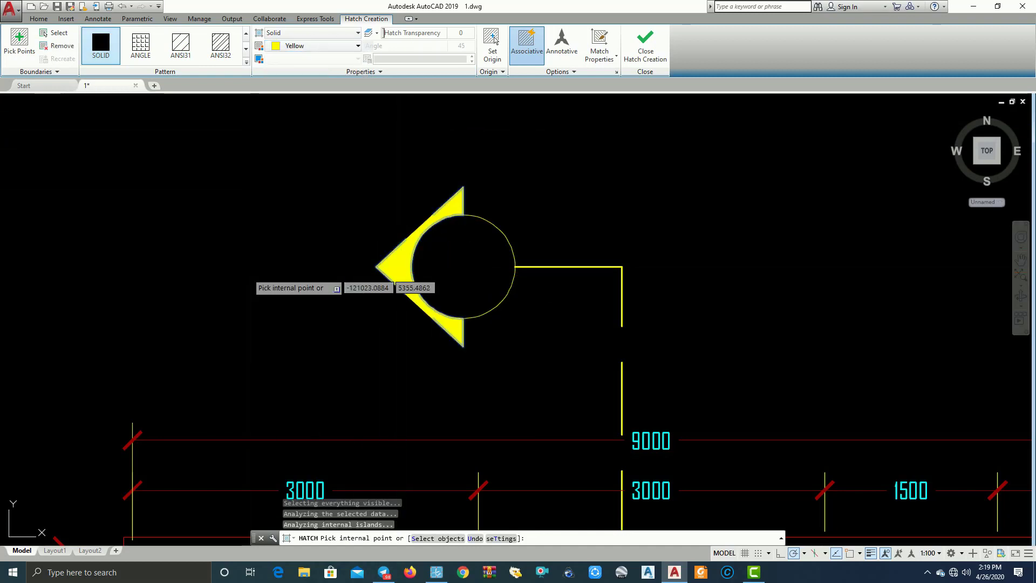
{"action": "key", "text": "Escape"}
{"action": "scroll", "coordinate": [268, 257], "scroll_direction": "down", "scroll_amount": 6}
{"action": "scroll", "coordinate": [486, 162], "scroll_direction": "down", "scroll_amount": 2}
{"action": "middle_click_drag", "start_coordinate": [465, 204], "coordinate": [509, 184]}
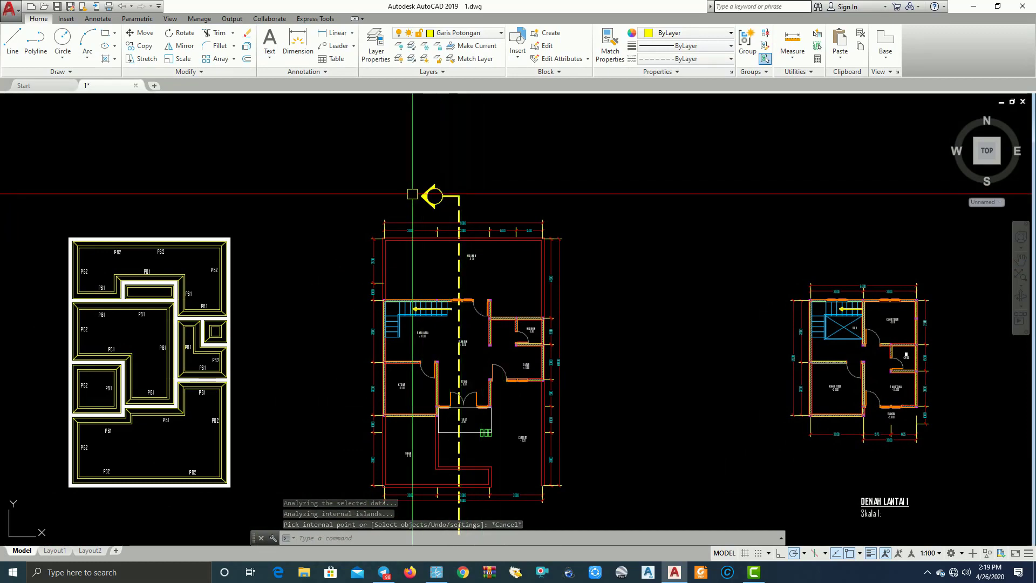
{"action": "scroll", "coordinate": [421, 197], "scroll_direction": "up", "scroll_amount": 5}
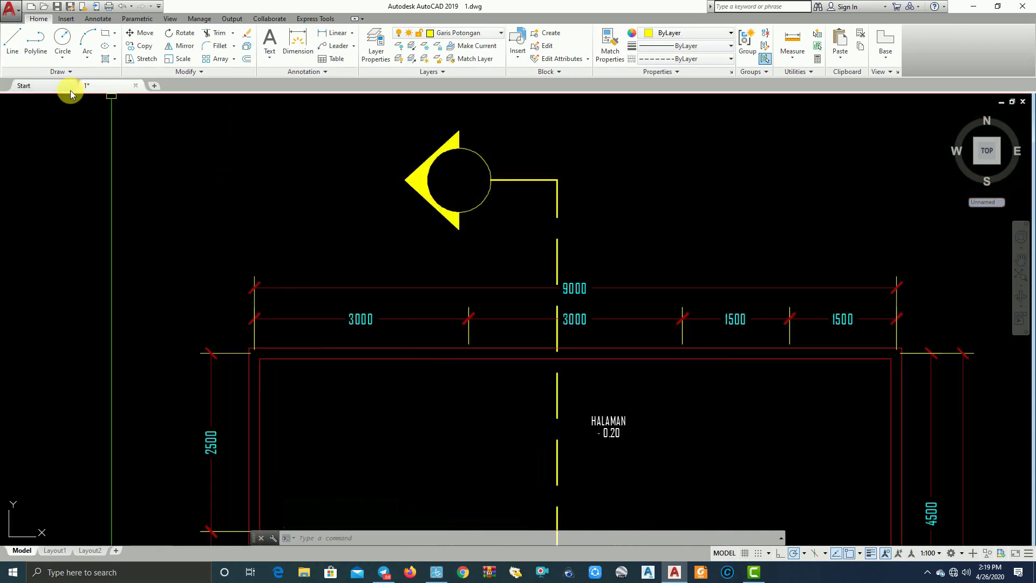
Create a multiline text 'A' and apply the KETERANGAN text style to it.
{"action": "left_click", "coordinate": [269, 59]}
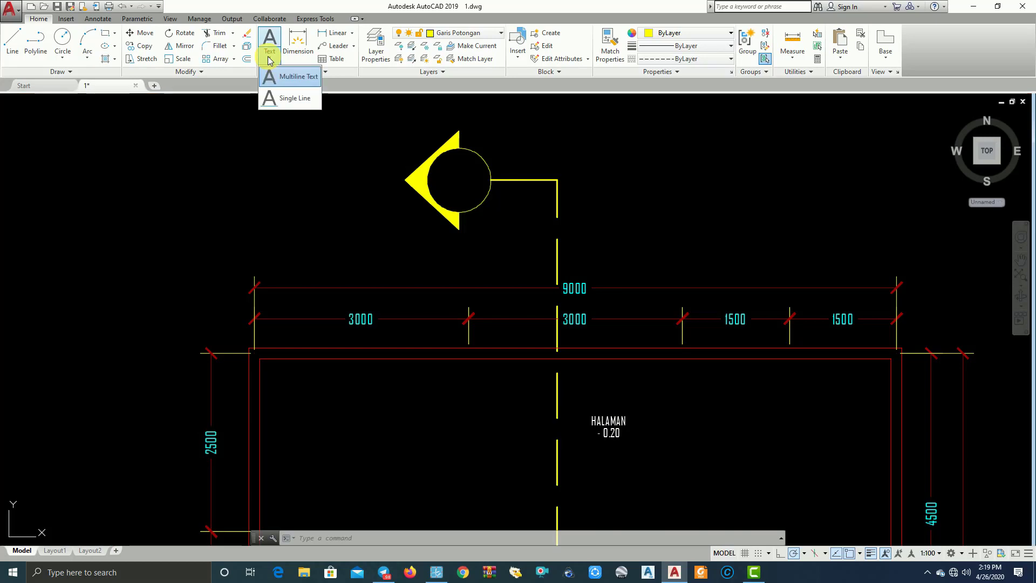
{"action": "left_click", "coordinate": [287, 79]}
{"action": "scroll", "coordinate": [448, 173], "scroll_direction": "up", "scroll_amount": 2}
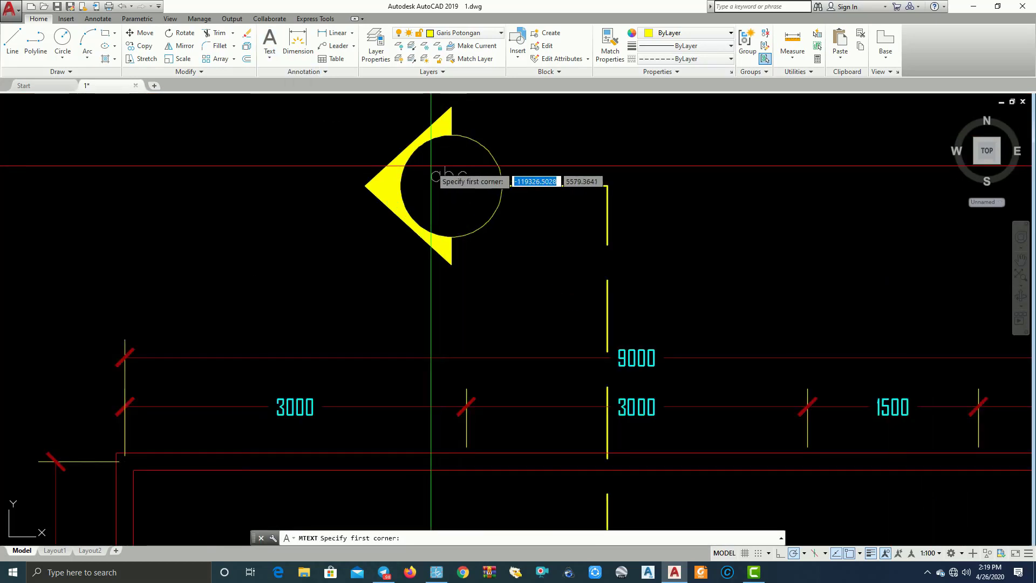
{"action": "left_click", "coordinate": [179, 127]}
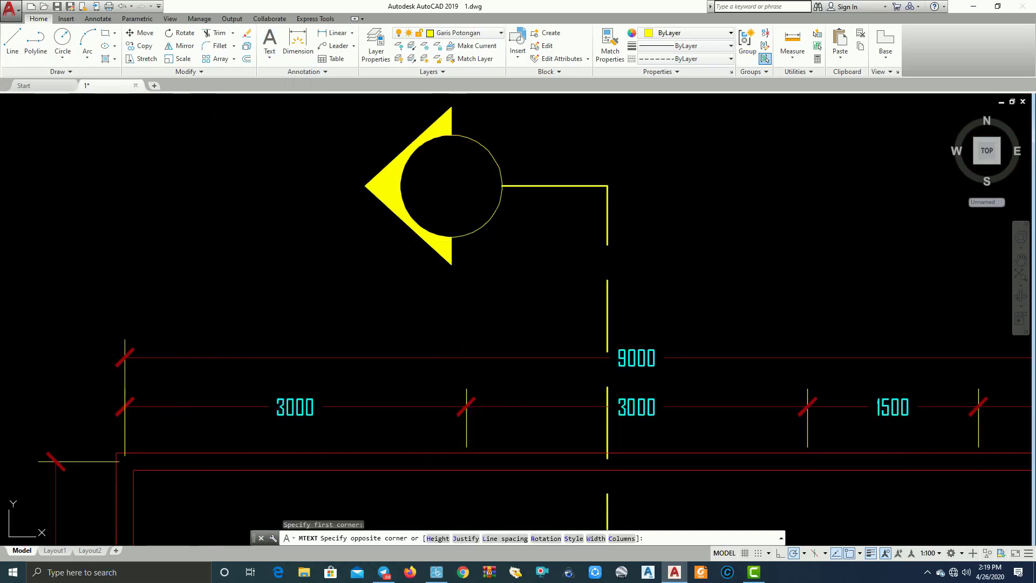
{"action": "left_click", "coordinate": [239, 177]}
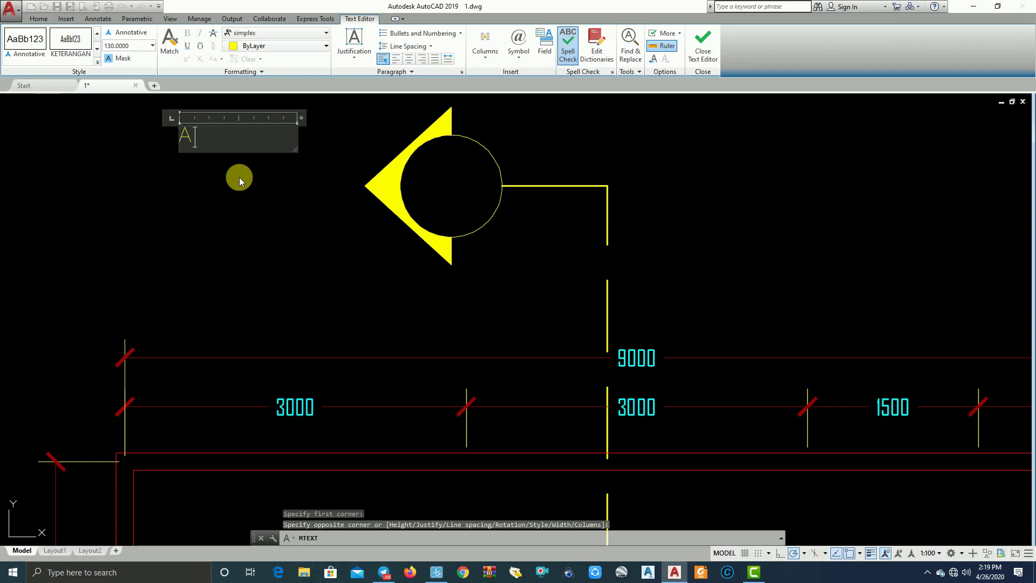
{"action": "left_click_drag", "start_coordinate": [207, 142], "coordinate": [160, 139]}
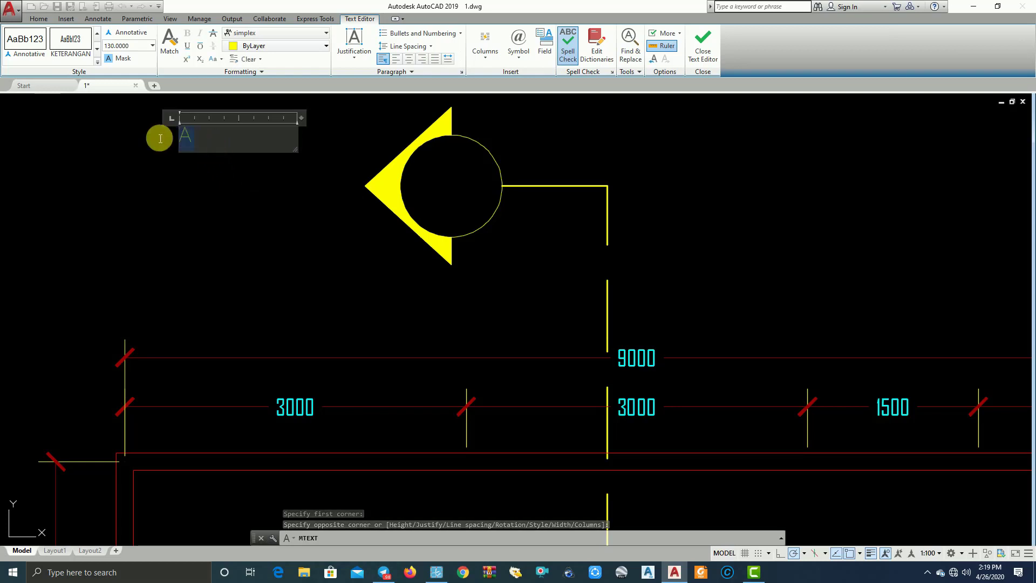
{"action": "left_click", "coordinate": [97, 62]}
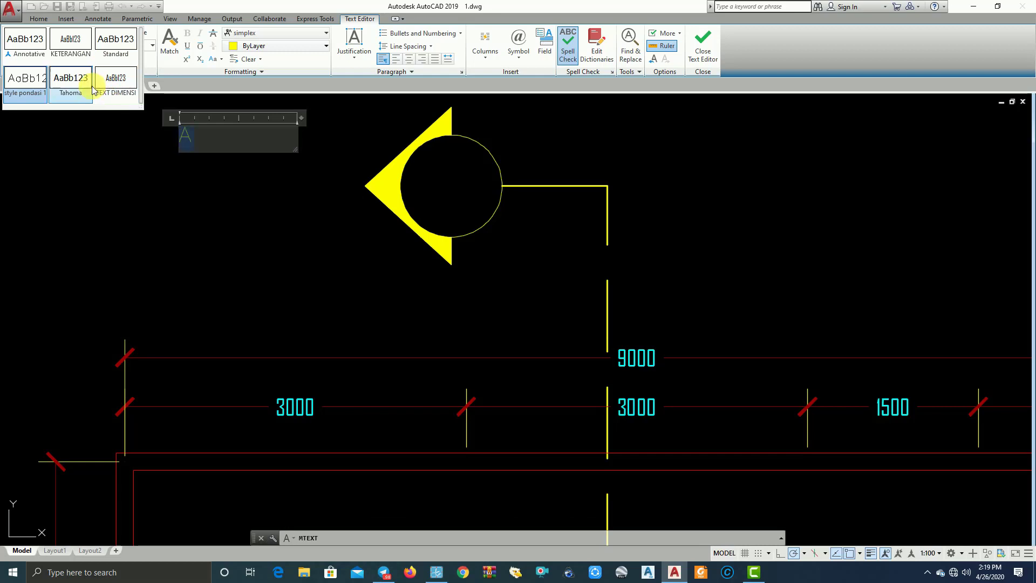
{"action": "left_click", "coordinate": [80, 47]}
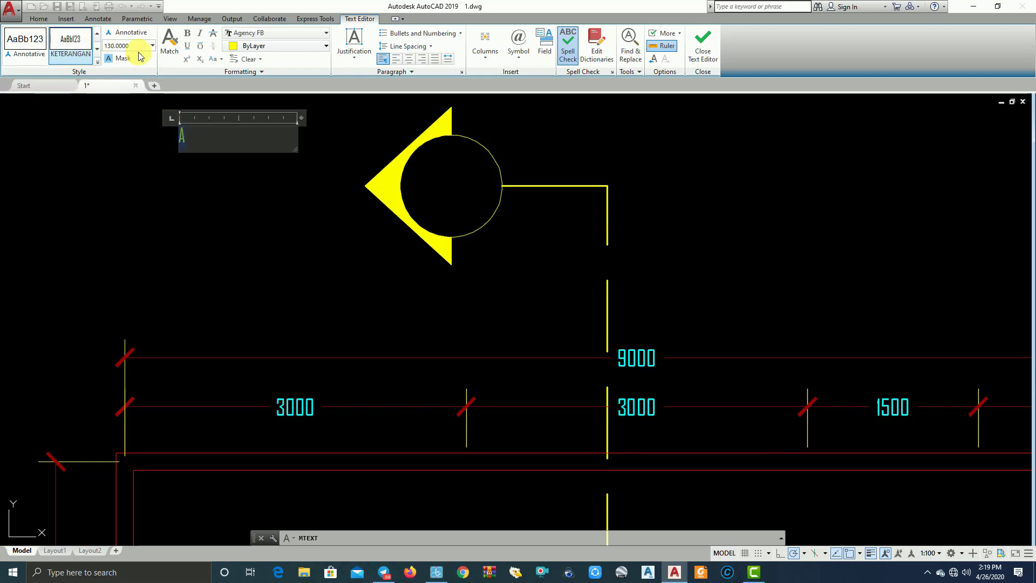
{"action": "left_click", "coordinate": [233, 169]}
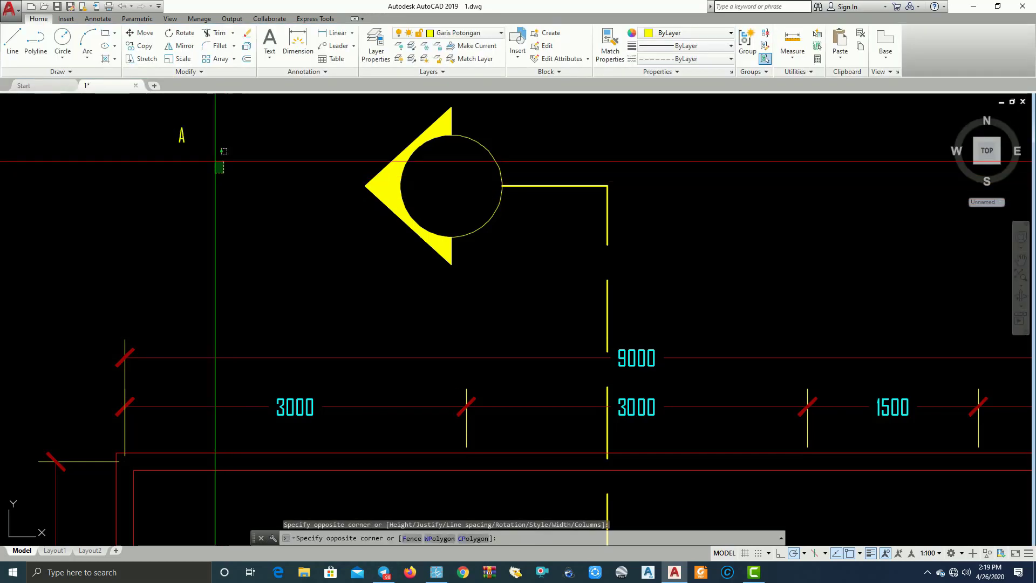
Move the A text into the section-marker circle.
{"action": "key", "text": "m"}
{"action": "key", "text": "Return"}
{"action": "left_click", "coordinate": [222, 230]}
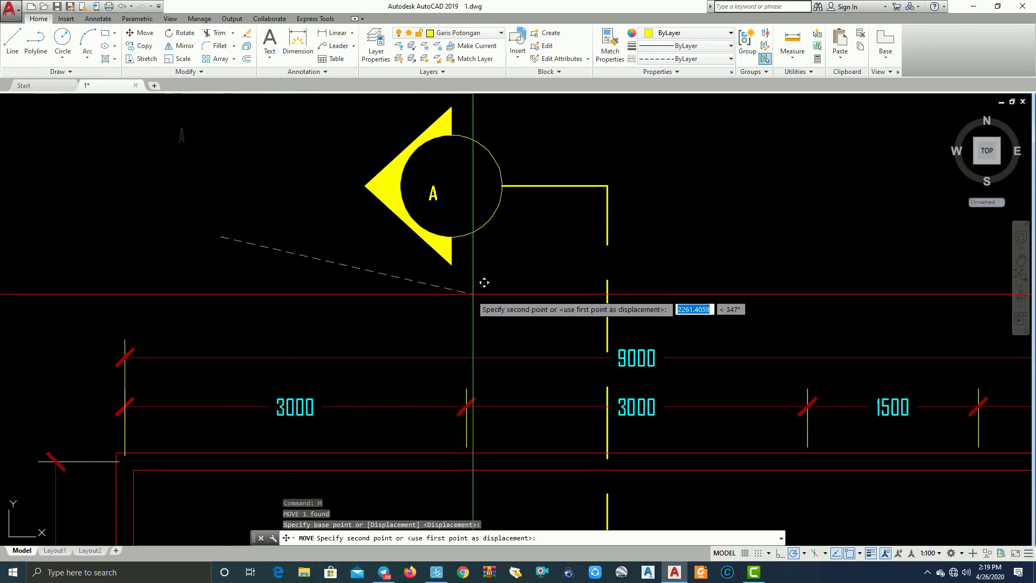
{"action": "left_click", "coordinate": [495, 277]}
{"action": "scroll", "coordinate": [475, 196], "scroll_direction": "up", "scroll_amount": 5}
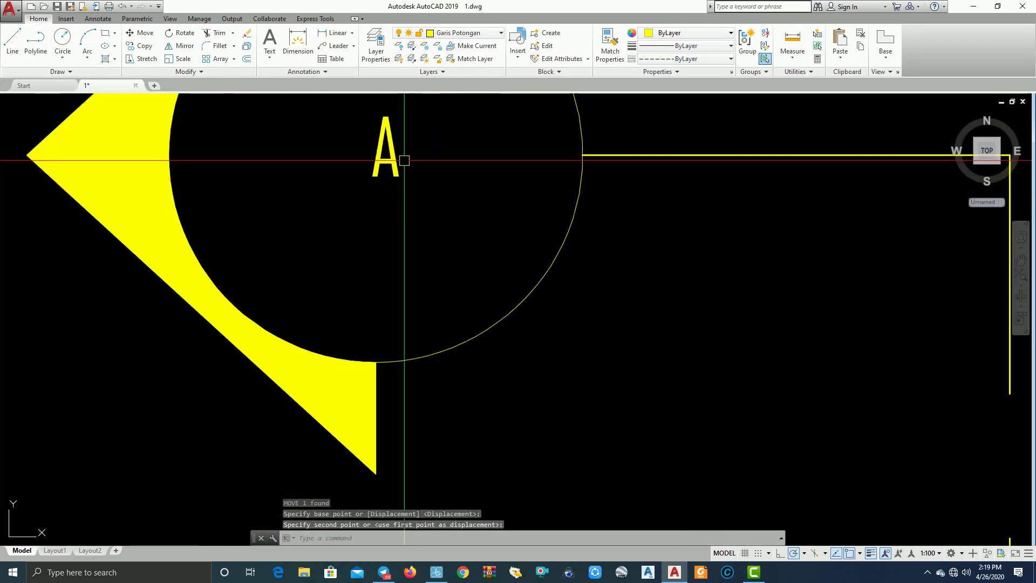
{"action": "scroll", "coordinate": [445, 195], "scroll_direction": "down", "scroll_amount": 5}
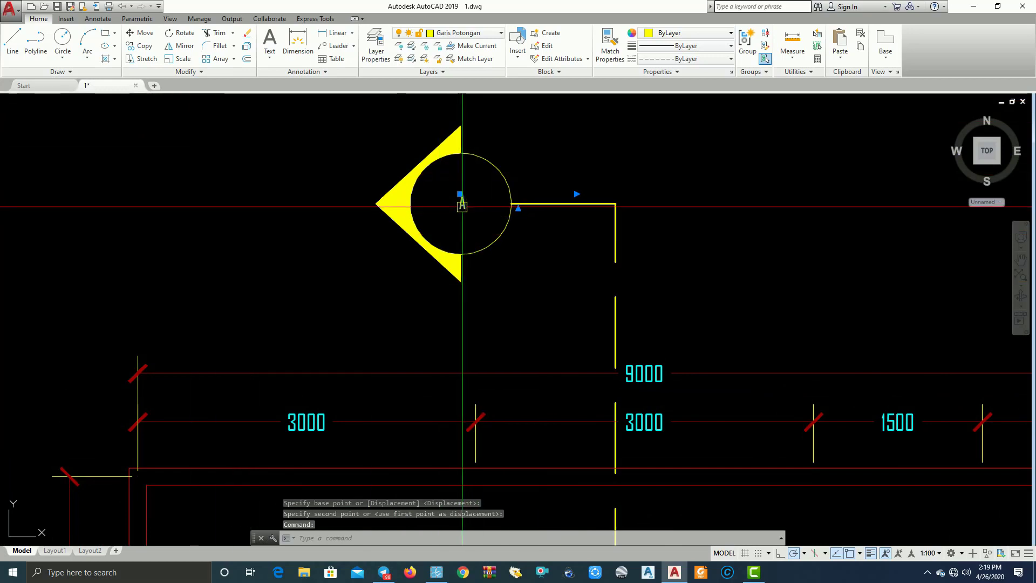
Set the A's text height to 300 and re-centre it in the circle.
{"action": "double_click", "coordinate": [462, 203]}
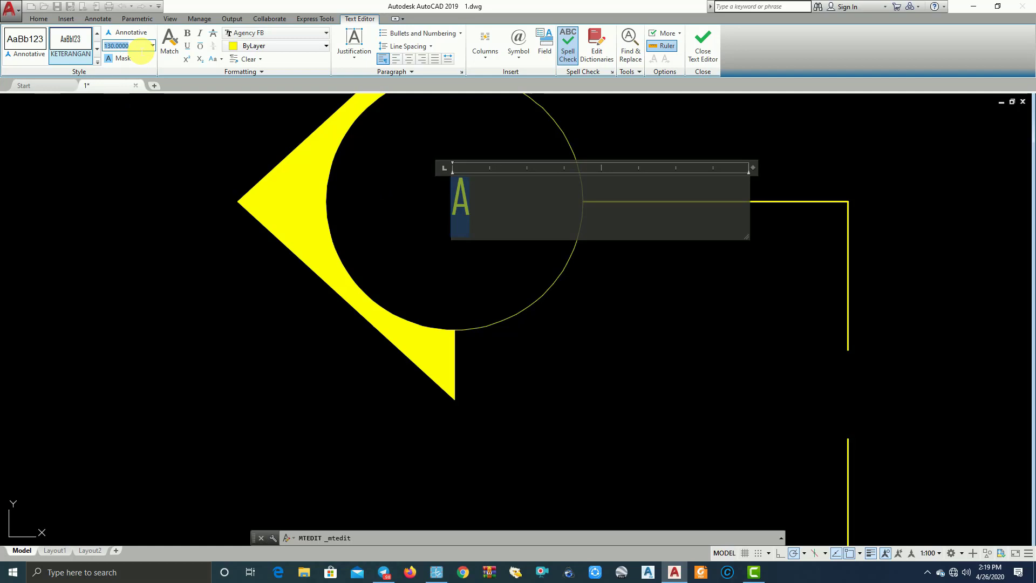
{"action": "type", "text": "30"}
{"action": "key", "text": "Return"}
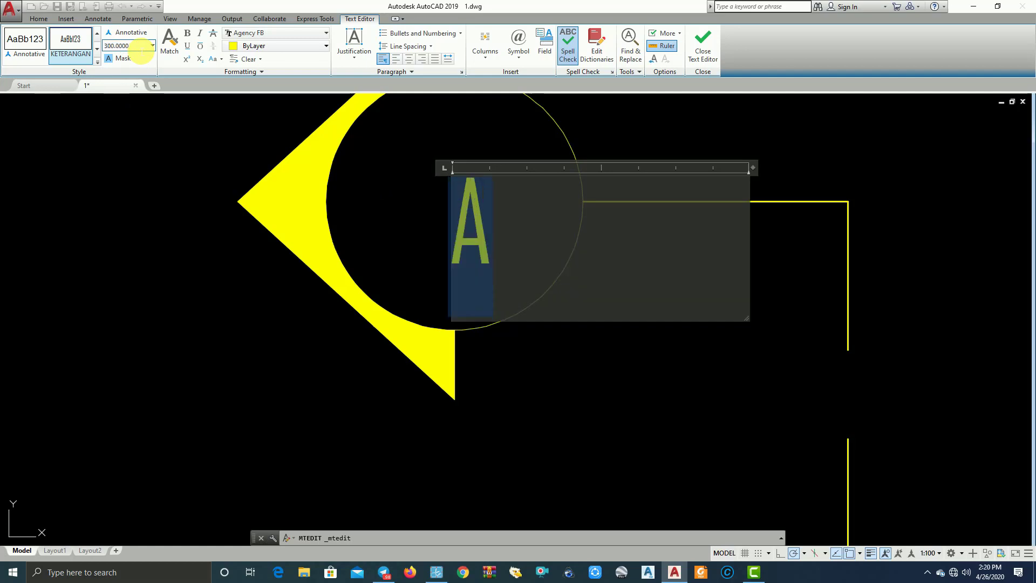
{"action": "left_click", "coordinate": [403, 209]}
{"action": "left_click", "coordinate": [455, 220]}
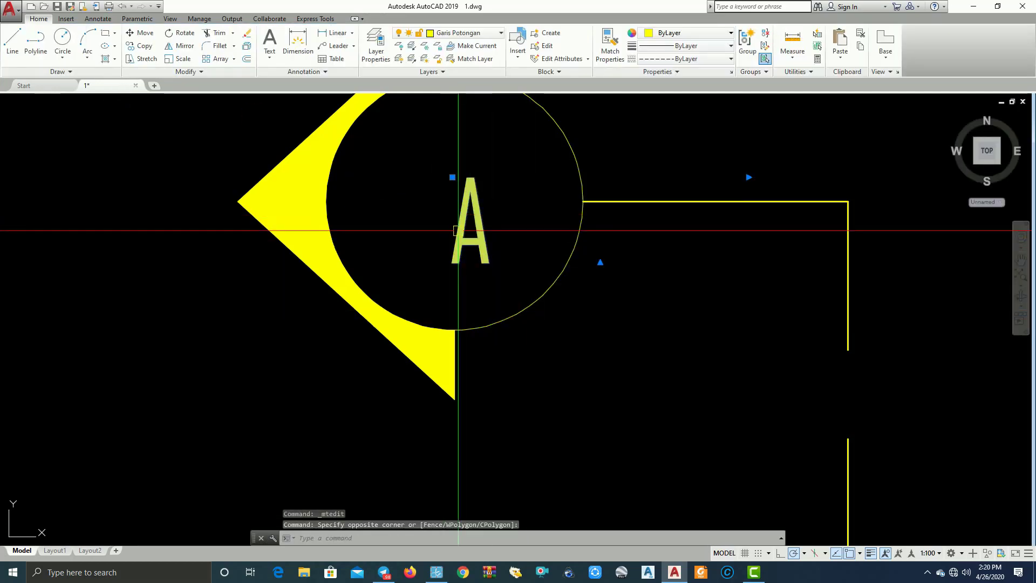
{"action": "type", "text": "m"}
{"action": "key", "text": "Return"}
{"action": "left_click", "coordinate": [654, 375]}
{"action": "left_click", "coordinate": [627, 352]}
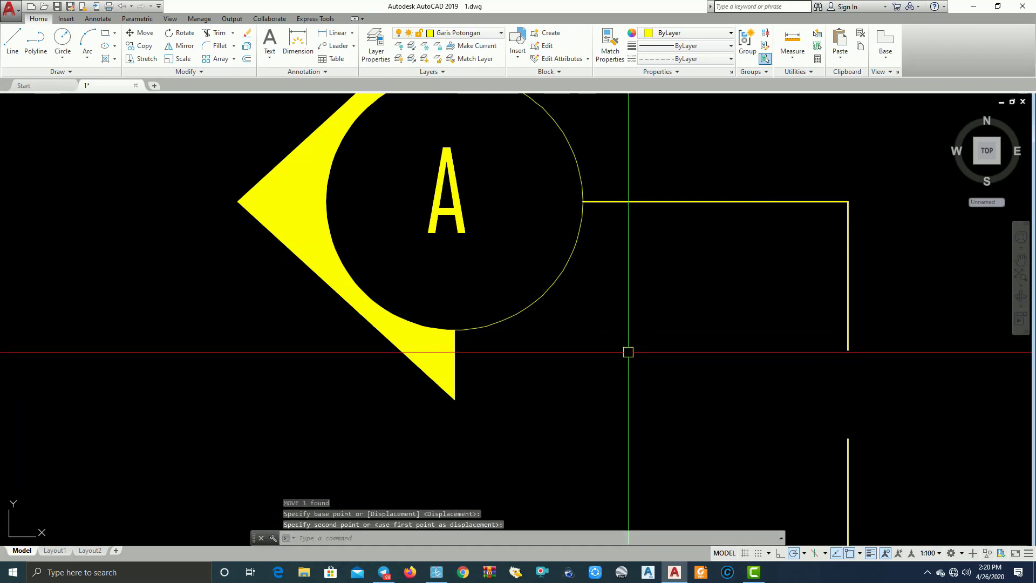
{"action": "scroll", "coordinate": [561, 326], "scroll_direction": "down", "scroll_amount": 4}
{"action": "scroll", "coordinate": [531, 300], "scroll_direction": "up", "scroll_amount": 2}
{"action": "double_click", "coordinate": [526, 275]}
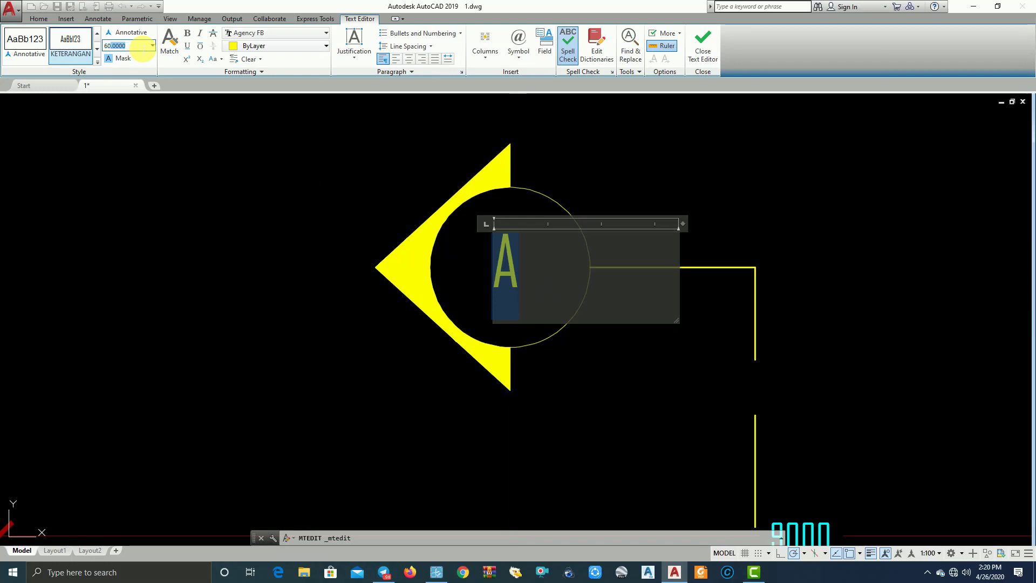
Set the A's text height to 600 and move it to the circle's centre.
{"action": "type", "text": "0"}
{"action": "key", "text": "Return"}
{"action": "left_click", "coordinate": [393, 365]}
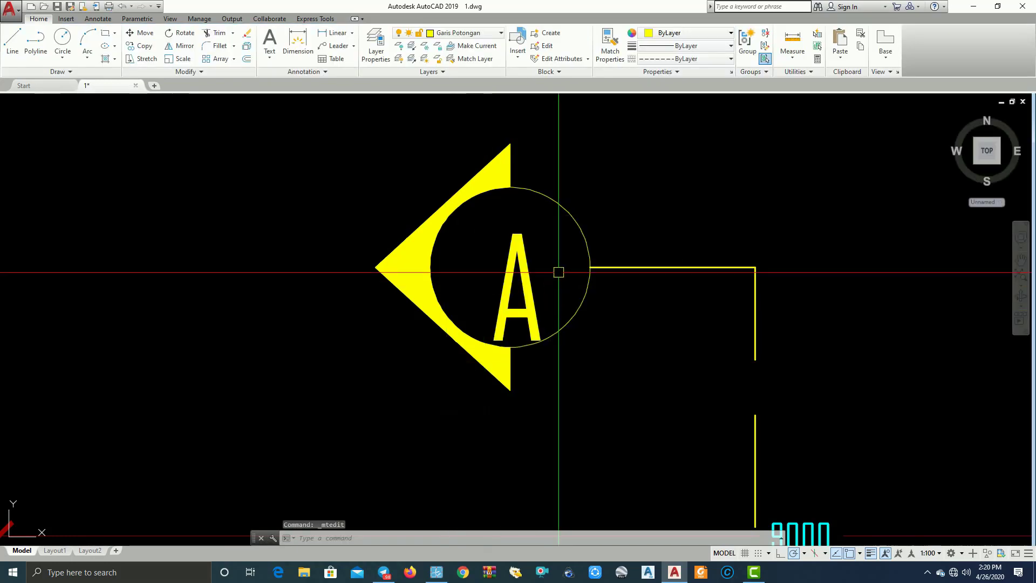
{"action": "type", "text": "m"}
{"action": "key", "text": "Return"}
{"action": "left_click", "coordinate": [611, 416]}
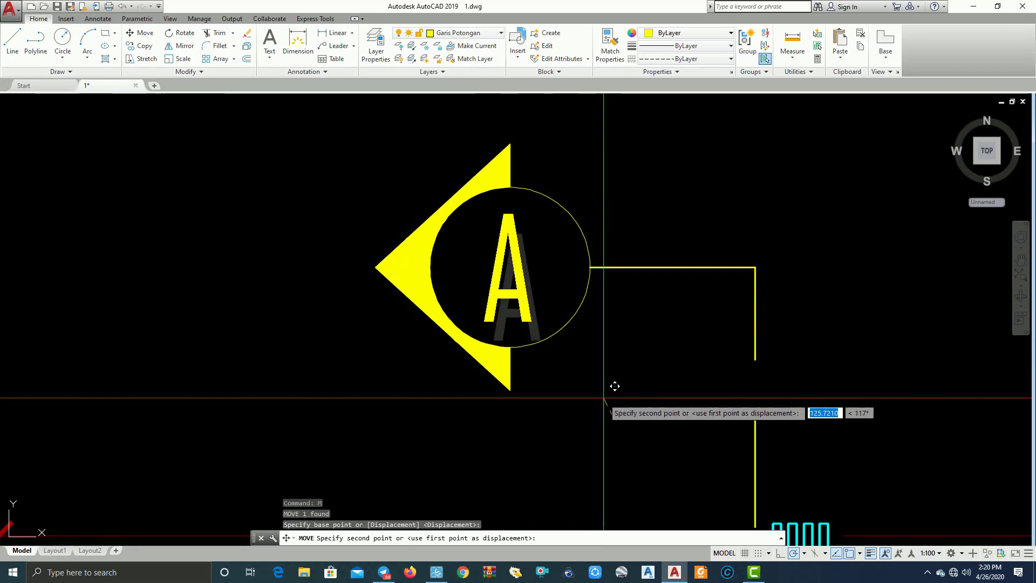
{"action": "left_click", "coordinate": [603, 399]}
{"action": "scroll", "coordinate": [598, 394], "scroll_direction": "down", "scroll_amount": 2}
Put the A text on the ARS-TEXT layer.
{"action": "left_click", "coordinate": [555, 225]}
{"action": "left_click", "coordinate": [472, 283]}
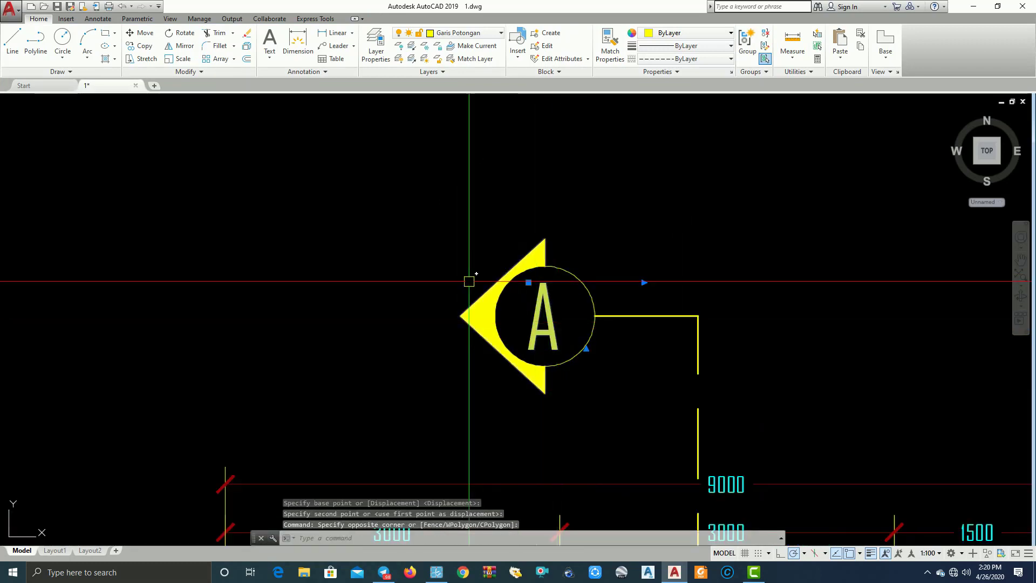
{"action": "left_click", "coordinate": [473, 34]}
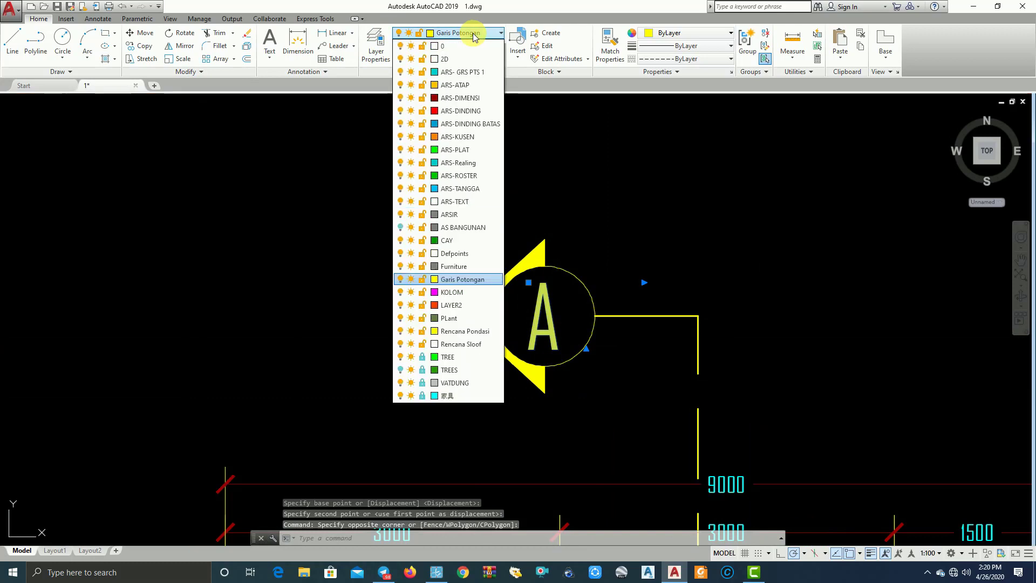
{"action": "left_click", "coordinate": [469, 201]}
{"action": "key", "text": "Escape"}
{"action": "scroll", "coordinate": [680, 243], "scroll_direction": "down", "scroll_amount": 1}
{"action": "scroll", "coordinate": [680, 243], "scroll_direction": "down", "scroll_amount": 3}
{"action": "mouse_move", "coordinate": [680, 243]}
{"action": "middle_mouse_down"}
{"action": "mouse_move", "coordinate": [610, 169]}
{"action": "mouse_move", "coordinate": [537, 138]}
{"action": "mouse_move", "coordinate": [602, 176]}
{"action": "middle_mouse_up"}
{"action": "scroll", "coordinate": [537, 138], "scroll_direction": "up", "scroll_amount": 2}
{"action": "scroll", "coordinate": [537, 138], "scroll_direction": "down", "scroll_amount": 2}
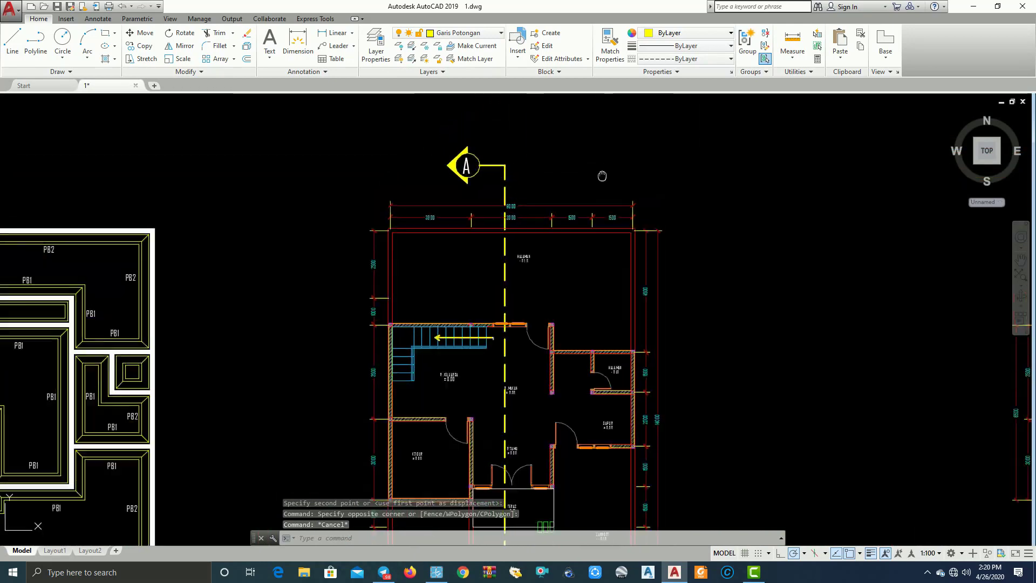
{"action": "scroll", "coordinate": [602, 176], "scroll_direction": "up", "scroll_amount": 3}
Rotate the marker's A text by 90° about a point on the letter.
{"action": "scroll", "coordinate": [447, 174], "scroll_direction": "up", "scroll_amount": 4}
{"action": "left_click", "coordinate": [378, 270]}
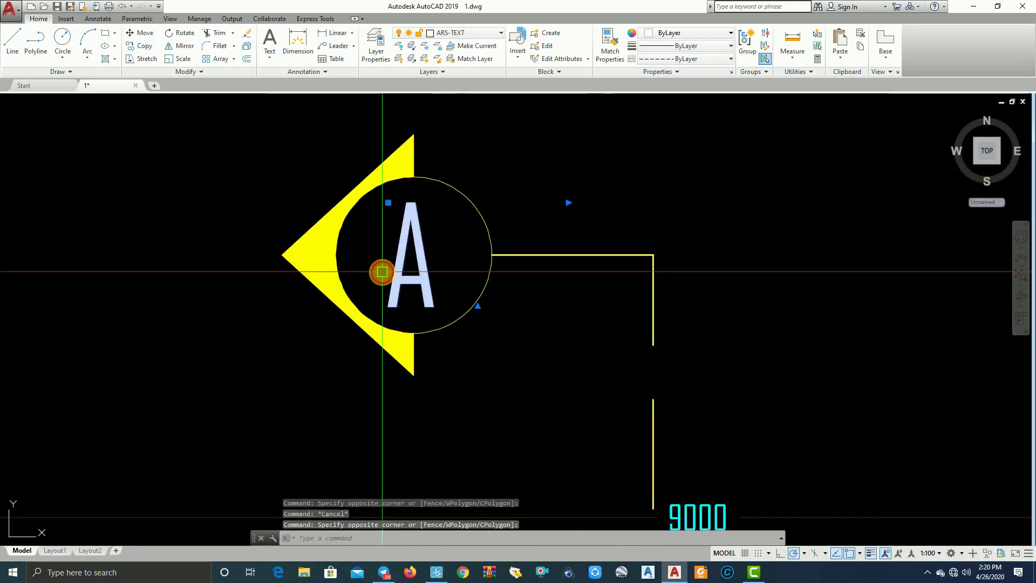
{"action": "type", "text": "ro"}
{"action": "key", "text": "Return"}
{"action": "left_click", "coordinate": [412, 276]}
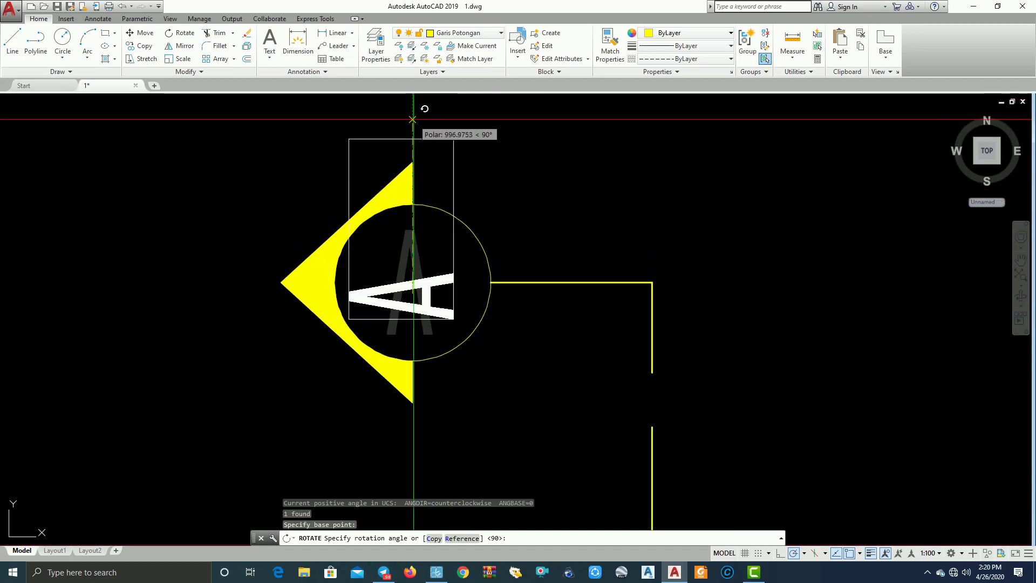
{"action": "key", "text": "Return"}
Move the rotated A back to the centre of the marker circle.
{"action": "left_click", "coordinate": [399, 270]}
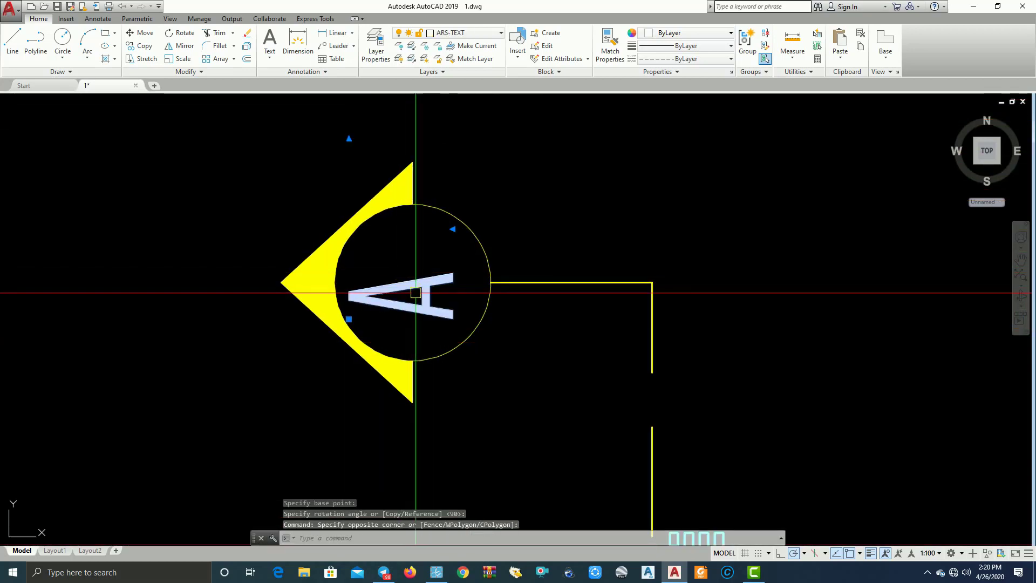
{"action": "type", "text": "m"}
{"action": "key", "text": "Return"}
{"action": "scroll", "coordinate": [416, 309], "scroll_direction": "up", "scroll_amount": 2}
{"action": "left_click", "coordinate": [414, 281]}
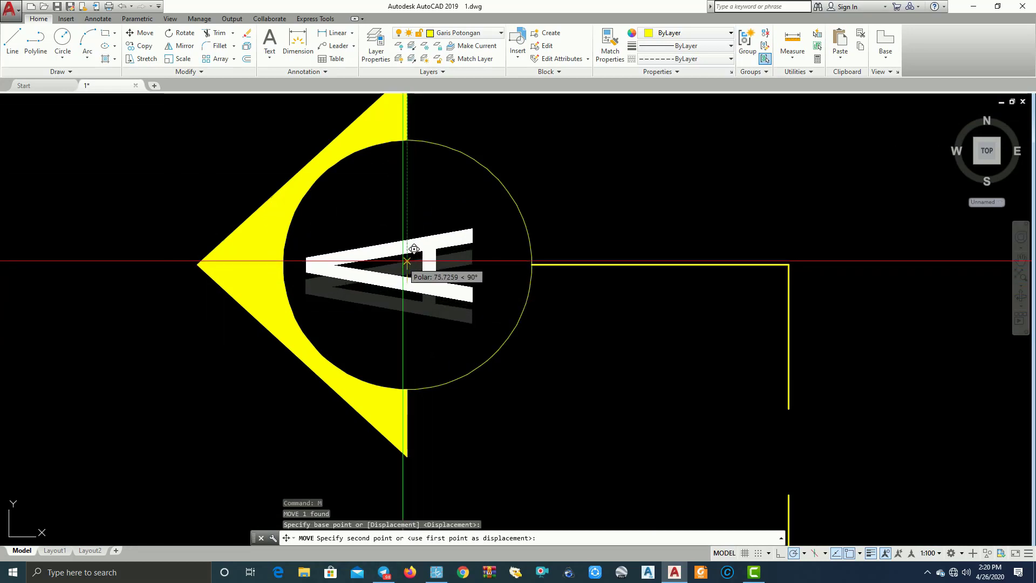
{"action": "left_click", "coordinate": [412, 261]}
{"action": "scroll", "coordinate": [442, 270], "scroll_direction": "down", "scroll_amount": 2}
{"action": "scroll", "coordinate": [522, 258], "scroll_direction": "down", "scroll_amount": 5}
{"action": "middle_click_drag", "start_coordinate": [588, 362], "coordinate": [651, 240]}
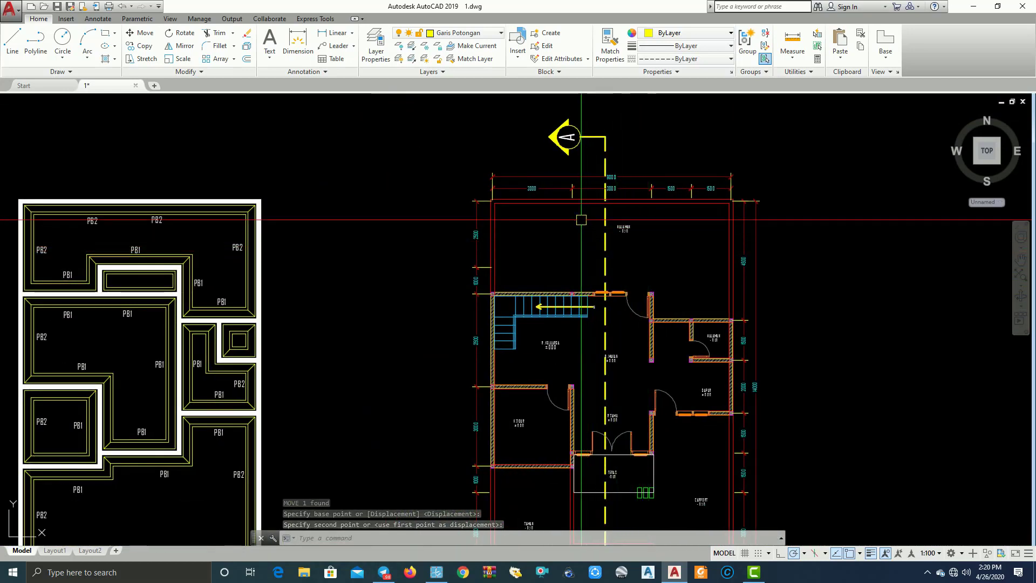
{"action": "middle_click_drag", "start_coordinate": [520, 239], "coordinate": [439, 211]}
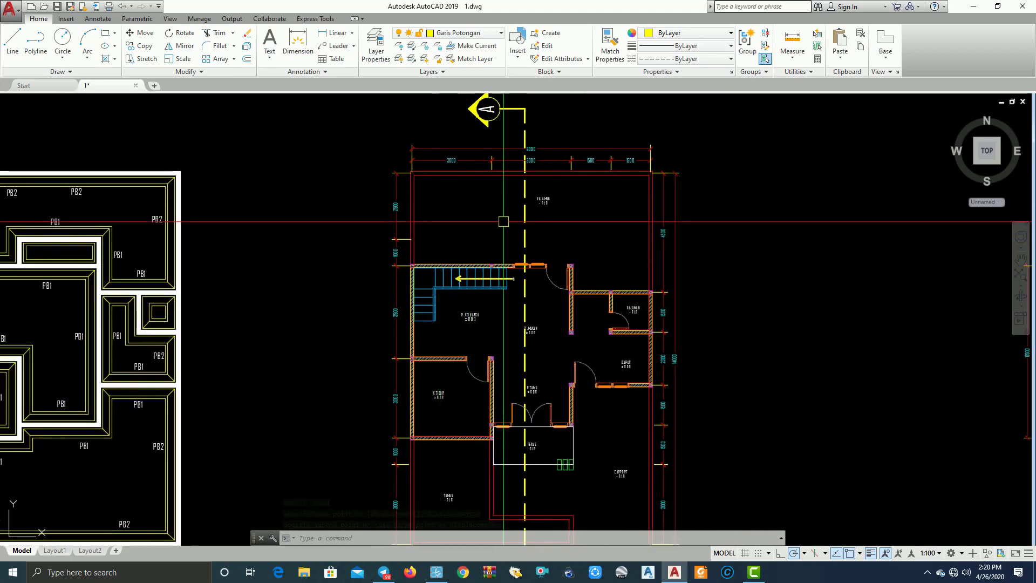
{"action": "middle_click_drag", "start_coordinate": [466, 223], "coordinate": [491, 161]}
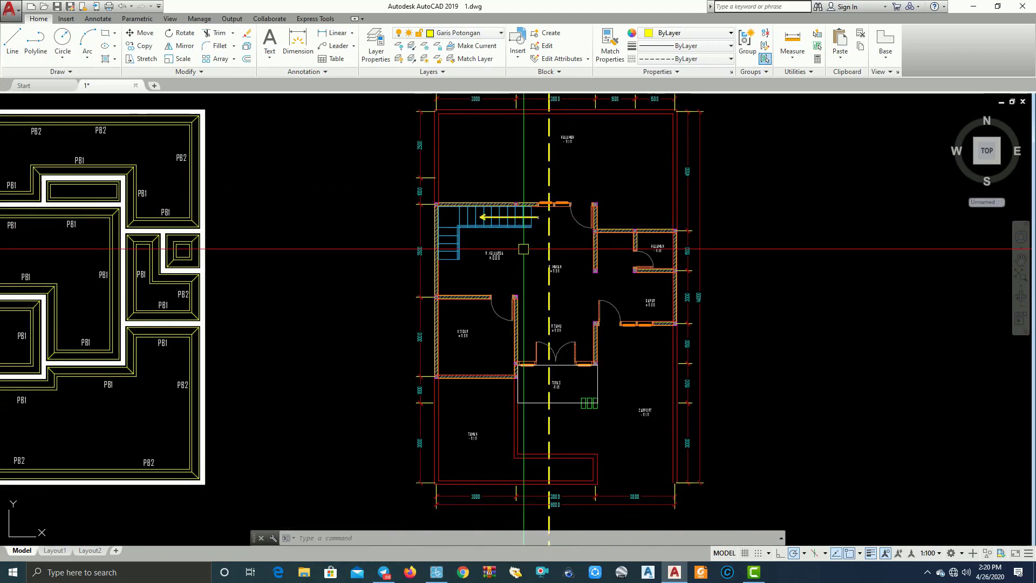
{"action": "scroll", "coordinate": [496, 156], "scroll_direction": "down", "scroll_amount": 2}
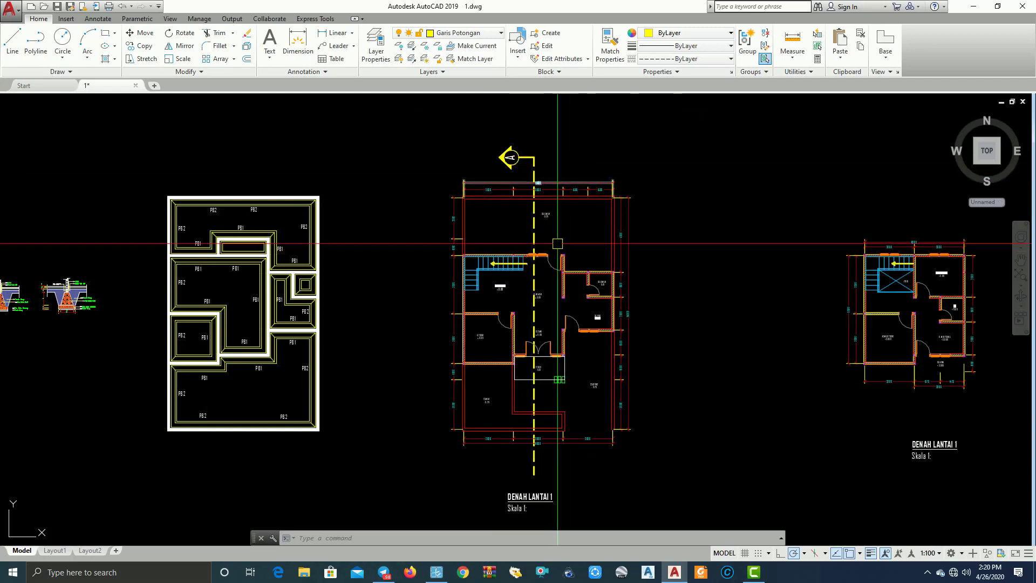
{"action": "scroll", "coordinate": [514, 166], "scroll_direction": "up", "scroll_amount": 4}
{"action": "left_click", "coordinate": [514, 166]}
{"action": "left_click", "coordinate": [400, 125]}
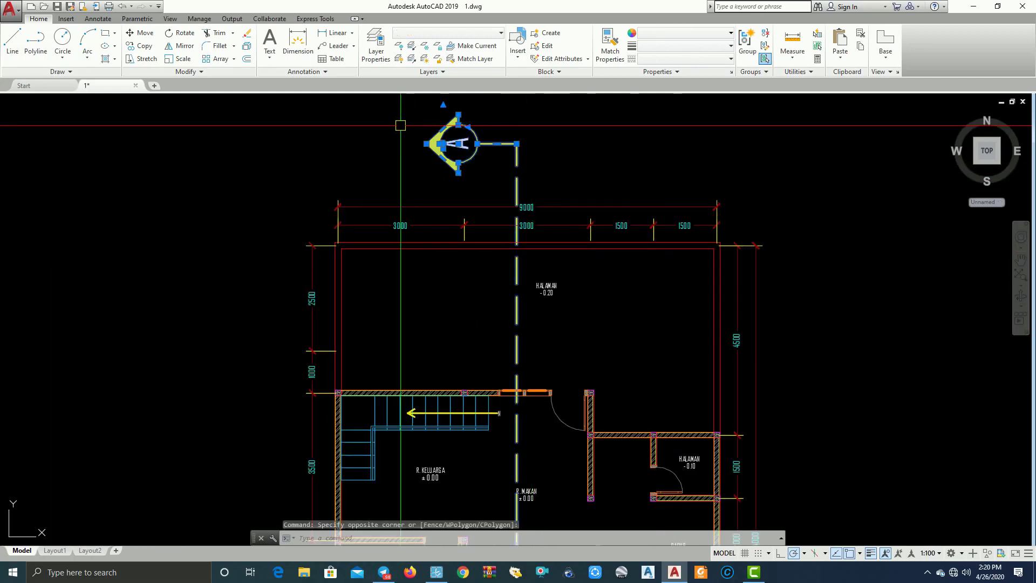
{"action": "key", "text": "Escape"}
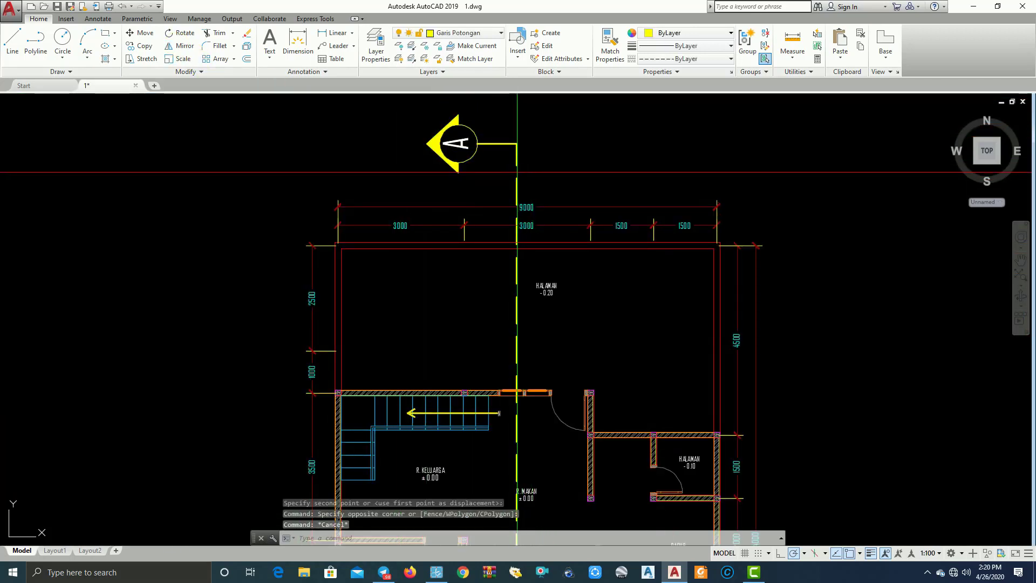
{"action": "left_click", "coordinate": [516, 172]}
{"action": "left_click", "coordinate": [507, 159]}
{"action": "scroll", "coordinate": [505, 158], "scroll_direction": "up", "scroll_amount": 2}
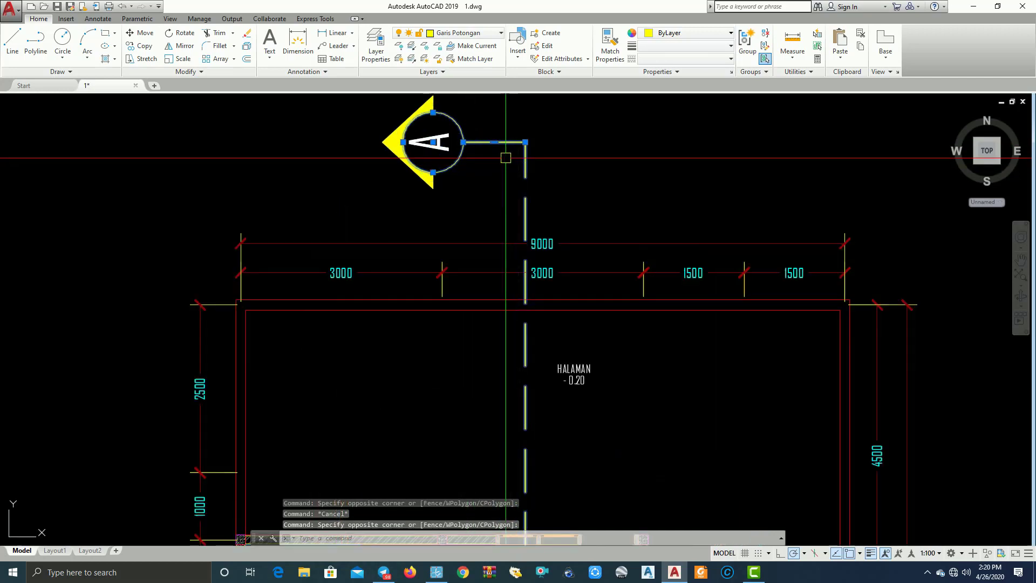
{"action": "scroll", "coordinate": [512, 183], "scroll_direction": "up", "scroll_amount": 3}
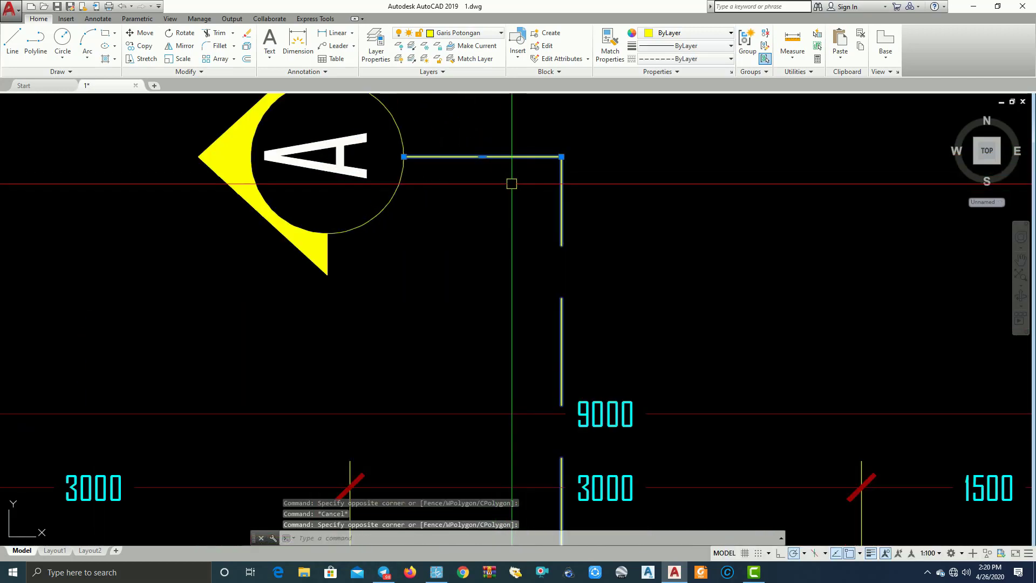
{"action": "scroll", "coordinate": [469, 216], "scroll_direction": "down", "scroll_amount": 3}
{"action": "left_click", "coordinate": [467, 222]}
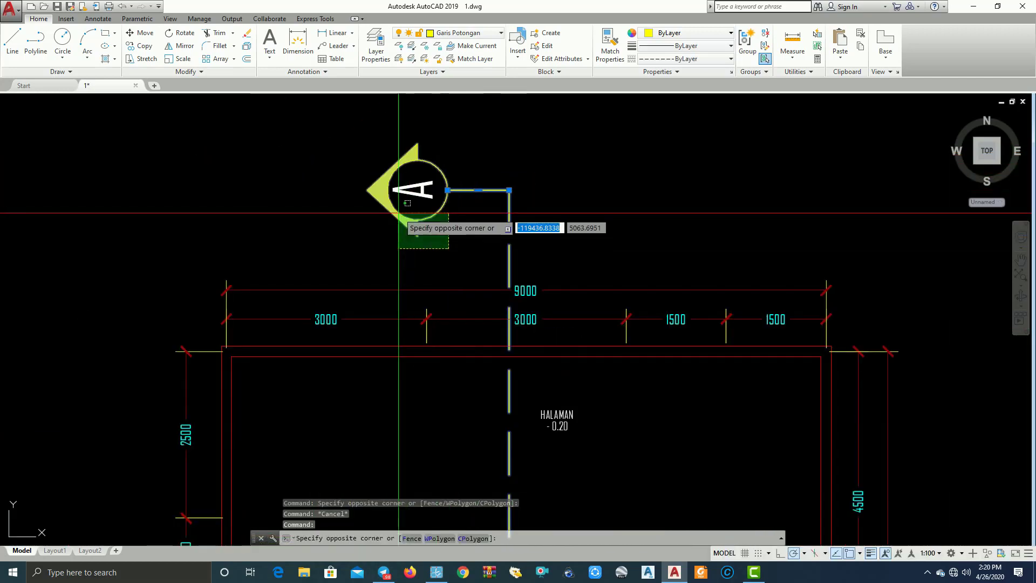
{"action": "left_click", "coordinate": [374, 186]}
{"action": "left_click", "coordinate": [139, 48]}
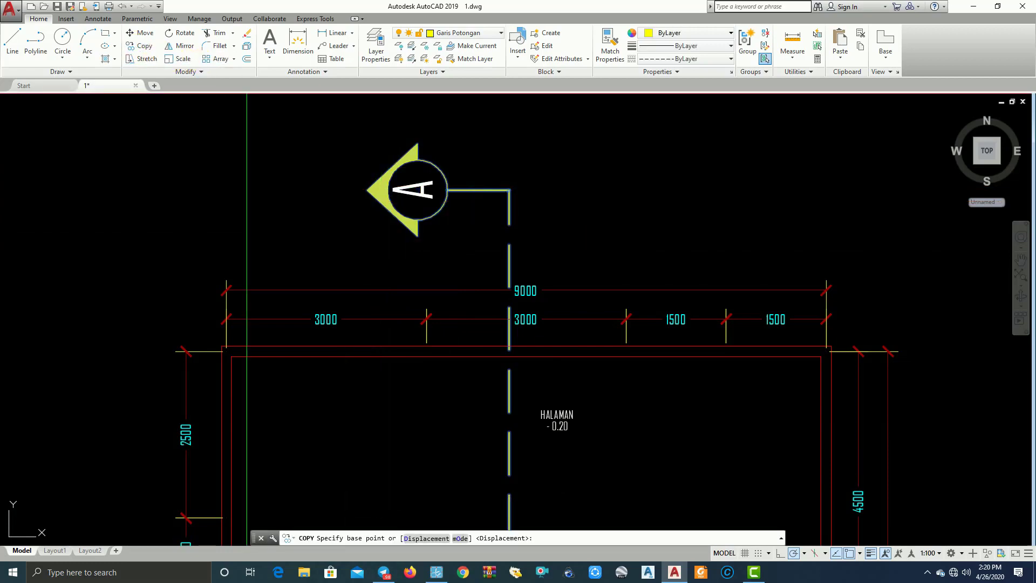
{"action": "scroll", "coordinate": [517, 181], "scroll_direction": "down", "scroll_amount": 3}
{"action": "scroll", "coordinate": [540, 270], "scroll_direction": "up", "scroll_amount": 1}
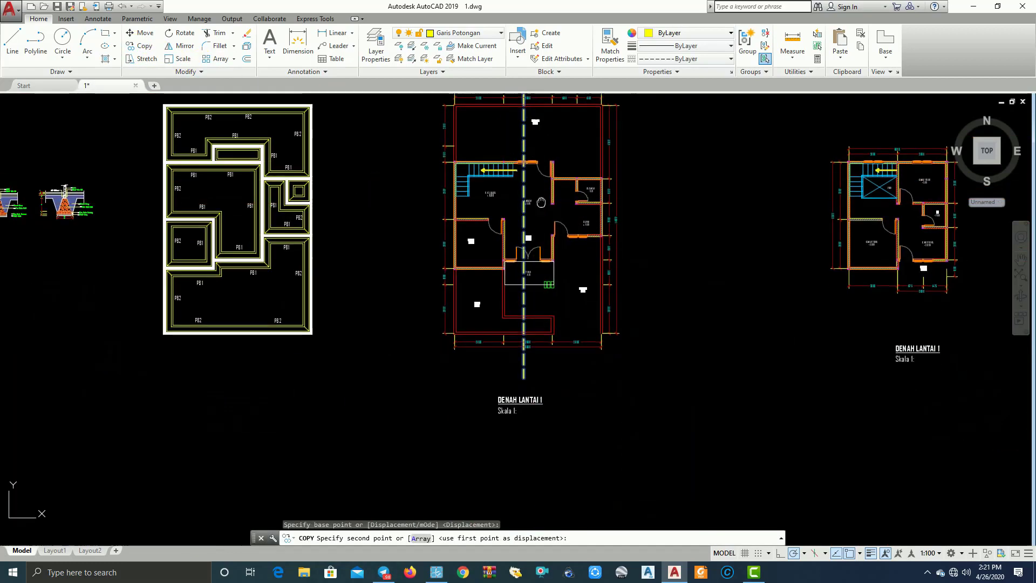
{"action": "scroll", "coordinate": [524, 332], "scroll_direction": "up", "scroll_amount": 3}
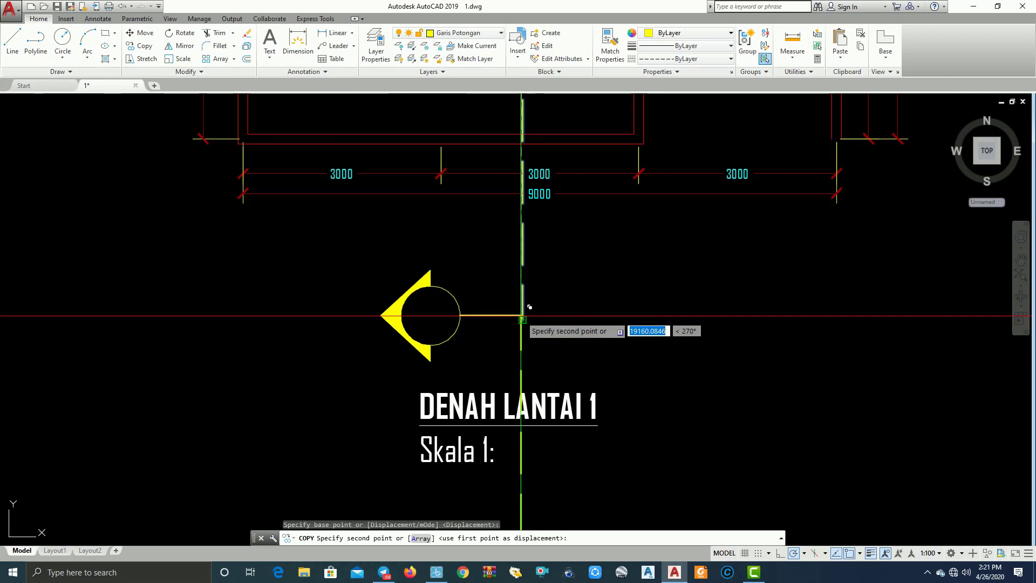
{"action": "left_click", "coordinate": [523, 319]}
{"action": "scroll", "coordinate": [621, 310], "scroll_direction": "down", "scroll_amount": 4}
{"action": "scroll", "coordinate": [640, 310], "scroll_direction": "down", "scroll_amount": 1}
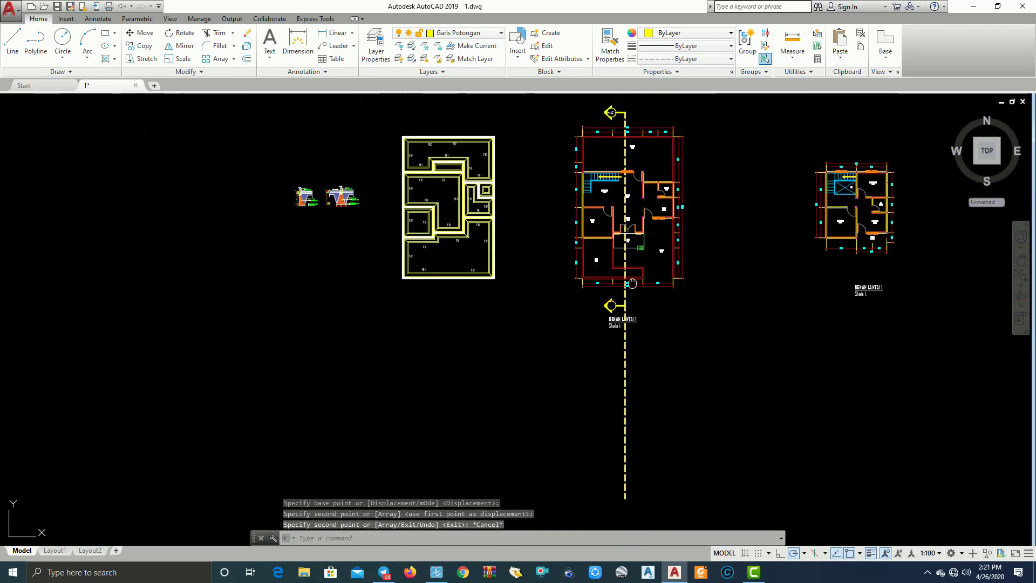
{"action": "scroll", "coordinate": [625, 322], "scroll_direction": "up", "scroll_amount": 1}
{"action": "key", "text": "Escape"}
{"action": "key", "text": "ctrl+z"}
Undo the misplaced marker copy and window-select section marker A.
{"action": "key", "text": "ctrl+z"}
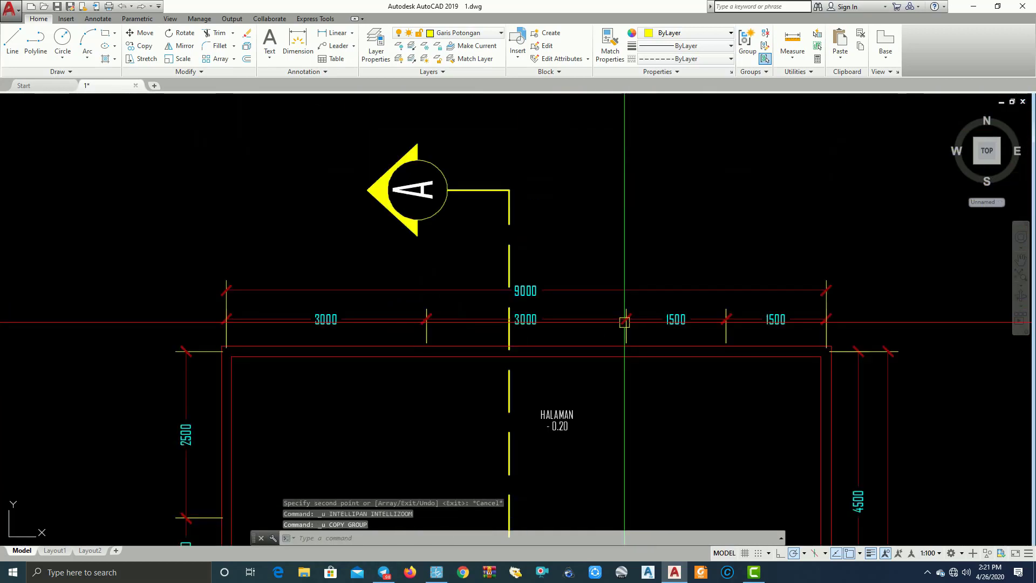
{"action": "key", "text": "ctrl+z"}
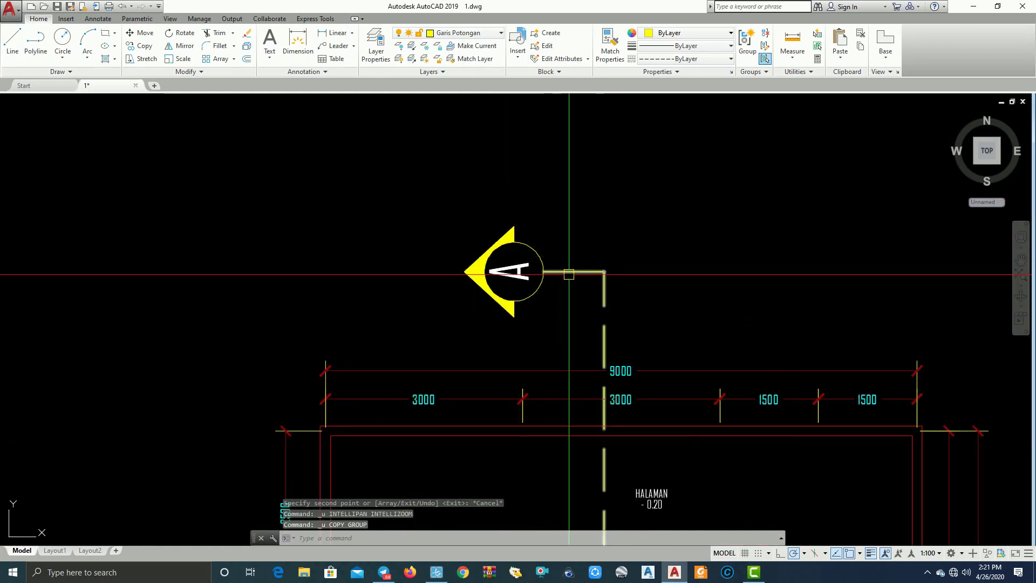
{"action": "left_click", "coordinate": [545, 278]}
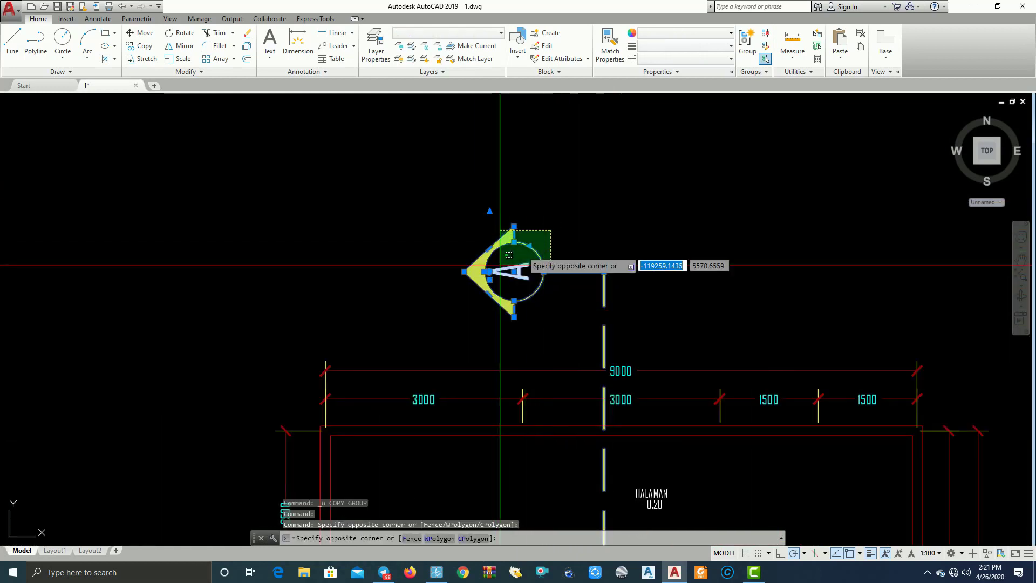
{"action": "left_click", "coordinate": [493, 227]}
{"action": "key", "text": "Escape"}
{"action": "left_click", "coordinate": [380, 100]}
{"action": "left_click", "coordinate": [575, 329]}
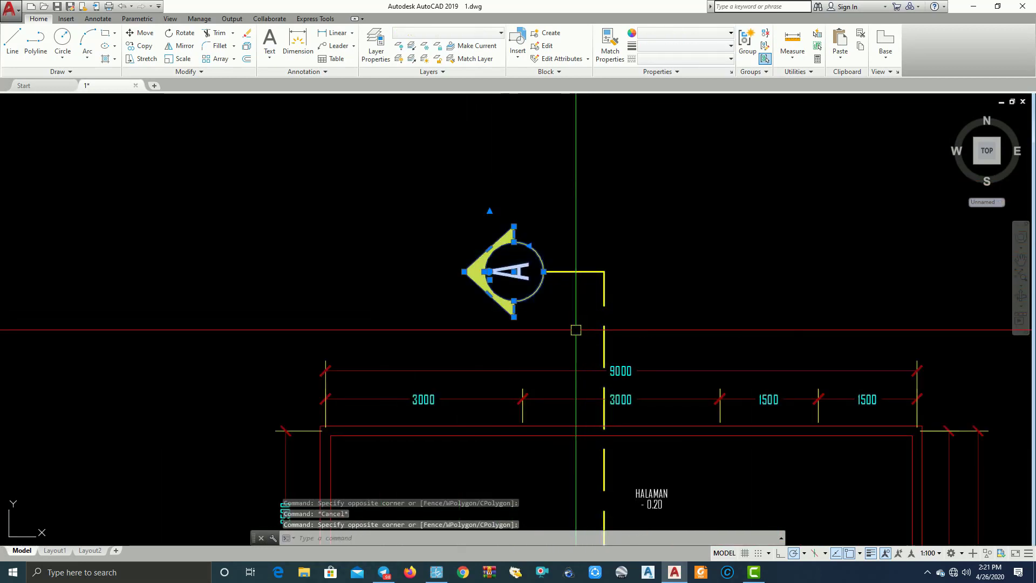
{"action": "left_click", "coordinate": [397, 185]}
Select marker A's triangle, circle, letter, leader and connecting line.
{"action": "left_click", "coordinate": [599, 345]}
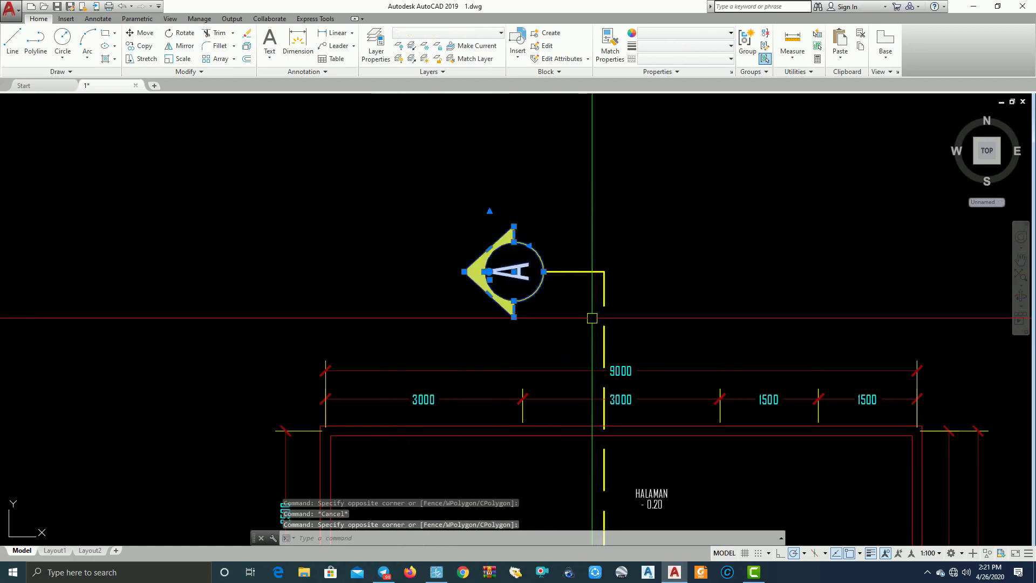
{"action": "left_click", "coordinate": [396, 174]}
{"action": "left_click", "coordinate": [690, 348]}
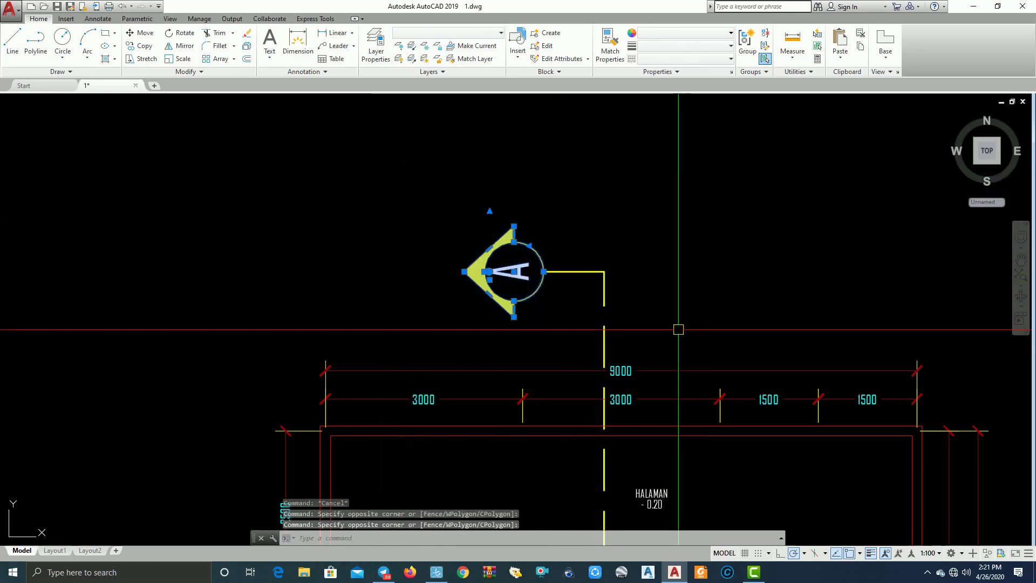
{"action": "left_click", "coordinate": [576, 280]}
{"action": "key", "text": "Escape"}
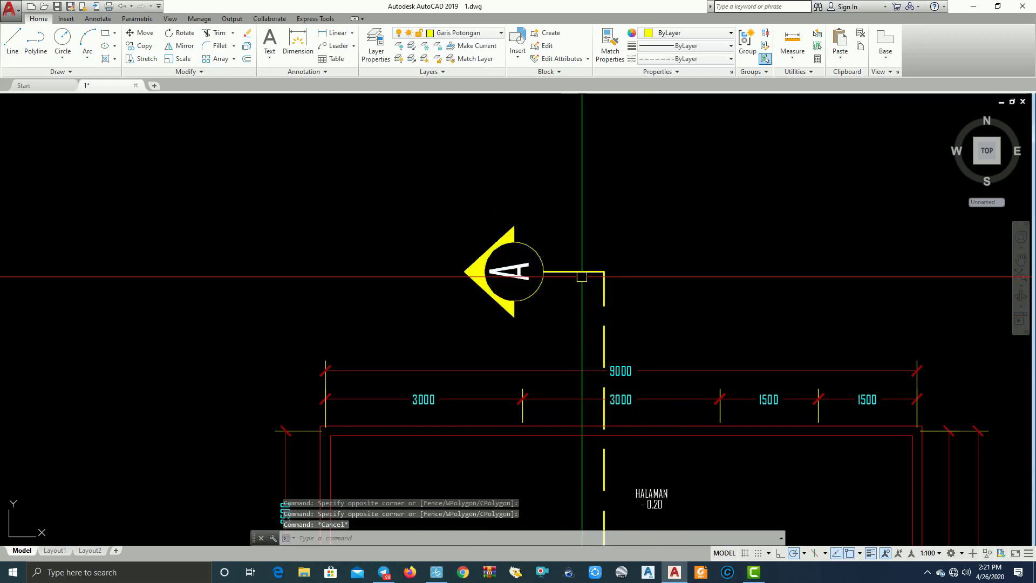
{"action": "left_click", "coordinate": [584, 272]}
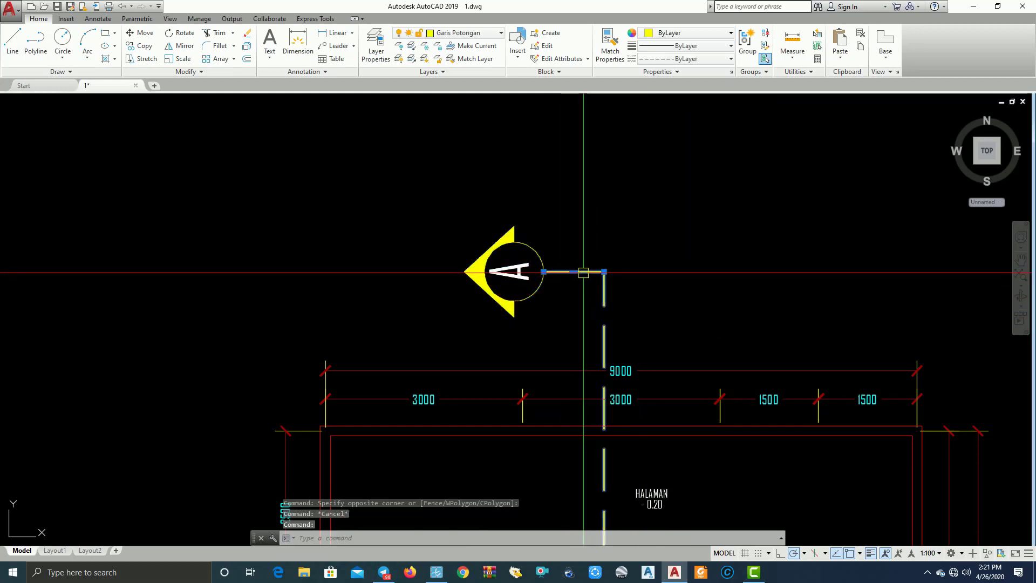
{"action": "left_click", "coordinate": [534, 307]}
{"action": "left_click", "coordinate": [490, 284]}
{"action": "left_click", "coordinate": [401, 200]}
{"action": "left_click", "coordinate": [555, 342]}
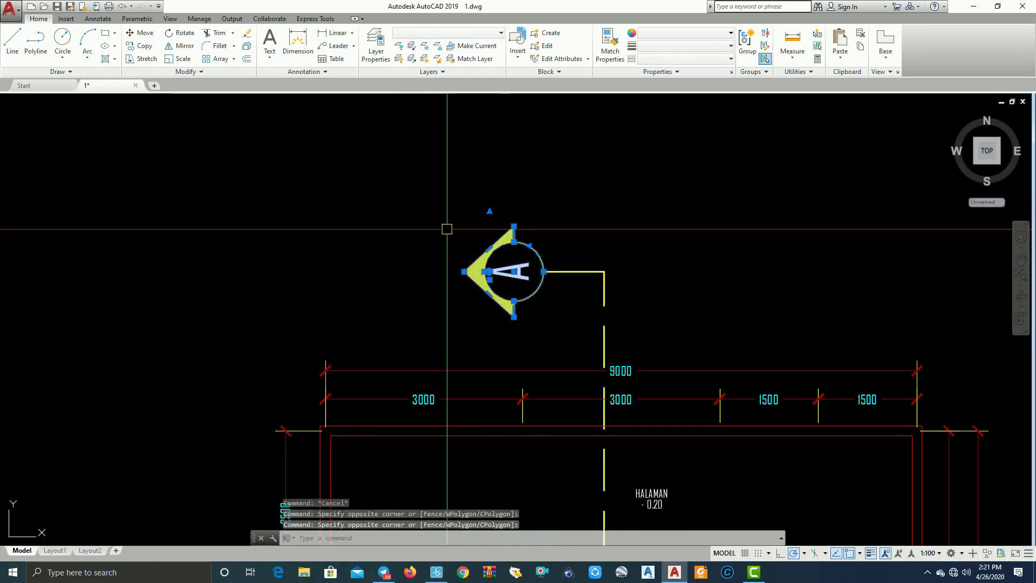
{"action": "left_click", "coordinate": [404, 180]}
{"action": "left_click", "coordinate": [562, 336]}
{"action": "type", "text": "c"}
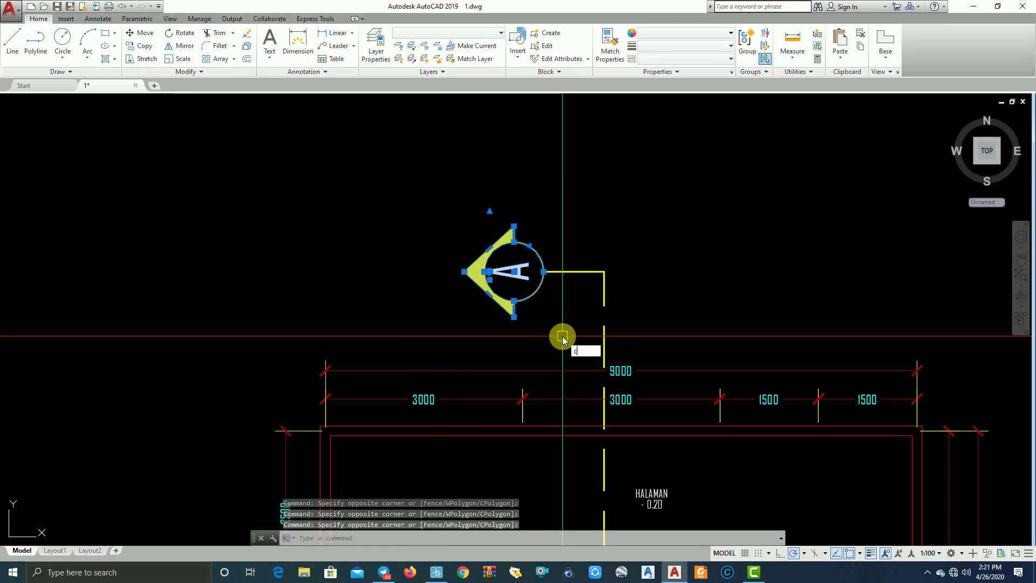
Copy marker A from its leader corner to the section line's bottom end.
{"action": "type", "text": "o"}
{"action": "key", "text": "Return"}
{"action": "left_click", "coordinate": [603, 271]}
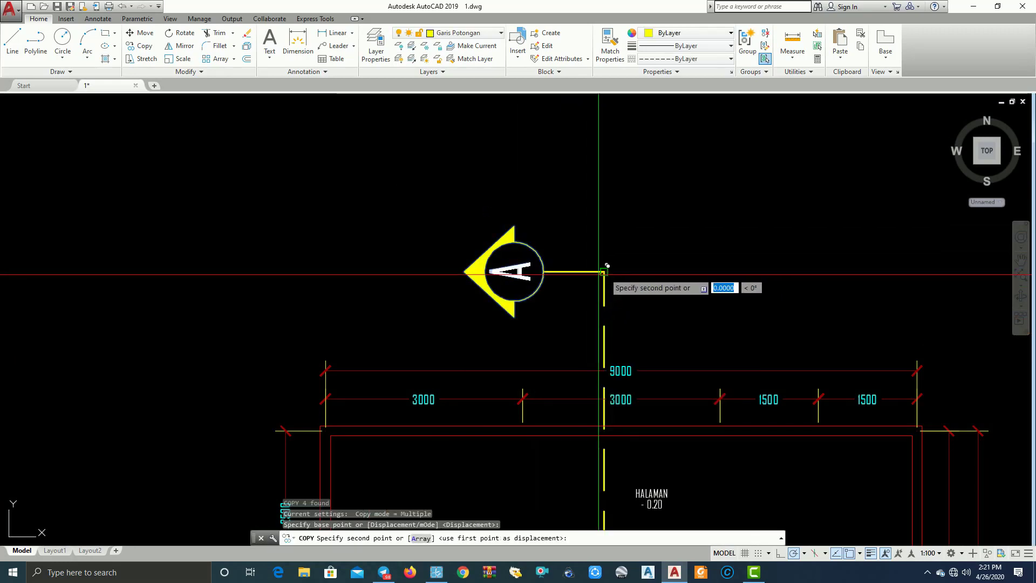
{"action": "scroll", "coordinate": [539, 323], "scroll_direction": "down", "scroll_amount": 5}
{"action": "scroll", "coordinate": [466, 373], "scroll_direction": "down", "scroll_amount": 2}
{"action": "scroll", "coordinate": [467, 373], "scroll_direction": "up", "scroll_amount": 4}
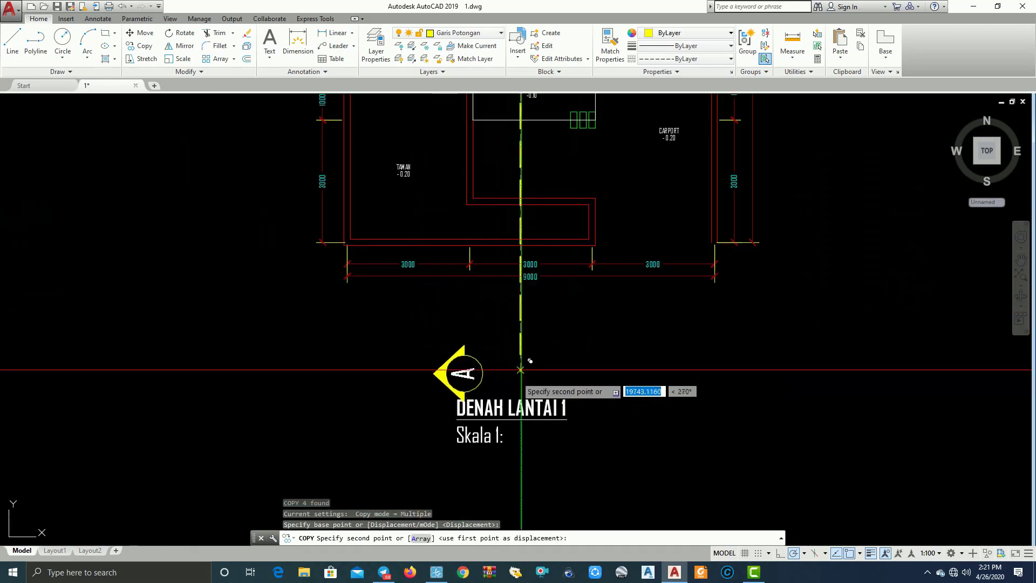
{"action": "key", "text": "Return"}
{"action": "scroll", "coordinate": [531, 363], "scroll_direction": "up", "scroll_amount": 2}
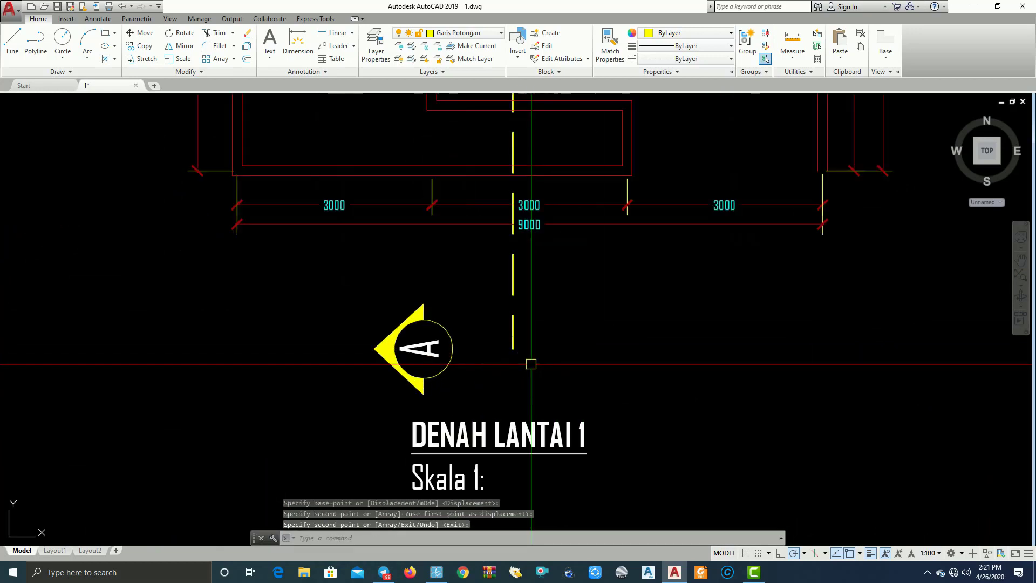
Draw a short hook line joining the copied marker to the line's end.
{"action": "type", "text": "l"}
{"action": "key", "text": "Return"}
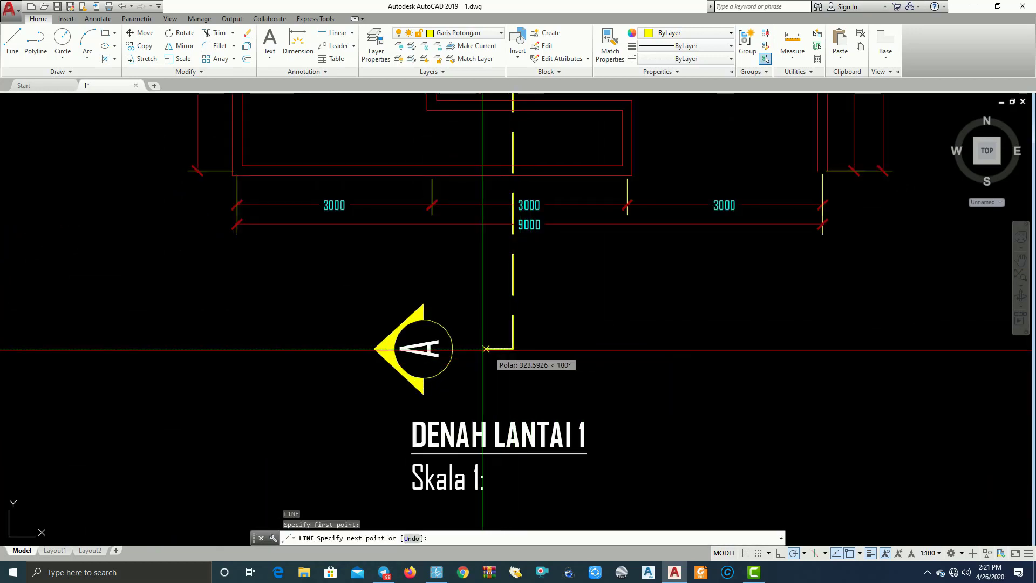
{"action": "key", "text": "Return"}
{"action": "scroll", "coordinate": [452, 348], "scroll_direction": "down", "scroll_amount": 6}
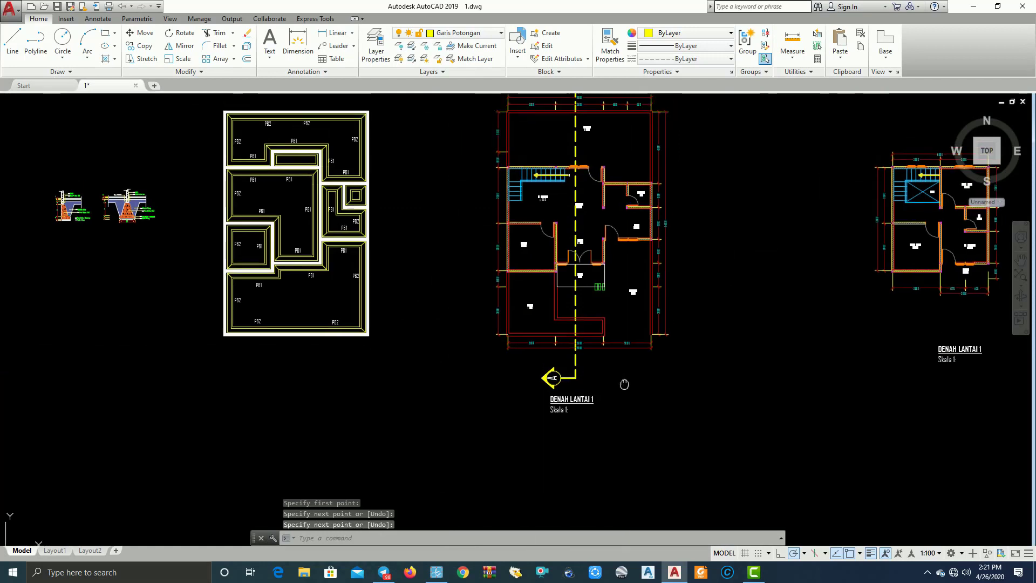
Select the ground-floor dashed section line and add the lower A marker.
{"action": "middle_click_drag", "start_coordinate": [508, 228], "coordinate": [507, 244]}
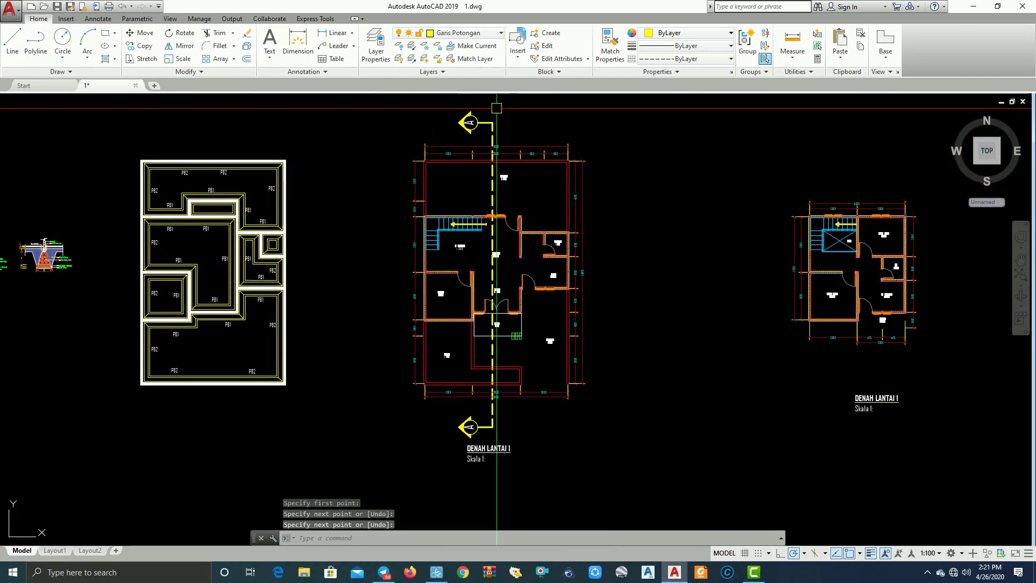
{"action": "middle_click_drag", "start_coordinate": [496, 402], "coordinate": [438, 402]}
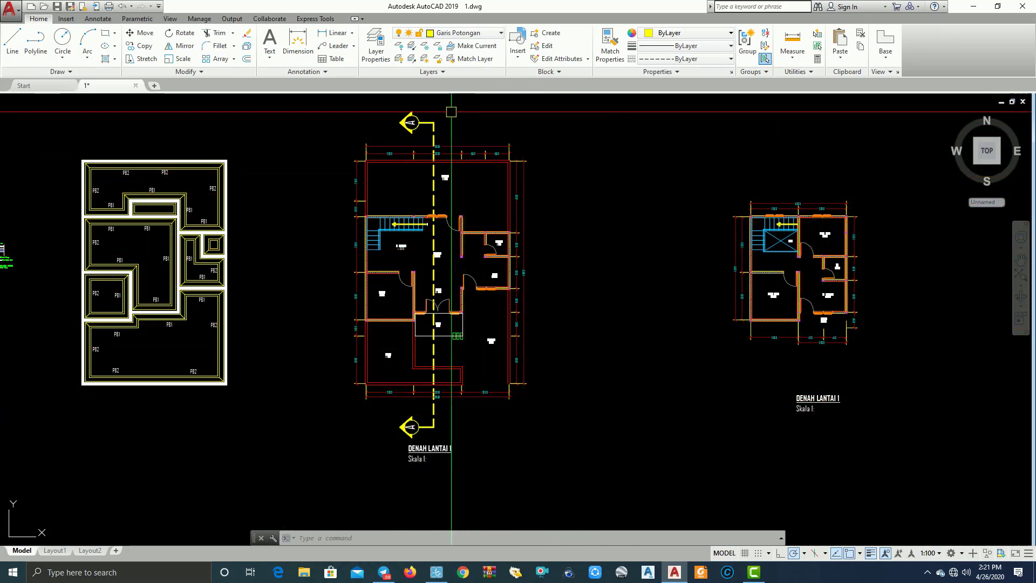
{"action": "scroll", "coordinate": [451, 112], "scroll_direction": "up", "scroll_amount": 2}
{"action": "scroll", "coordinate": [410, 123], "scroll_direction": "up", "scroll_amount": 3}
{"action": "left_click", "coordinate": [410, 122]}
{"action": "scroll", "coordinate": [437, 133], "scroll_direction": "down", "scroll_amount": 5}
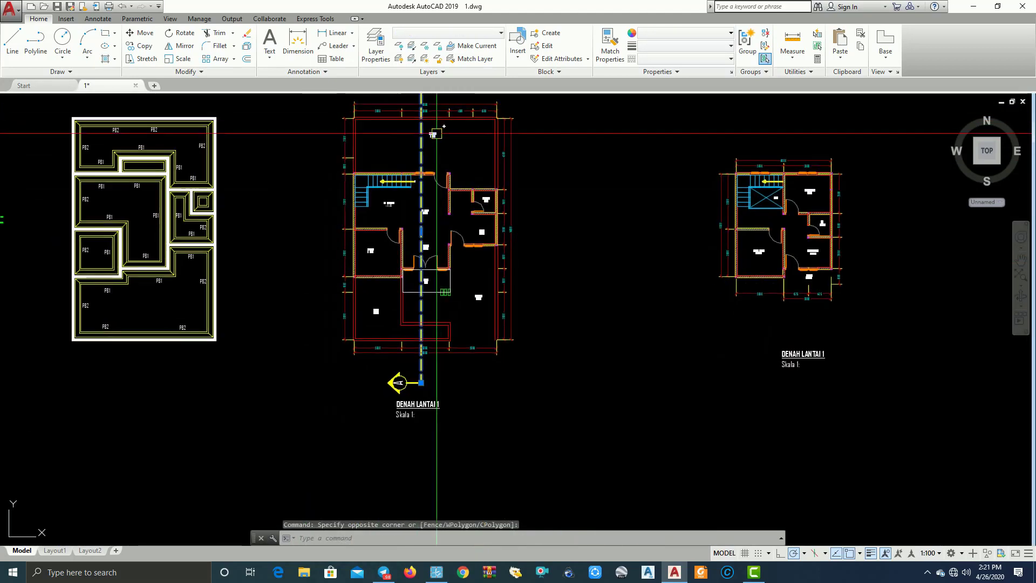
{"action": "scroll", "coordinate": [418, 400], "scroll_direction": "up", "scroll_amount": 1}
{"action": "scroll", "coordinate": [378, 383], "scroll_direction": "up", "scroll_amount": 2}
{"action": "left_click", "coordinate": [318, 355]}
{"action": "scroll", "coordinate": [378, 324], "scroll_direction": "down", "scroll_amount": 3}
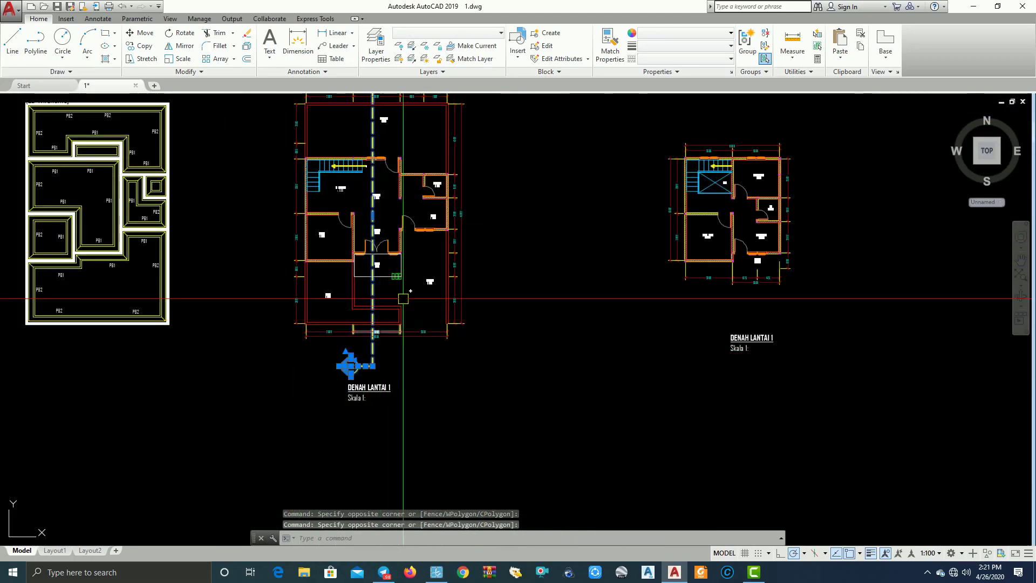
{"action": "middle_click_drag", "start_coordinate": [403, 298], "coordinate": [424, 366]}
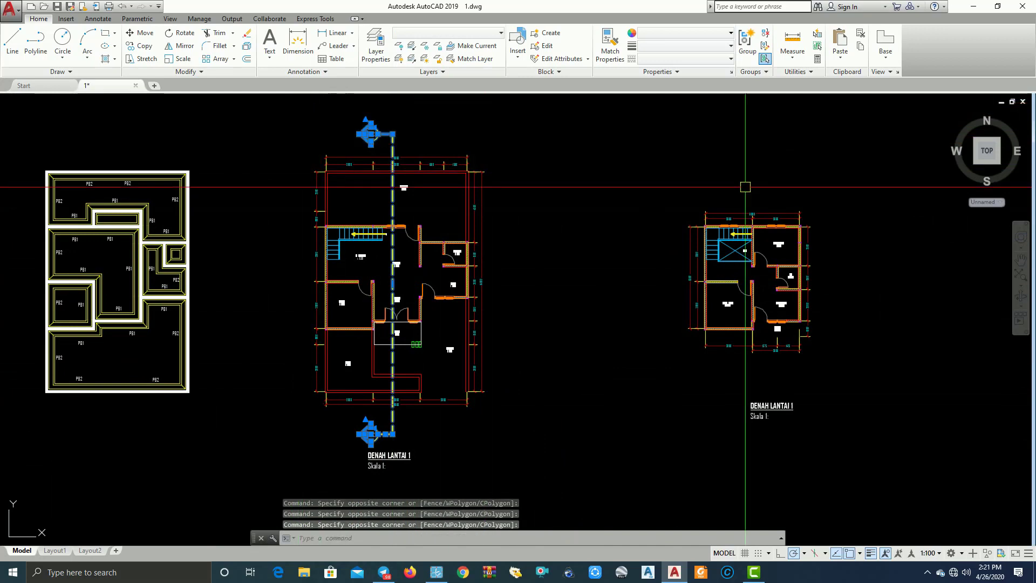
Copy the section line and markers using the ground-floor stair corner as base point.
{"action": "left_click", "coordinate": [132, 47]}
{"action": "scroll", "coordinate": [708, 224], "scroll_direction": "up", "scroll_amount": 2}
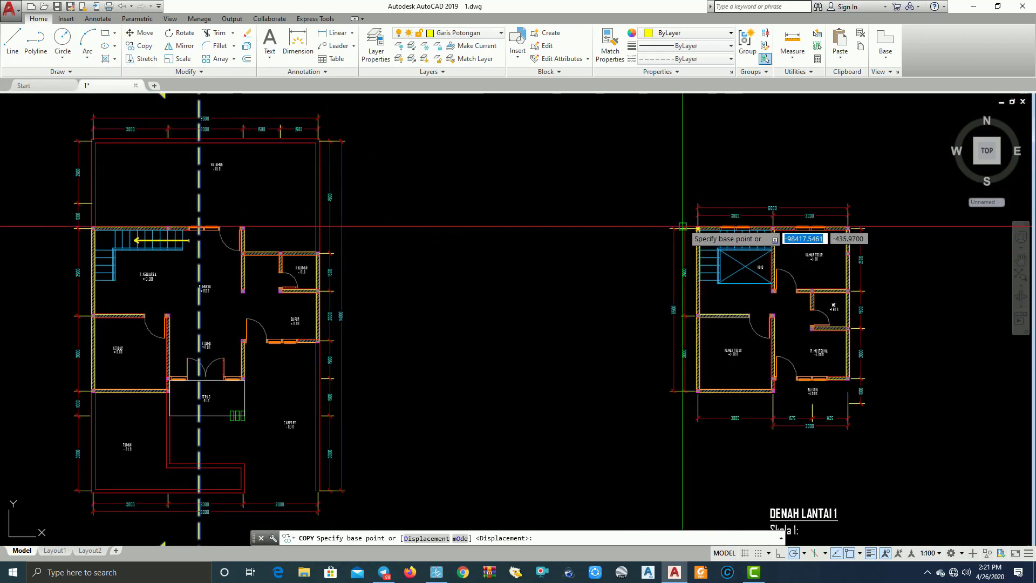
{"action": "scroll", "coordinate": [83, 236], "scroll_direction": "up", "scroll_amount": 5}
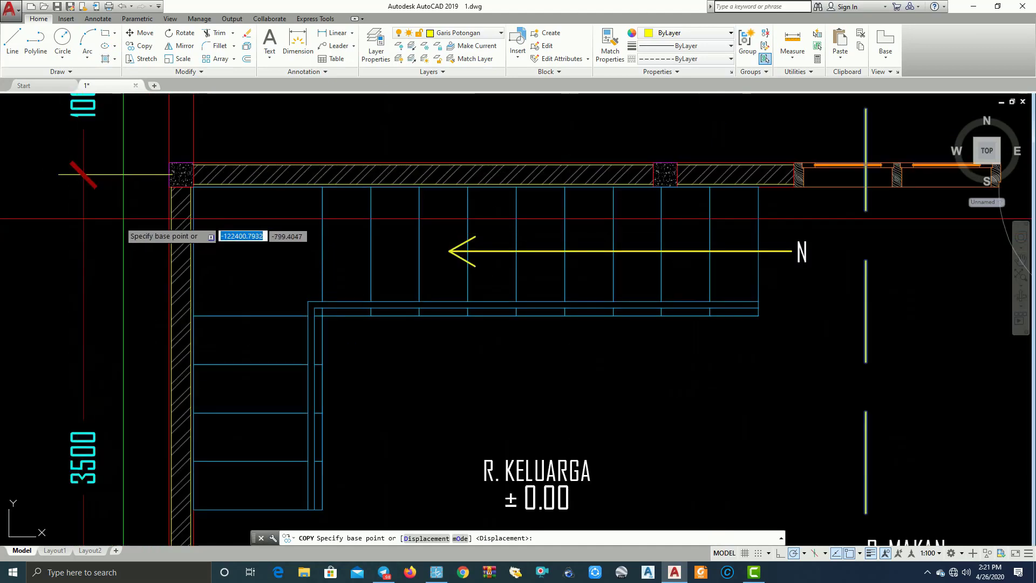
{"action": "left_click", "coordinate": [169, 162]}
{"action": "scroll", "coordinate": [168, 163], "scroll_direction": "down", "scroll_amount": 5}
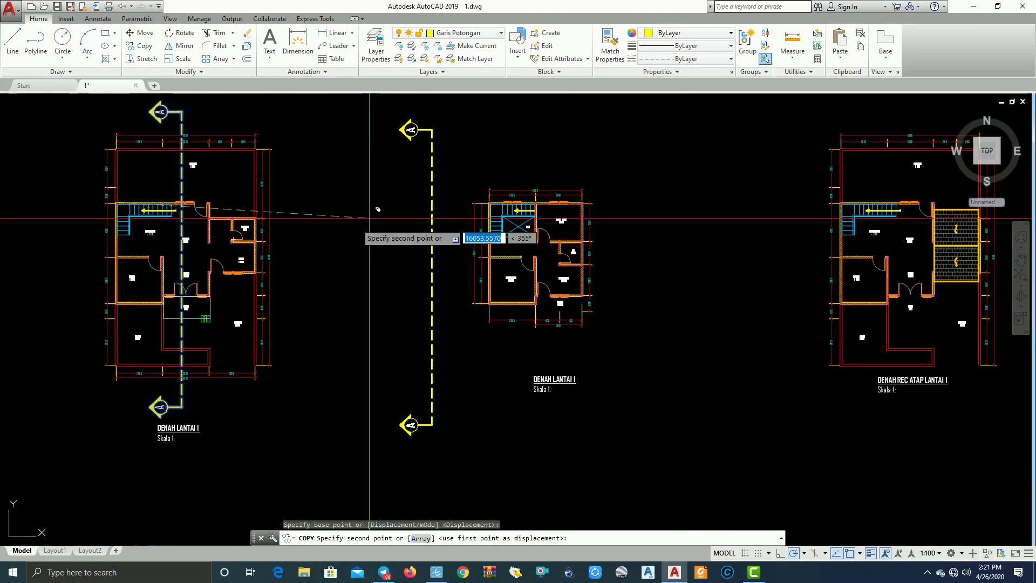
{"action": "scroll", "coordinate": [518, 202], "scroll_direction": "up", "scroll_amount": 3}
{"action": "scroll", "coordinate": [530, 197], "scroll_direction": "up", "scroll_amount": 2}
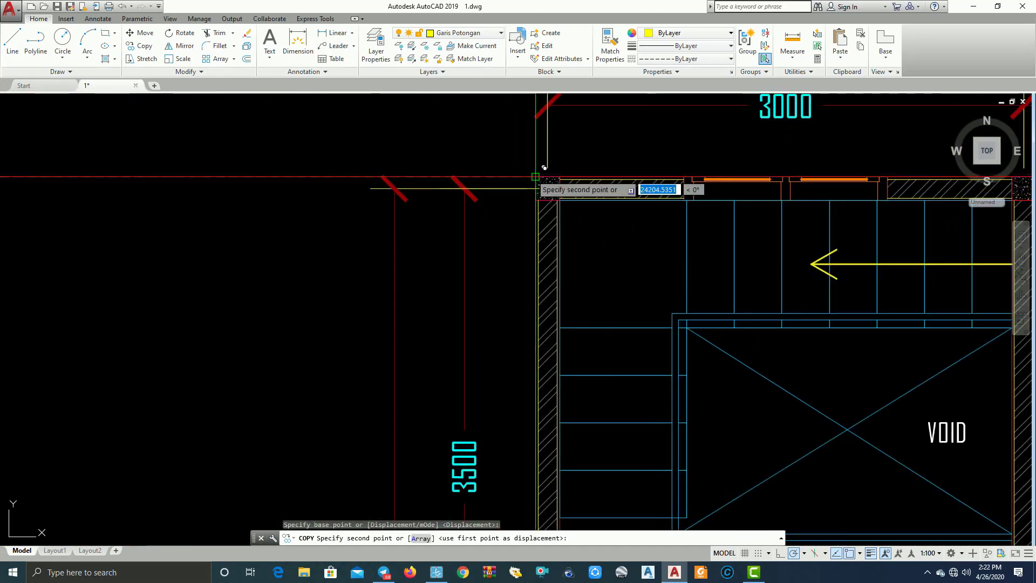
Place the copy at the middle plan's matching stair corner and end the copy.
{"action": "left_click", "coordinate": [535, 177]}
{"action": "scroll", "coordinate": [536, 176], "scroll_direction": "down", "scroll_amount": 8}
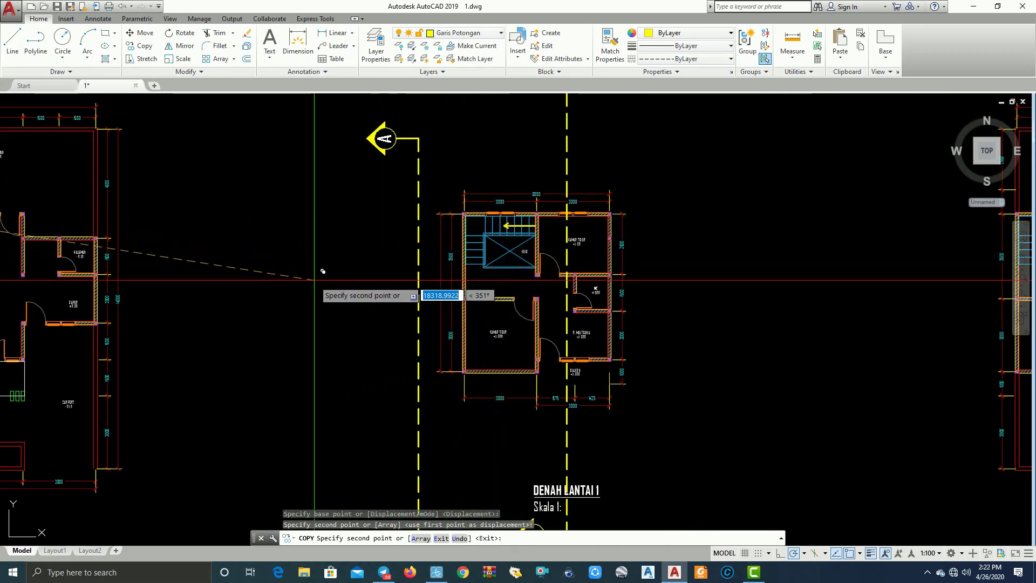
{"action": "scroll", "coordinate": [378, 276], "scroll_direction": "up", "scroll_amount": 1}
{"action": "scroll", "coordinate": [439, 270], "scroll_direction": "down", "scroll_amount": 1}
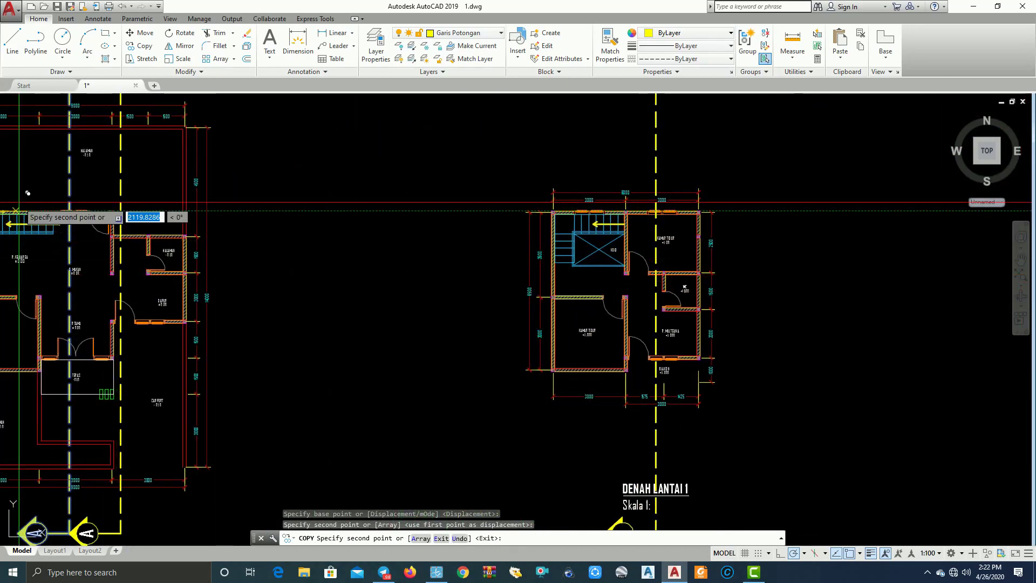
{"action": "scroll", "coordinate": [312, 351], "scroll_direction": "down", "scroll_amount": 1}
{"action": "scroll", "coordinate": [386, 302], "scroll_direction": "down", "scroll_amount": 2}
{"action": "key", "text": "Escape"}
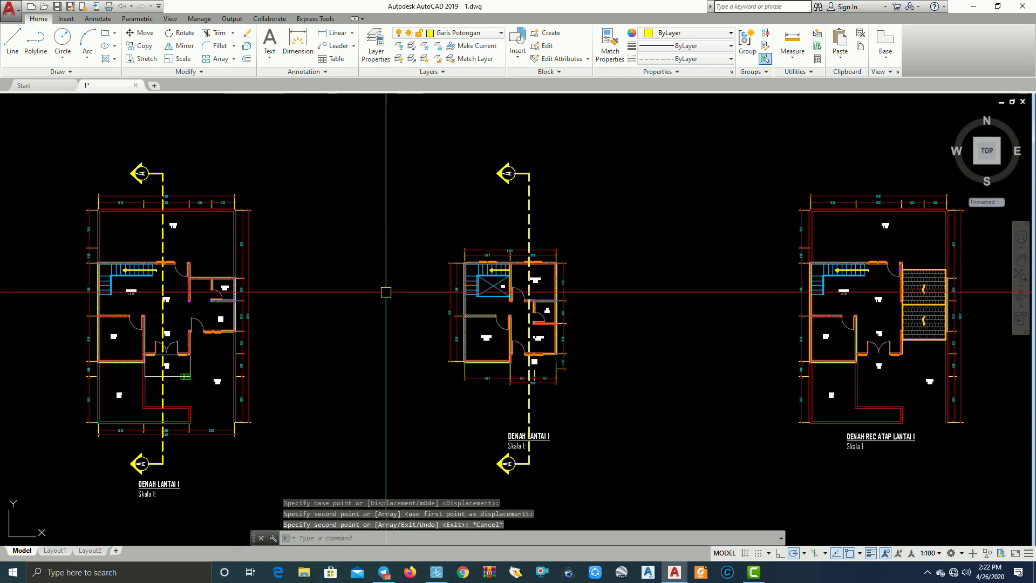
{"action": "scroll", "coordinate": [543, 299], "scroll_direction": "up", "scroll_amount": 3}
{"action": "scroll", "coordinate": [510, 302], "scroll_direction": "down", "scroll_amount": 2}
{"action": "mouse_move", "coordinate": [594, 345]}
{"action": "middle_mouse_down"}
{"action": "mouse_move", "coordinate": [781, 333]}
{"action": "mouse_move", "coordinate": [724, 324]}
{"action": "middle_mouse_up"}
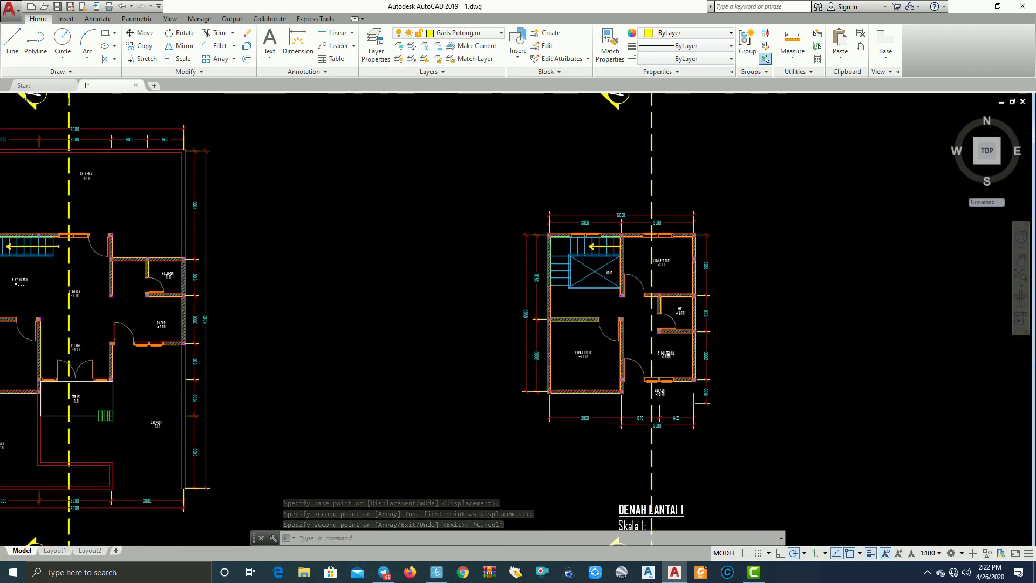
{"action": "scroll", "coordinate": [654, 227], "scroll_direction": "down", "scroll_amount": 2}
{"action": "scroll", "coordinate": [672, 225], "scroll_direction": "up", "scroll_amount": 2}
{"action": "middle_click_drag", "start_coordinate": [671, 225], "coordinate": [603, 300]}
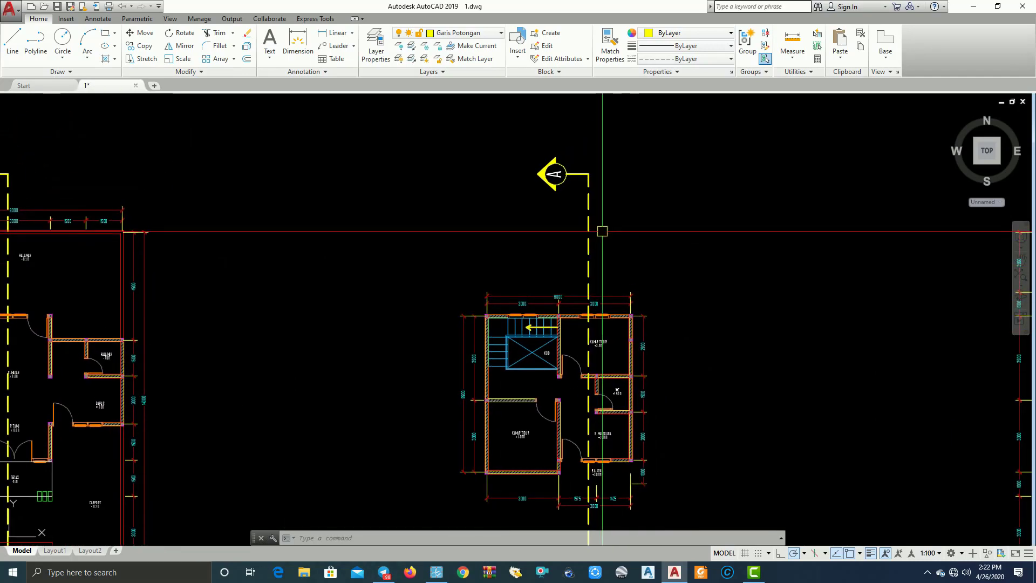
{"action": "middle_click_drag", "start_coordinate": [609, 359], "coordinate": [597, 291]}
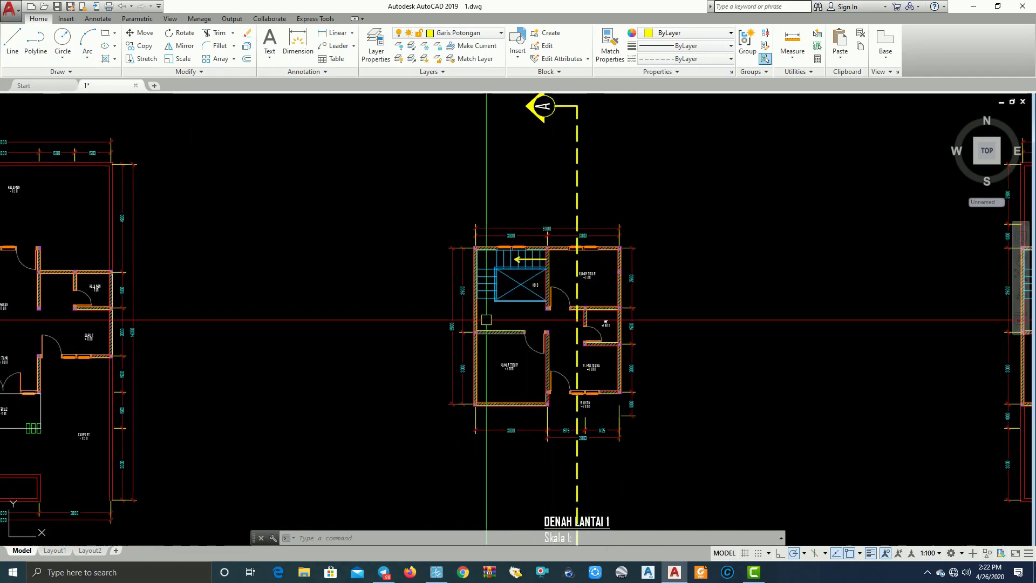
{"action": "middle_click_drag", "start_coordinate": [485, 303], "coordinate": [566, 302]}
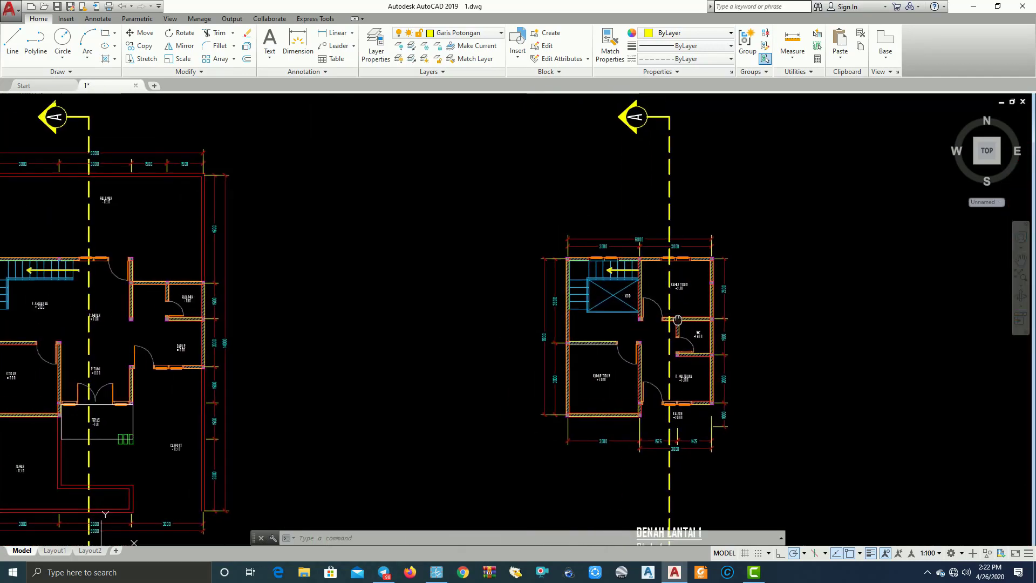
{"action": "middle_click_drag", "start_coordinate": [612, 149], "coordinate": [595, 187]}
{"action": "scroll", "coordinate": [567, 199], "scroll_direction": "down", "scroll_amount": 2}
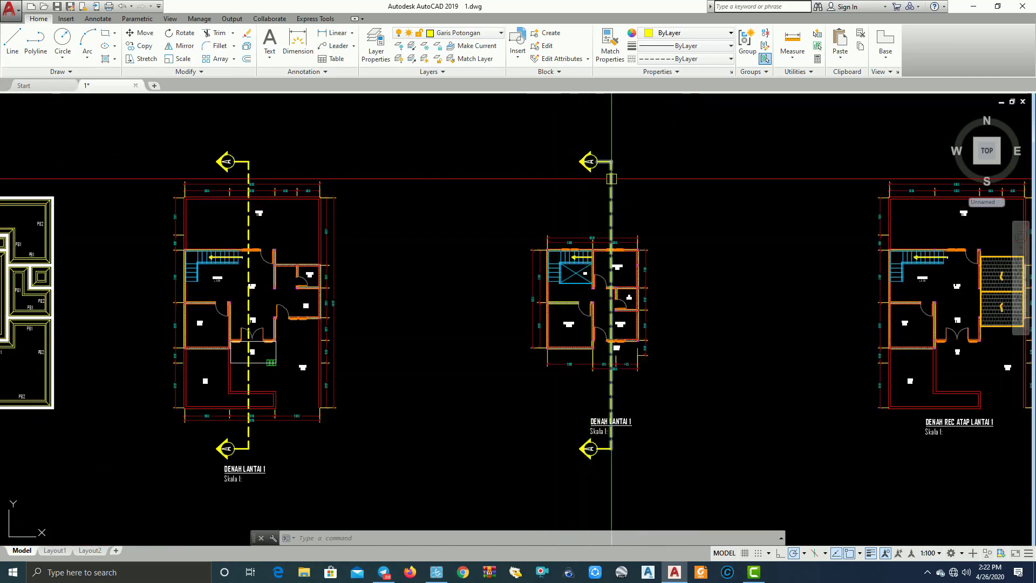
{"action": "scroll", "coordinate": [603, 432], "scroll_direction": "up", "scroll_amount": 2}
{"action": "scroll", "coordinate": [544, 341], "scroll_direction": "up", "scroll_amount": 2}
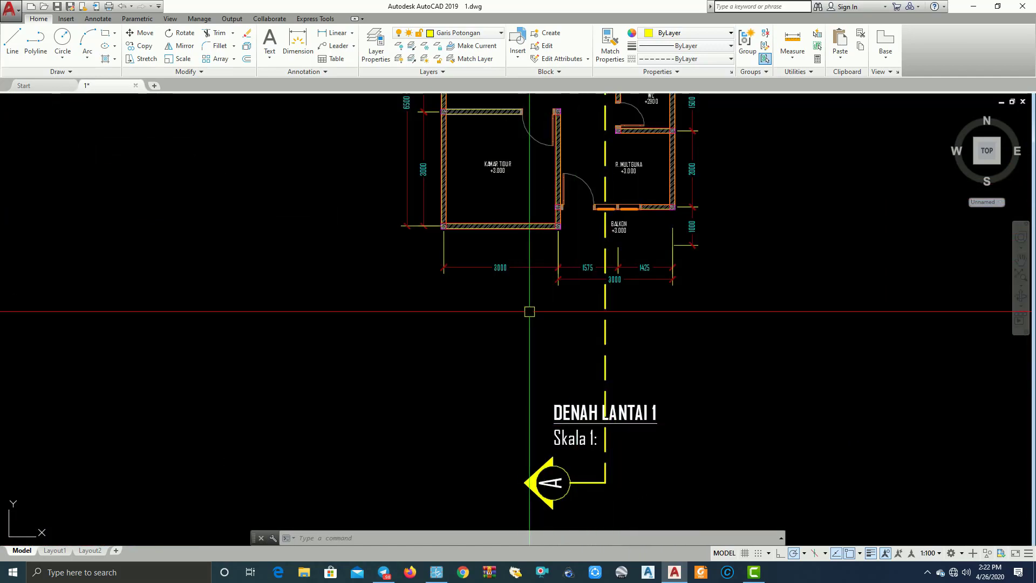
{"action": "scroll", "coordinate": [529, 312], "scroll_direction": "down", "scroll_amount": 4}
{"action": "middle_click_drag", "start_coordinate": [515, 123], "coordinate": [495, 208]}
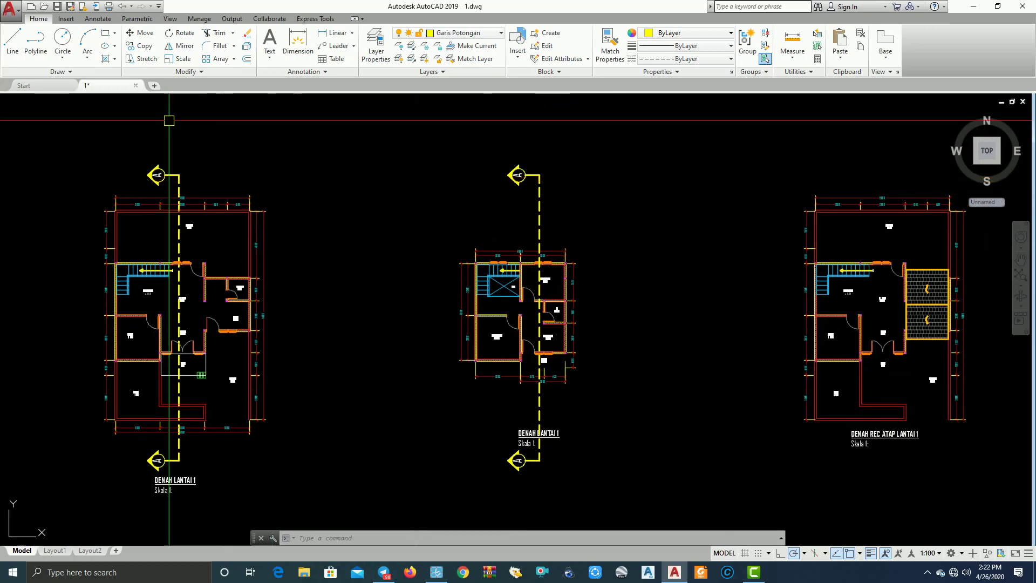
Stretch the middle plan's top A marker straight down 3555 units, closer to the plan.
{"action": "left_click", "coordinate": [146, 65]}
{"action": "scroll", "coordinate": [540, 189], "scroll_direction": "up", "scroll_amount": 3}
{"action": "scroll", "coordinate": [555, 210], "scroll_direction": "up", "scroll_amount": 4}
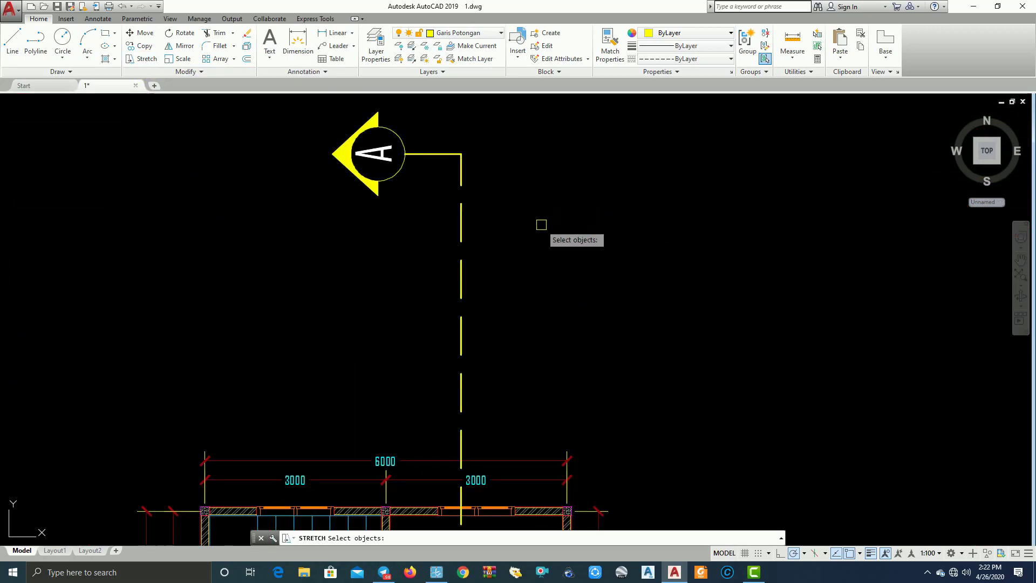
{"action": "middle_click_drag", "start_coordinate": [542, 225], "coordinate": [588, 340]}
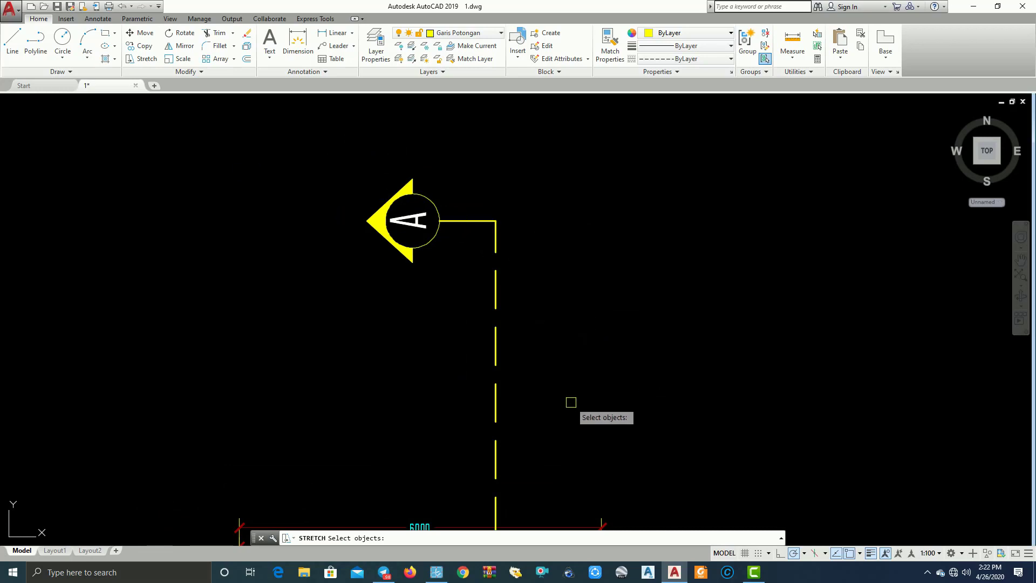
{"action": "left_click", "coordinate": [608, 356]}
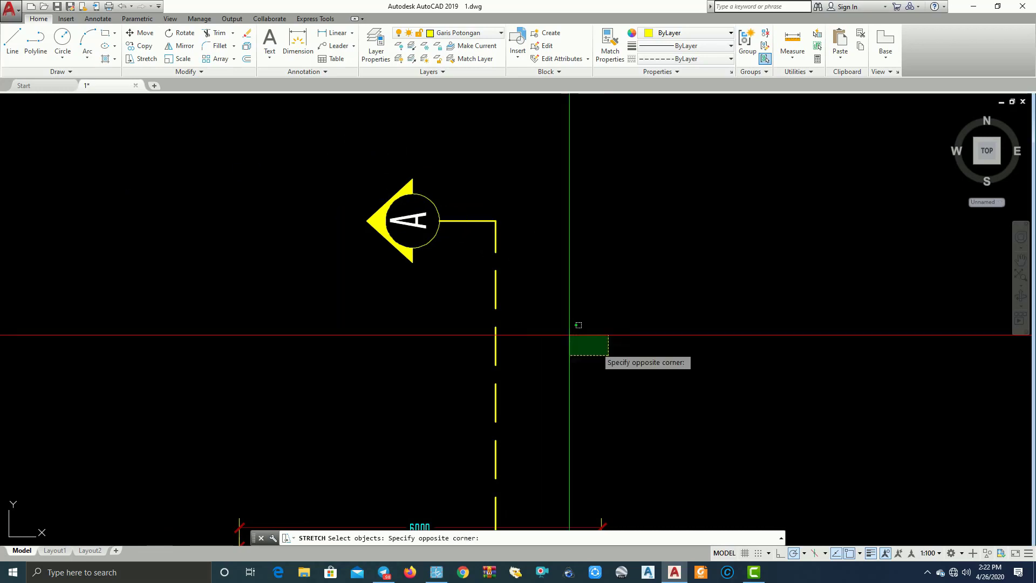
{"action": "left_click", "coordinate": [286, 111]}
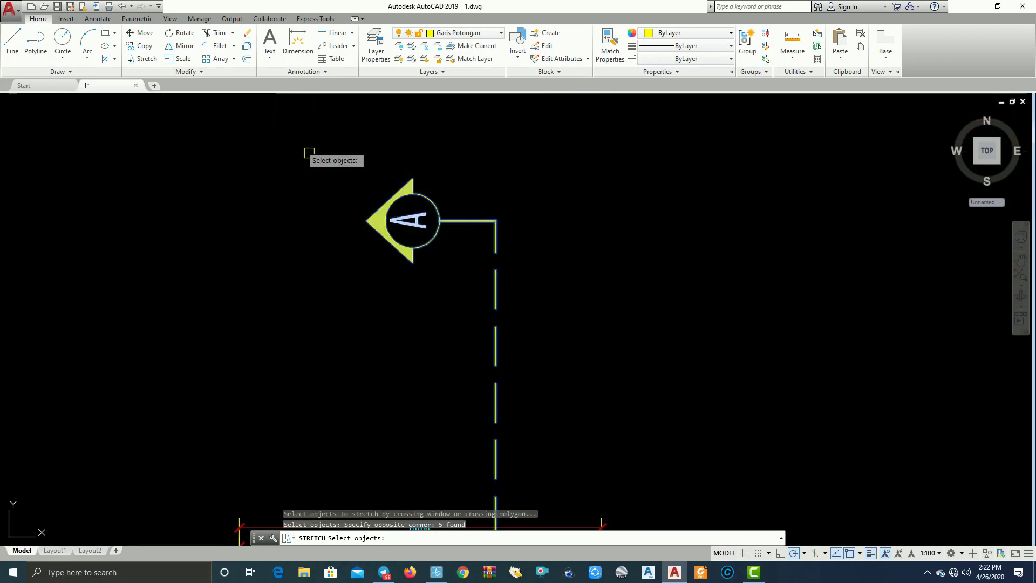
{"action": "scroll", "coordinate": [451, 199], "scroll_direction": "down", "scroll_amount": 5}
{"action": "scroll", "coordinate": [412, 194], "scroll_direction": "up", "scroll_amount": 2}
{"action": "key", "text": "Return"}
{"action": "left_click", "coordinate": [417, 195]}
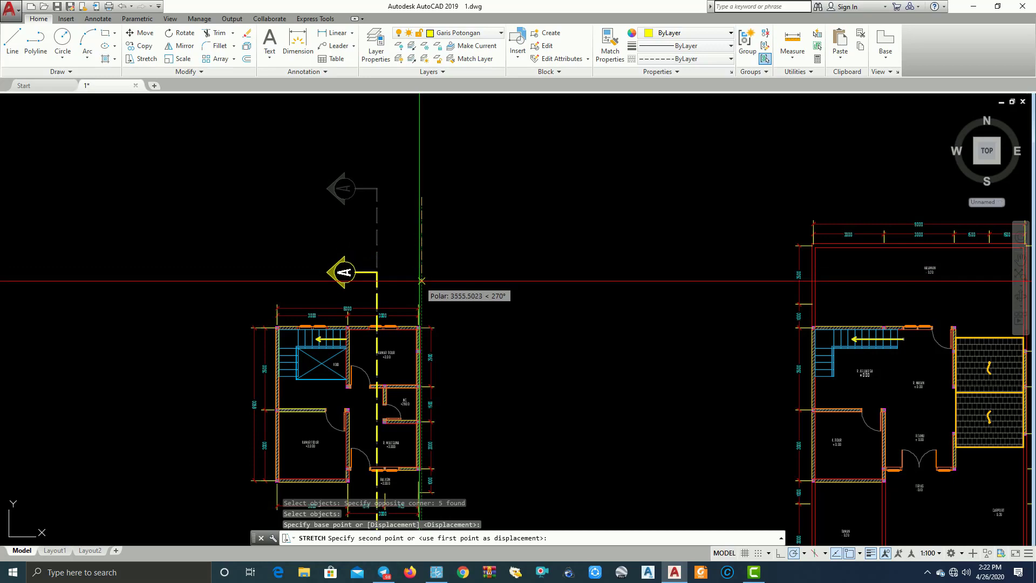
{"action": "left_click", "coordinate": [422, 281]}
{"action": "middle_click_drag", "start_coordinate": [455, 418], "coordinate": [511, 154]}
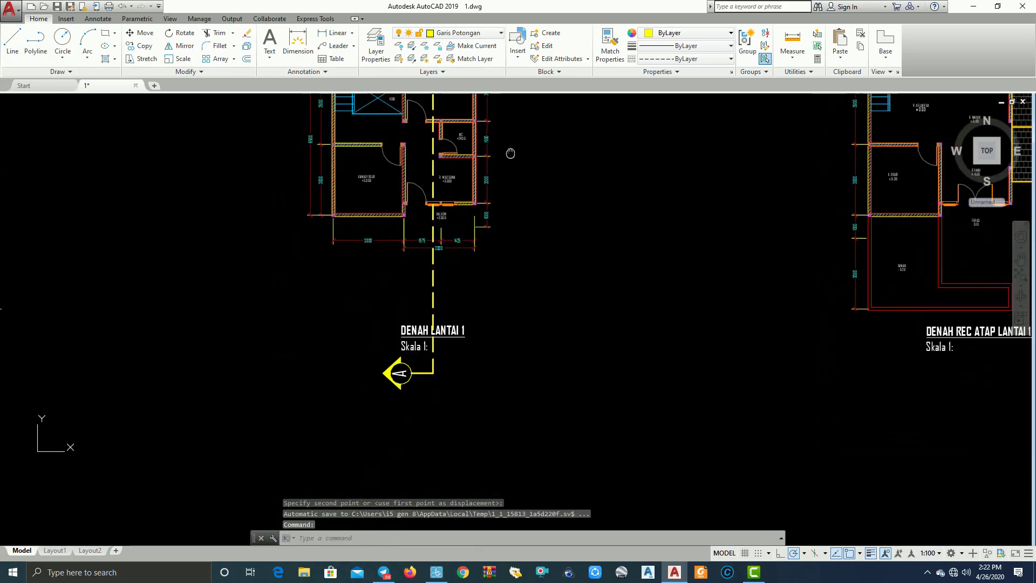
{"action": "scroll", "coordinate": [410, 413], "scroll_direction": "up", "scroll_amount": 4}
Stretch the middle plan's bottom A marker upward at 90° to just above the DENAH LANTAI 1 title.
{"action": "left_click", "coordinate": [151, 61]}
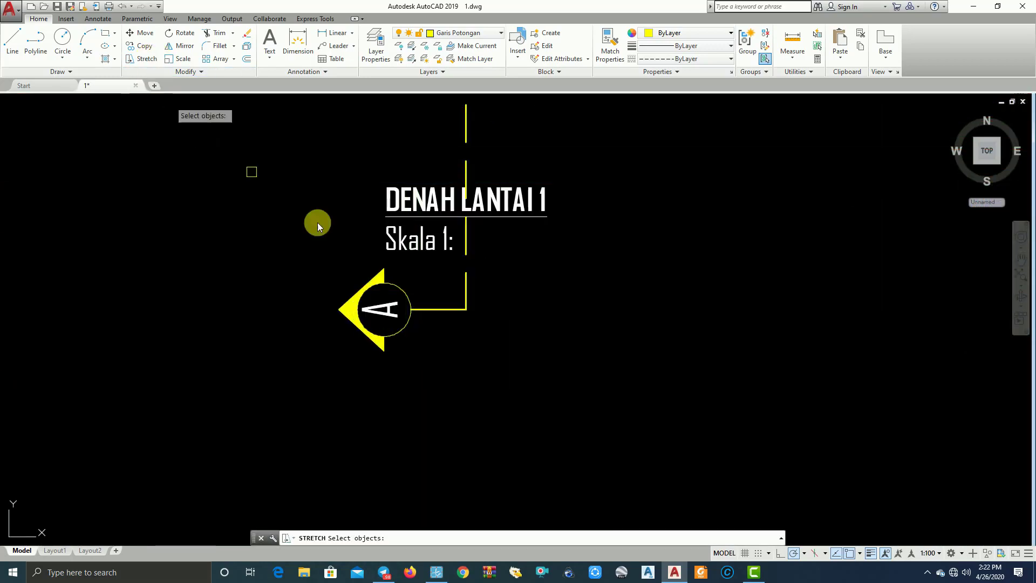
{"action": "left_click", "coordinate": [542, 364]}
{"action": "left_click", "coordinate": [351, 270]}
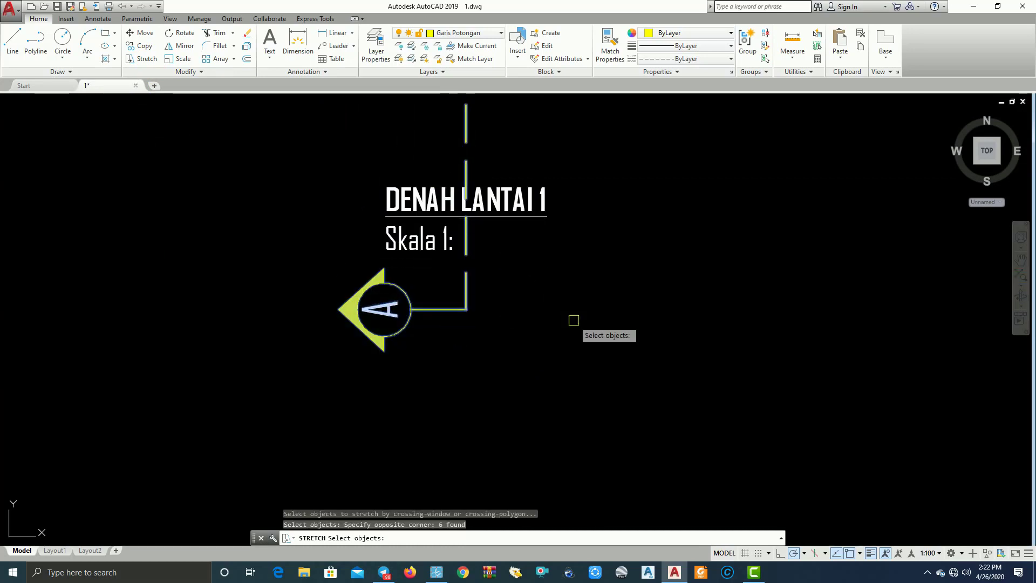
{"action": "scroll", "coordinate": [588, 322], "scroll_direction": "down", "scroll_amount": 2}
{"action": "key", "text": "Return"}
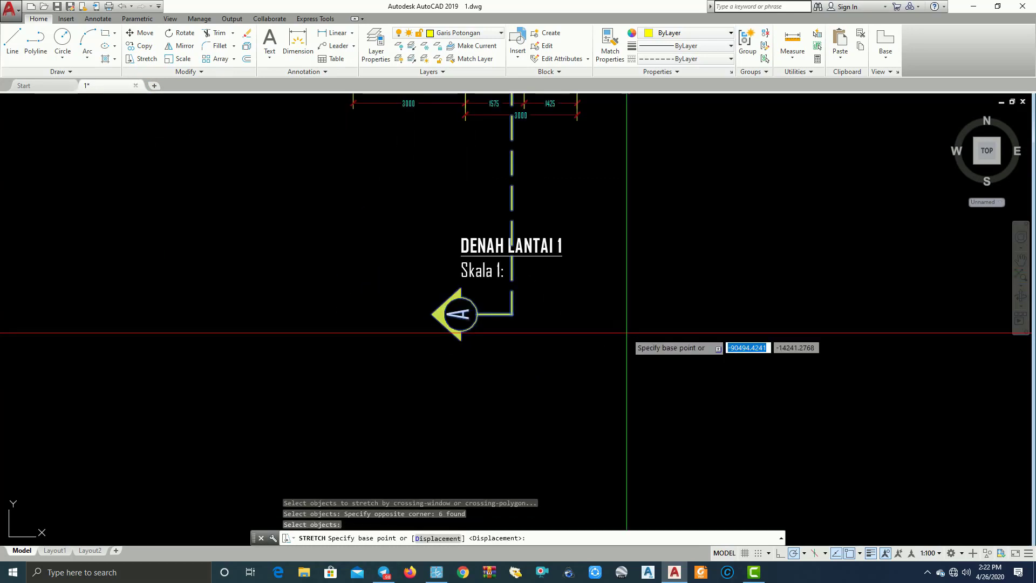
{"action": "left_click", "coordinate": [626, 332]}
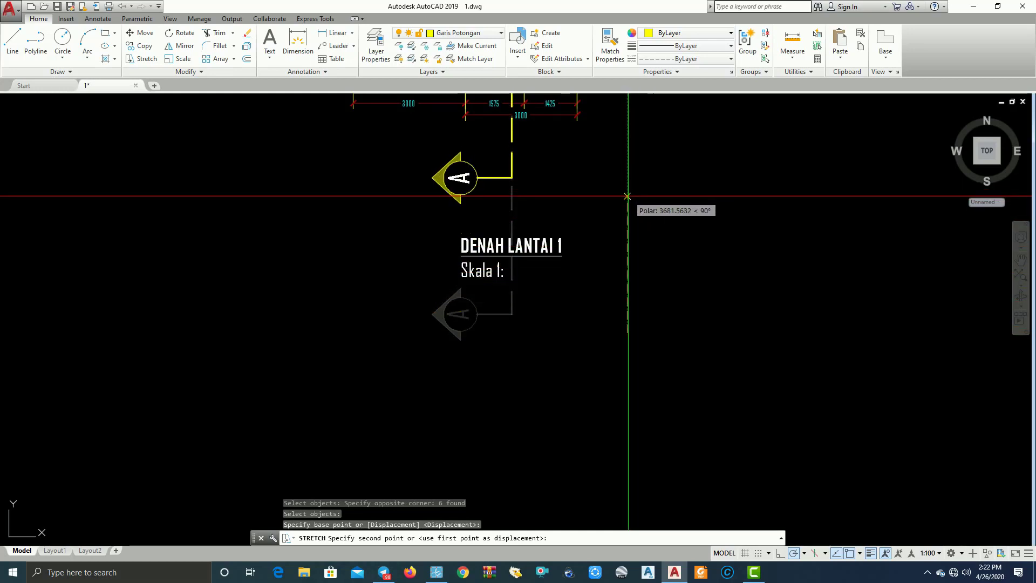
{"action": "left_click", "coordinate": [627, 193]}
{"action": "scroll", "coordinate": [627, 190], "scroll_direction": "down", "scroll_amount": 8}
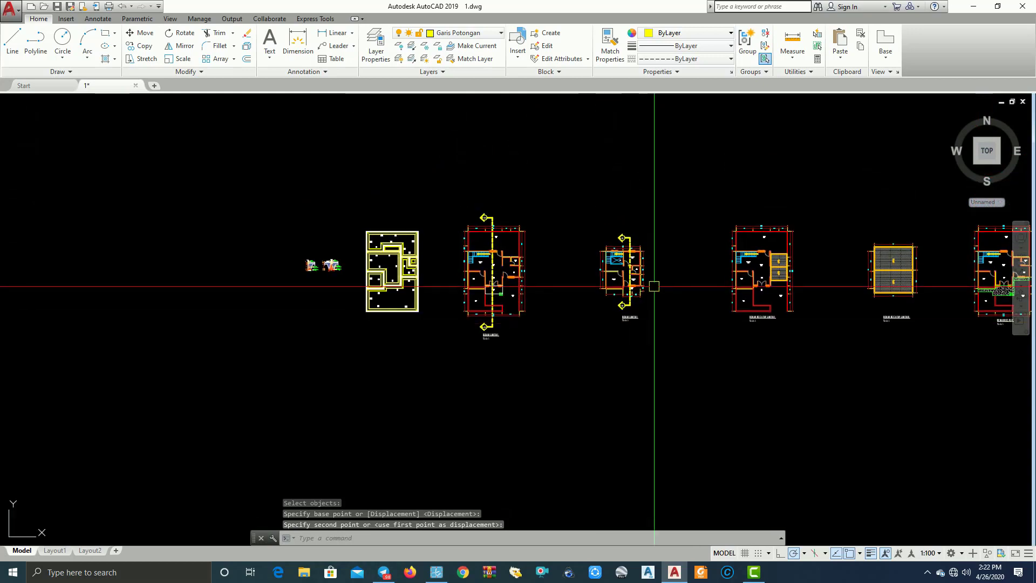
{"action": "scroll", "coordinate": [654, 287], "scroll_direction": "up", "scroll_amount": 4}
{"action": "mouse_move", "coordinate": [447, 283]}
{"action": "middle_mouse_down"}
{"action": "mouse_move", "coordinate": [506, 280]}
{"action": "mouse_move", "coordinate": [474, 311]}
{"action": "mouse_move", "coordinate": [502, 318]}
{"action": "middle_mouse_up"}
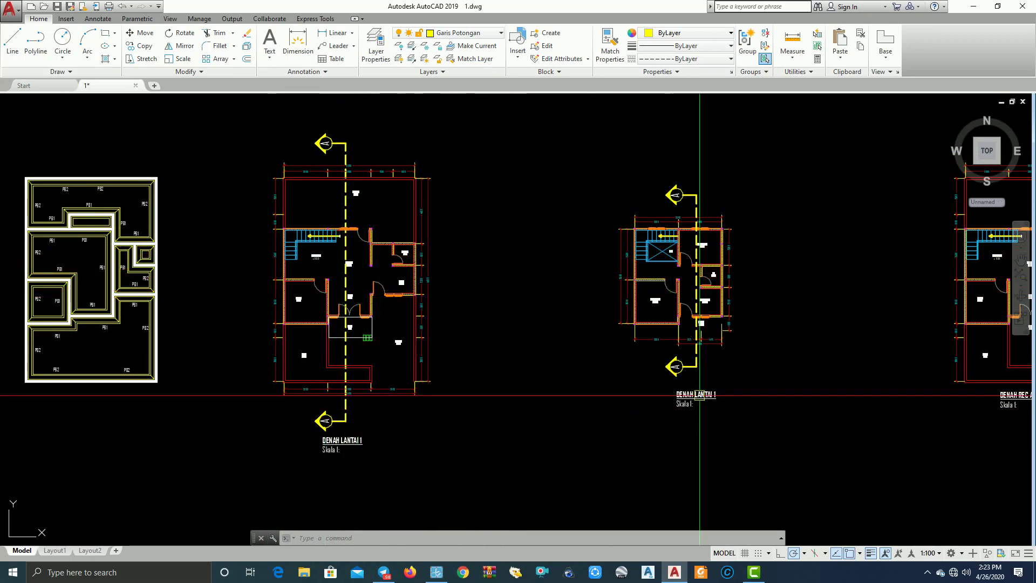
Select the left plan's whole vertical A section line, including both end markers.
{"action": "scroll", "coordinate": [700, 396], "scroll_direction": "up", "scroll_amount": 2}
{"action": "left_click", "coordinate": [684, 351]}
{"action": "left_click", "coordinate": [684, 370]}
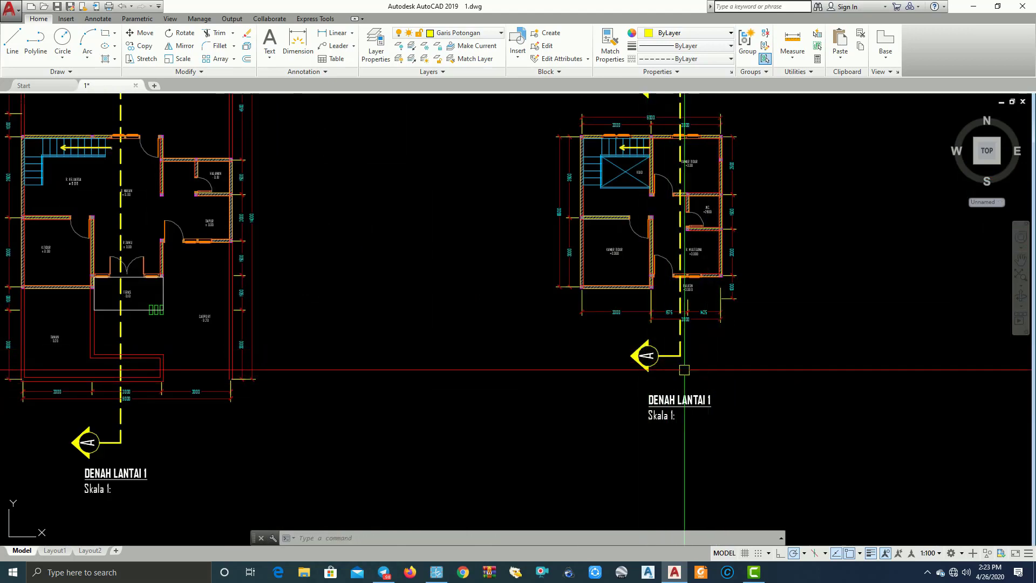
{"action": "scroll", "coordinate": [685, 370], "scroll_direction": "down", "scroll_amount": 3}
{"action": "scroll", "coordinate": [371, 429], "scroll_direction": "up", "scroll_amount": 3}
{"action": "left_click", "coordinate": [135, 429]}
{"action": "left_click", "coordinate": [254, 324]}
{"action": "scroll", "coordinate": [261, 319], "scroll_direction": "down", "scroll_amount": 2}
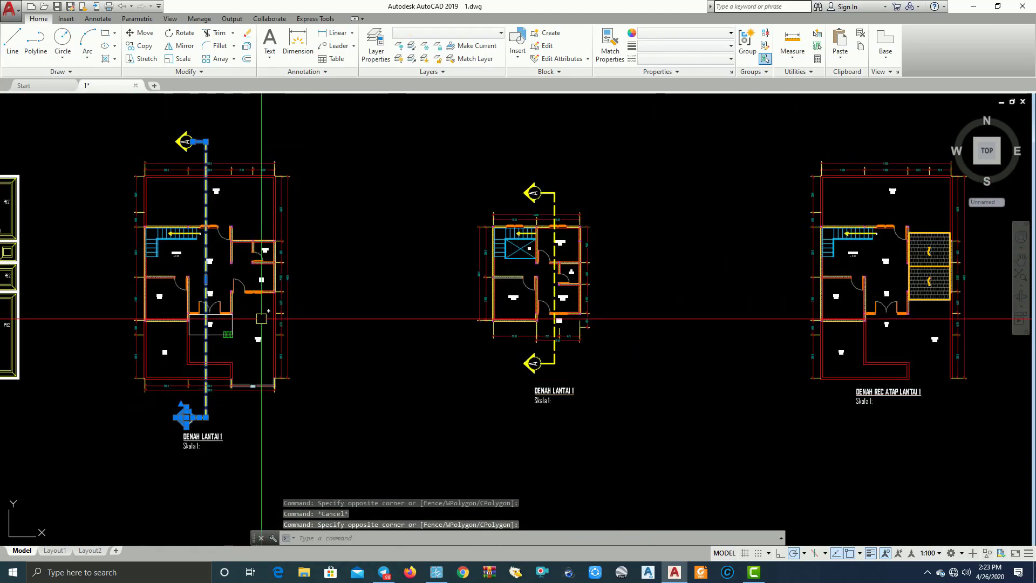
{"action": "scroll", "coordinate": [261, 171], "scroll_direction": "up", "scroll_amount": 1}
{"action": "scroll", "coordinate": [261, 171], "scroll_direction": "up", "scroll_amount": 2}
{"action": "left_click", "coordinate": [269, 132]}
{"action": "left_click", "coordinate": [278, 211]}
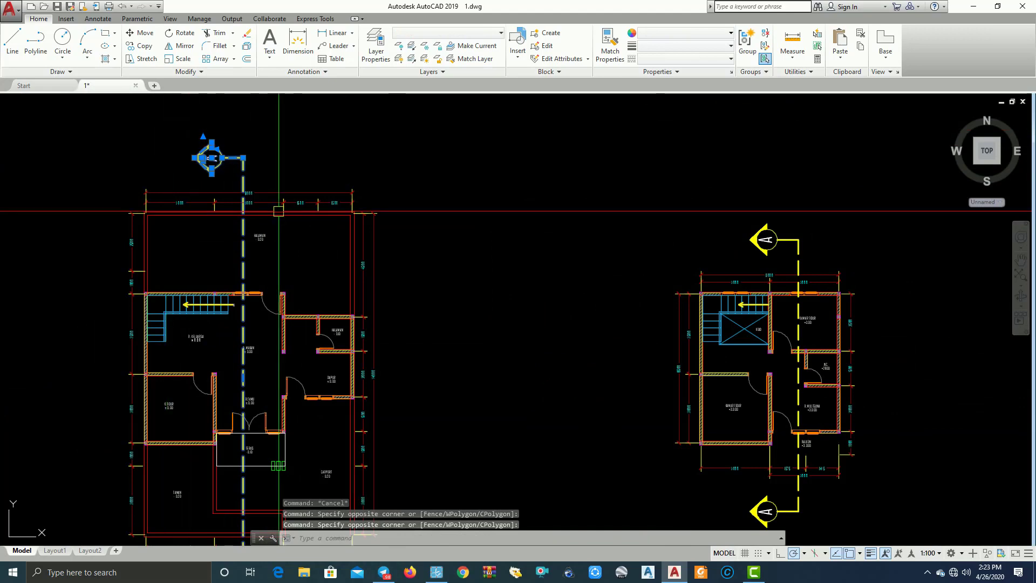
{"action": "scroll", "coordinate": [372, 263], "scroll_direction": "down", "scroll_amount": 2}
Copy the selected section line with CO into open space above the floor plans.
{"action": "type", "text": "co"}
{"action": "key", "text": "Return"}
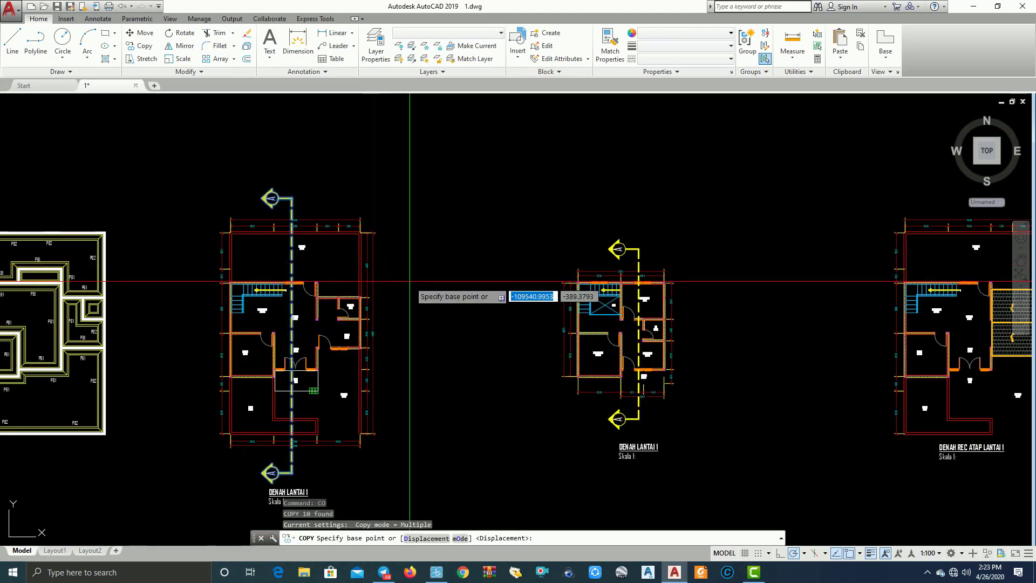
{"action": "left_click", "coordinate": [410, 281]}
{"action": "scroll", "coordinate": [443, 259], "scroll_direction": "down", "scroll_amount": 2}
{"action": "scroll", "coordinate": [444, 306], "scroll_direction": "down", "scroll_amount": 2}
{"action": "scroll", "coordinate": [458, 259], "scroll_direction": "up", "scroll_amount": 3}
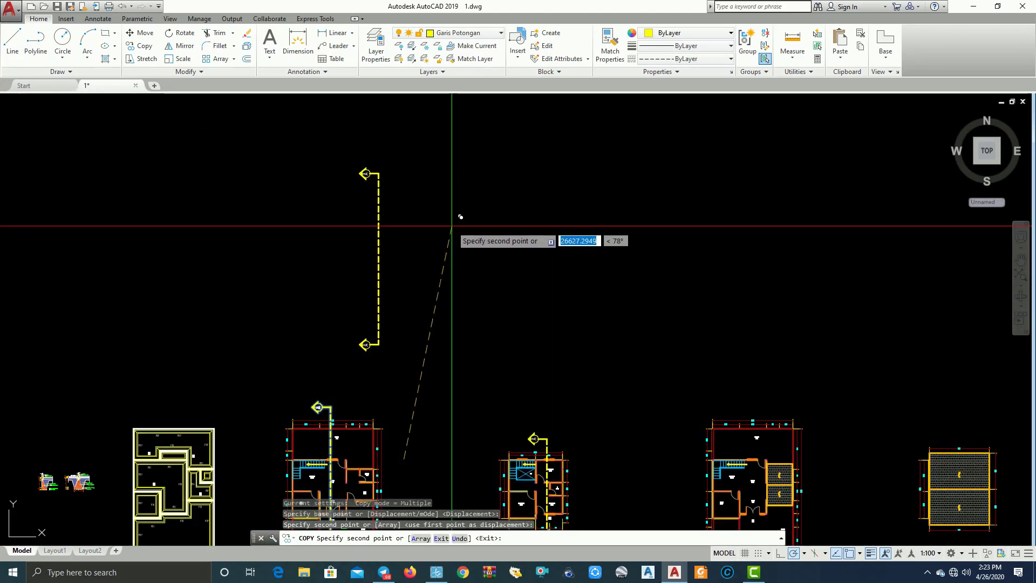
{"action": "key", "text": "Escape"}
{"action": "left_click", "coordinate": [421, 363]}
{"action": "left_click", "coordinate": [328, 144]}
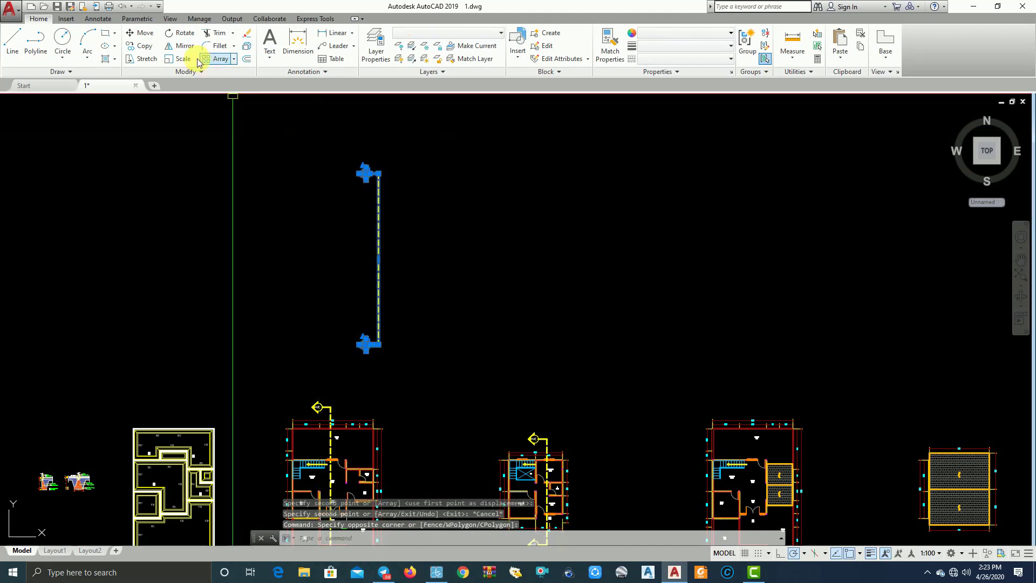
Rotate the copied section line 90° about its midpoint so it runs horizontally.
{"action": "left_click", "coordinate": [182, 33]}
{"action": "left_click", "coordinate": [378, 259]}
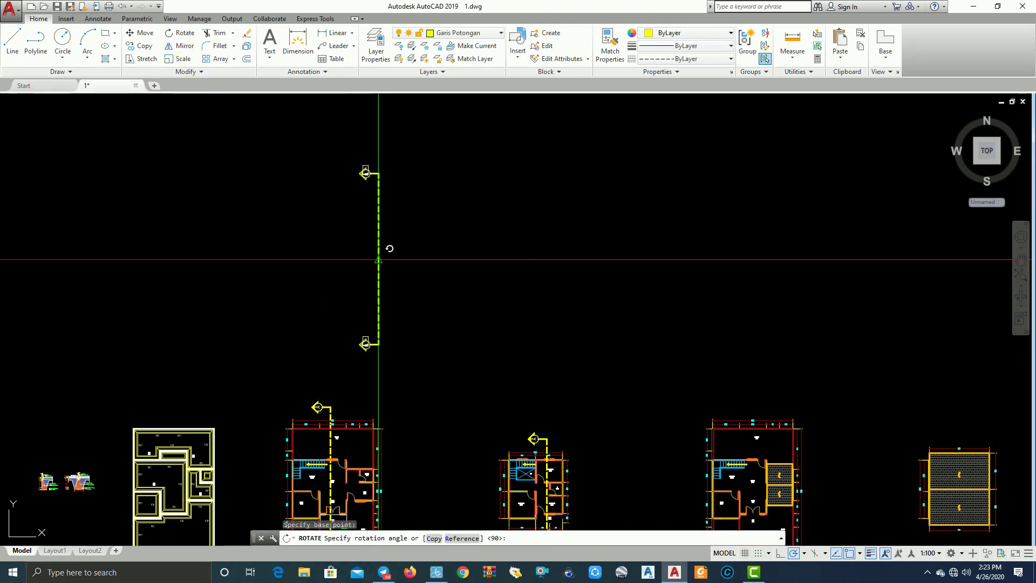
{"action": "left_click", "coordinate": [378, 379]}
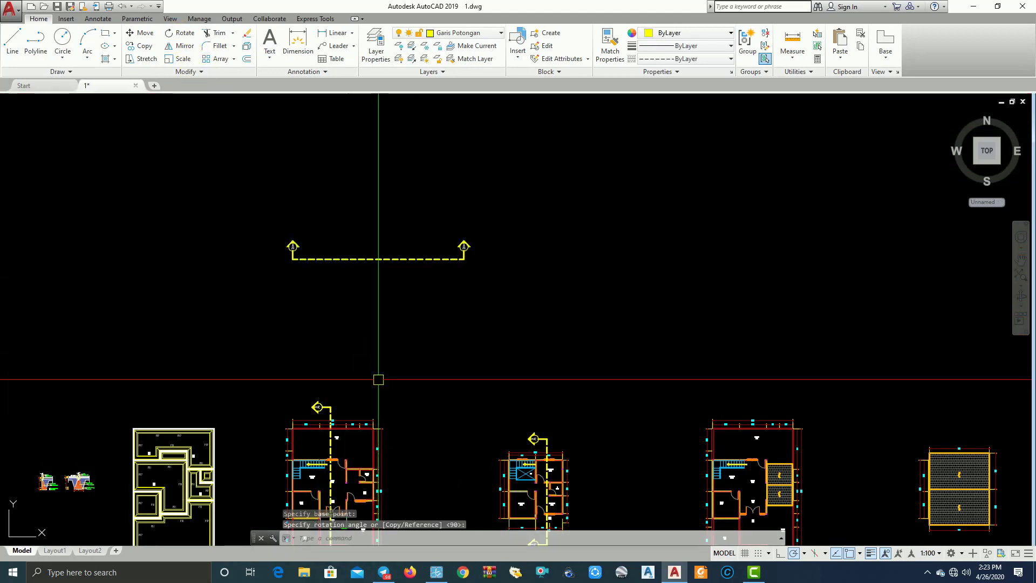
{"action": "middle_click_drag", "start_coordinate": [378, 379], "coordinate": [499, 348]}
Move the horizontal section line toward the middle of the left floor plan.
{"action": "left_click_drag", "start_coordinate": [389, 183], "coordinate": [666, 293]}
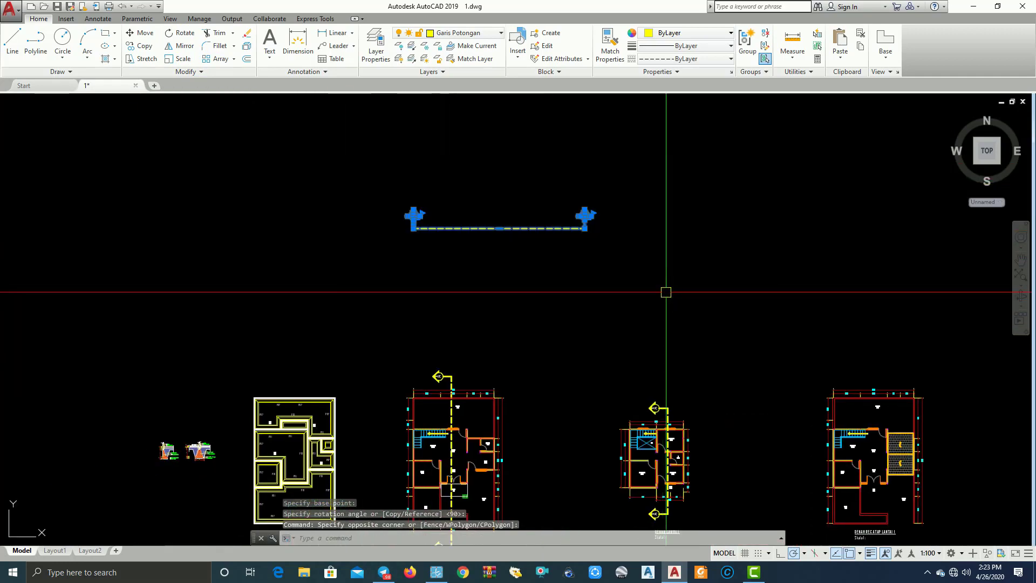
{"action": "type", "text": "m"}
{"action": "key", "text": "Return"}
{"action": "left_click", "coordinate": [620, 303]}
{"action": "middle_click_drag", "start_coordinate": [575, 294], "coordinate": [593, 178]}
{"action": "scroll", "coordinate": [594, 286], "scroll_direction": "up", "scroll_amount": 2}
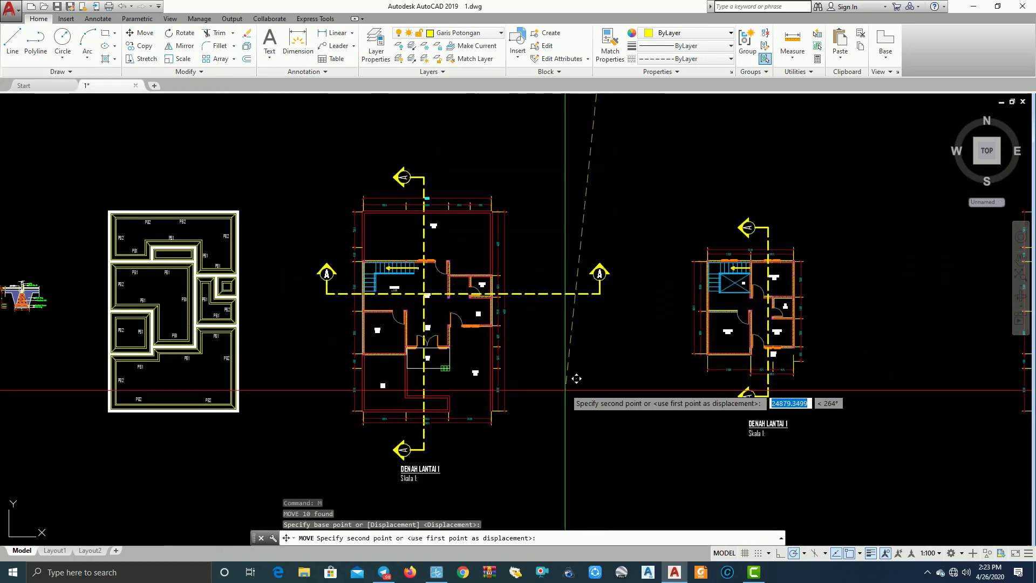
{"action": "scroll", "coordinate": [771, 402], "scroll_direction": "up", "scroll_amount": 2}
{"action": "scroll", "coordinate": [575, 380], "scroll_direction": "up", "scroll_amount": 2}
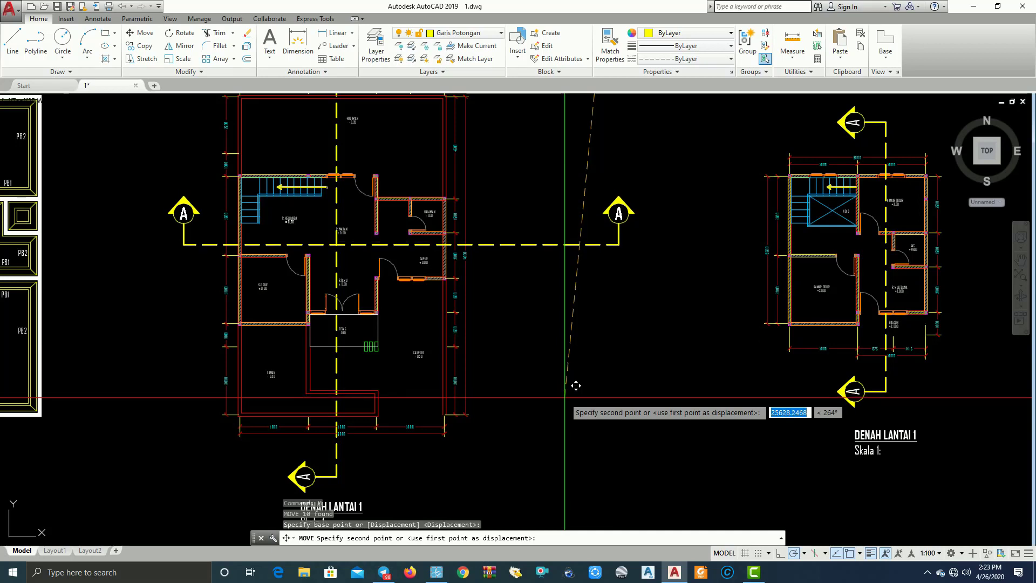
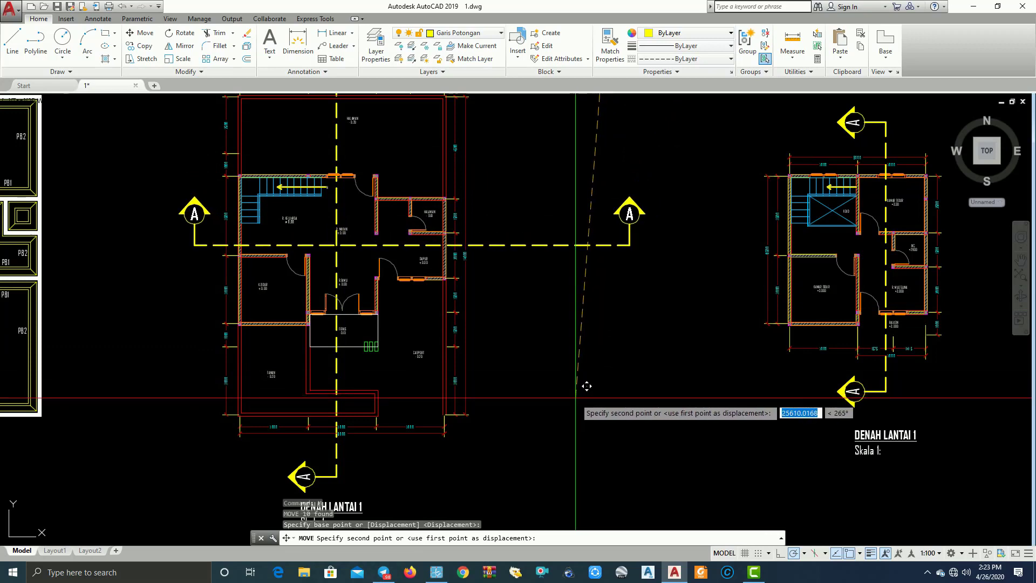
Stretch the section line's right A callout end leftward to sit just past the plan's right wall.
{"action": "left_click", "coordinate": [587, 384]}
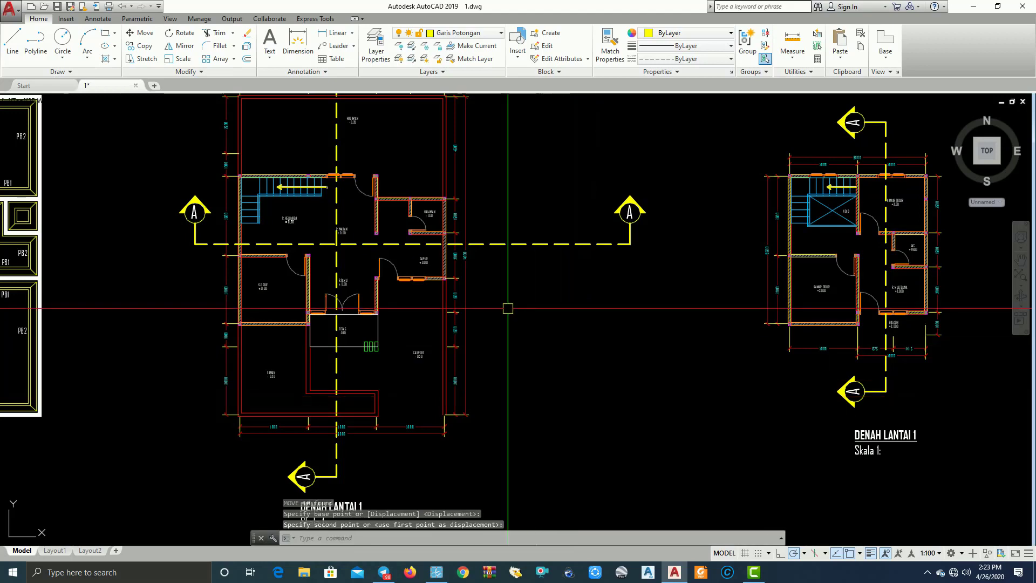
{"action": "middle_click_drag", "start_coordinate": [588, 385], "coordinate": [596, 470]}
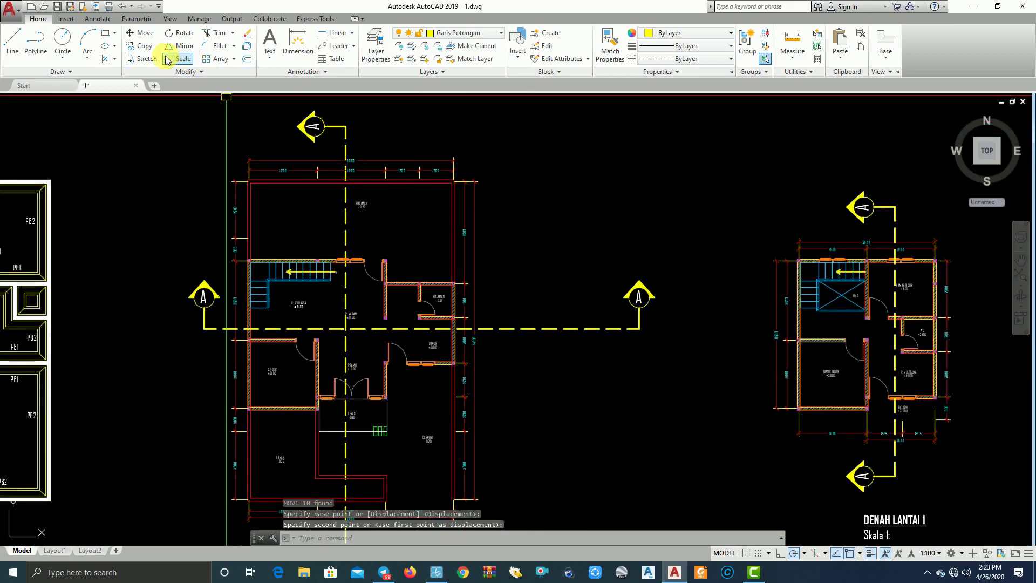
{"action": "left_click", "coordinate": [141, 58]}
{"action": "left_click", "coordinate": [680, 384]}
{"action": "left_click", "coordinate": [576, 254]}
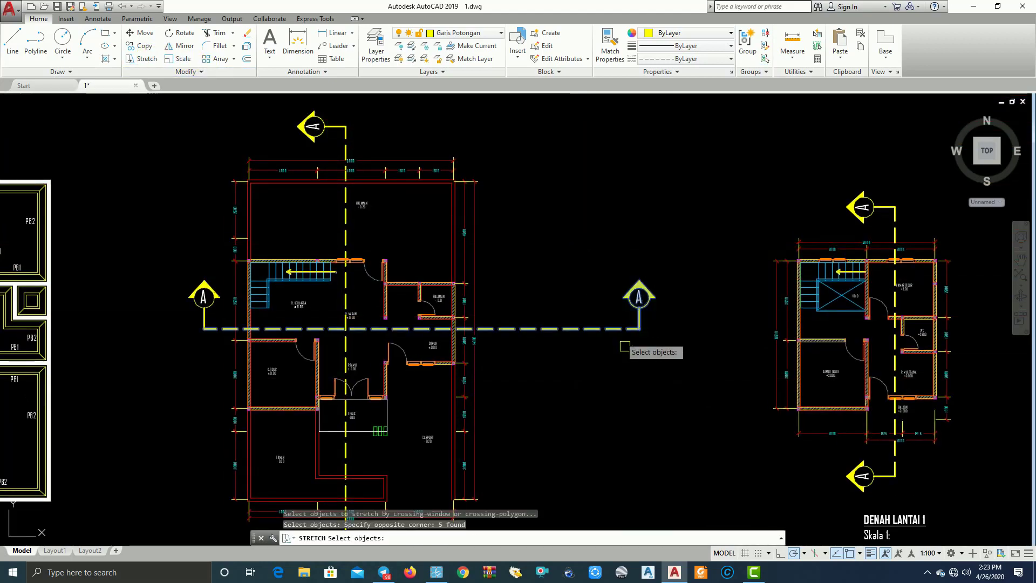
{"action": "key", "text": "Return"}
{"action": "left_click", "coordinate": [664, 393]}
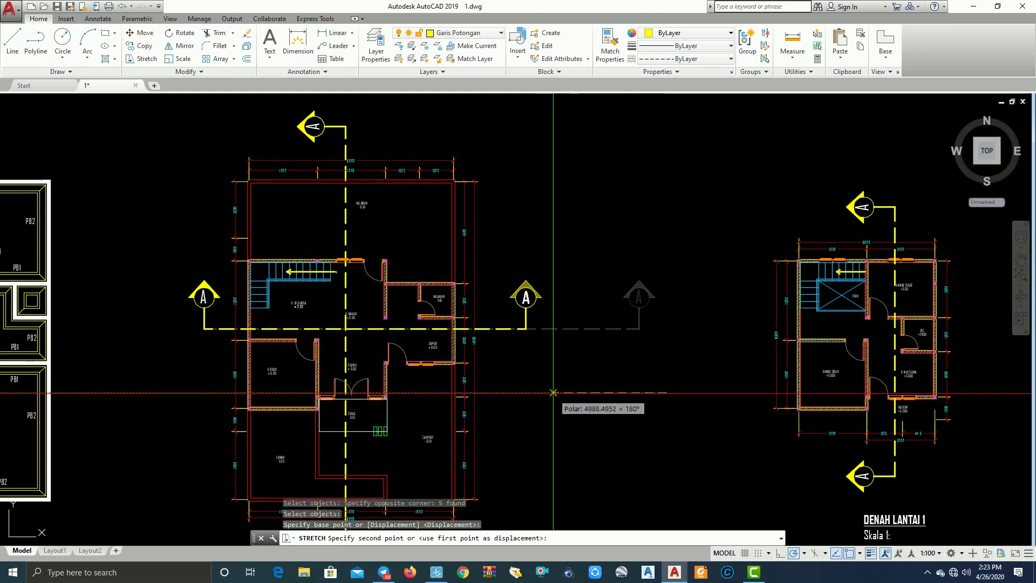
{"action": "left_click", "coordinate": [537, 392]}
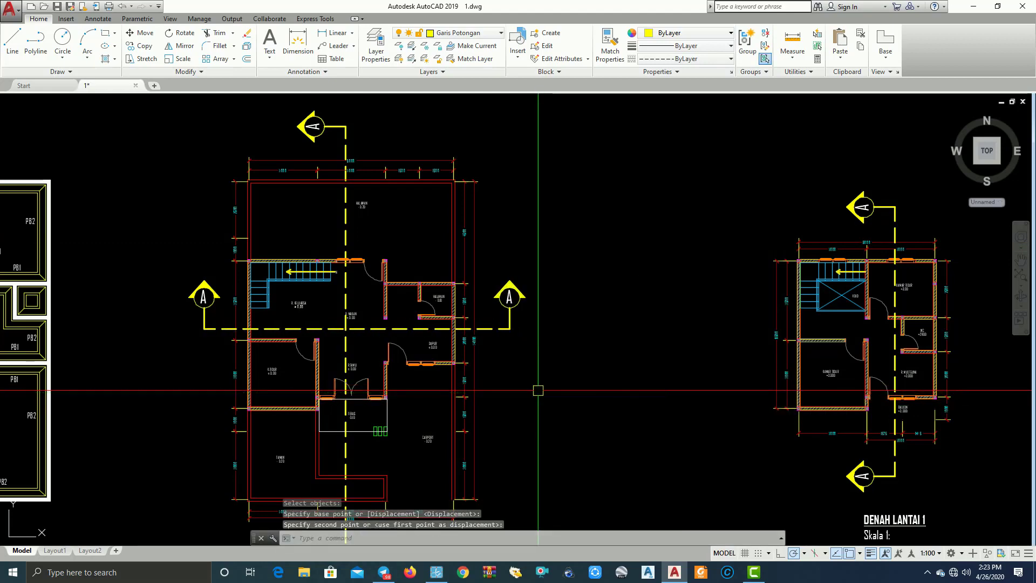
{"action": "scroll", "coordinate": [542, 378], "scroll_direction": "down", "scroll_amount": 2}
{"action": "middle_click_drag", "start_coordinate": [548, 359], "coordinate": [523, 346]}
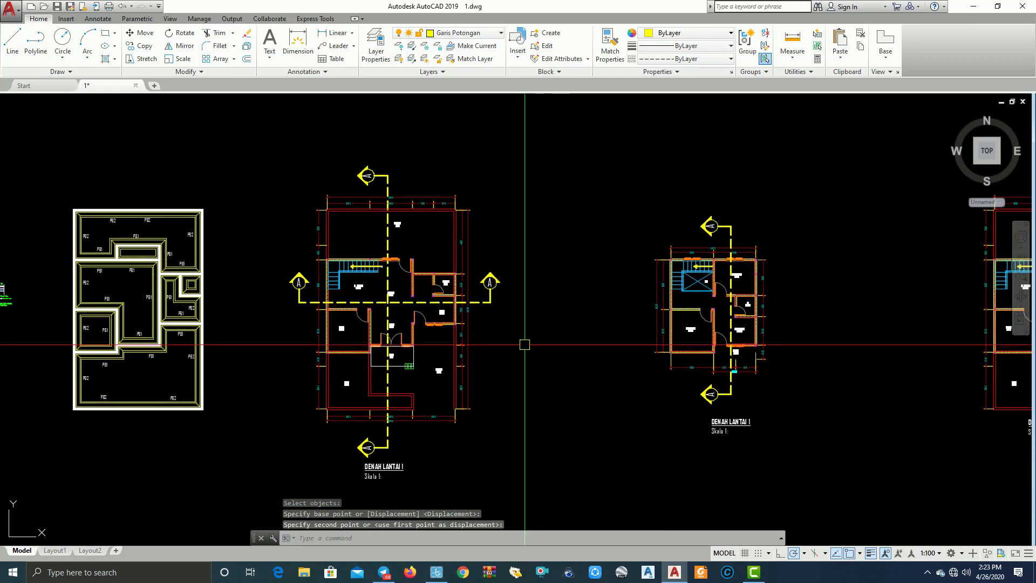
Select both A callouts and the section line, then cancel an attempted copy.
{"action": "scroll", "coordinate": [511, 313], "scroll_direction": "up", "scroll_amount": 2}
{"action": "left_click", "coordinate": [509, 318]}
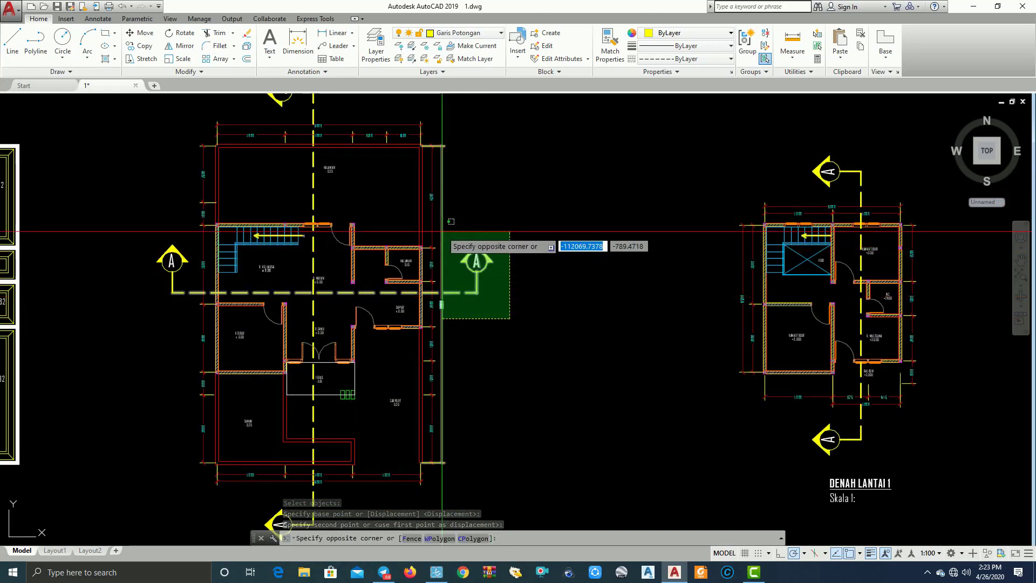
{"action": "left_click", "coordinate": [455, 234]}
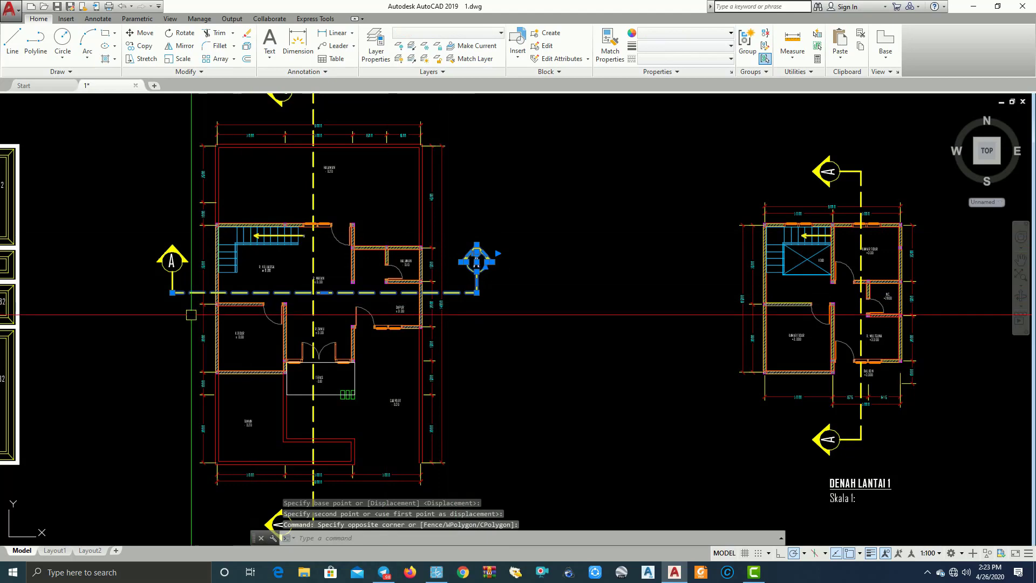
{"action": "left_click", "coordinate": [172, 262]}
{"action": "type", "text": "c"}
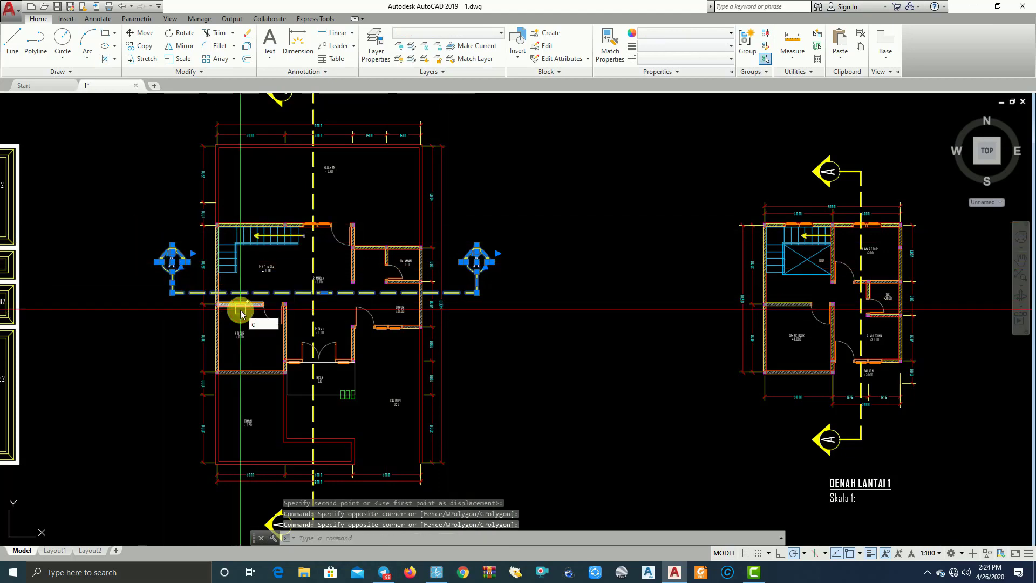
{"action": "type", "text": "o"}
{"action": "key", "text": "Return"}
{"action": "key", "text": "Return"}
{"action": "scroll", "coordinate": [236, 221], "scroll_direction": "up", "scroll_amount": 3}
{"action": "scroll", "coordinate": [236, 221], "scroll_direction": "up", "scroll_amount": 2}
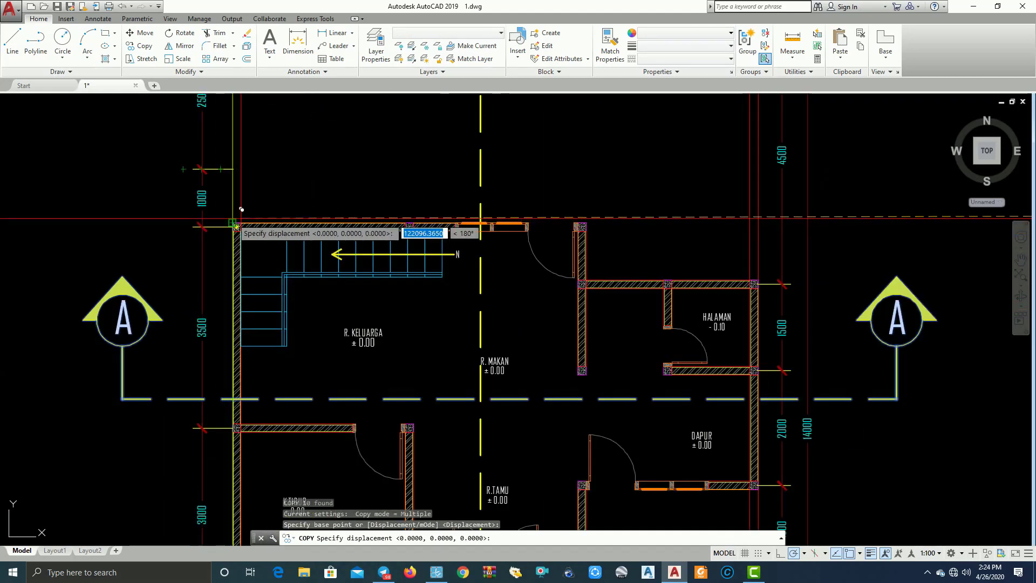
{"action": "key", "text": "Escape"}
Change the right callout's letter from A to B.
{"action": "scroll", "coordinate": [242, 215], "scroll_direction": "down", "scroll_amount": 5}
{"action": "scroll", "coordinate": [556, 351], "scroll_direction": "up", "scroll_amount": 3}
{"action": "middle_click_drag", "start_coordinate": [486, 323], "coordinate": [555, 351]}
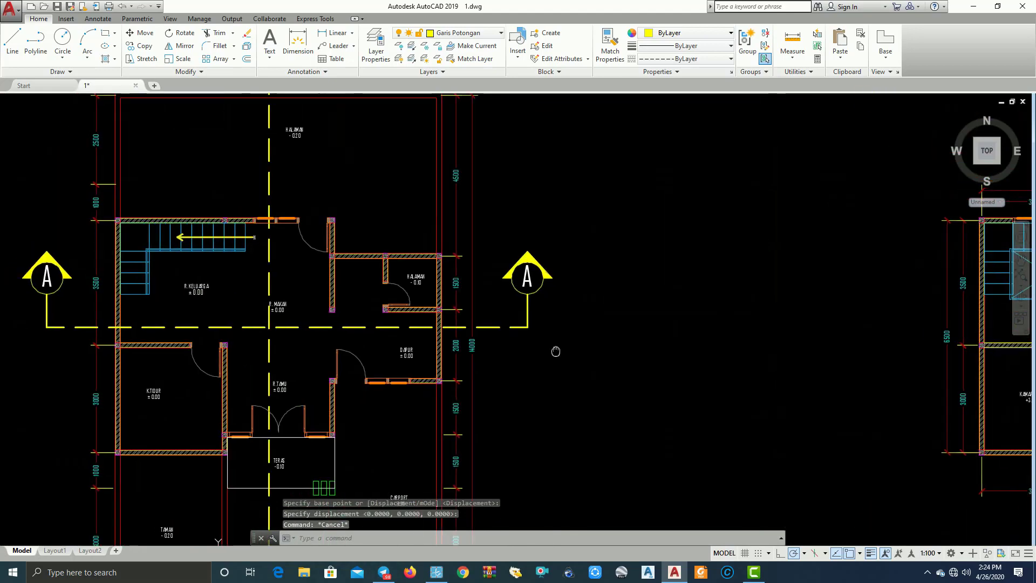
{"action": "scroll", "coordinate": [527, 278], "scroll_direction": "up", "scroll_amount": 2}
{"action": "double_click", "coordinate": [521, 281]}
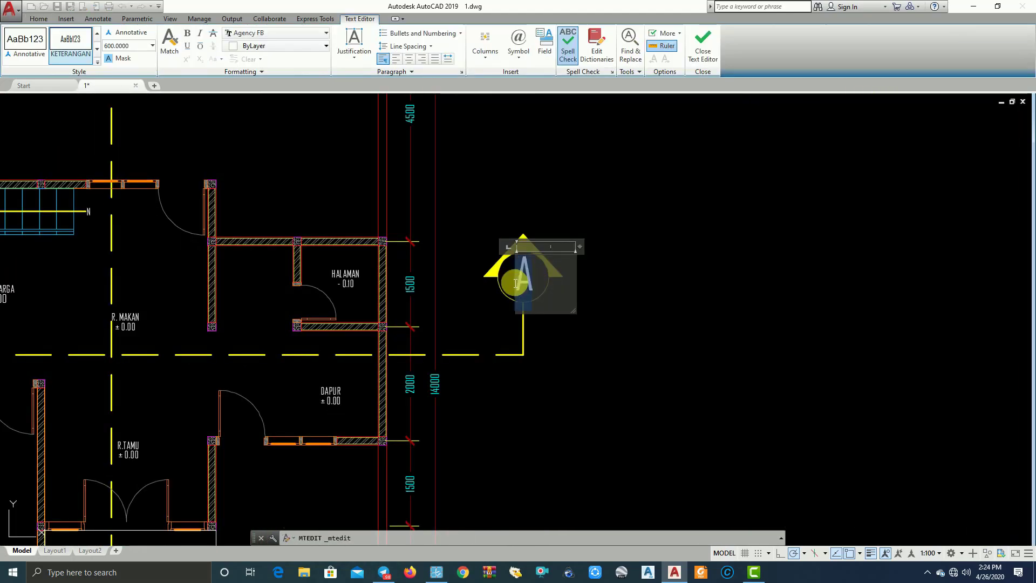
{"action": "type", "text": "B"}
{"action": "left_click", "coordinate": [687, 386]}
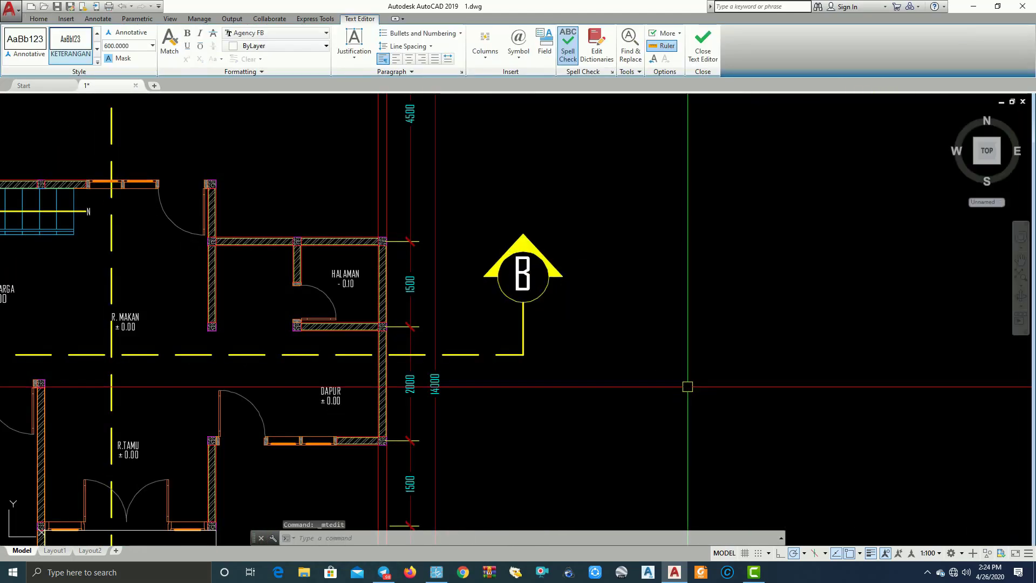
Change the left callout's letter from A to B.
{"action": "scroll", "coordinate": [687, 386], "scroll_direction": "down", "scroll_amount": 3}
{"action": "scroll", "coordinate": [324, 309], "scroll_direction": "up", "scroll_amount": 3}
{"action": "scroll", "coordinate": [323, 310], "scroll_direction": "up", "scroll_amount": 2}
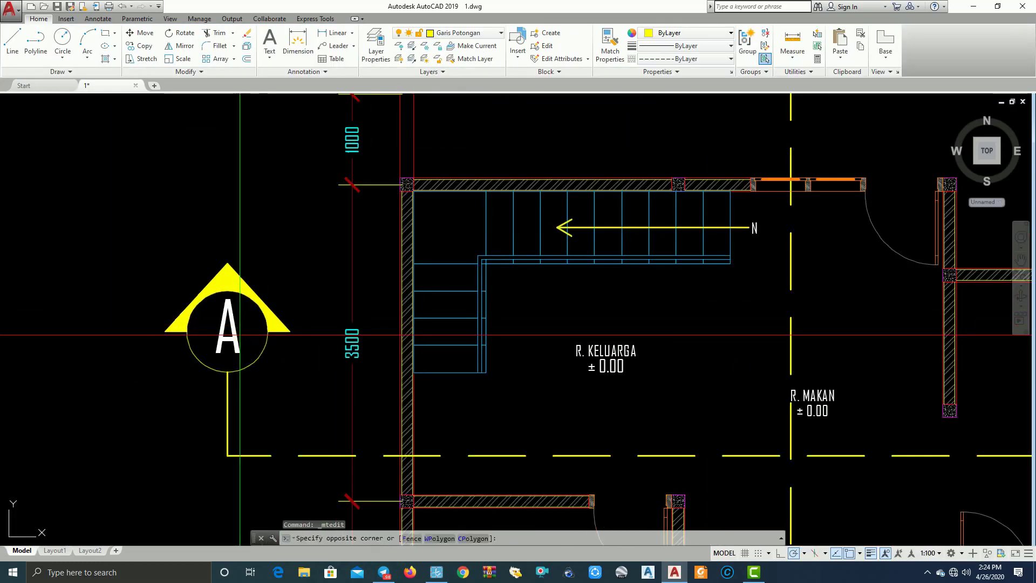
{"action": "double_click", "coordinate": [249, 345]}
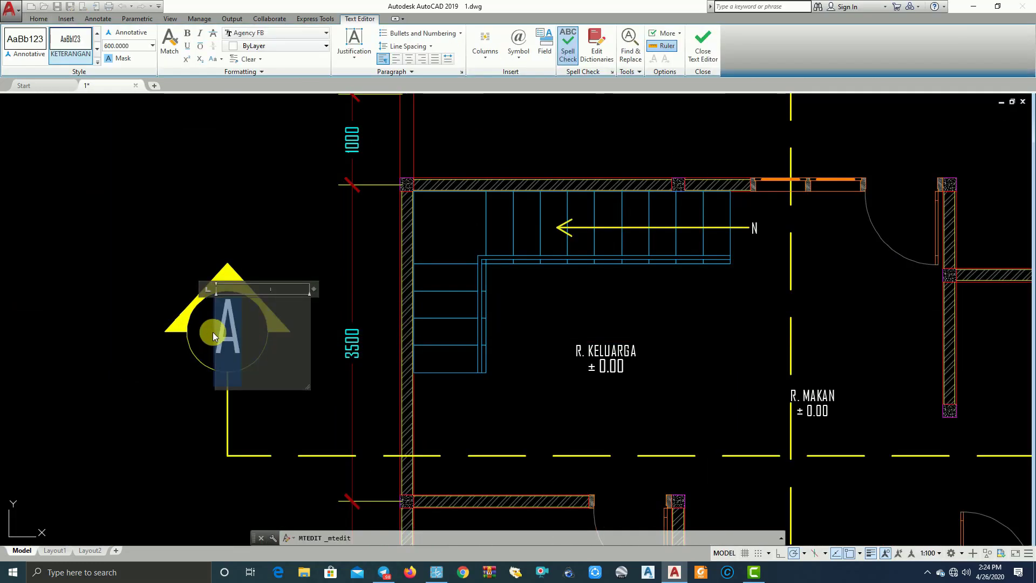
{"action": "type", "text": "b"}
{"action": "key", "text": "BackSpace"}
{"action": "type", "text": "B"}
{"action": "left_click", "coordinate": [175, 290]}
Select the left B callout together with the section line.
{"action": "scroll", "coordinate": [175, 289], "scroll_direction": "down", "scroll_amount": 3}
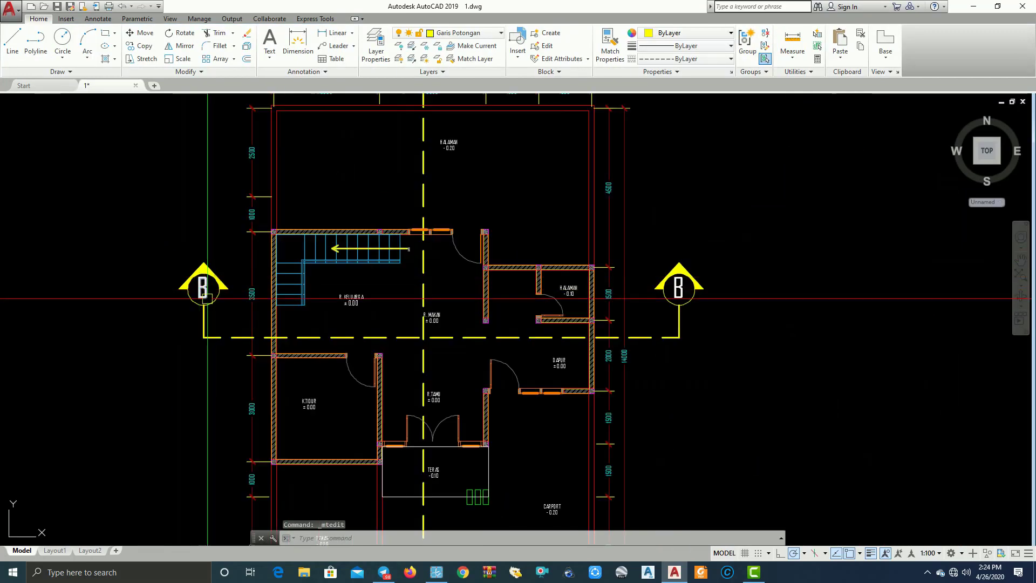
{"action": "left_click", "coordinate": [238, 319]}
{"action": "left_click", "coordinate": [153, 250]}
{"action": "key", "text": "Escape"}
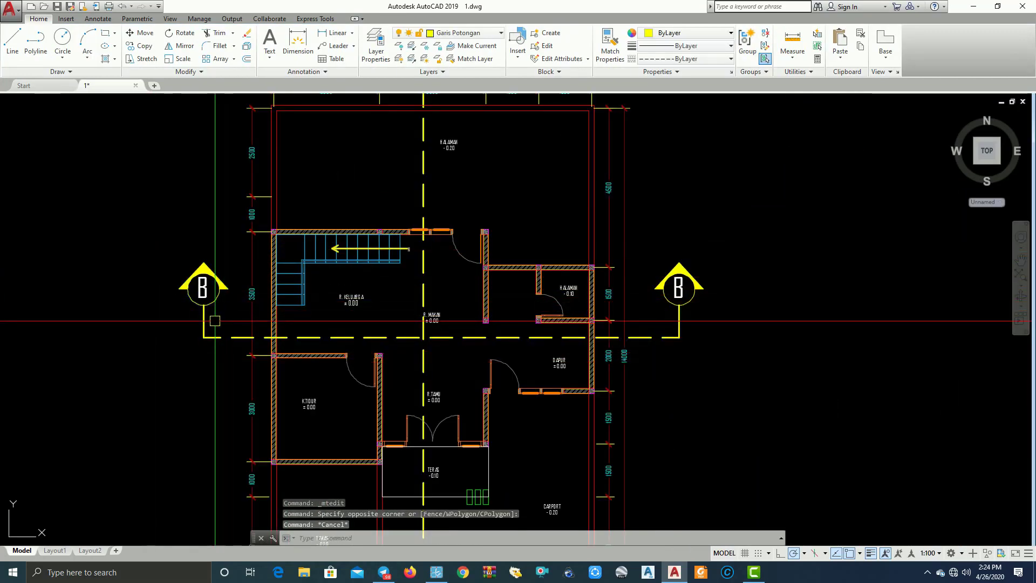
{"action": "left_click_drag", "start_coordinate": [215, 320], "coordinate": [138, 238]}
{"action": "left_click_drag", "start_coordinate": [725, 386], "coordinate": [657, 251]}
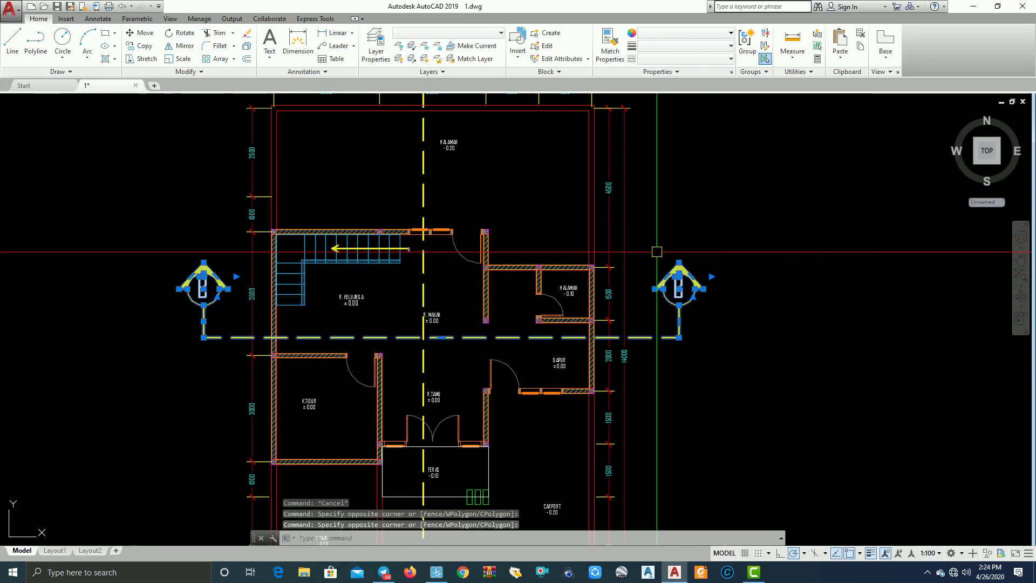
{"action": "type", "text": "co"}
{"action": "key", "text": "Return"}
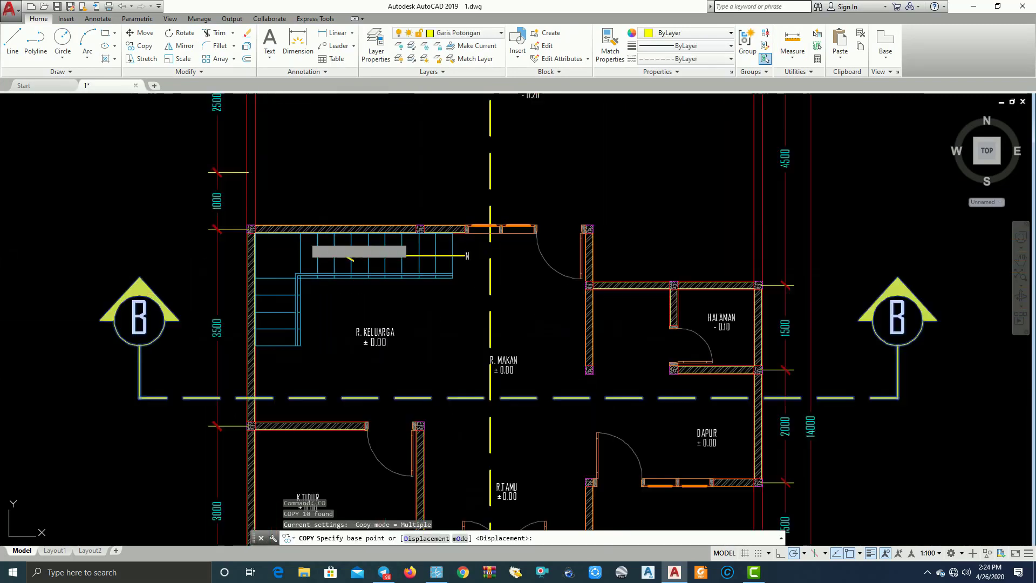
{"action": "scroll", "coordinate": [319, 240], "scroll_direction": "up", "scroll_amount": 5}
{"action": "left_click", "coordinate": [154, 220]}
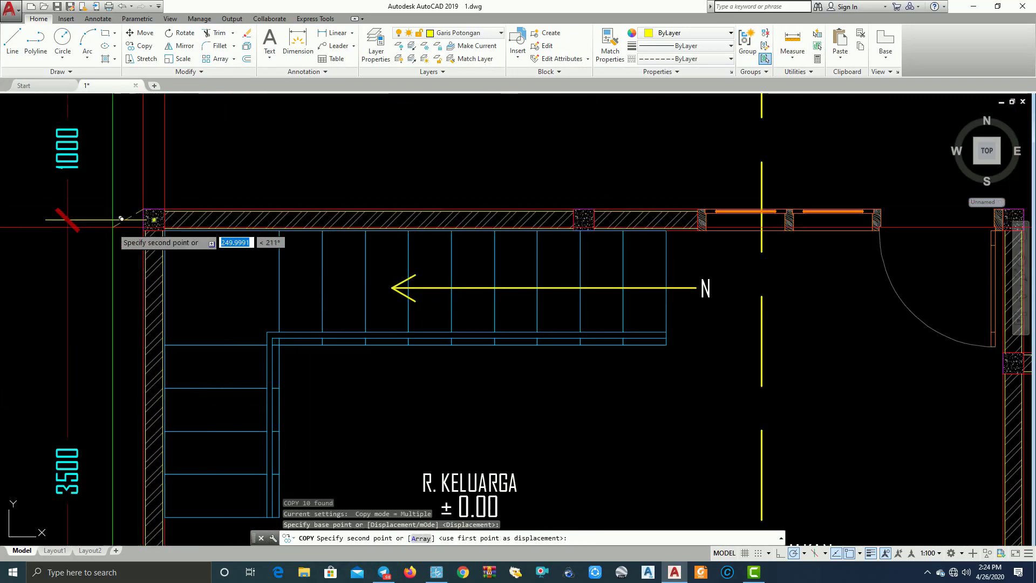
{"action": "scroll", "coordinate": [162, 227], "scroll_direction": "down", "scroll_amount": 5}
{"action": "scroll", "coordinate": [444, 247], "scroll_direction": "up", "scroll_amount": 4}
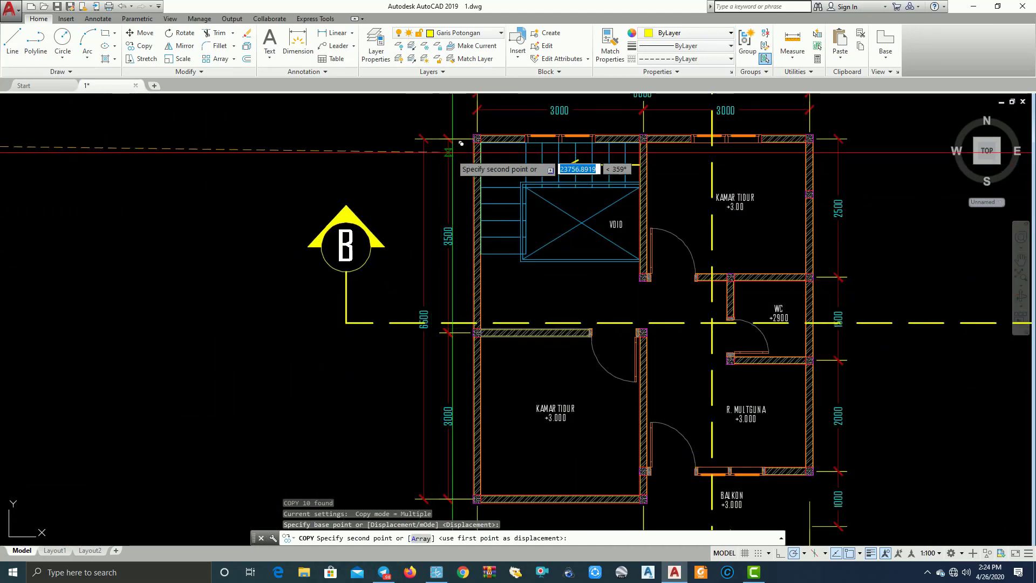
{"action": "scroll", "coordinate": [456, 151], "scroll_direction": "up", "scroll_amount": 4}
{"action": "left_click", "coordinate": [470, 108]}
{"action": "scroll", "coordinate": [391, 159], "scroll_direction": "down", "scroll_amount": 5}
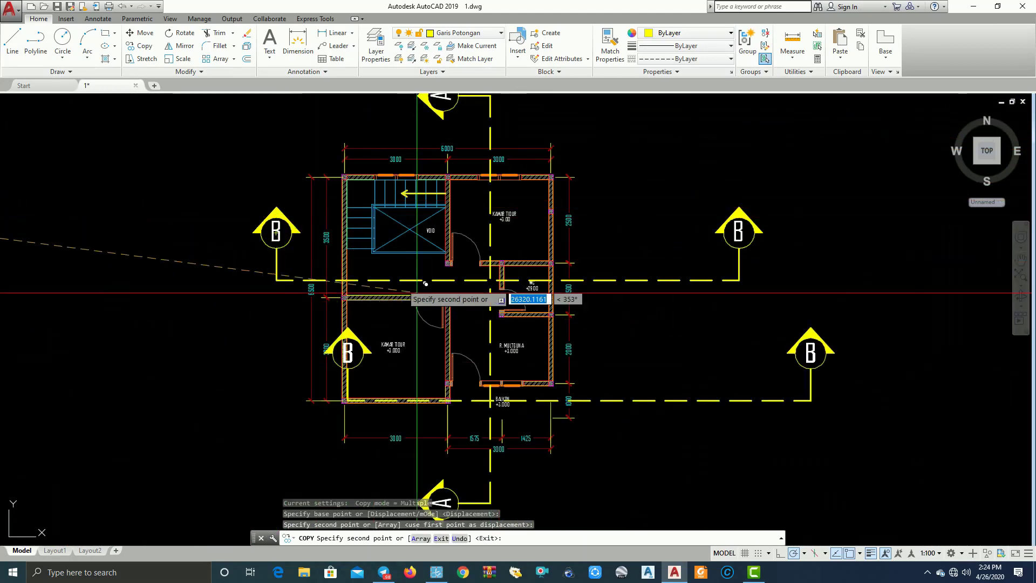
{"action": "key", "text": "Return"}
{"action": "scroll", "coordinate": [607, 370], "scroll_direction": "down", "scroll_amount": 2}
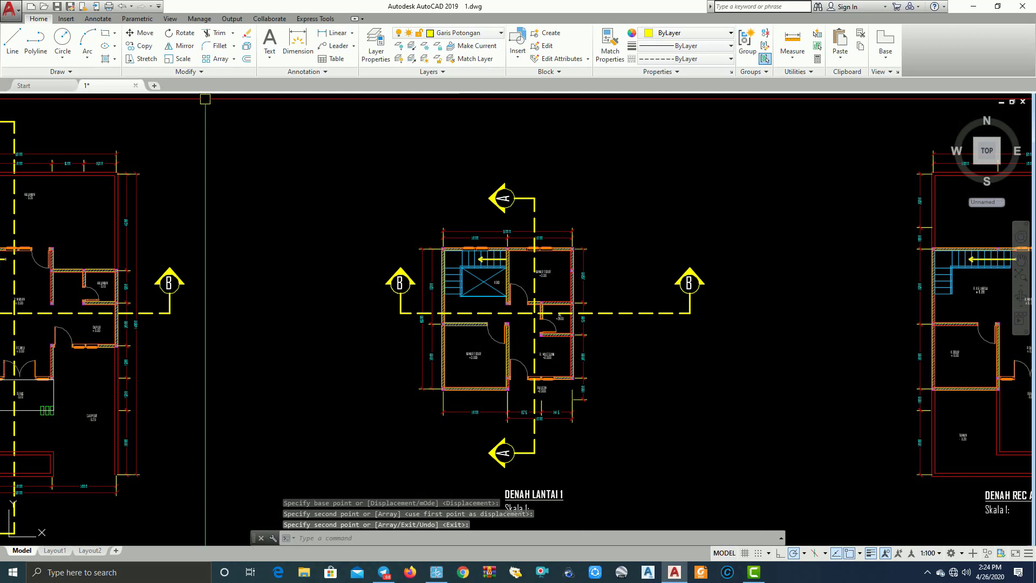
{"action": "left_click", "coordinate": [142, 59]}
{"action": "left_click", "coordinate": [616, 221]}
{"action": "key", "text": "Return"}
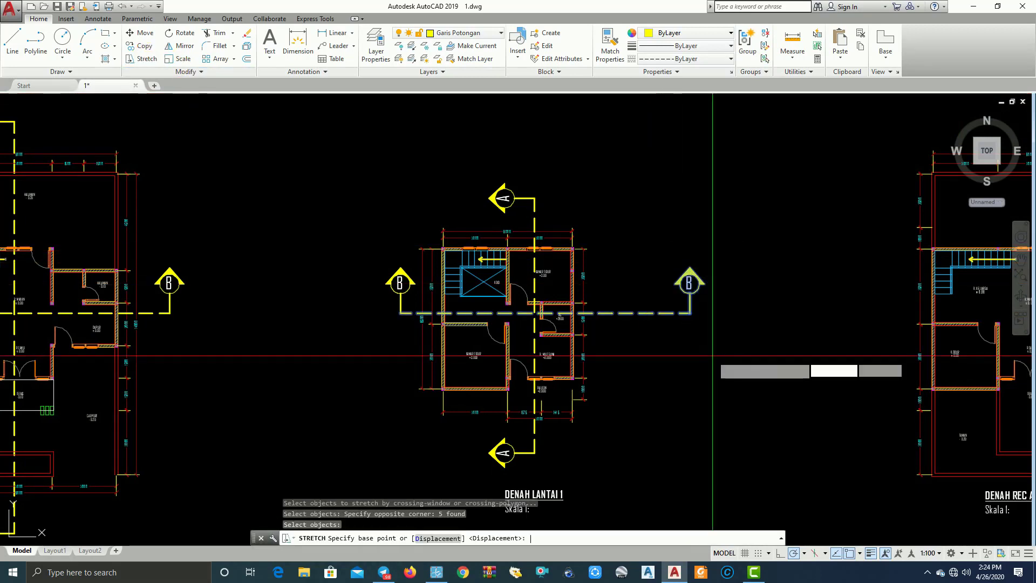
{"action": "left_click", "coordinate": [692, 360]}
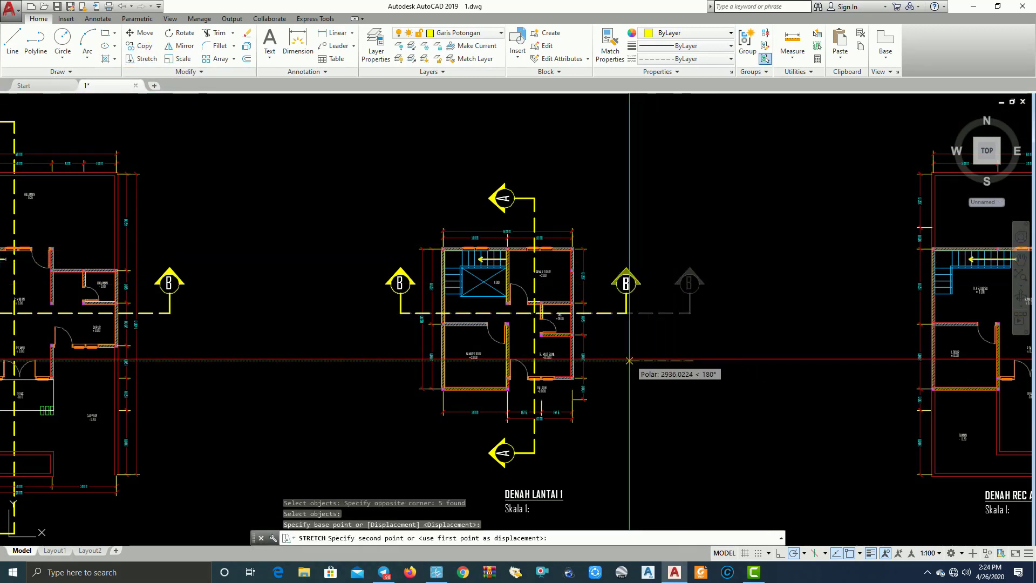
{"action": "left_click", "coordinate": [616, 360]}
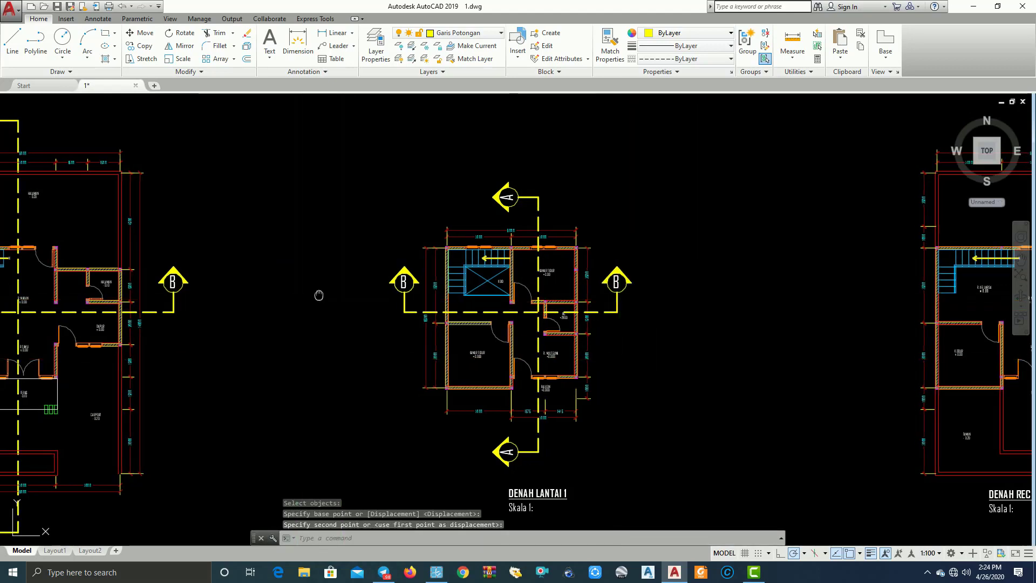
{"action": "middle_click_drag", "start_coordinate": [616, 360], "coordinate": [851, 361]}
{"action": "scroll", "coordinate": [254, 299], "scroll_direction": "down", "scroll_amount": 2}
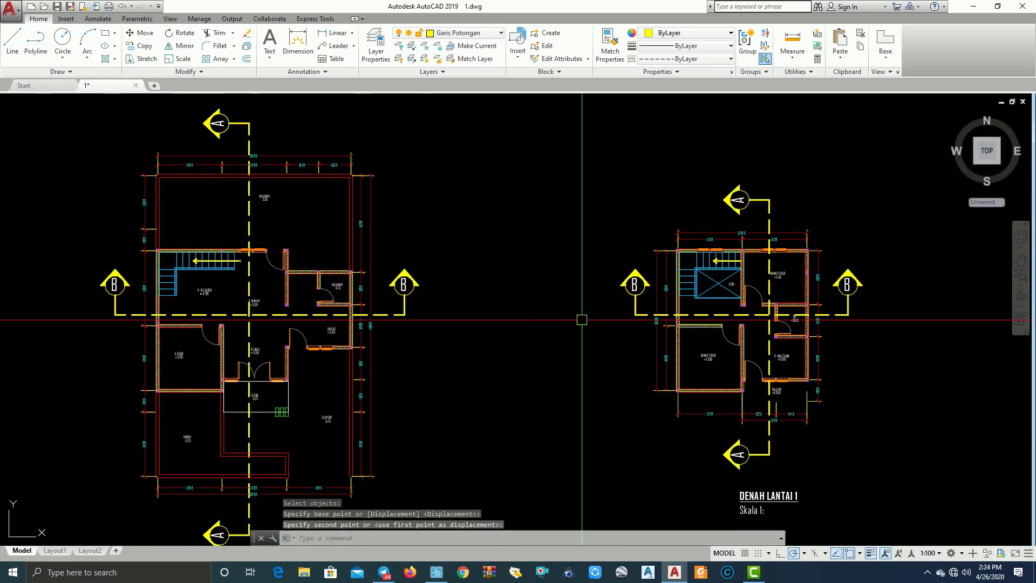
{"action": "scroll", "coordinate": [608, 282], "scroll_direction": "down", "scroll_amount": 2}
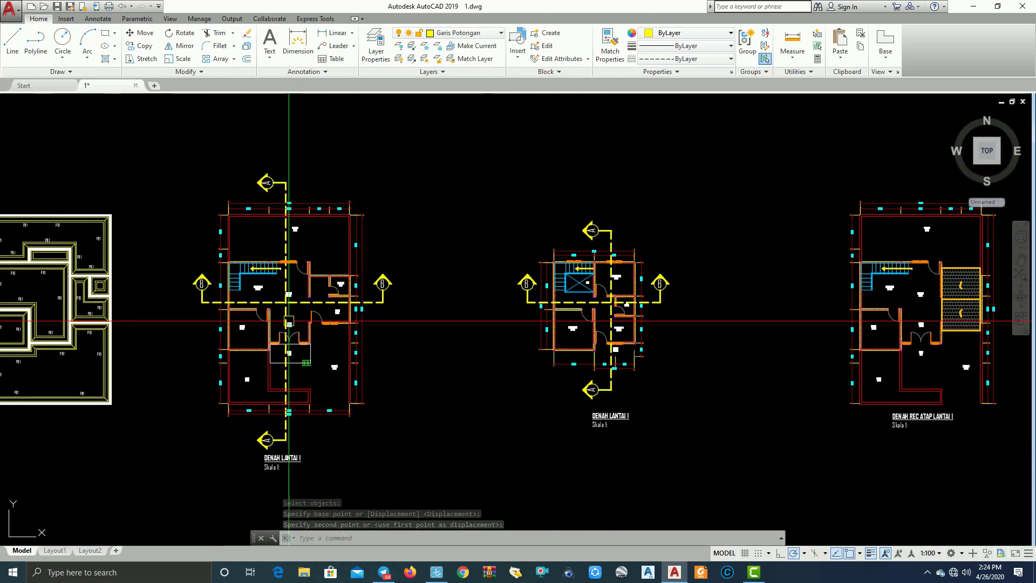
{"action": "scroll", "coordinate": [248, 292], "scroll_direction": "up", "scroll_amount": 2}
{"action": "mouse_move", "coordinate": [496, 296]}
{"action": "middle_mouse_down"}
{"action": "mouse_move", "coordinate": [536, 295]}
{"action": "mouse_move", "coordinate": [454, 322]}
{"action": "middle_mouse_up"}
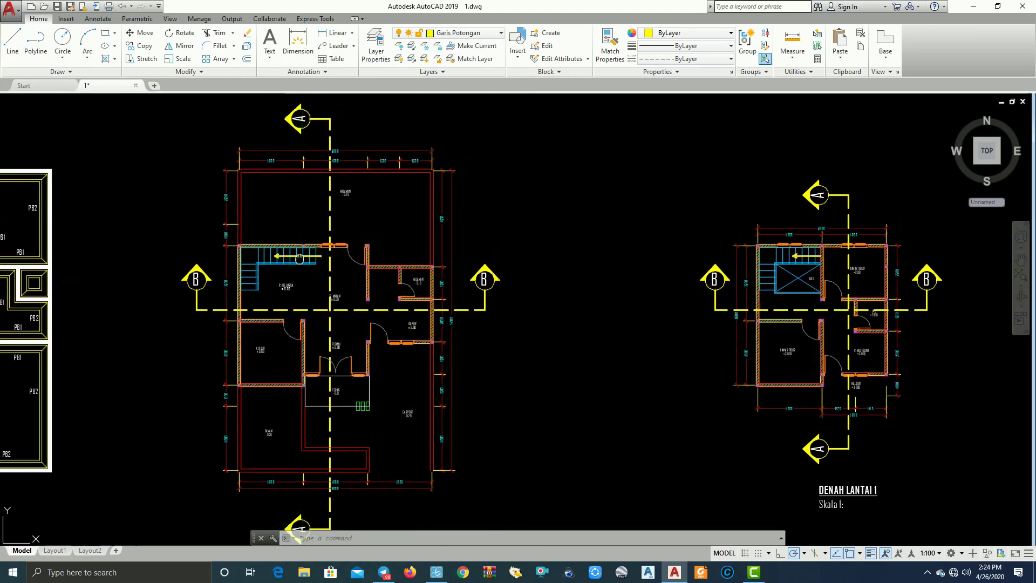
{"action": "scroll", "coordinate": [534, 319], "scroll_direction": "down", "scroll_amount": 2}
{"action": "scroll", "coordinate": [476, 353], "scroll_direction": "up", "scroll_amount": 5}
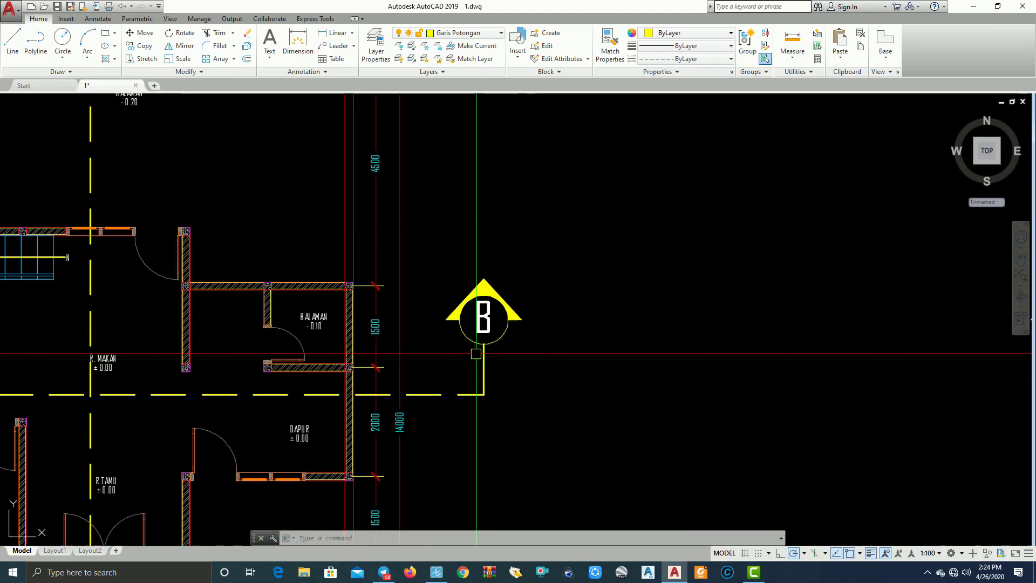
{"action": "scroll", "coordinate": [484, 349], "scroll_direction": "down", "scroll_amount": 3}
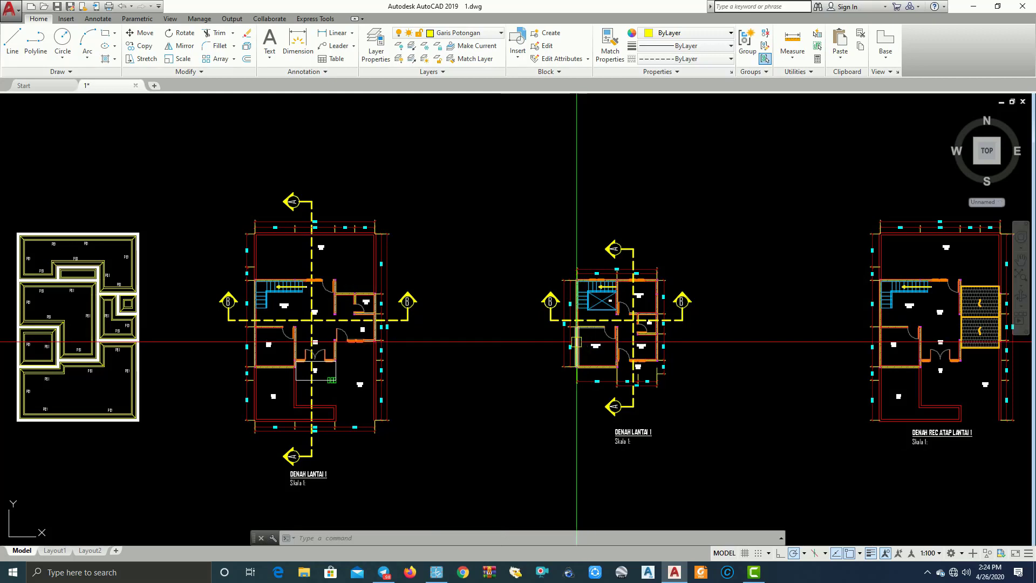
{"action": "scroll", "coordinate": [293, 222], "scroll_direction": "up", "scroll_amount": 2}
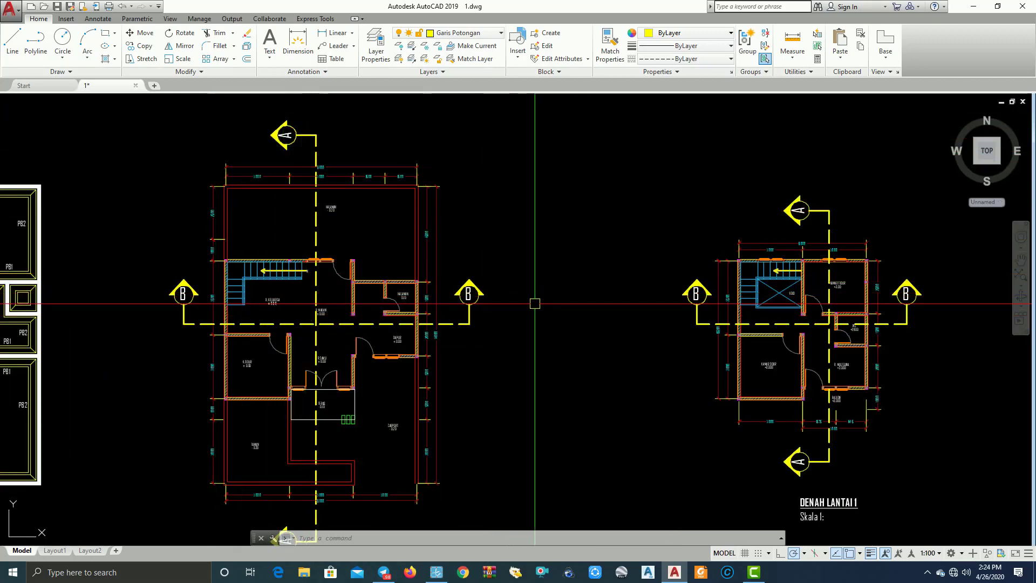
{"action": "middle_click_drag", "start_coordinate": [531, 316], "coordinate": [559, 311]}
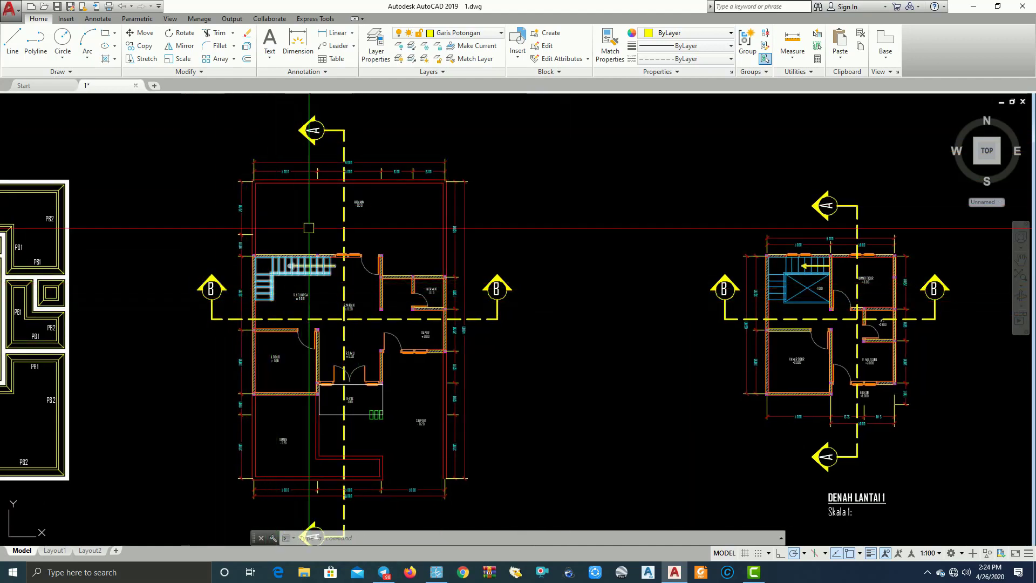
{"action": "middle_click_drag", "start_coordinate": [310, 203], "coordinate": [267, 182]}
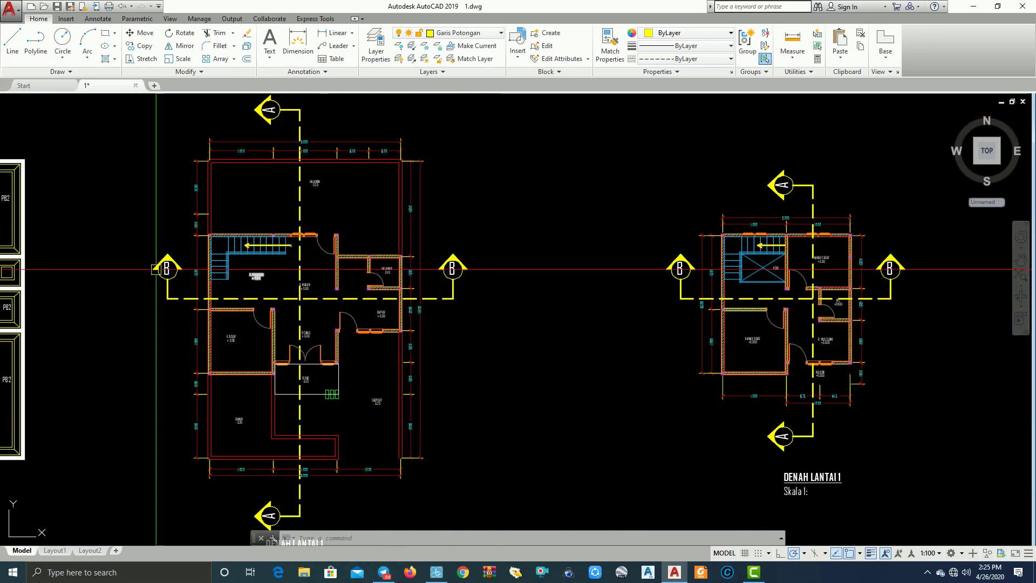
{"action": "scroll", "coordinate": [131, 281], "scroll_direction": "up", "scroll_amount": 2}
{"action": "middle_click_drag", "start_coordinate": [130, 281], "coordinate": [88, 392]}
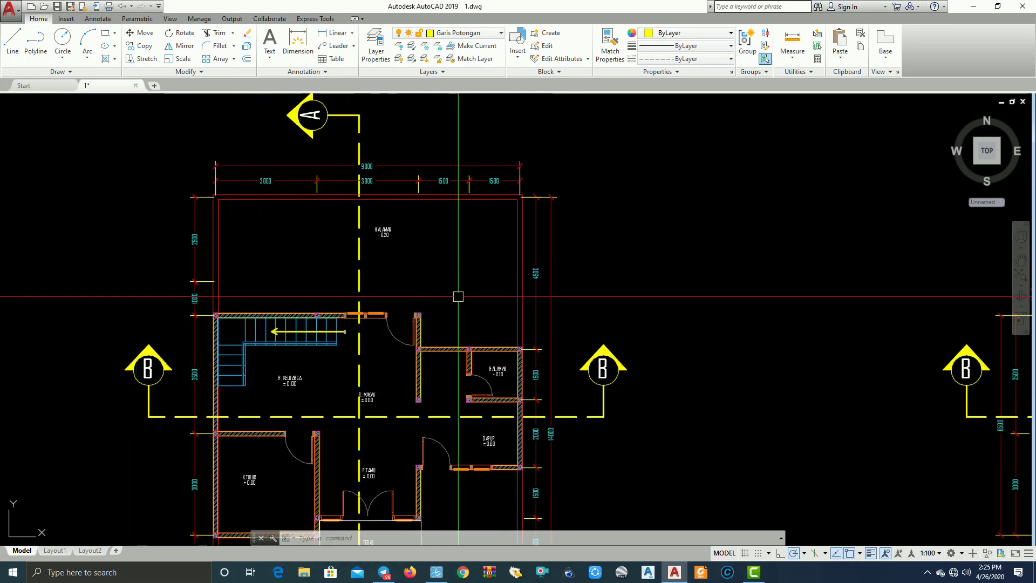
{"action": "middle_click_drag", "start_coordinate": [571, 303], "coordinate": [557, 264]}
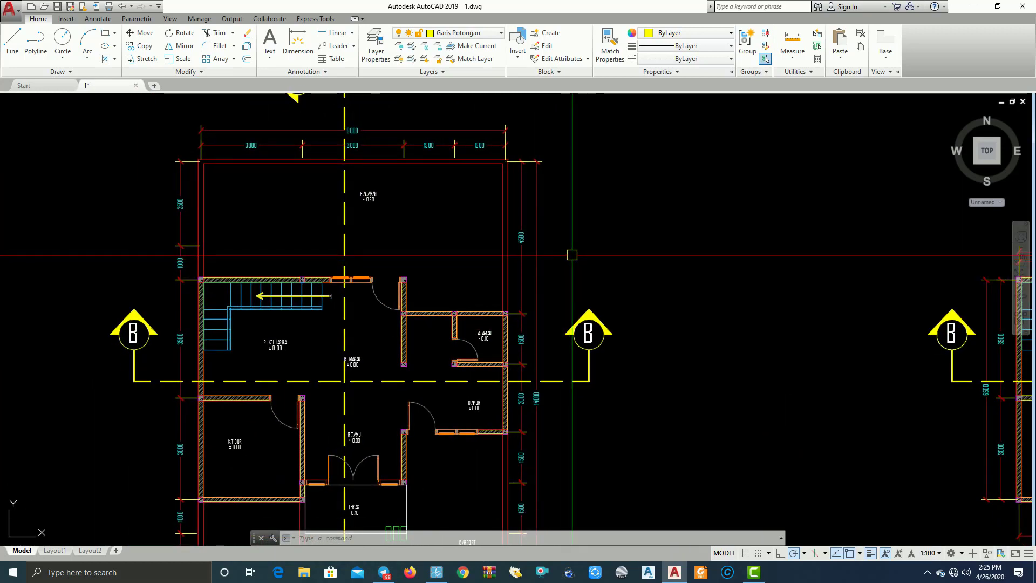
Show the tool palettes and place a Callout Bubble - Metric above the floor plans.
{"action": "type", "text": "ool"}
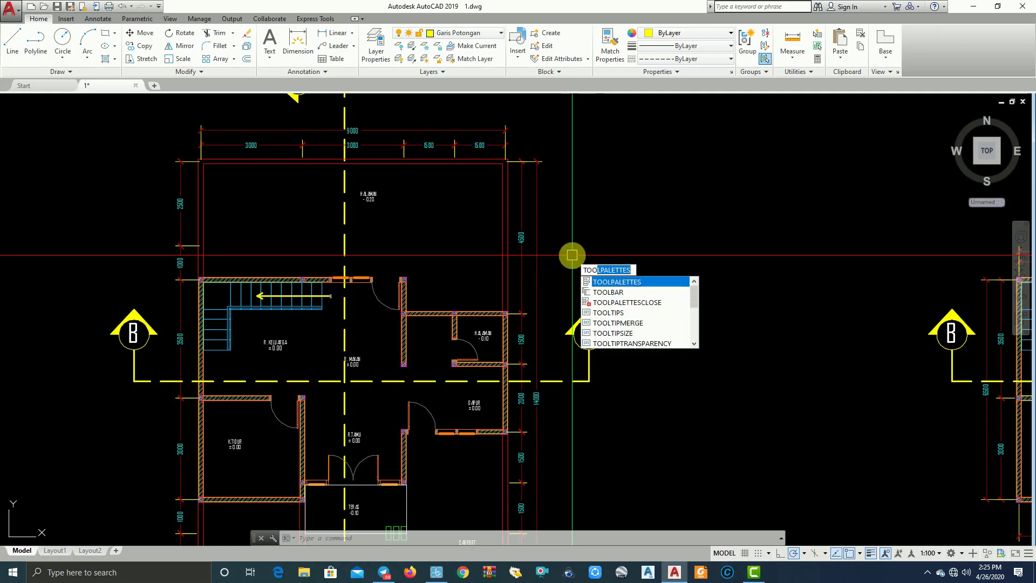
{"action": "left_click", "coordinate": [607, 282]}
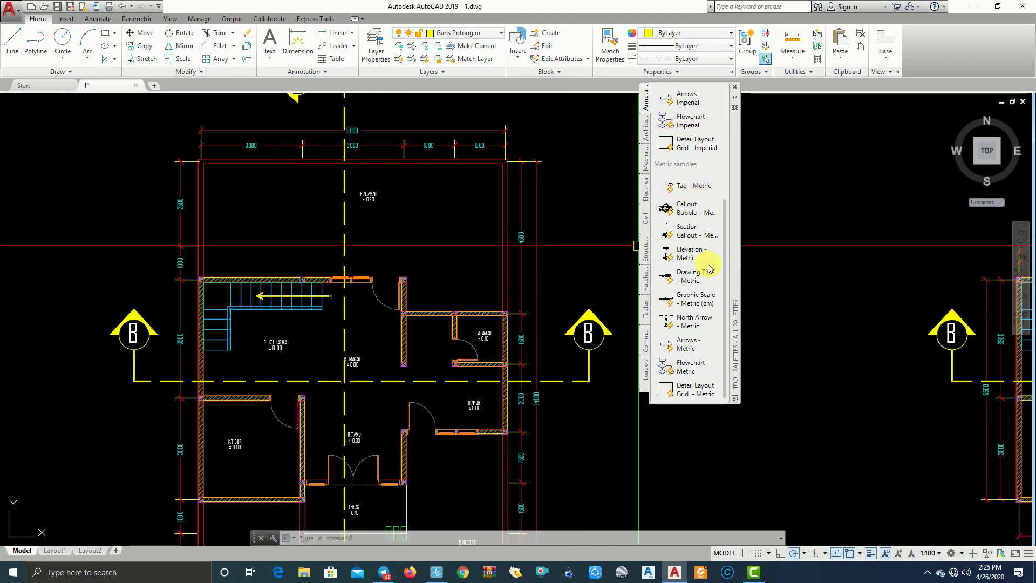
{"action": "left_click", "coordinate": [686, 210]}
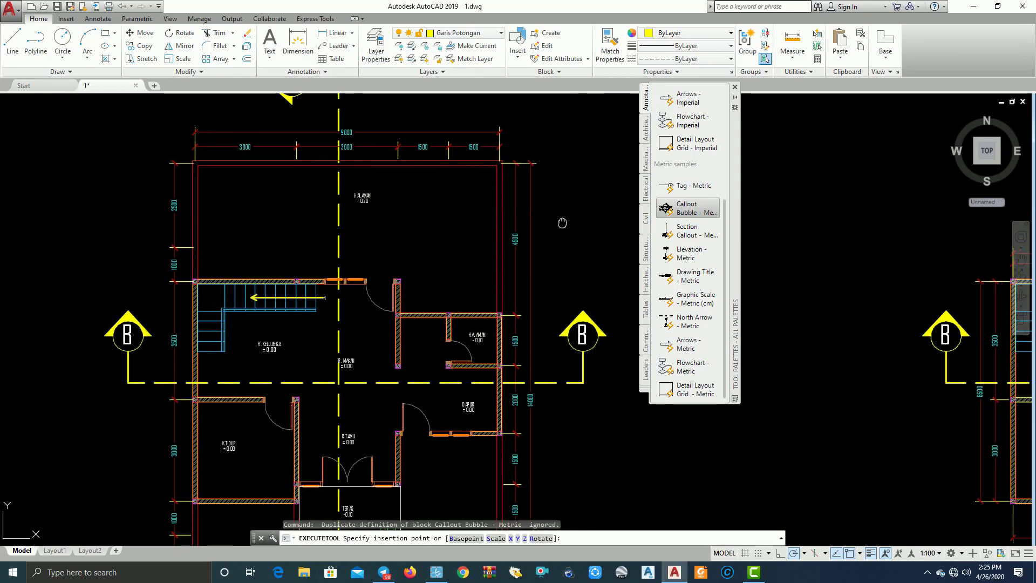
{"action": "scroll", "coordinate": [336, 243], "scroll_direction": "up", "scroll_amount": 3}
{"action": "scroll", "coordinate": [432, 162], "scroll_direction": "up", "scroll_amount": 4}
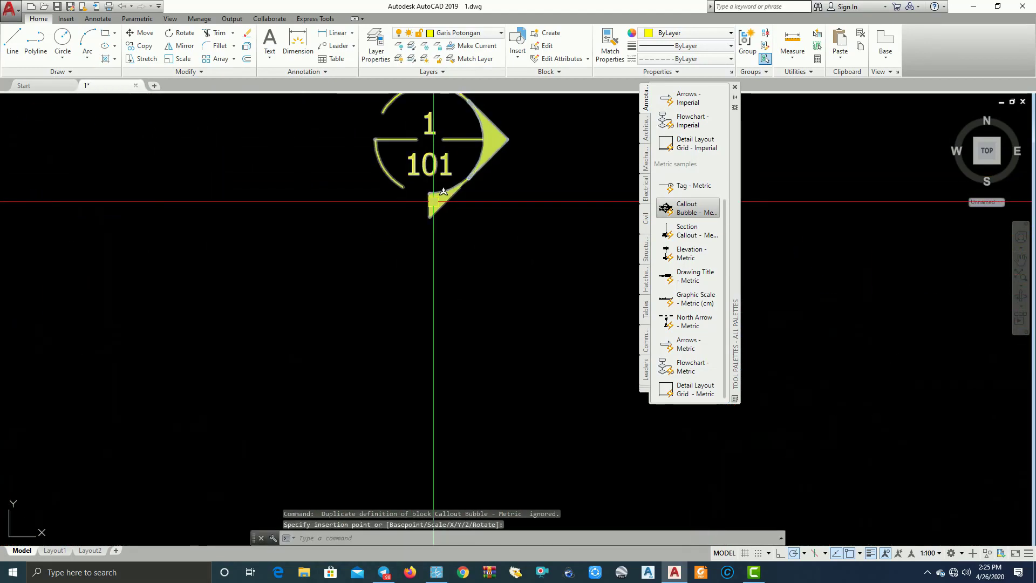
{"action": "scroll", "coordinate": [453, 259], "scroll_direction": "down", "scroll_amount": 2}
{"action": "scroll", "coordinate": [453, 258], "scroll_direction": "down", "scroll_amount": 3}
{"action": "scroll", "coordinate": [463, 231], "scroll_direction": "up", "scroll_amount": 3}
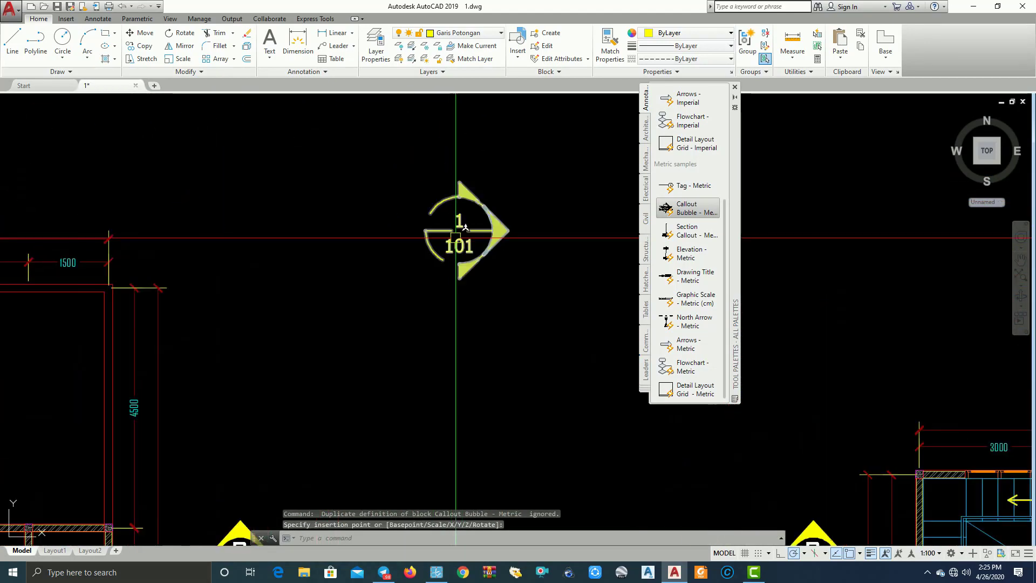
{"action": "left_click", "coordinate": [463, 231]}
{"action": "left_click", "coordinate": [505, 268]}
{"action": "key", "text": "Escape"}
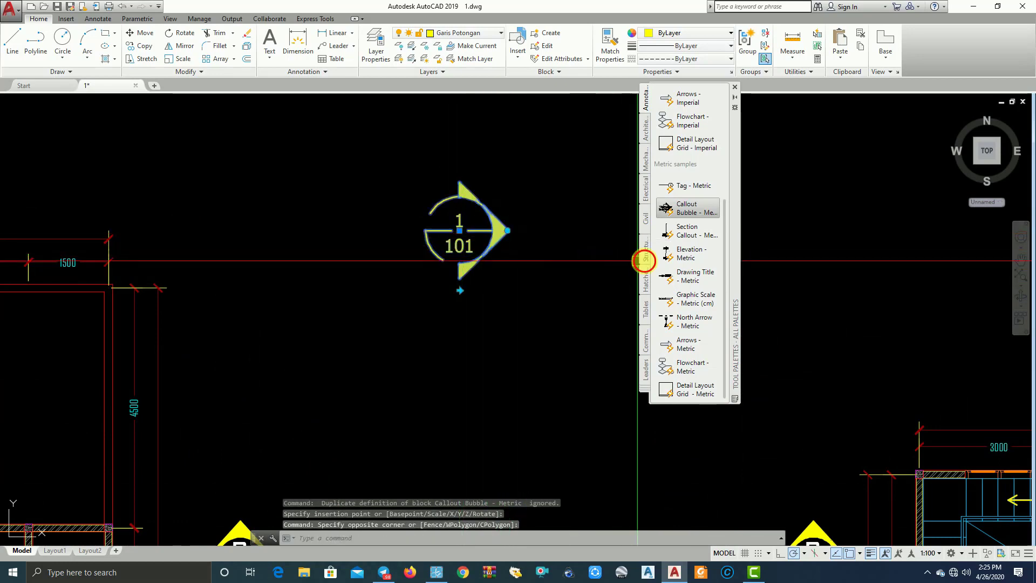
Place a Section Callout - Metric above the left floor plan.
{"action": "left_click", "coordinate": [683, 239]}
{"action": "scroll", "coordinate": [431, 313], "scroll_direction": "down", "scroll_amount": 4}
{"action": "scroll", "coordinate": [458, 247], "scroll_direction": "up", "scroll_amount": 2}
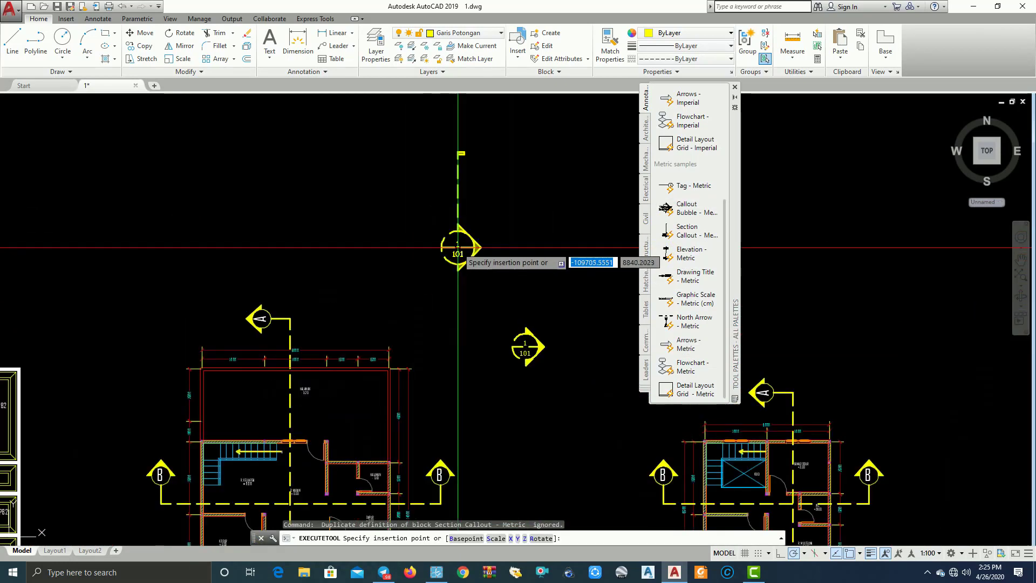
{"action": "left_click", "coordinate": [463, 247]}
{"action": "key", "text": "Escape"}
{"action": "middle_click_drag", "start_coordinate": [464, 247], "coordinate": [529, 247]}
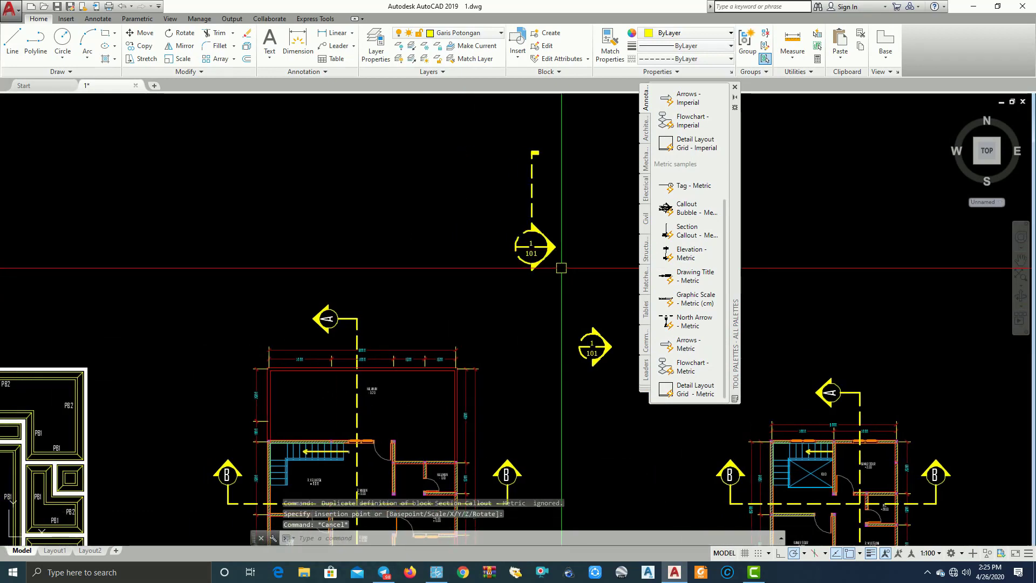
Rotate the new section callout so its dashed cut line runs horizontally.
{"action": "left_click_drag", "start_coordinate": [561, 268], "coordinate": [497, 250]}
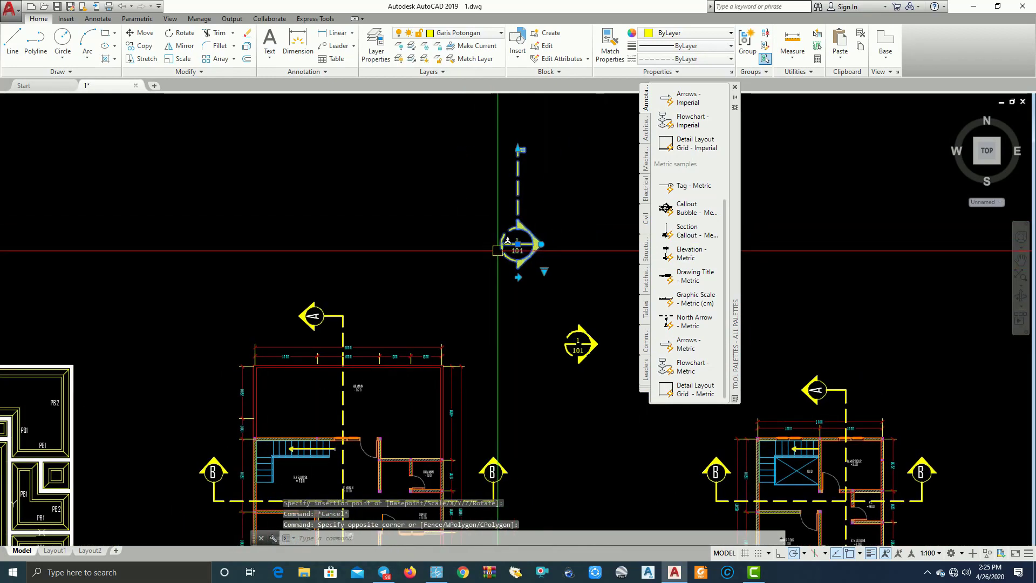
{"action": "type", "text": "ro"}
{"action": "key", "text": "Return"}
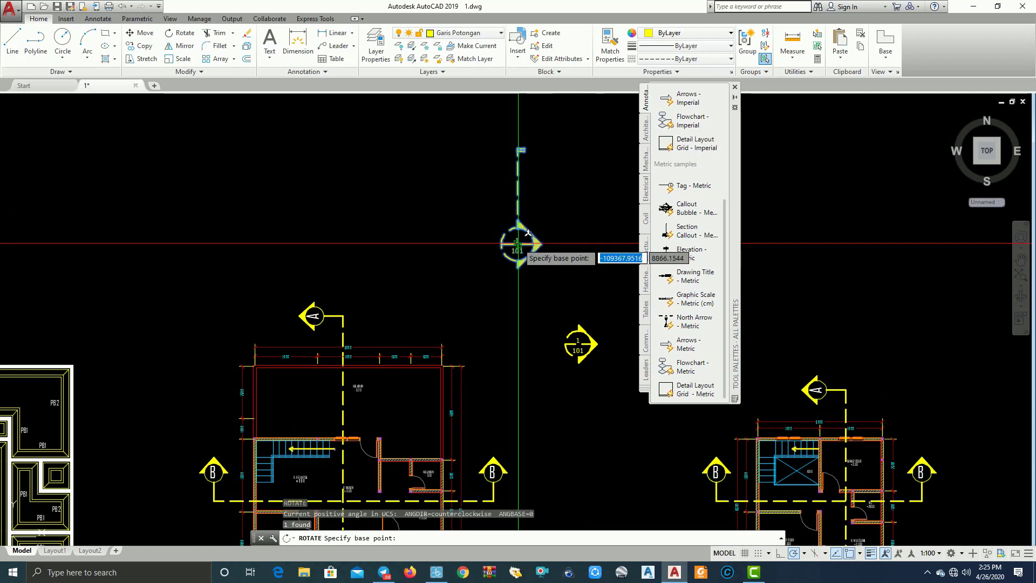
{"action": "left_click", "coordinate": [517, 243]}
{"action": "left_click", "coordinate": [540, 158]}
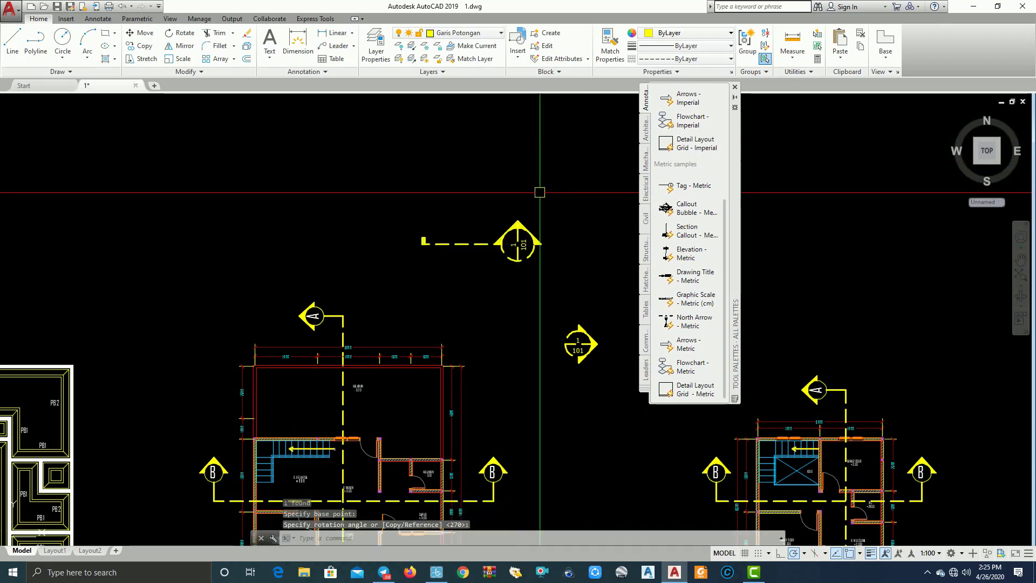
Move the rotated section callout to its new spot above the floor plans.
{"action": "left_click_drag", "start_coordinate": [549, 294], "coordinate": [463, 225]}
{"action": "middle_click_drag", "start_coordinate": [452, 214], "coordinate": [436, 161]}
{"action": "type", "text": "m"}
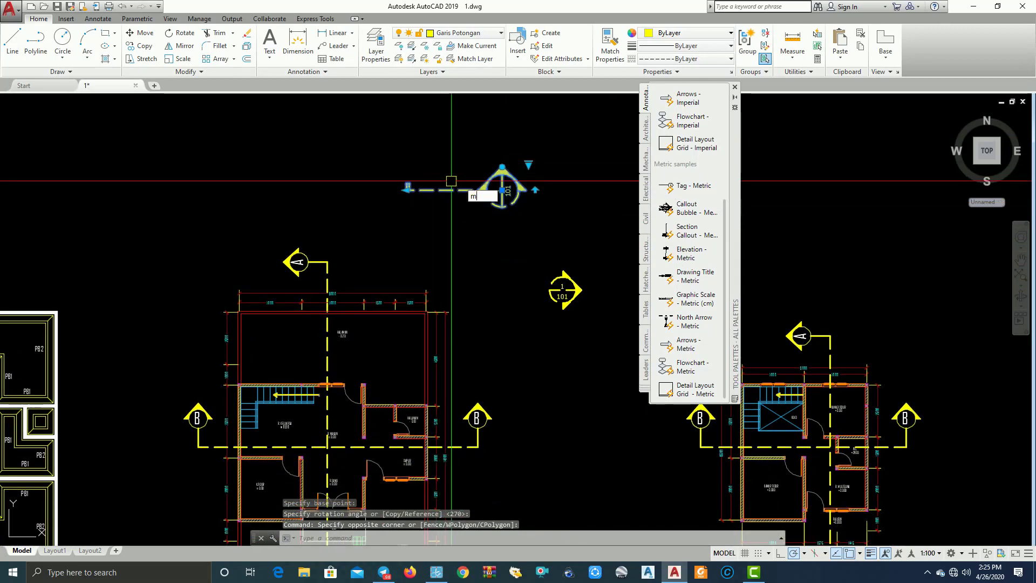
{"action": "key", "text": "Return"}
{"action": "left_click", "coordinate": [502, 190]}
{"action": "scroll", "coordinate": [503, 340], "scroll_direction": "up", "scroll_amount": 1}
{"action": "scroll", "coordinate": [445, 345], "scroll_direction": "up", "scroll_amount": 2}
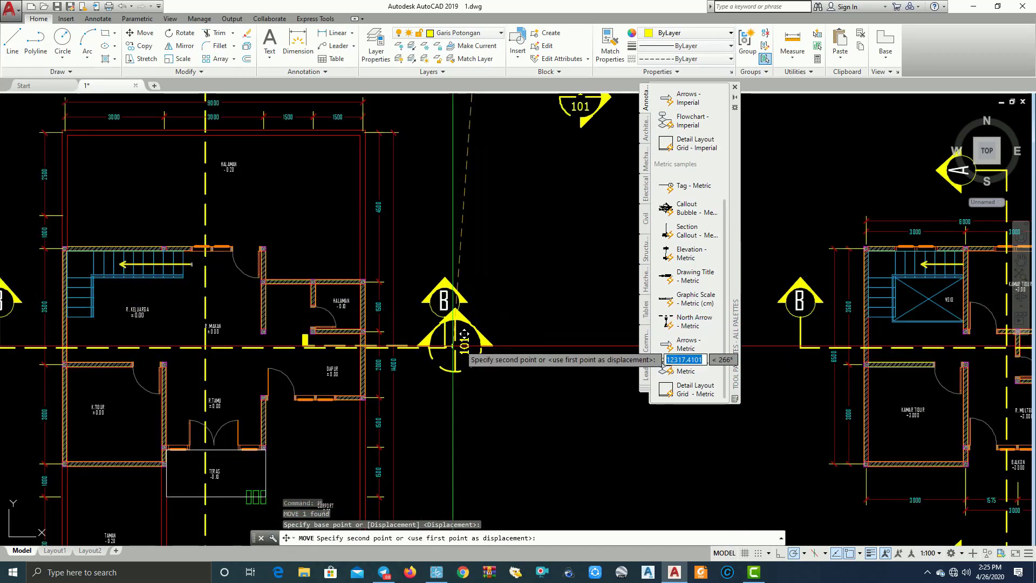
{"action": "scroll", "coordinate": [456, 332], "scroll_direction": "down", "scroll_amount": 4}
{"action": "middle_click_drag", "start_coordinate": [481, 169], "coordinate": [458, 208]}
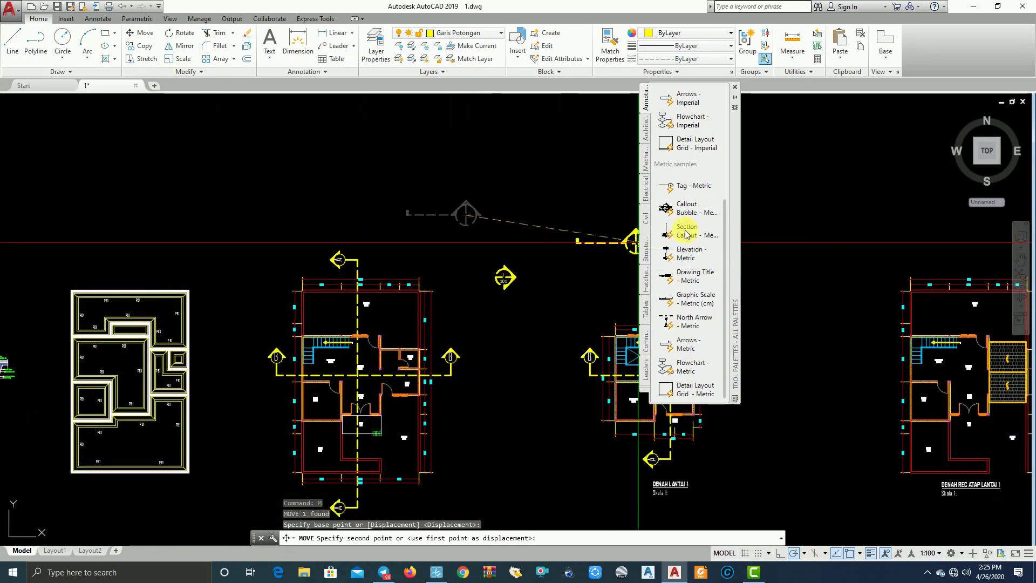
{"action": "left_click", "coordinate": [532, 168]}
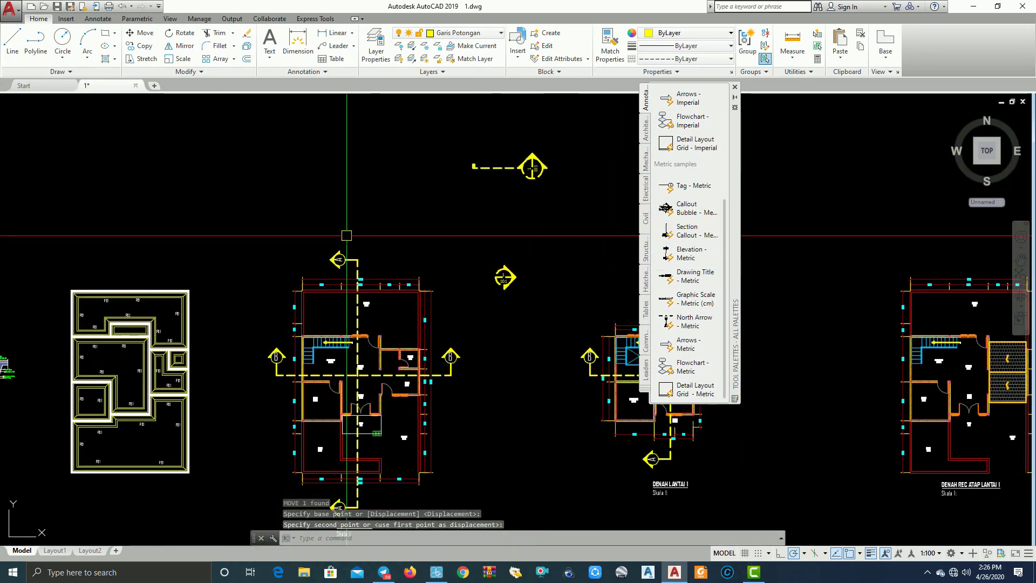
Zoom in to inspect the repositioned 1/101 section callout.
{"action": "scroll", "coordinate": [513, 184], "scroll_direction": "up", "scroll_amount": 2}
{"action": "scroll", "coordinate": [493, 173], "scroll_direction": "up", "scroll_amount": 2}
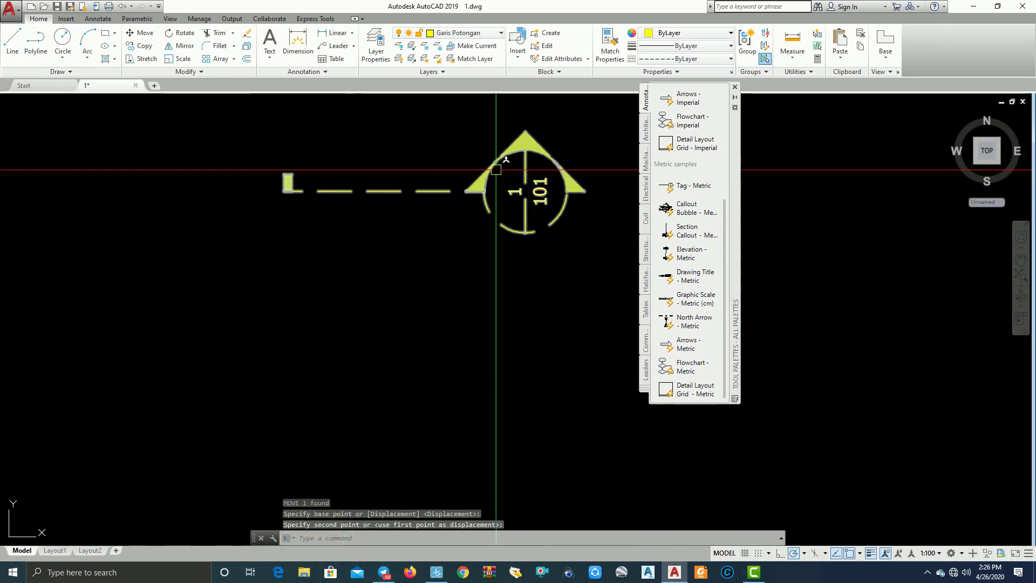
{"action": "scroll", "coordinate": [475, 188], "scroll_direction": "up", "scroll_amount": 1}
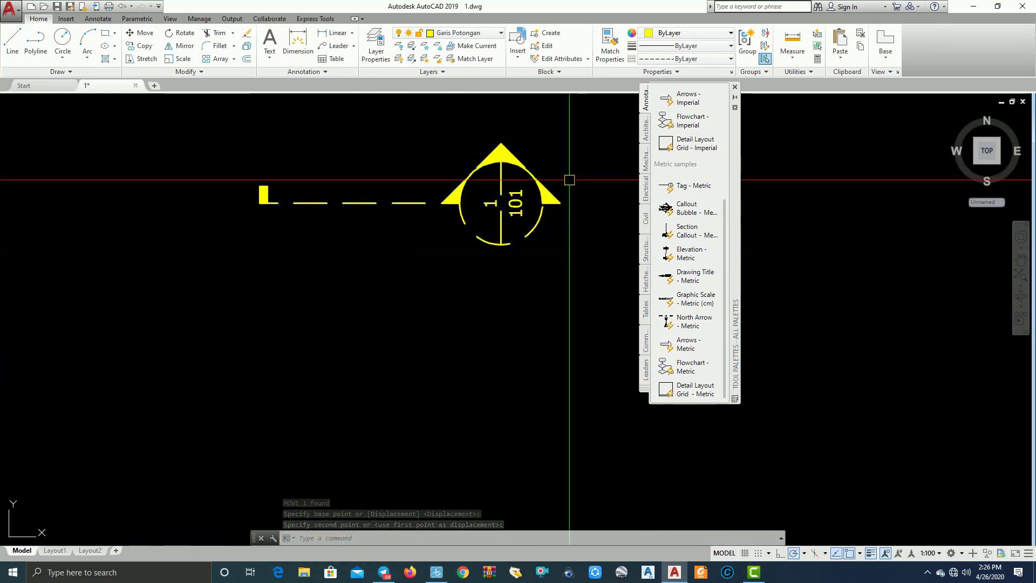
{"action": "scroll", "coordinate": [545, 200], "scroll_direction": "down", "scroll_amount": 3}
{"action": "scroll", "coordinate": [512, 195], "scroll_direction": "down", "scroll_amount": 1}
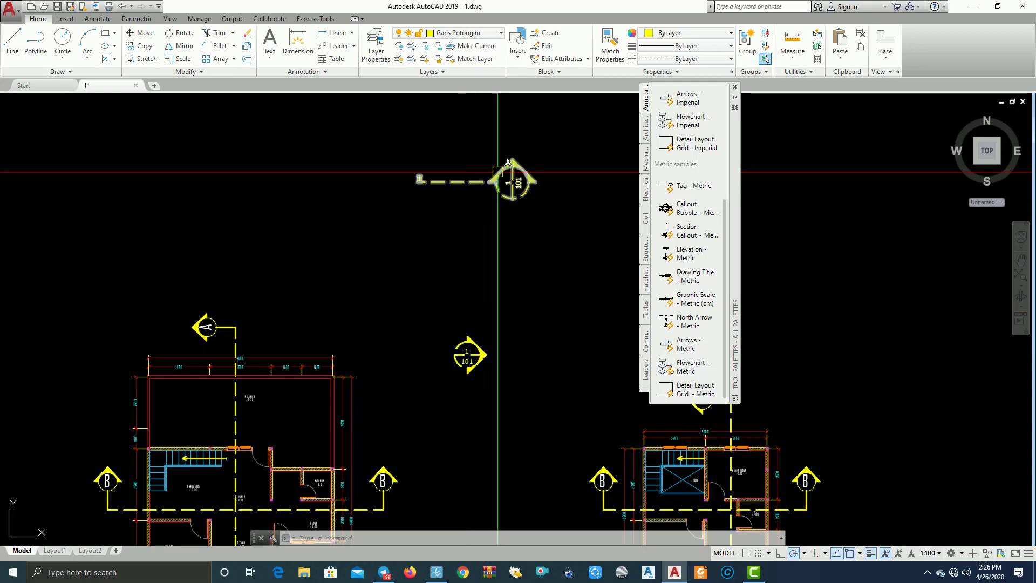
{"action": "scroll", "coordinate": [505, 181], "scroll_direction": "up", "scroll_amount": 1}
{"action": "scroll", "coordinate": [515, 183], "scroll_direction": "up", "scroll_amount": 1}
Set the callout's VIEWNUMBER attribute to A and clear its SHEETNUMBER.
{"action": "double_click", "coordinate": [515, 178]}
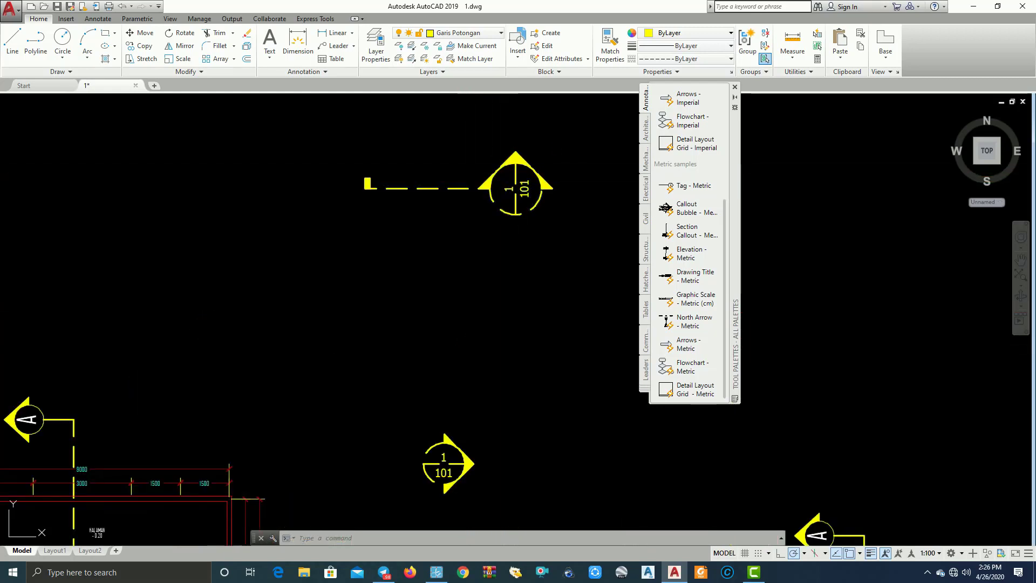
{"action": "left_click", "coordinate": [451, 264]}
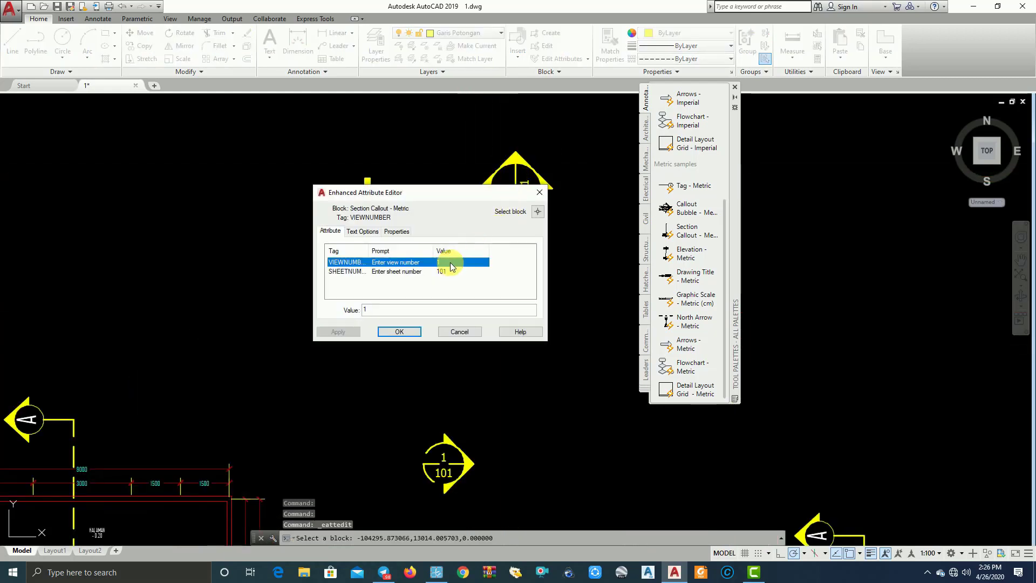
{"action": "left_click_drag", "start_coordinate": [465, 195], "coordinate": [312, 225]}
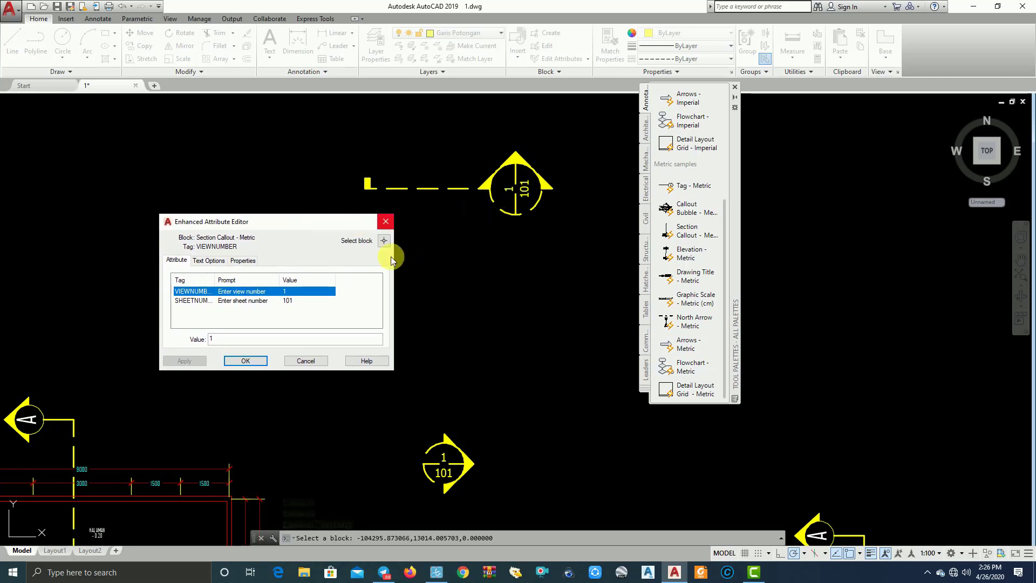
{"action": "left_click", "coordinate": [248, 339]}
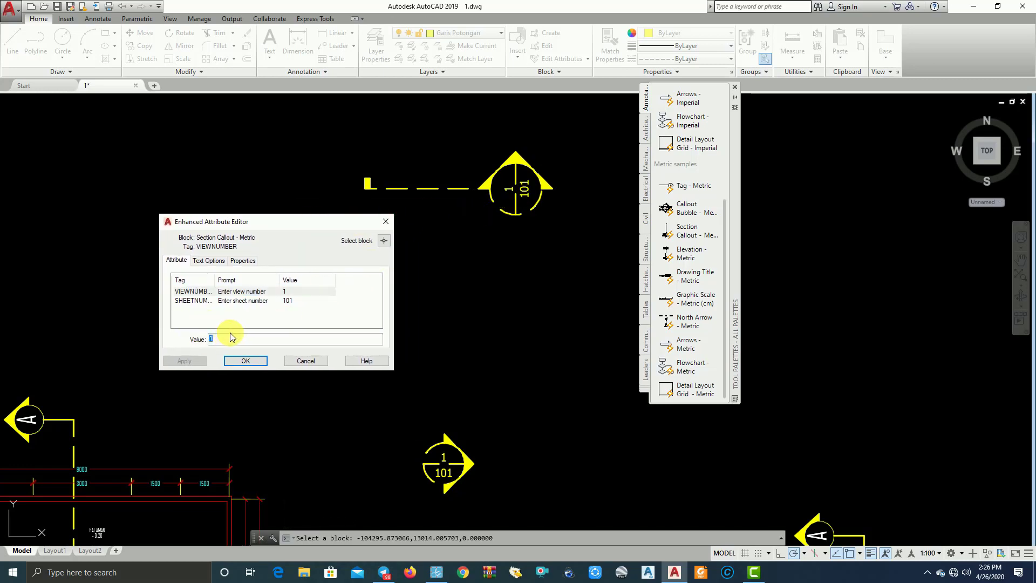
{"action": "type", "text": "A"}
{"action": "left_click", "coordinate": [286, 300]}
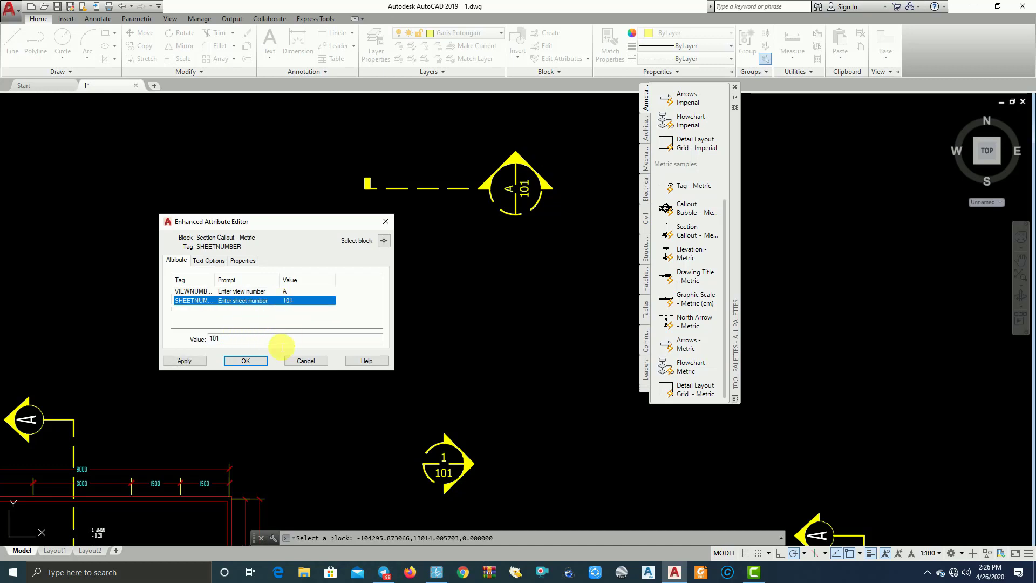
{"action": "left_click", "coordinate": [211, 343]}
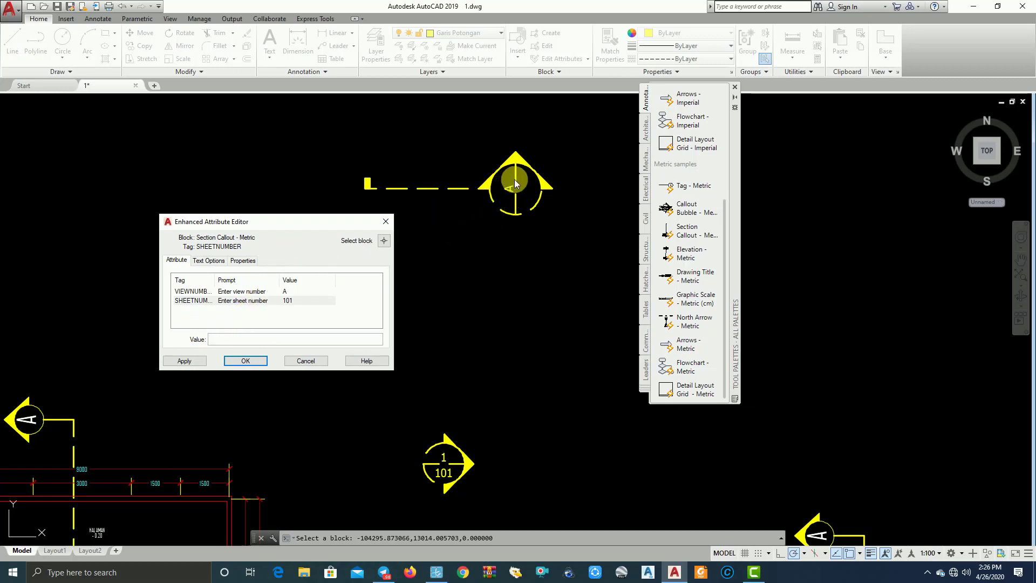
Give the attribute text Middle center justification and height 500, then apply.
{"action": "left_click", "coordinate": [203, 262]}
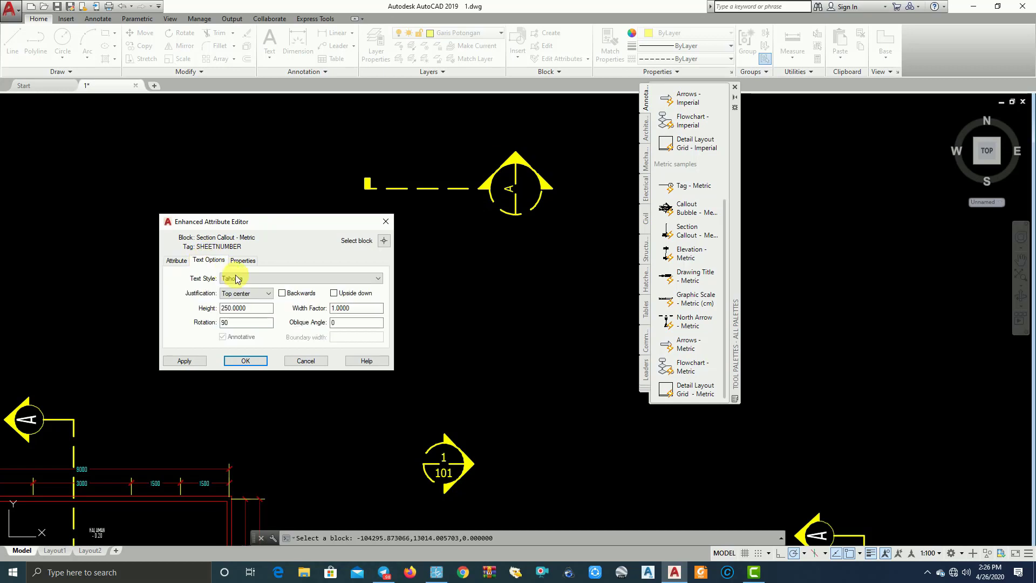
{"action": "left_click", "coordinate": [267, 293]}
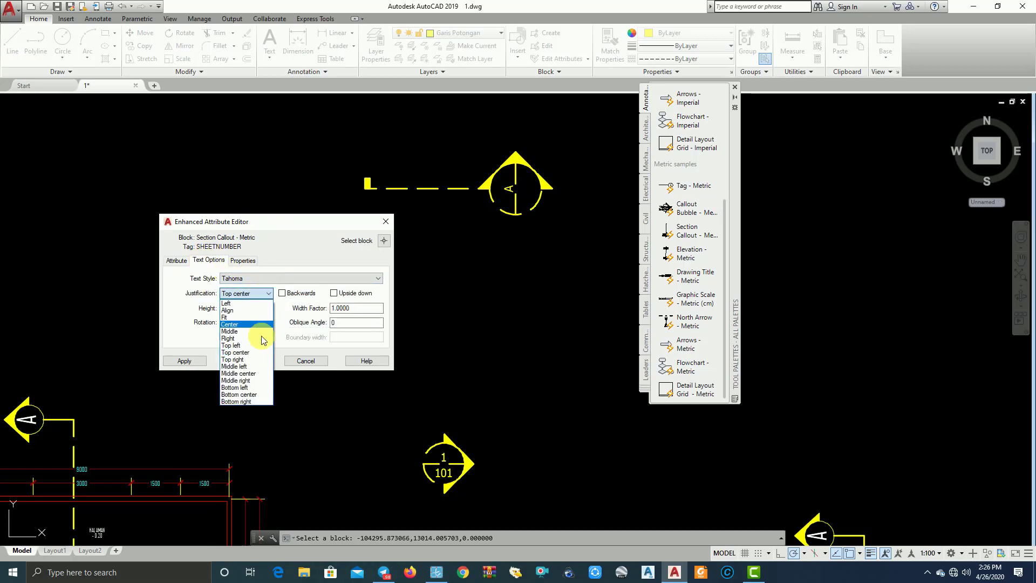
{"action": "left_click", "coordinate": [252, 373]}
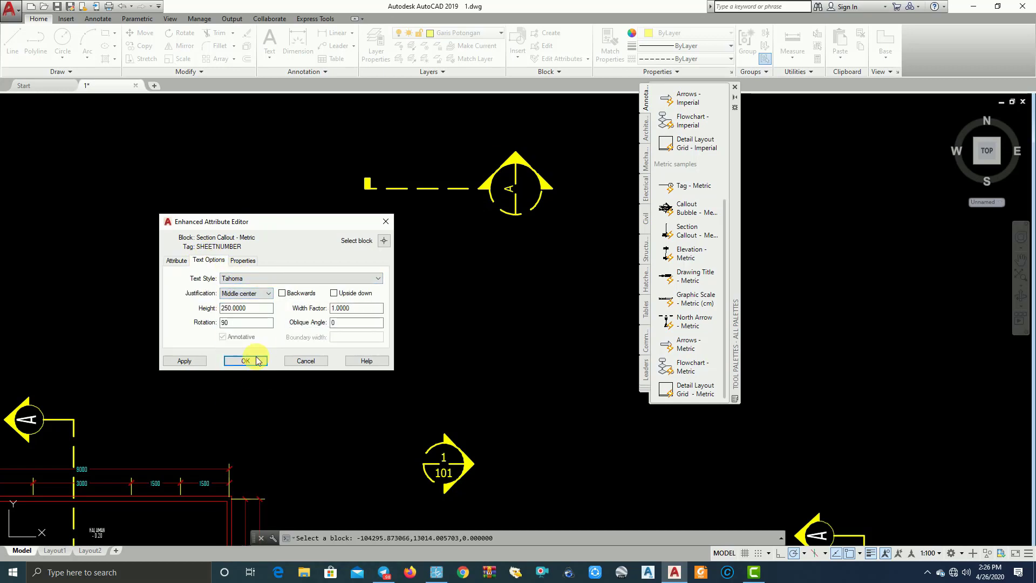
{"action": "left_click", "coordinate": [258, 300]}
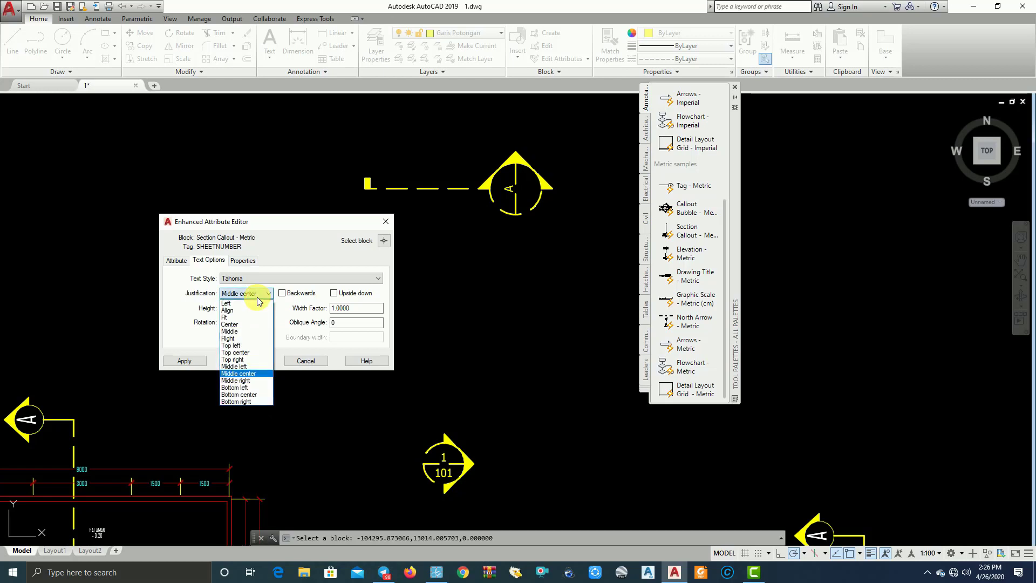
{"action": "left_click", "coordinate": [243, 374]}
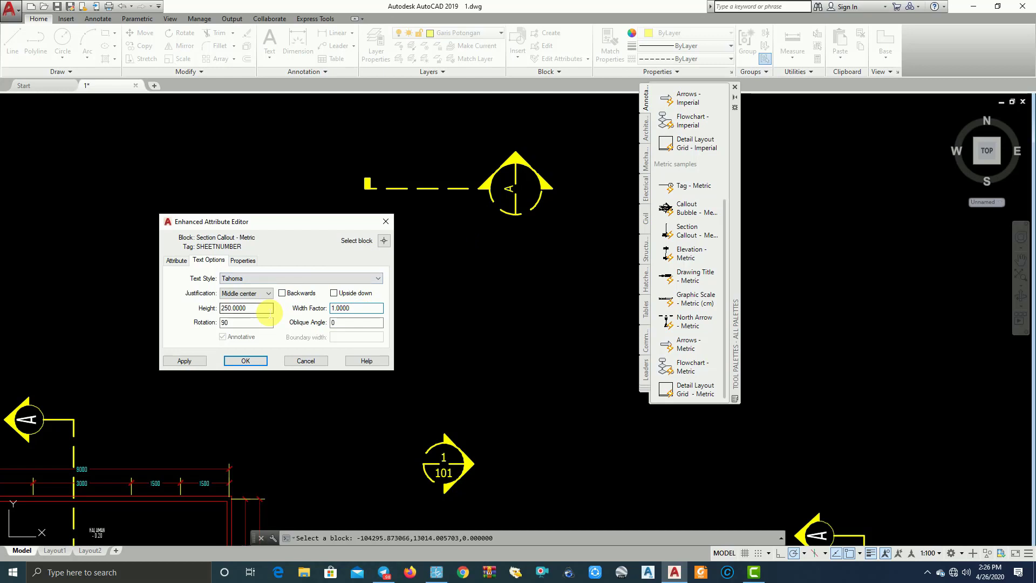
{"action": "left_click", "coordinate": [265, 312]}
{"action": "type", "text": "500"}
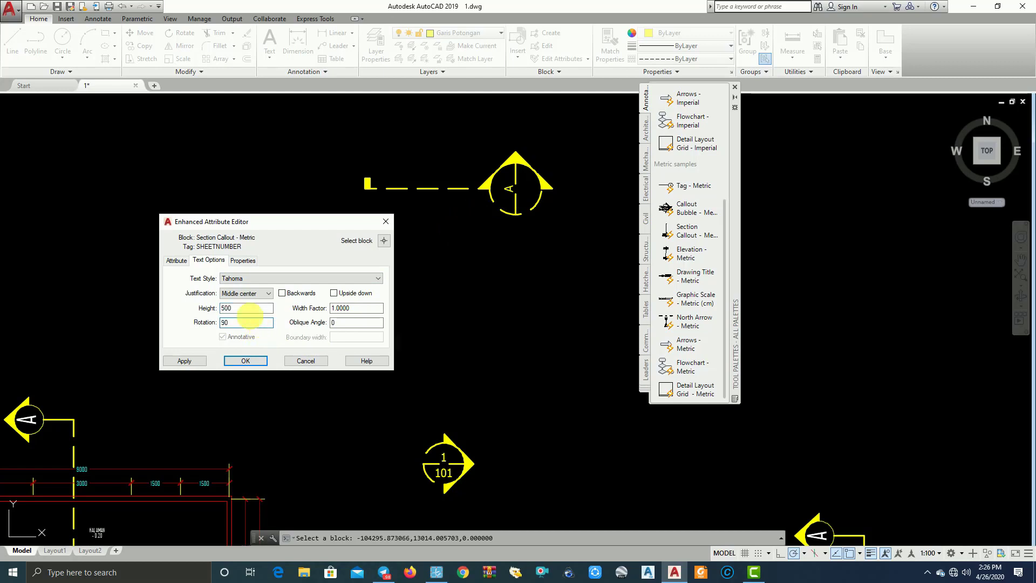
{"action": "left_click", "coordinate": [243, 262]}
{"action": "left_click", "coordinate": [208, 261]}
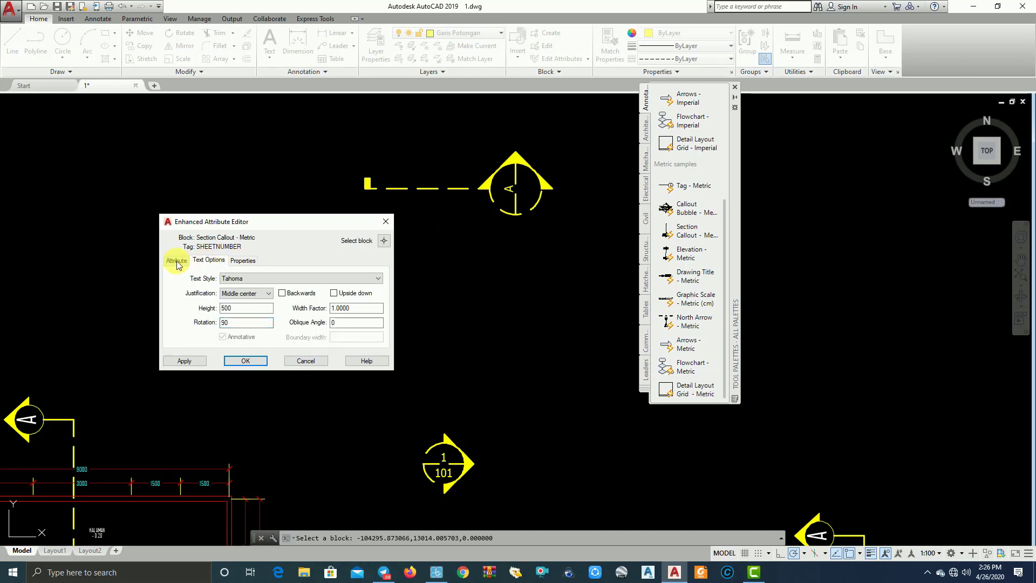
{"action": "left_click", "coordinate": [177, 261]}
{"action": "left_click", "coordinate": [250, 361]}
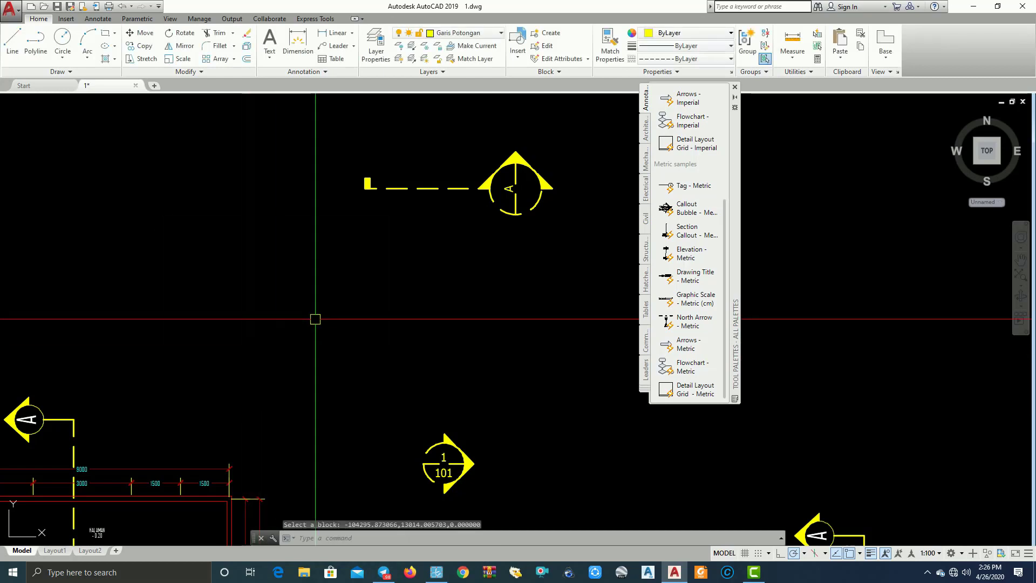
Center the view number text in the bubble and retype its text height.
{"action": "double_click", "coordinate": [511, 195]}
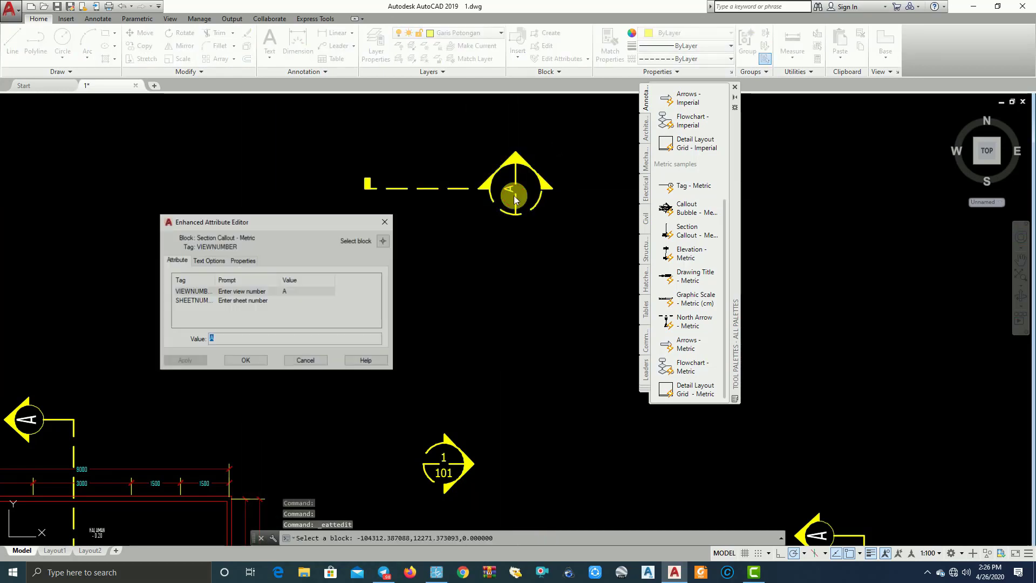
{"action": "left_click", "coordinate": [263, 292]}
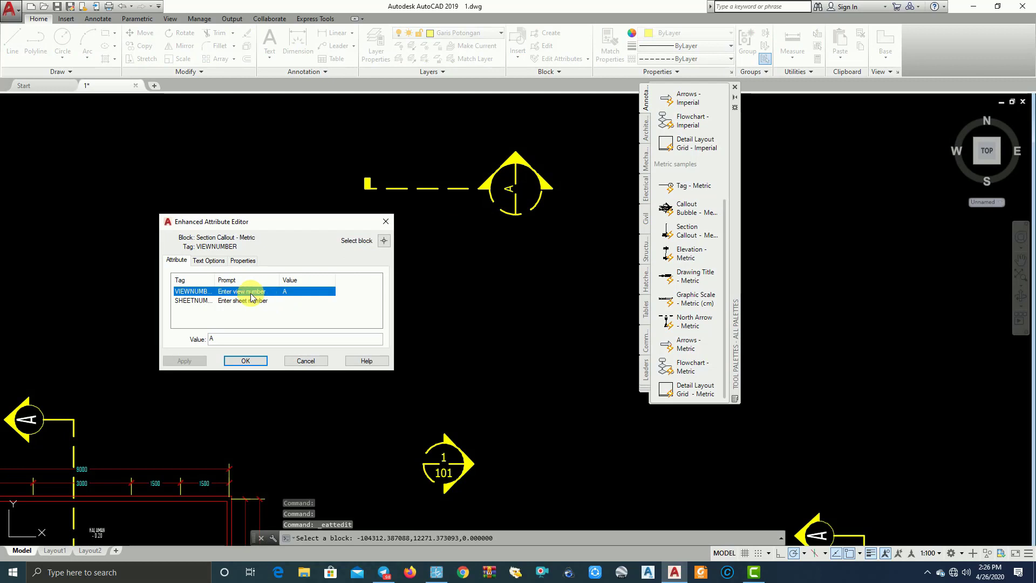
{"action": "left_click", "coordinate": [211, 265]}
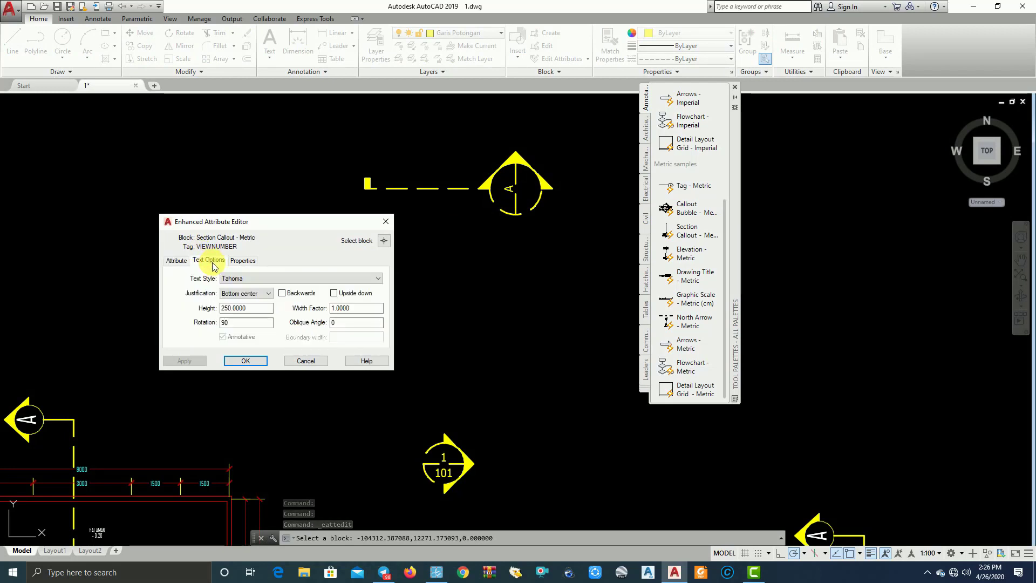
{"action": "left_click", "coordinate": [259, 294]}
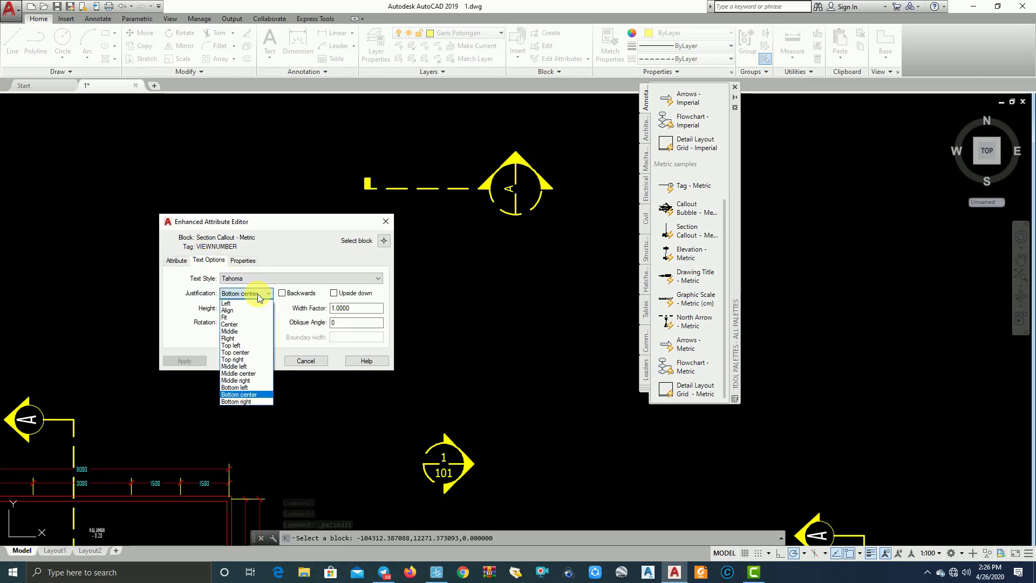
{"action": "left_click", "coordinate": [247, 374]}
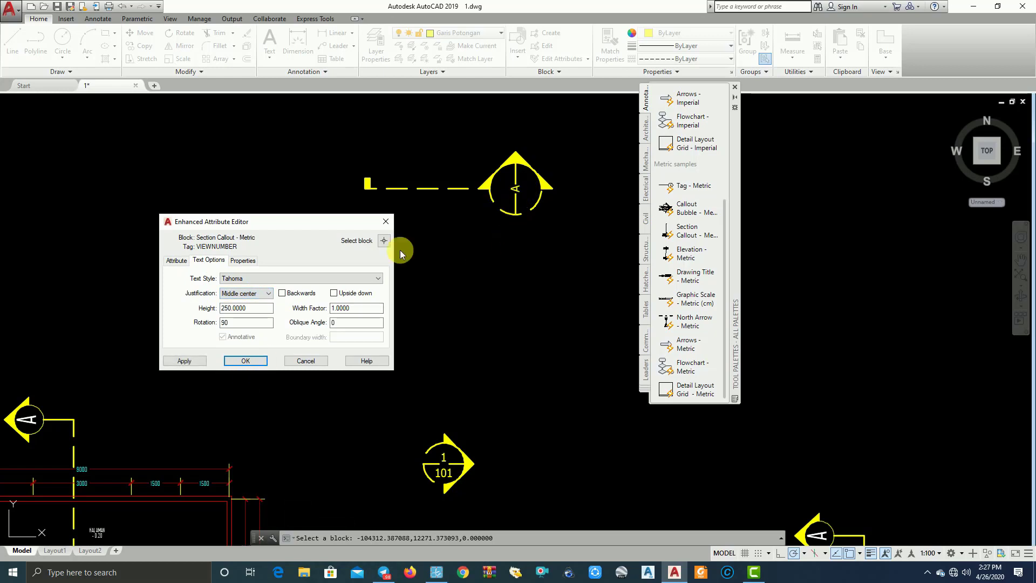
{"action": "double_click", "coordinate": [233, 308]}
{"action": "type", "text": "5"}
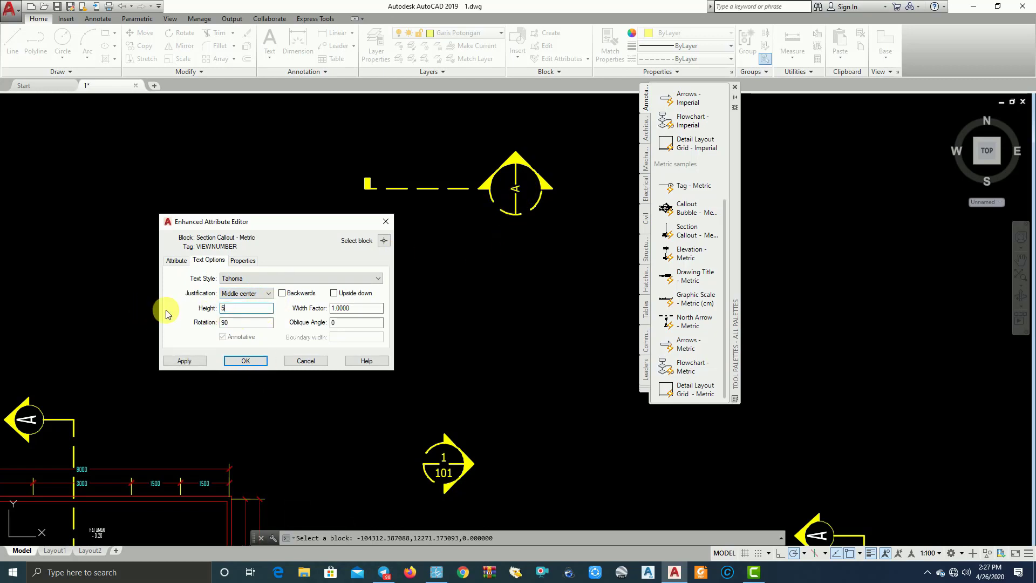
{"action": "type", "text": "00"}
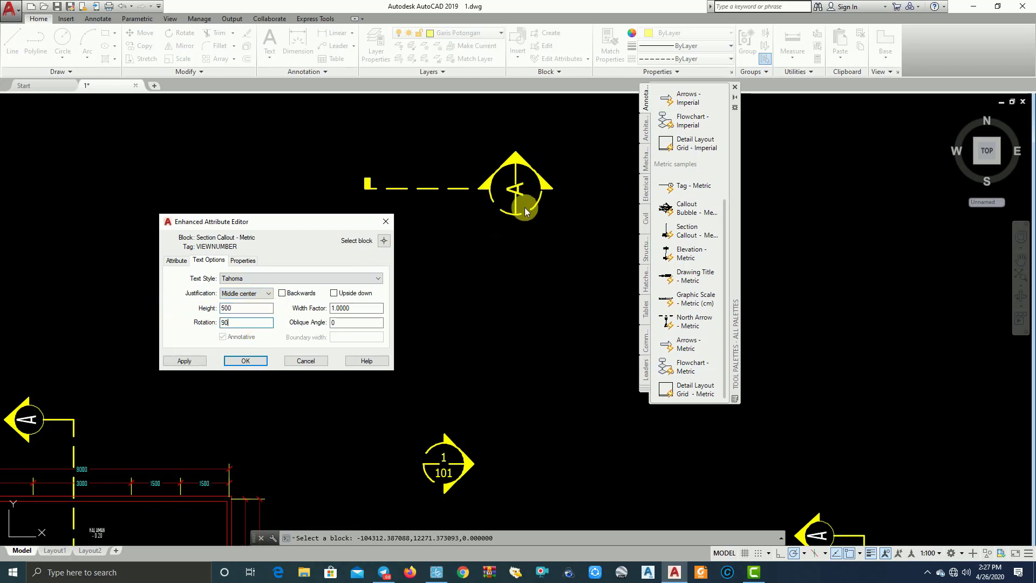
{"action": "double_click", "coordinate": [248, 307]}
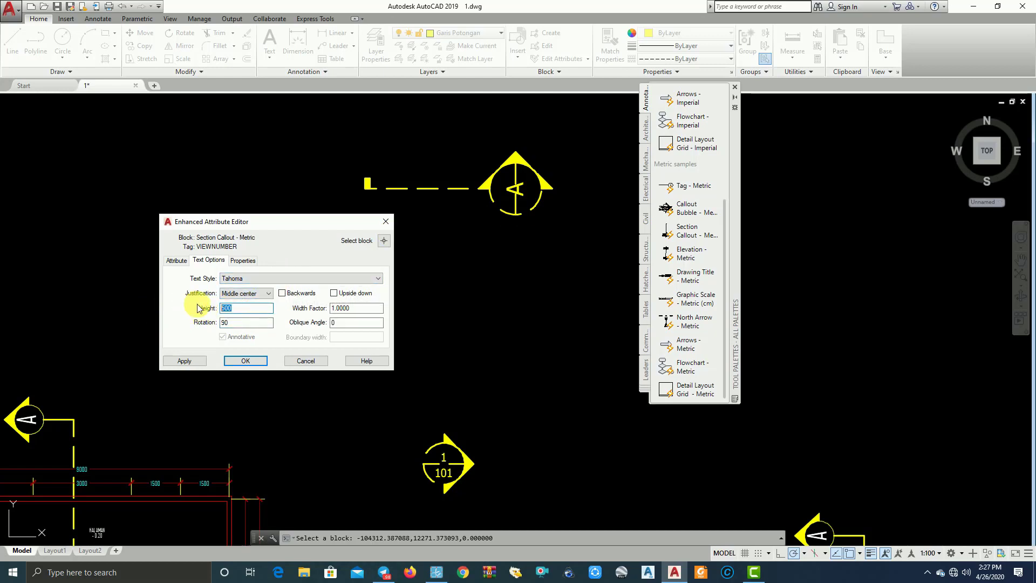
{"action": "type", "text": "600"}
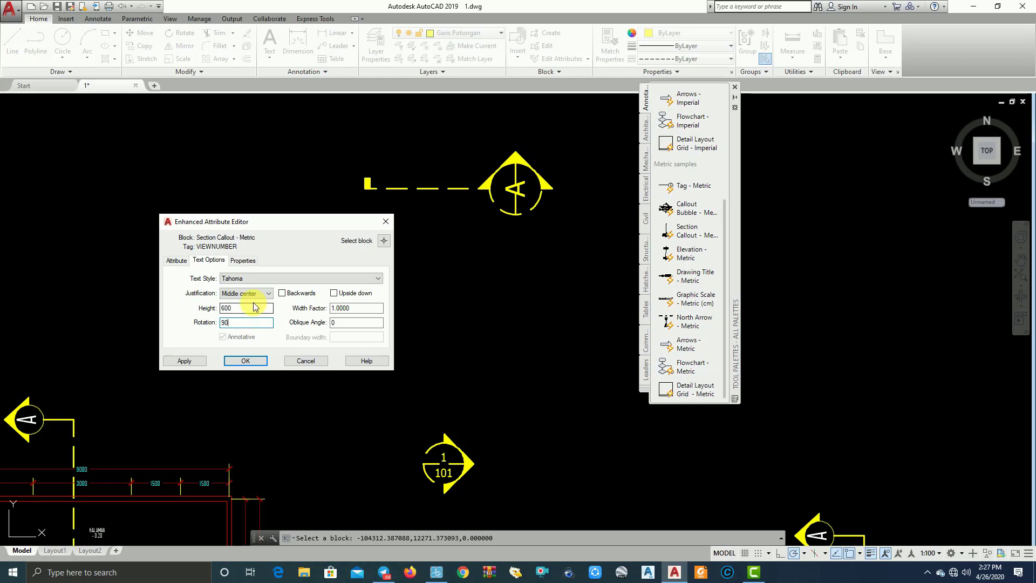
{"action": "key", "text": "shift+Tab"}
{"action": "type", "text": "7"}
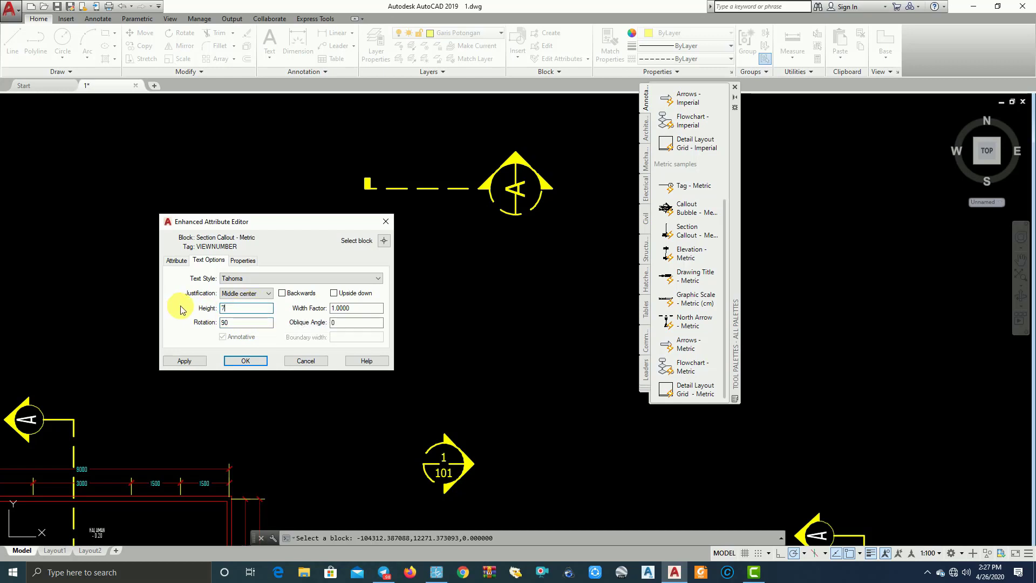
{"action": "type", "text": "00"}
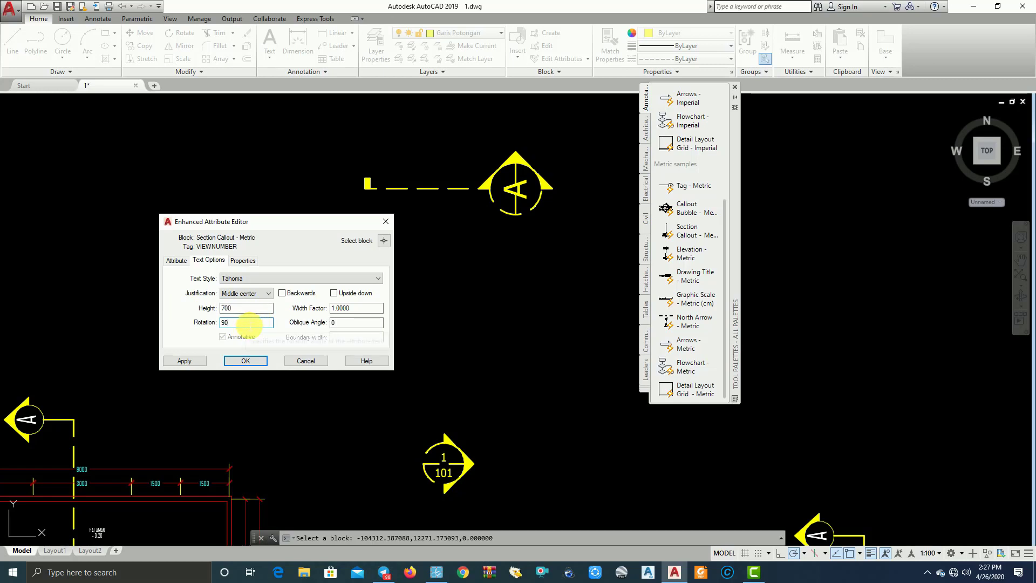
{"action": "key", "text": "shift+Tab"}
{"action": "type", "text": "800"}
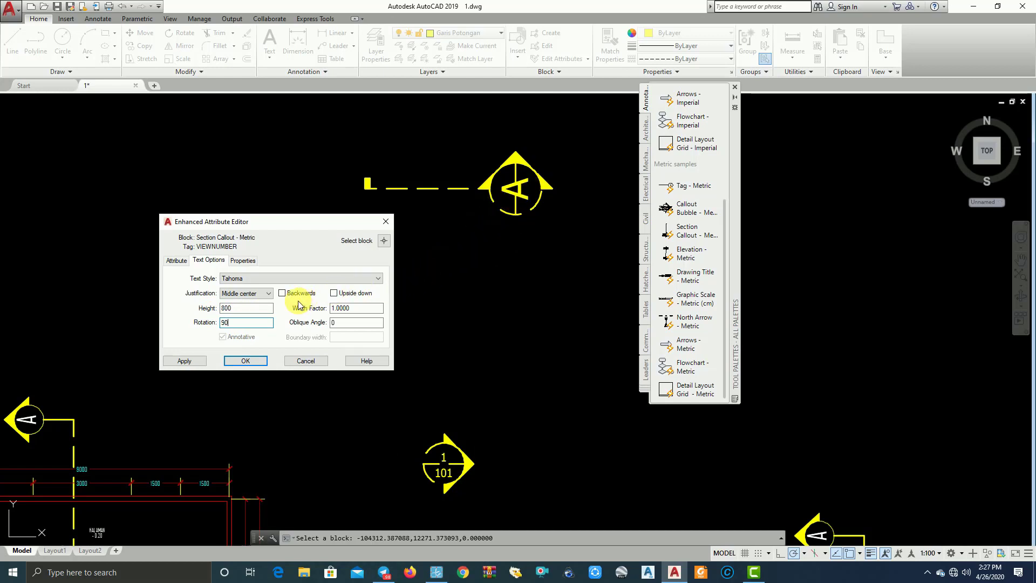
Change the view number to B, keeping the Tahoma text style.
{"action": "left_click", "coordinate": [184, 262]}
{"action": "left_click", "coordinate": [286, 291]}
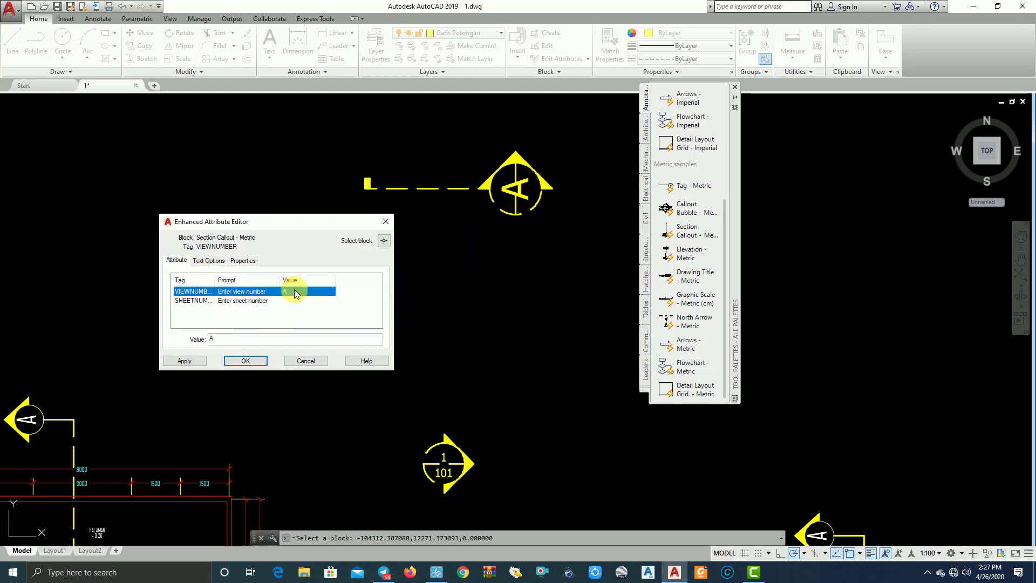
{"action": "left_click", "coordinate": [232, 340]}
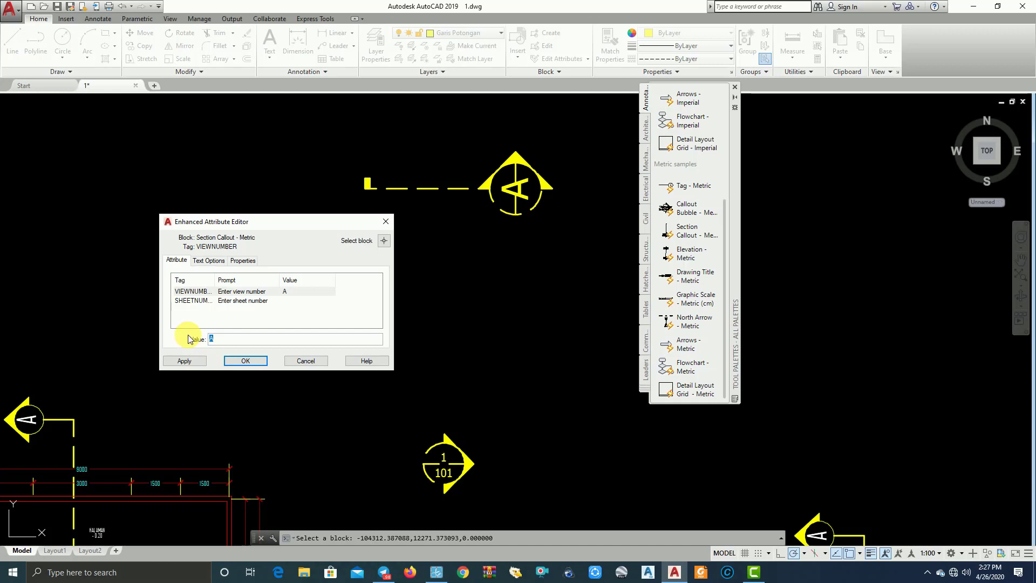
{"action": "type", "text": "b"}
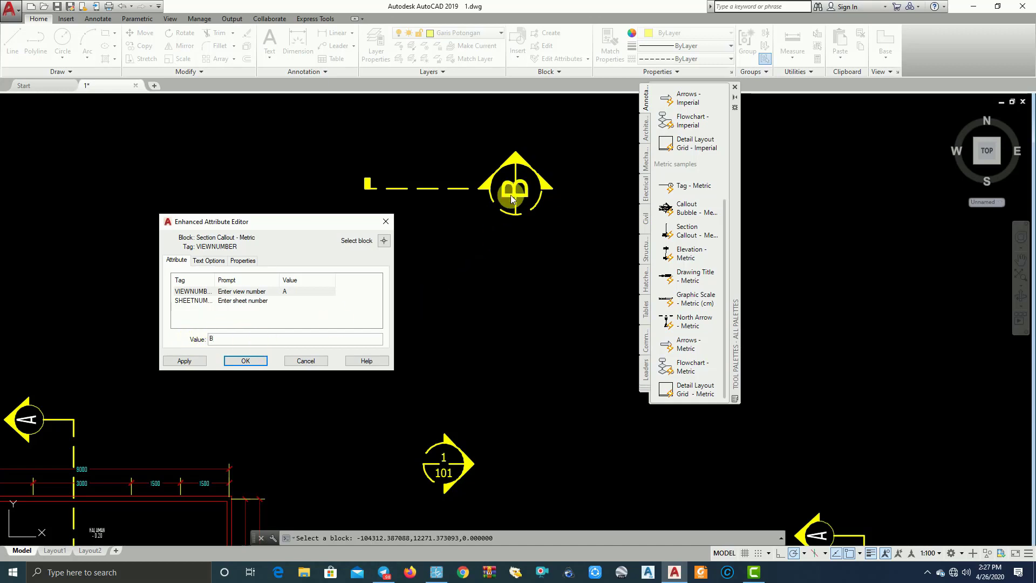
{"action": "left_click", "coordinate": [208, 260]}
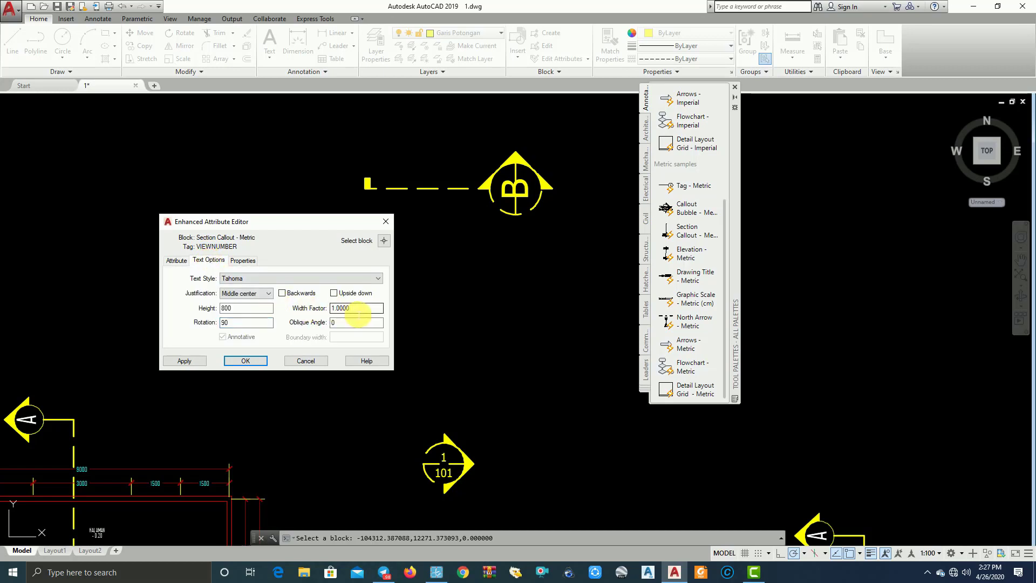
{"action": "left_click", "coordinate": [277, 280]}
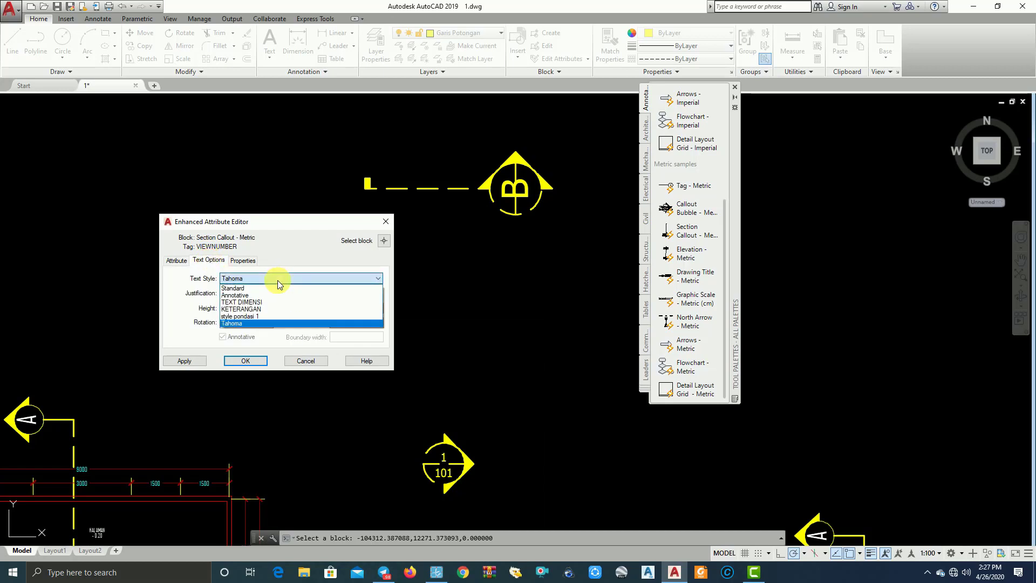
{"action": "left_click", "coordinate": [277, 280]}
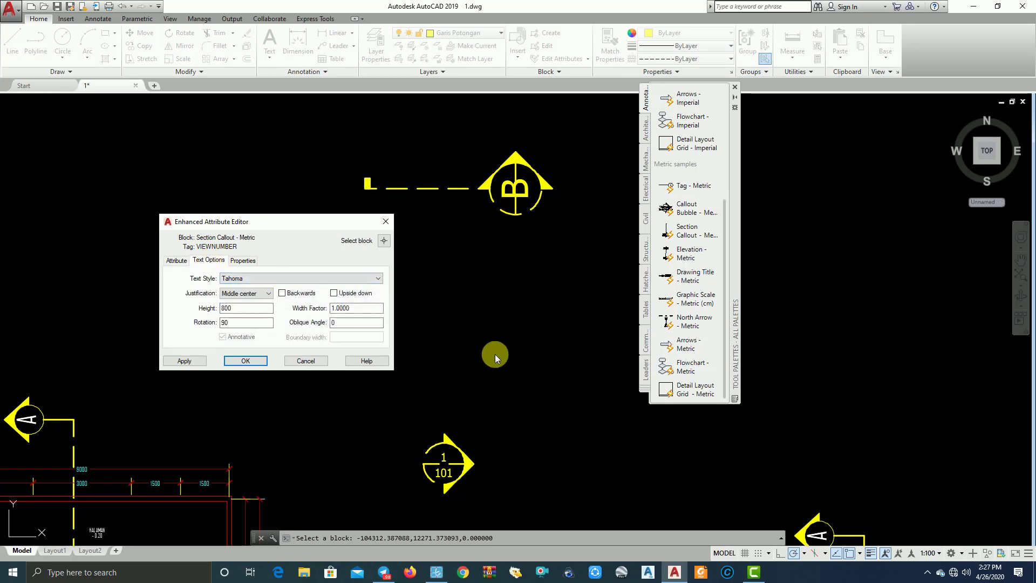
Put the B label on layer Garis Potongan with green colour and ByLayer linetype.
{"action": "left_click", "coordinate": [244, 261]}
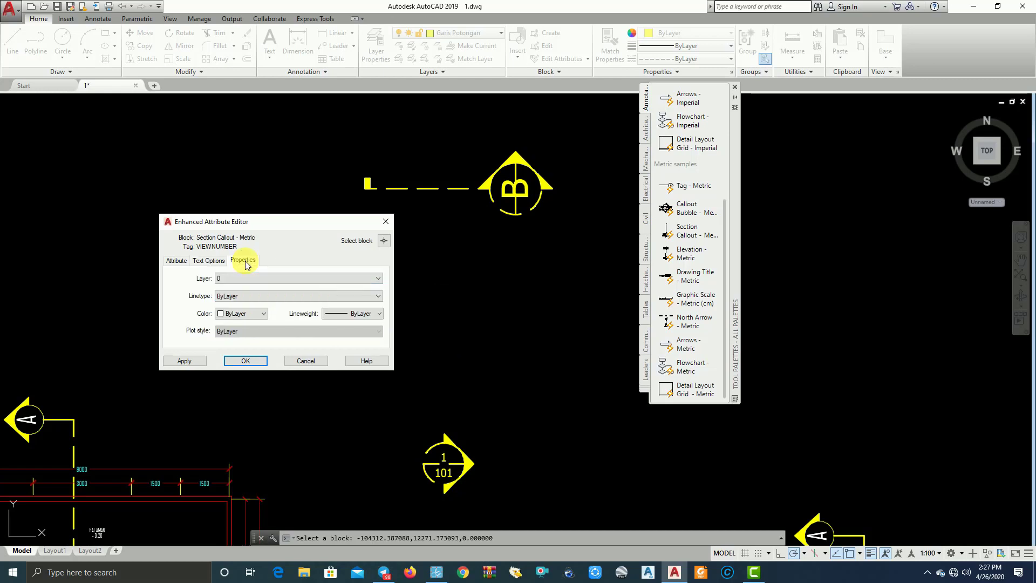
{"action": "left_click", "coordinate": [280, 302]}
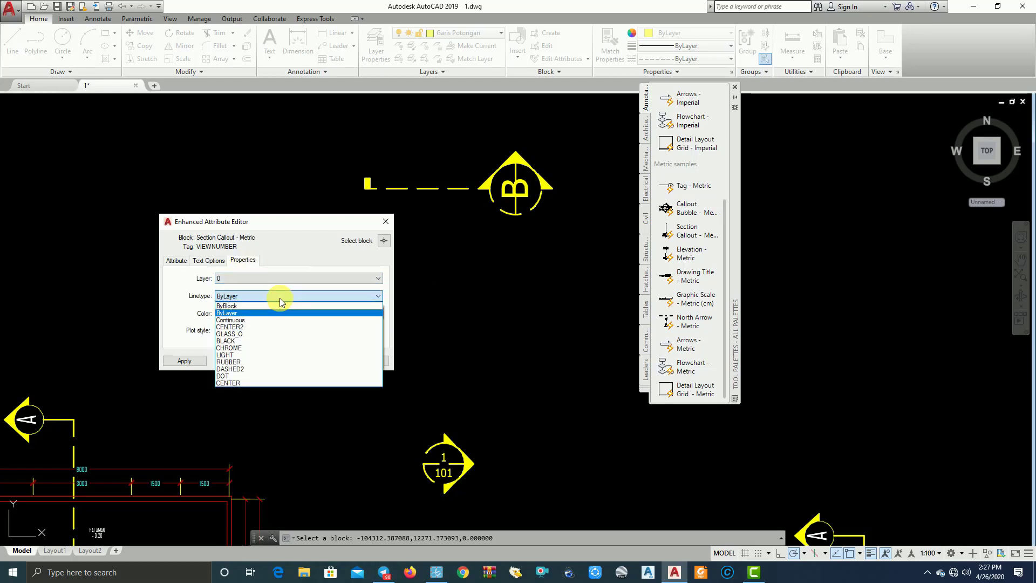
{"action": "left_click", "coordinate": [280, 300]}
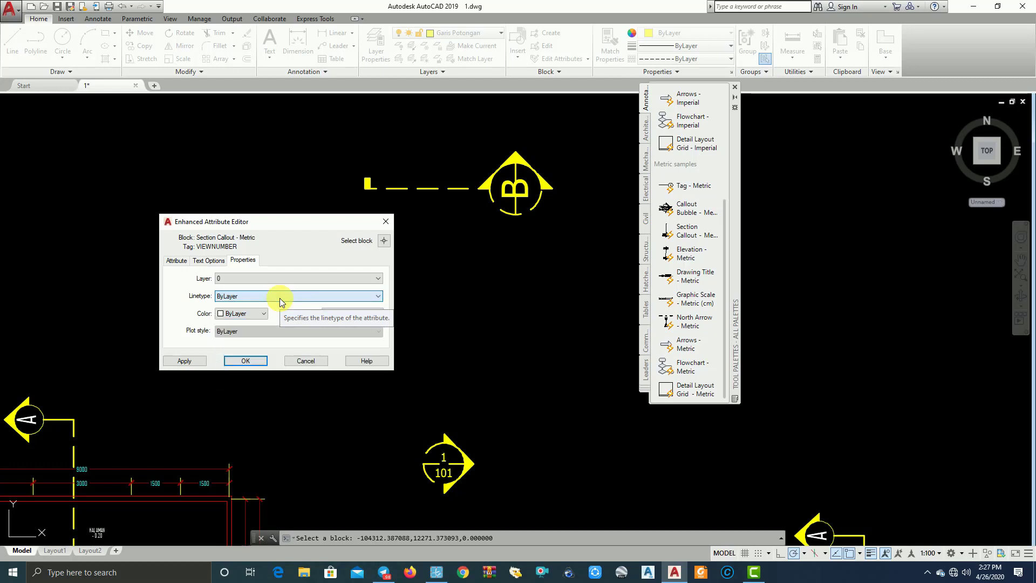
{"action": "left_click", "coordinate": [283, 296]}
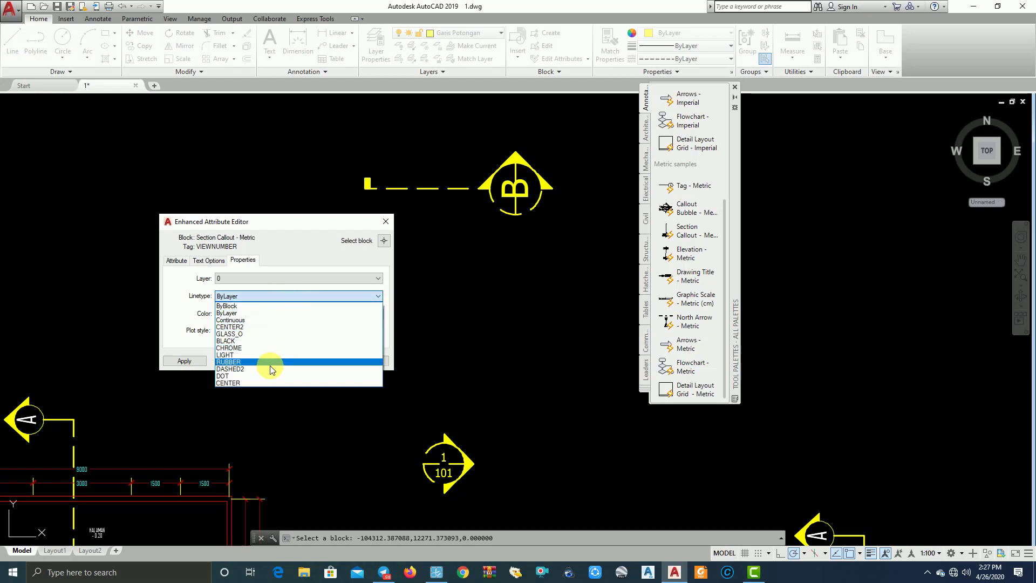
{"action": "left_click", "coordinate": [279, 290]}
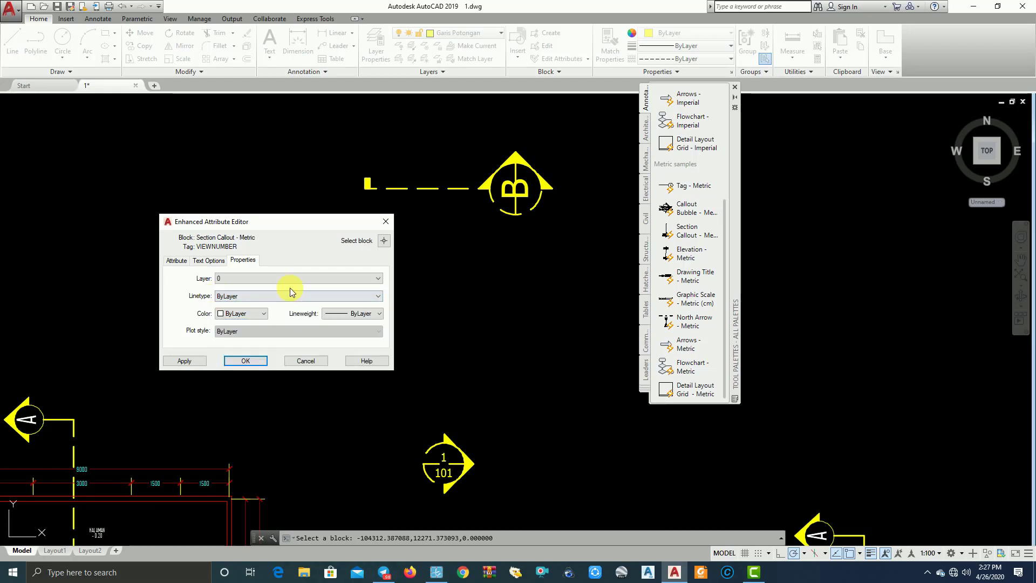
{"action": "left_click", "coordinate": [280, 277]}
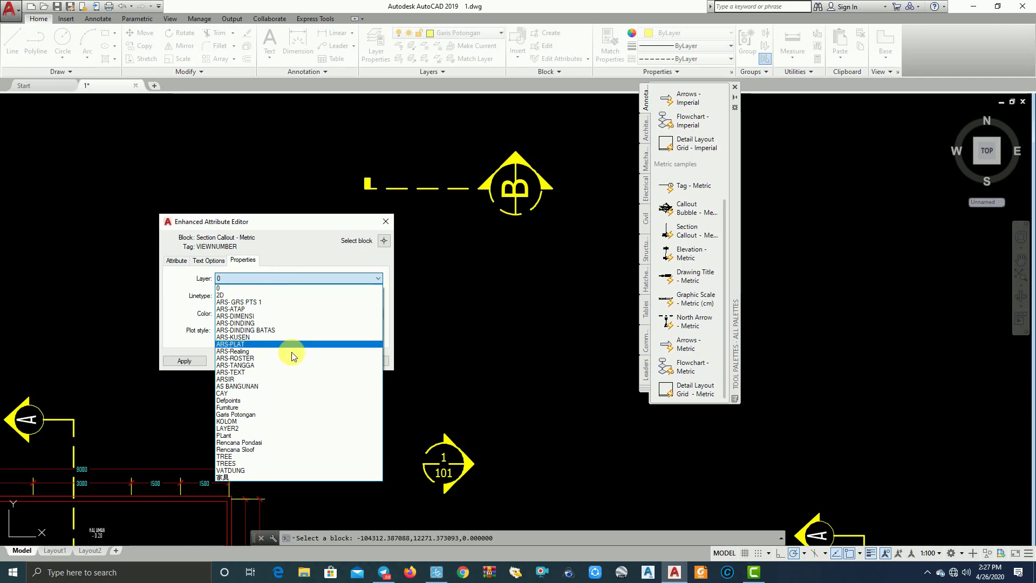
{"action": "left_click", "coordinate": [264, 414]}
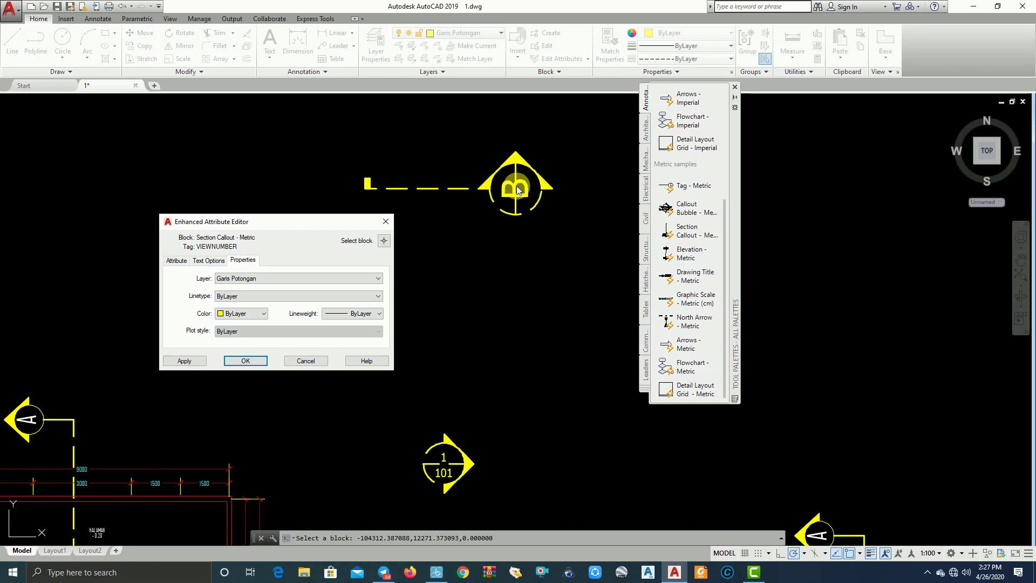
{"action": "left_click", "coordinate": [264, 317]}
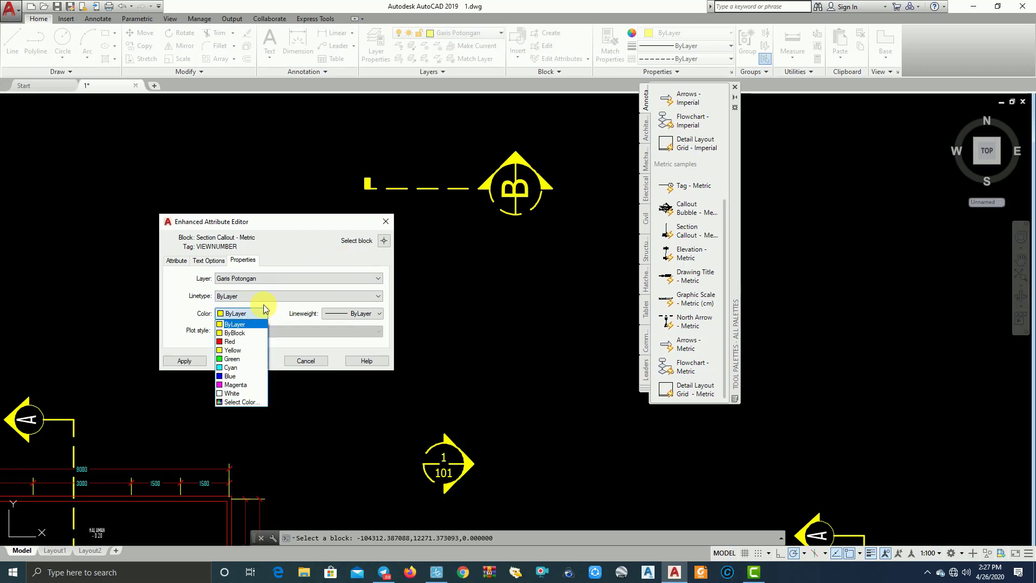
{"action": "left_click", "coordinate": [227, 359]}
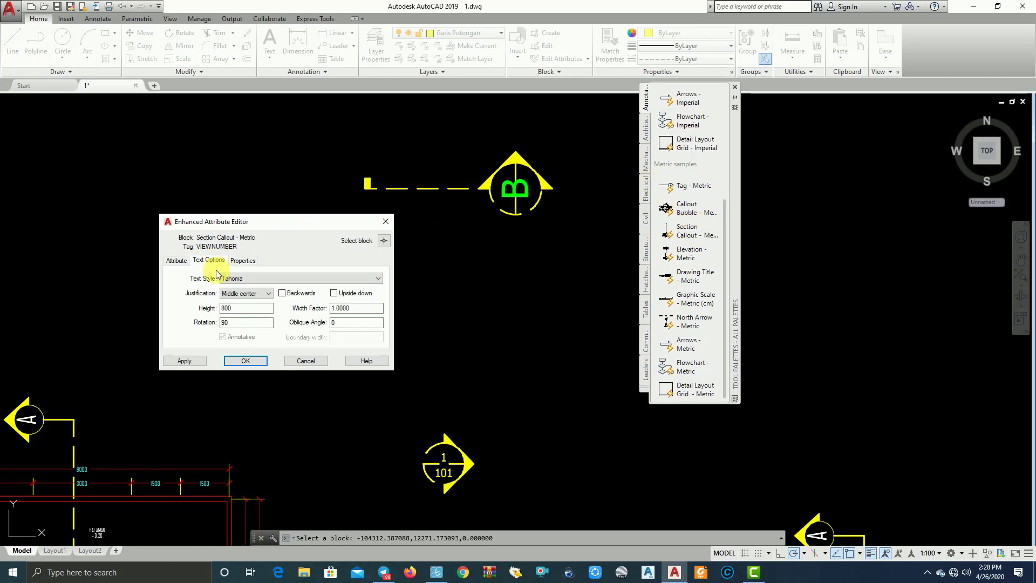
Review the attribute, text and property settings, then apply the changes.
{"action": "left_click", "coordinate": [182, 266]}
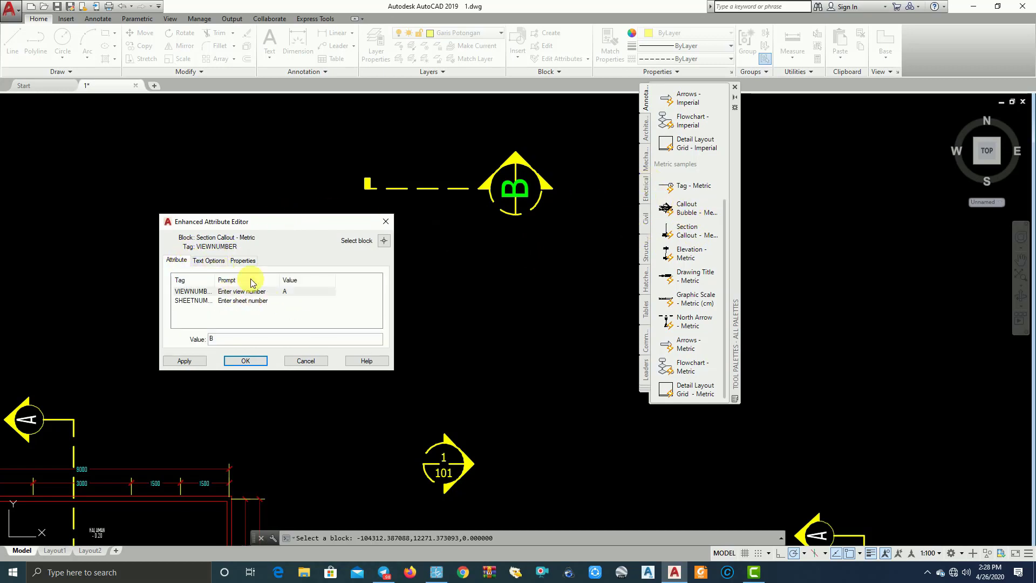
{"action": "left_click", "coordinate": [210, 266]}
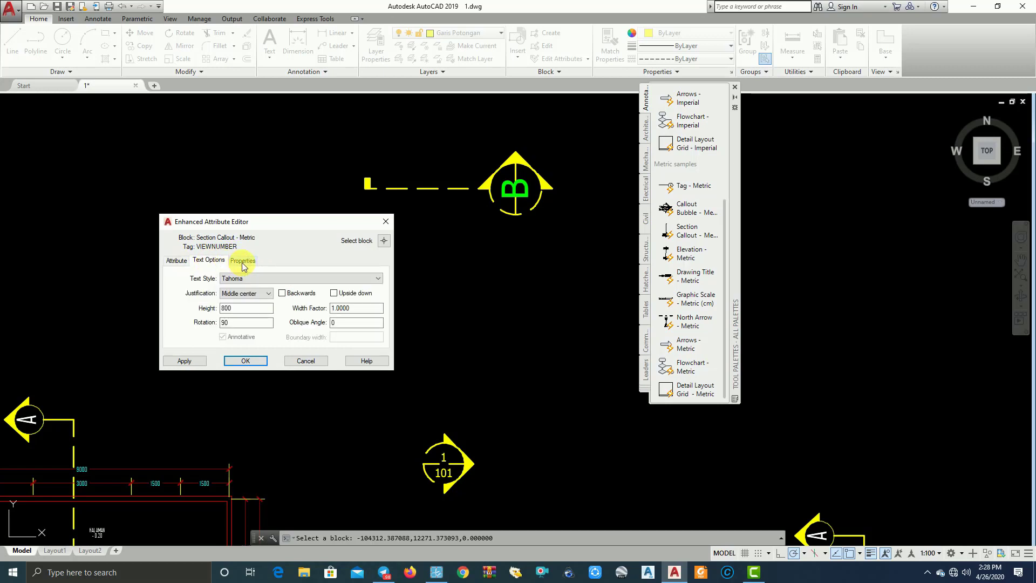
{"action": "left_click", "coordinate": [241, 263]}
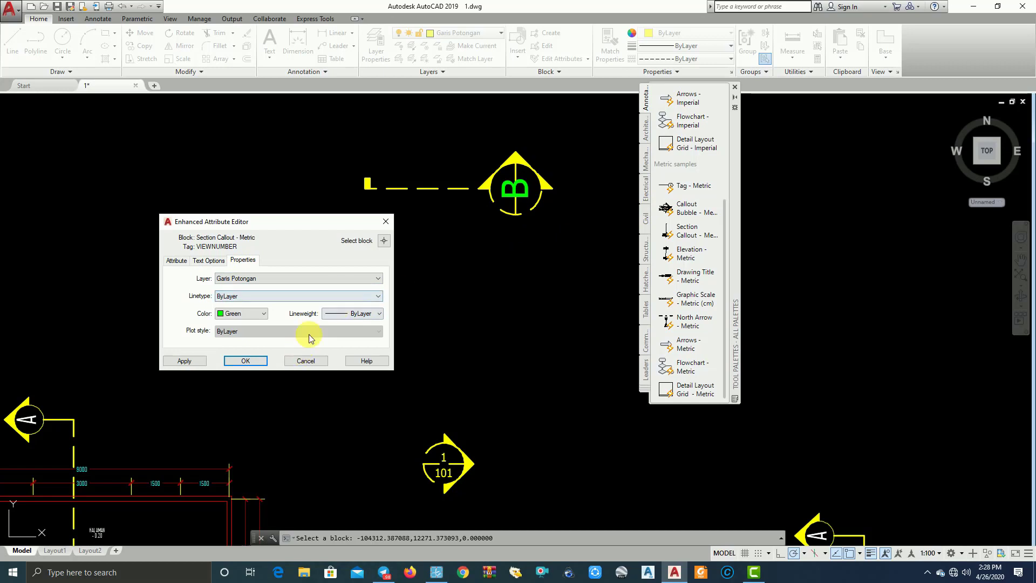
{"action": "left_click", "coordinate": [252, 361]}
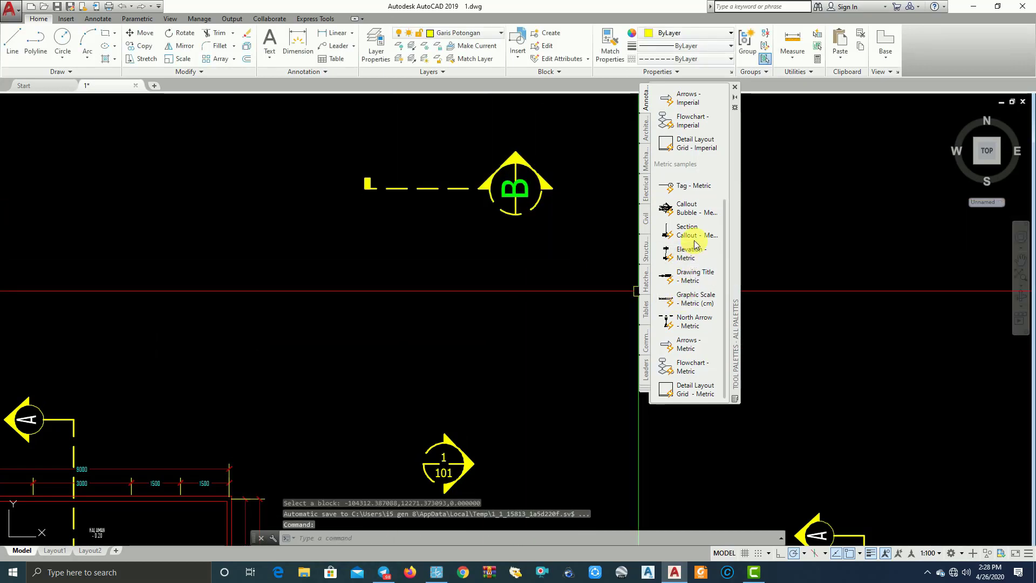
Place an Elevation - Metric 1/101 callout above the floor plans.
{"action": "left_click", "coordinate": [670, 262]}
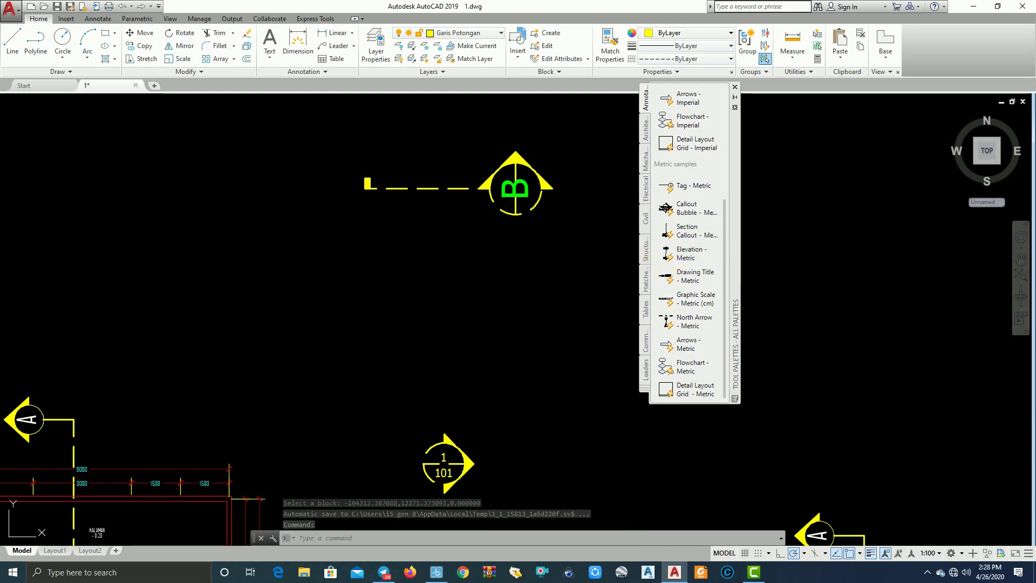
{"action": "middle_click_drag", "start_coordinate": [238, 301], "coordinate": [335, 378]}
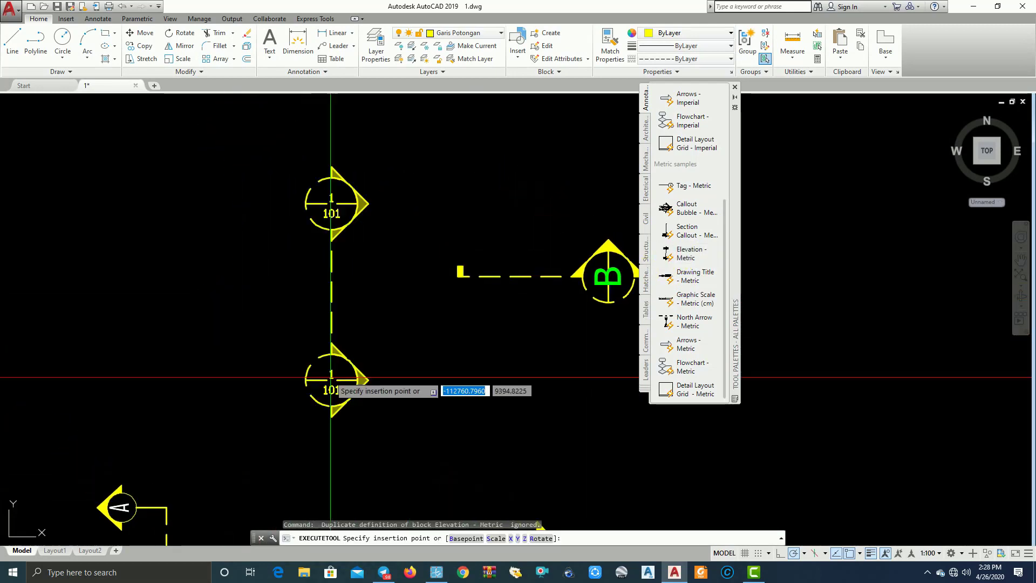
{"action": "scroll", "coordinate": [332, 373], "scroll_direction": "down", "scroll_amount": 2}
{"action": "left_click", "coordinate": [321, 316]}
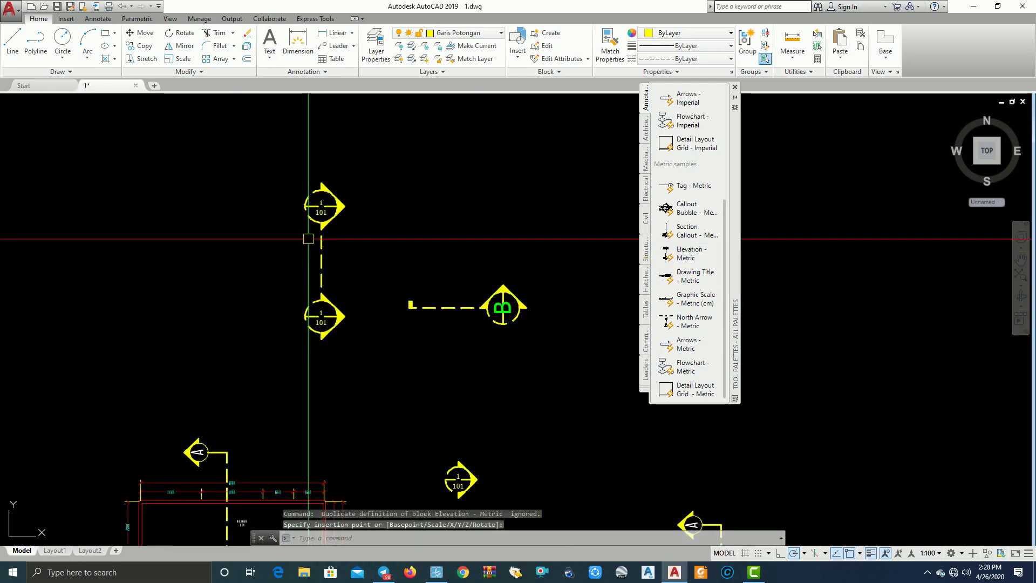
{"action": "scroll", "coordinate": [324, 232], "scroll_direction": "up", "scroll_amount": 2}
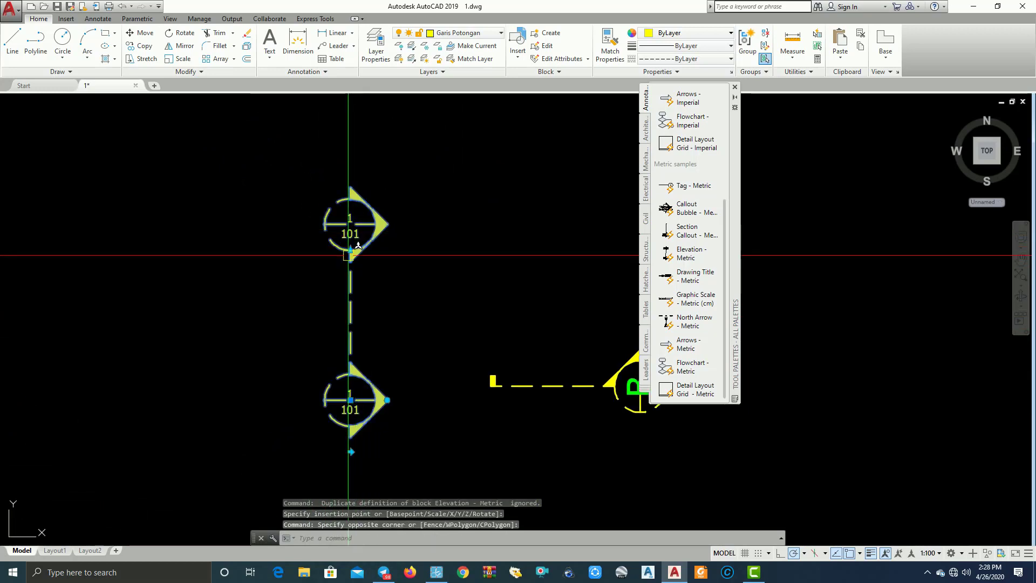
Drag the upper elevation marker upward to lengthen the vertical callout line.
{"action": "left_click", "coordinate": [350, 250]}
{"action": "left_click", "coordinate": [350, 138]}
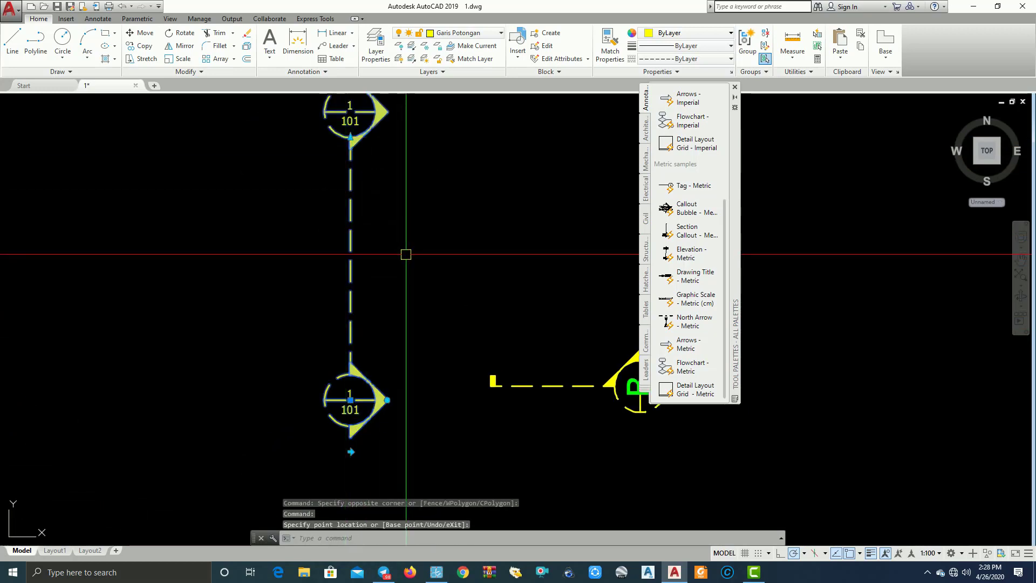
{"action": "key", "text": "Escape"}
{"action": "middle_click_drag", "start_coordinate": [376, 362], "coordinate": [404, 324]}
{"action": "scroll", "coordinate": [404, 324], "scroll_direction": "down", "scroll_amount": 2}
Reselect the elevation callout blocks and stretch the upper marker further up, then cancel.
{"action": "middle_click_drag", "start_coordinate": [411, 270], "coordinate": [430, 328]}
{"action": "left_click", "coordinate": [430, 328]}
{"action": "left_click", "coordinate": [356, 270]}
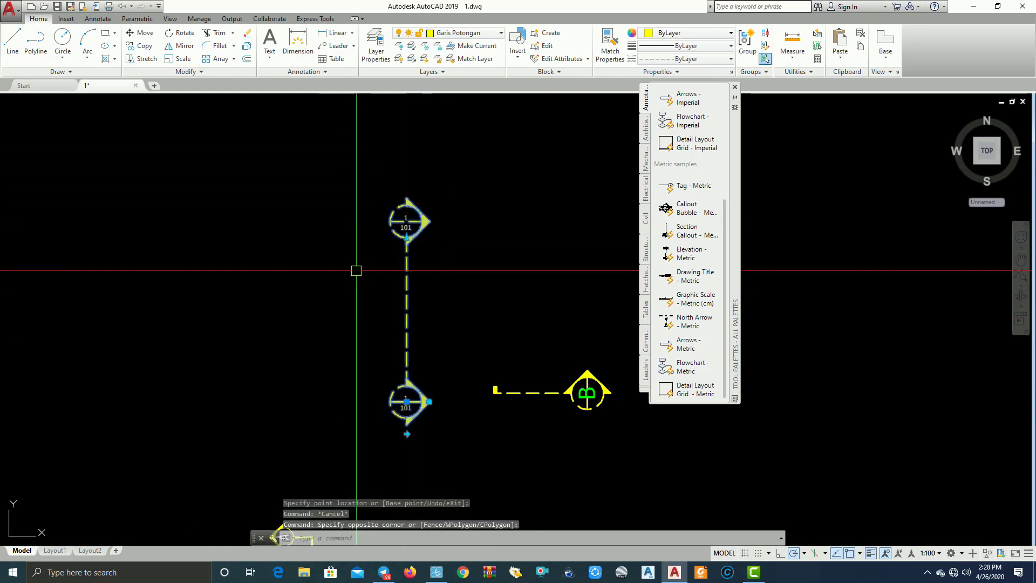
{"action": "left_click", "coordinate": [558, 344]}
{"action": "left_click", "coordinate": [377, 289]}
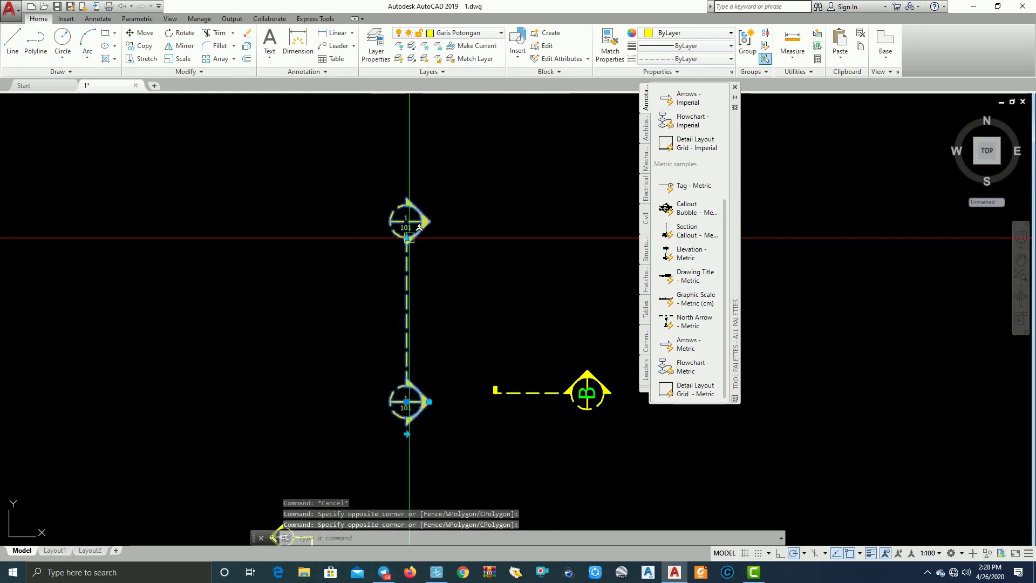
{"action": "left_click", "coordinate": [407, 238]}
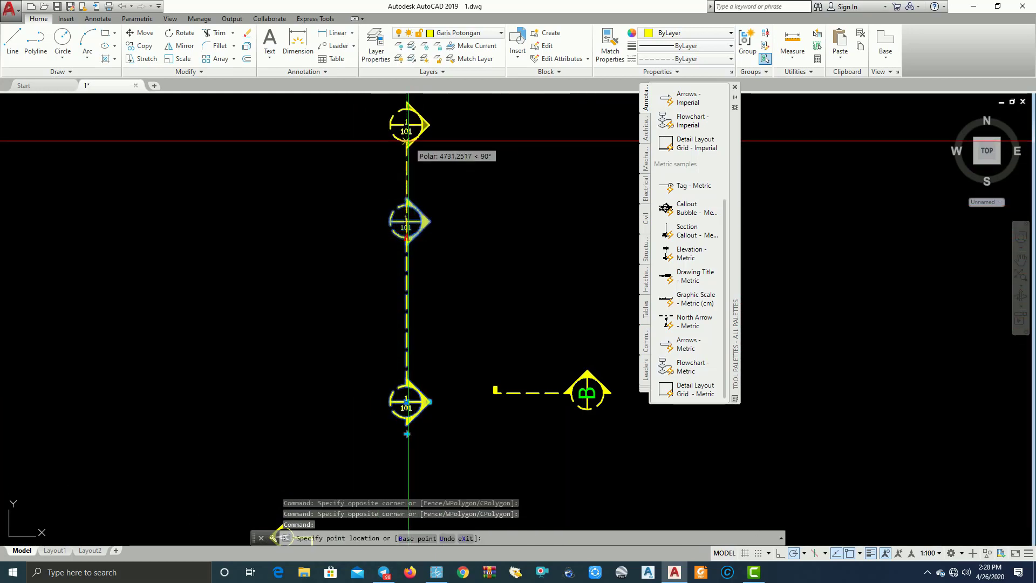
{"action": "key", "text": "Escape"}
{"action": "scroll", "coordinate": [423, 233], "scroll_direction": "down", "scroll_amount": 2}
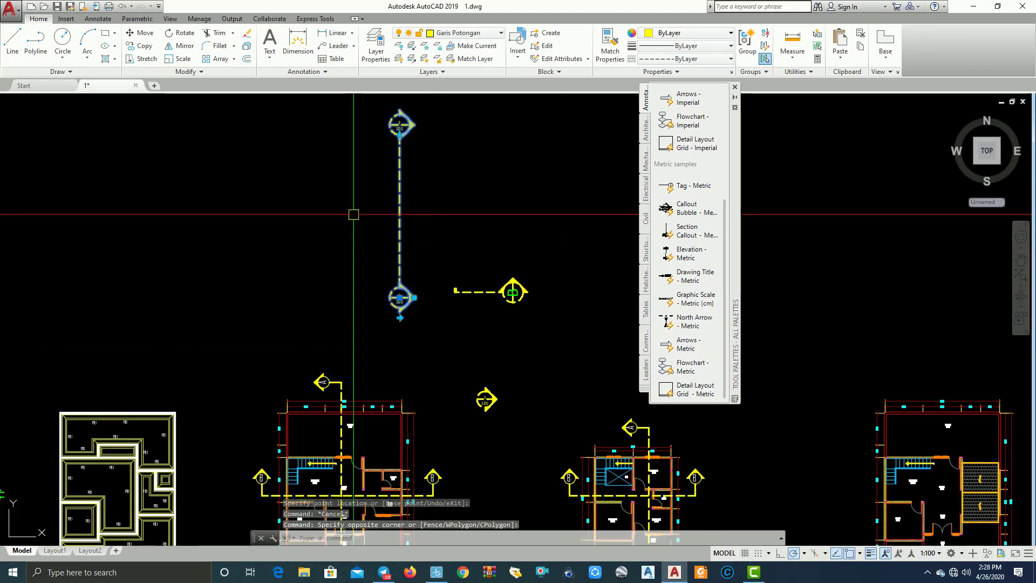
Move the elevation callout line with M so it crosses the roof plan vertically.
{"action": "type", "text": "m"}
{"action": "key", "text": "Return"}
{"action": "left_click", "coordinate": [460, 253]}
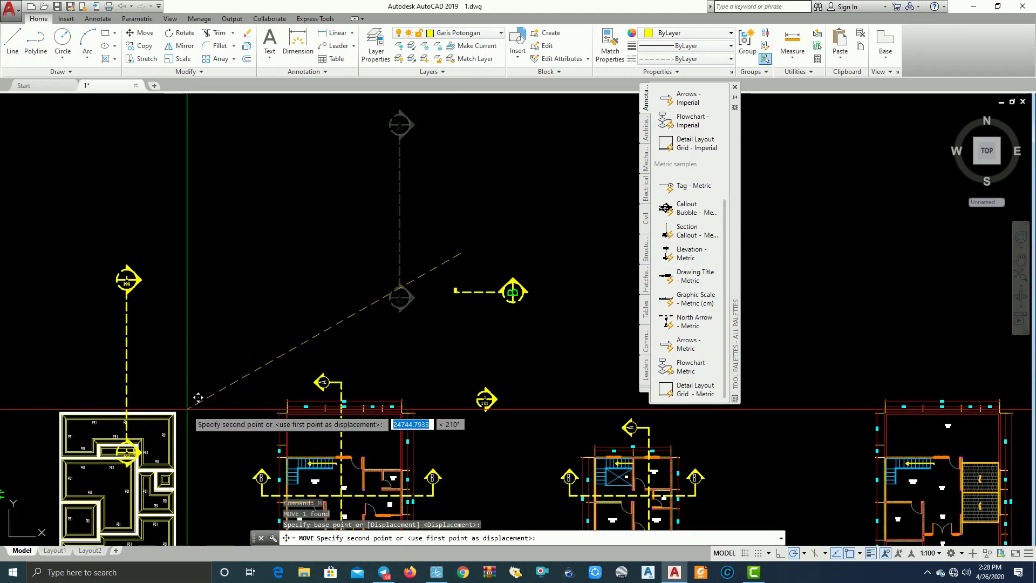
{"action": "middle_click_drag", "start_coordinate": [194, 465], "coordinate": [227, 254]}
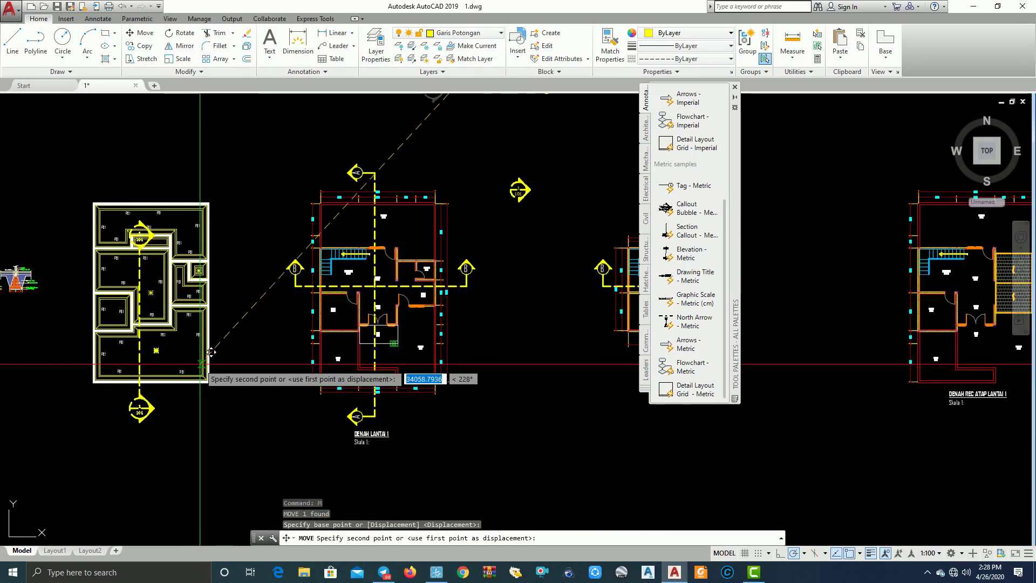
{"action": "left_click", "coordinate": [212, 348]}
{"action": "scroll", "coordinate": [164, 287], "scroll_direction": "up", "scroll_amount": 2}
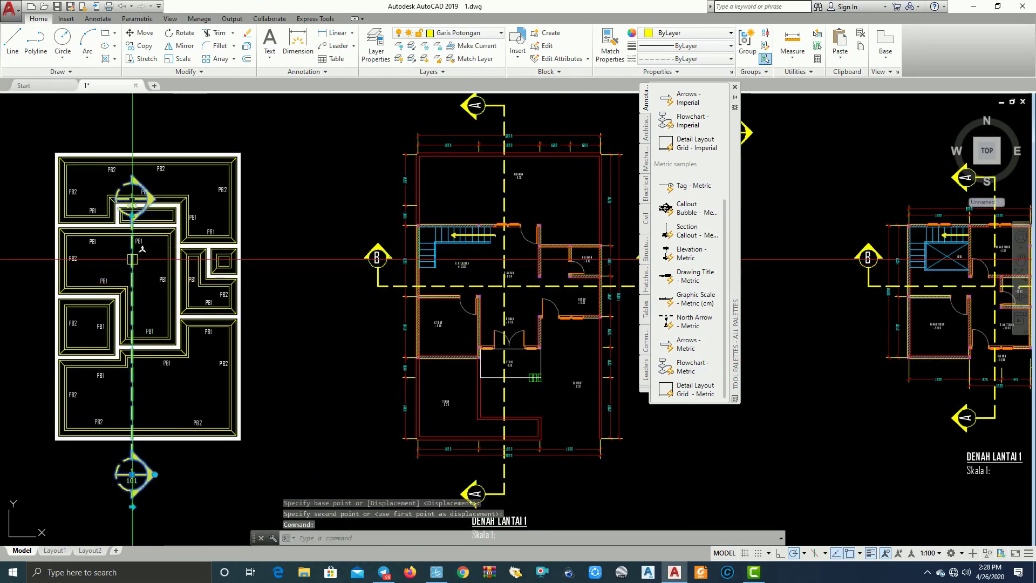
Flip the direction of the lower elevation bubble on the roof plan.
{"action": "left_click", "coordinate": [165, 285]}
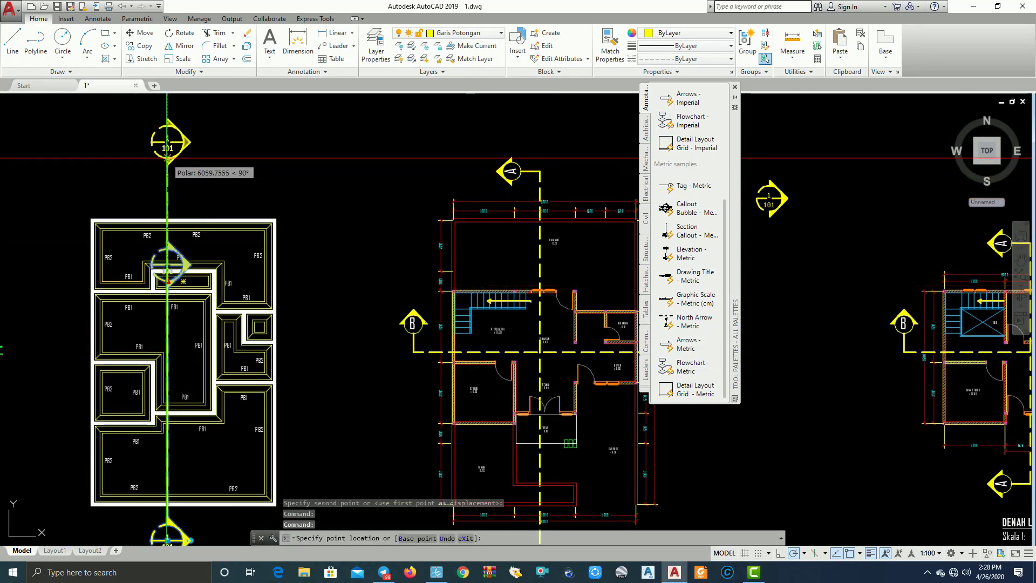
{"action": "mouse_move", "coordinate": [240, 158]}
{"action": "middle_mouse_down"}
{"action": "mouse_move", "coordinate": [322, 162]}
{"action": "mouse_move", "coordinate": [303, 235]}
{"action": "middle_mouse_up"}
{"action": "key", "text": "Escape"}
{"action": "scroll", "coordinate": [162, 159], "scroll_direction": "down", "scroll_amount": 2}
{"action": "scroll", "coordinate": [205, 407], "scroll_direction": "up", "scroll_amount": 4}
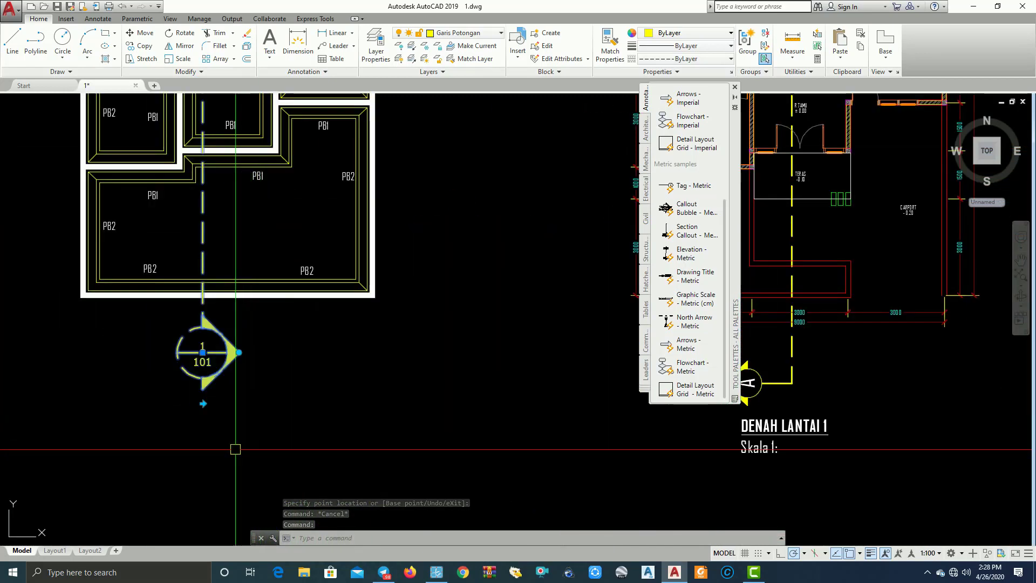
{"action": "left_click", "coordinate": [203, 404]}
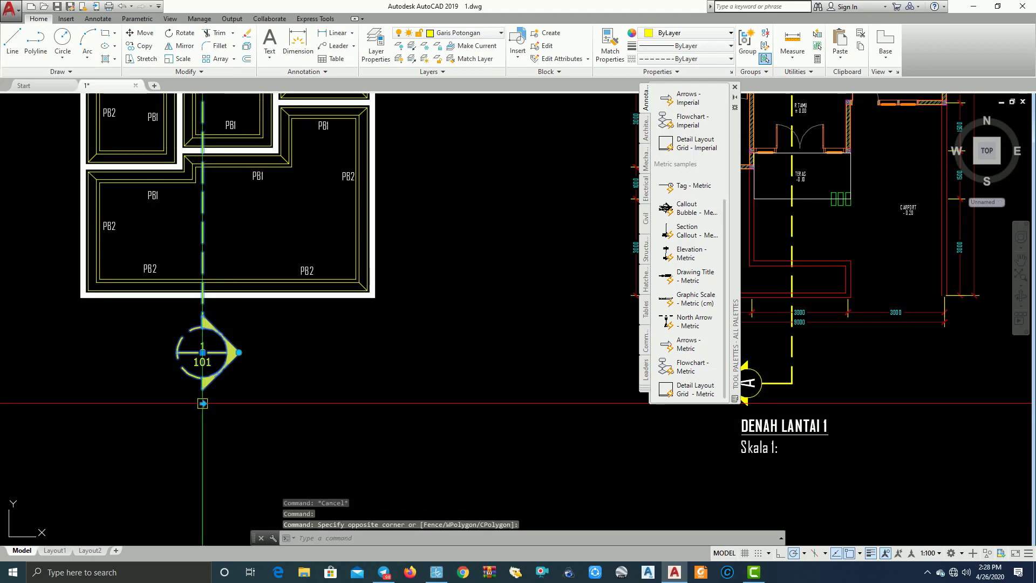
{"action": "left_click", "coordinate": [202, 404]}
{"action": "scroll", "coordinate": [233, 396], "scroll_direction": "down", "scroll_amount": 3}
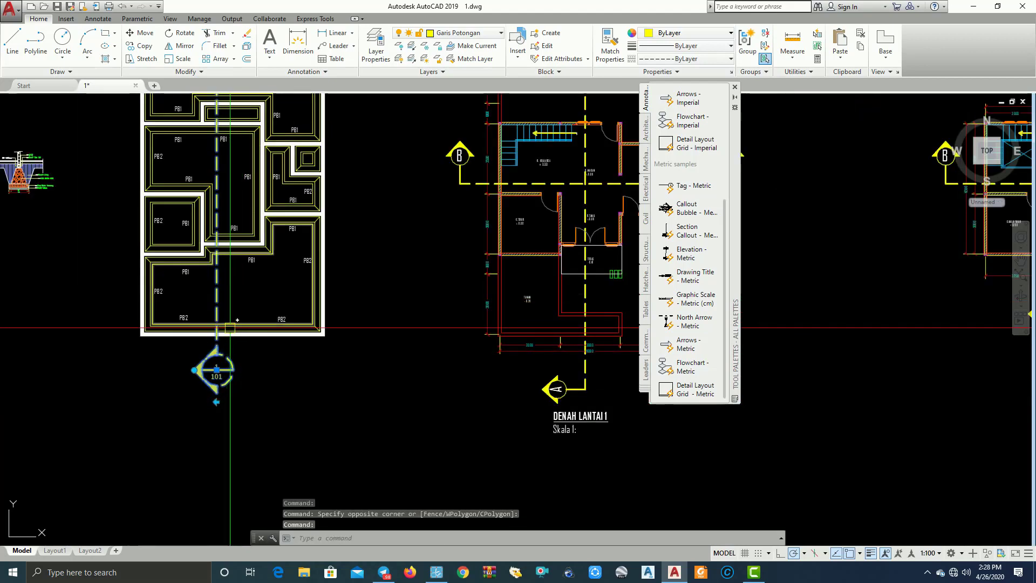
{"action": "scroll", "coordinate": [236, 378], "scroll_direction": "down", "scroll_amount": 2}
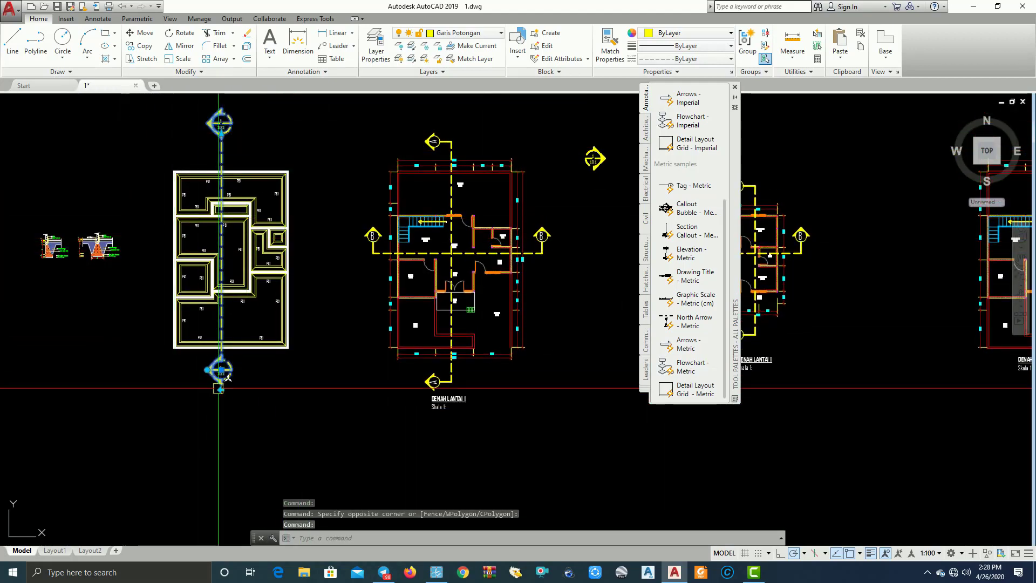
{"action": "scroll", "coordinate": [213, 381], "scroll_direction": "up", "scroll_amount": 4}
{"action": "scroll", "coordinate": [204, 359], "scroll_direction": "down", "scroll_amount": 3}
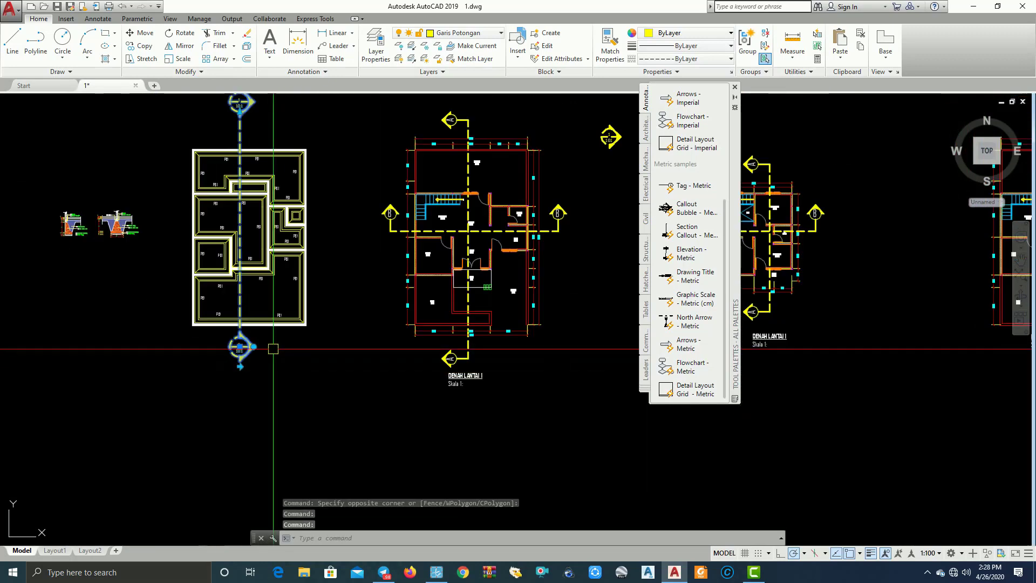
{"action": "key", "text": "Escape"}
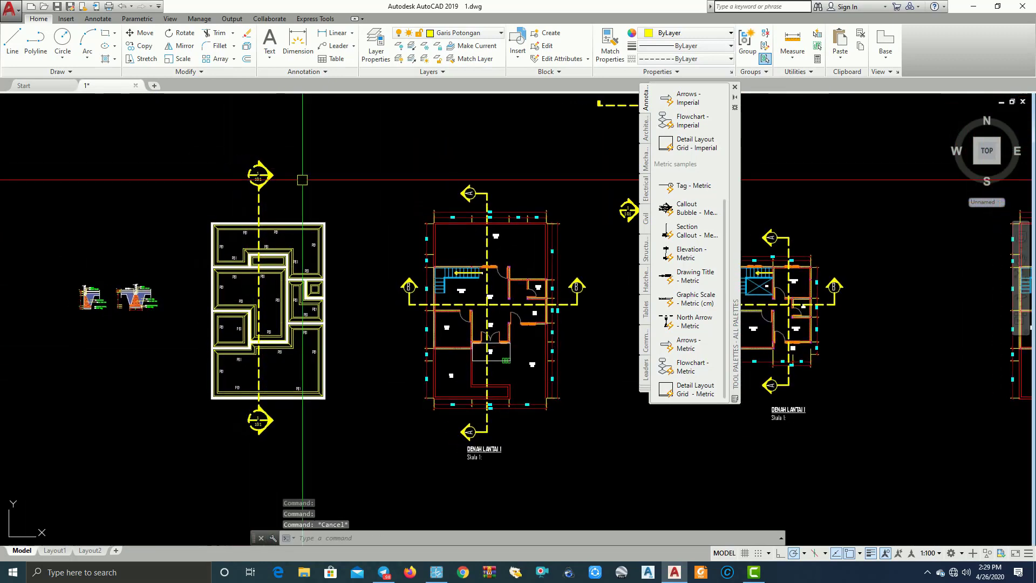
Center the roof plan in the view to review the callout line.
{"action": "scroll", "coordinate": [237, 170], "scroll_direction": "up", "scroll_amount": 1}
{"action": "scroll", "coordinate": [227, 178], "scroll_direction": "up", "scroll_amount": 1}
{"action": "left_click", "coordinate": [263, 189]}
{"action": "key", "text": "Escape"}
{"action": "scroll", "coordinate": [324, 213], "scroll_direction": "down", "scroll_amount": 2}
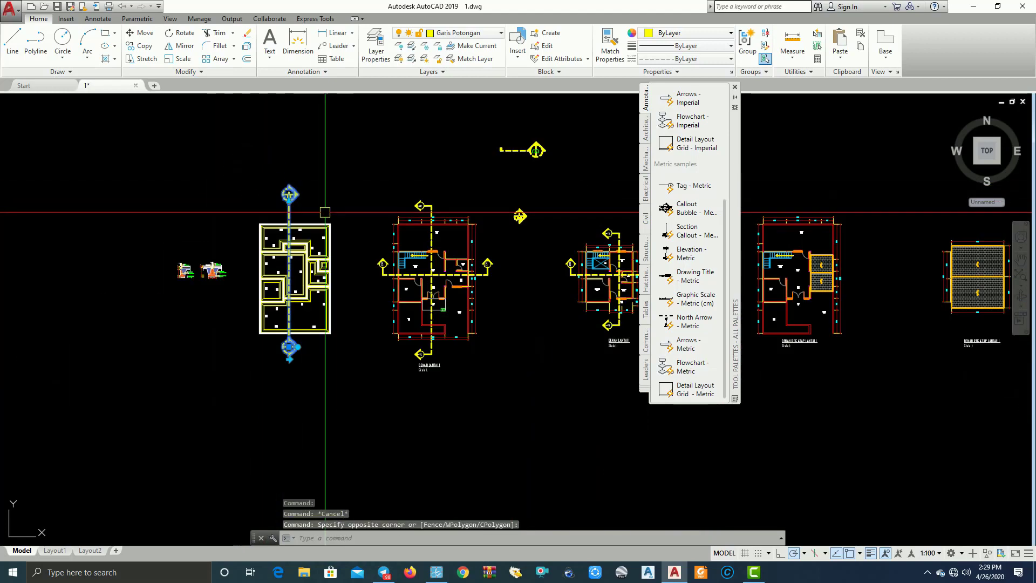
{"action": "scroll", "coordinate": [308, 213], "scroll_direction": "up", "scroll_amount": 1}
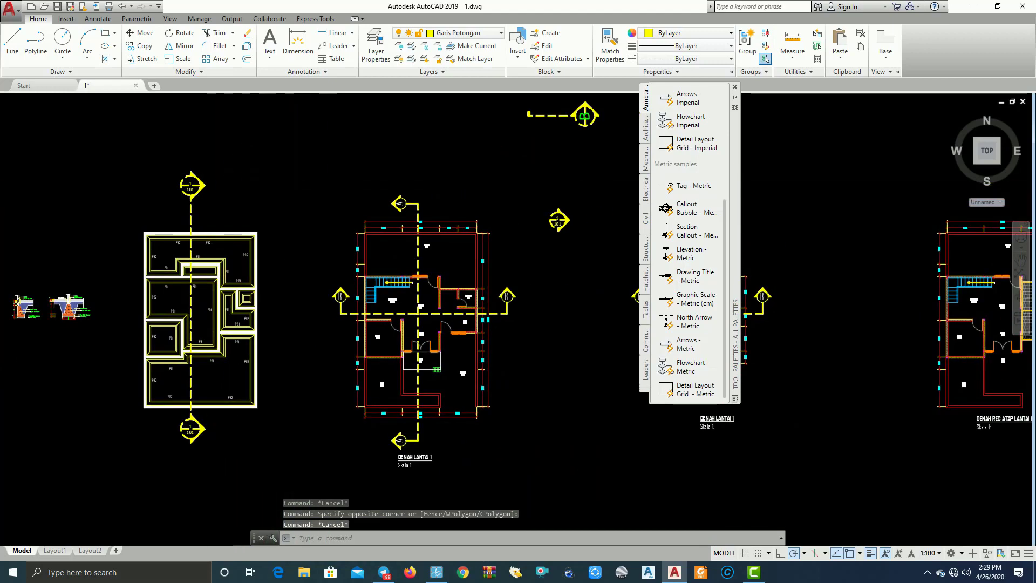
{"action": "middle_click_drag", "start_coordinate": [228, 206], "coordinate": [261, 231]}
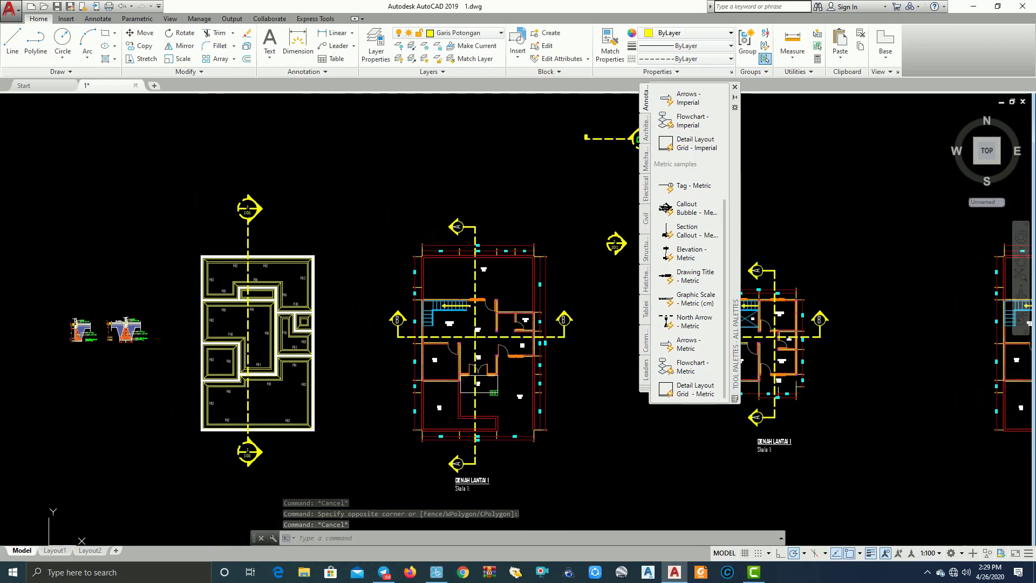
{"action": "double_click", "coordinate": [249, 231]}
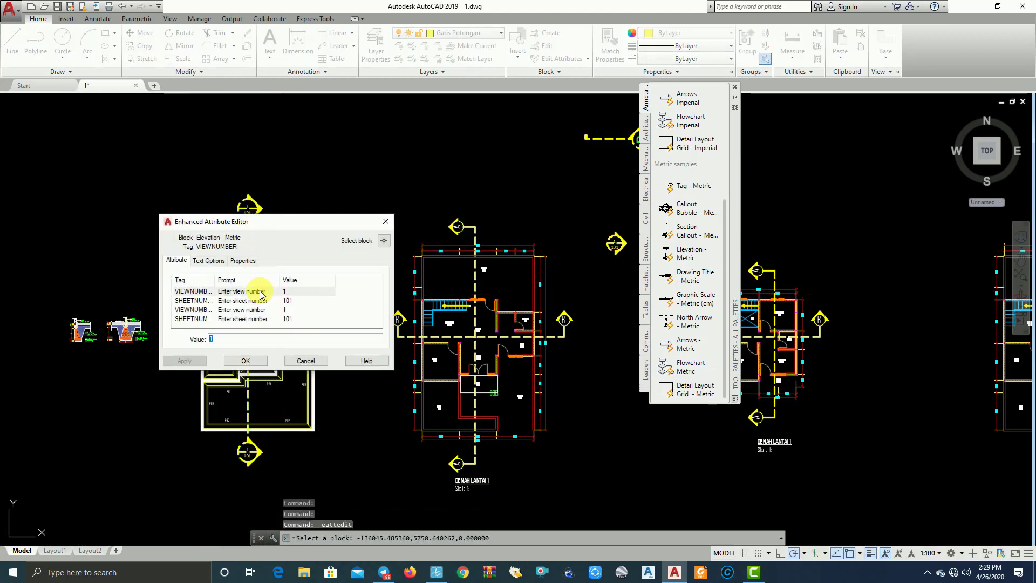
{"action": "left_click_drag", "start_coordinate": [267, 223], "coordinate": [450, 207]}
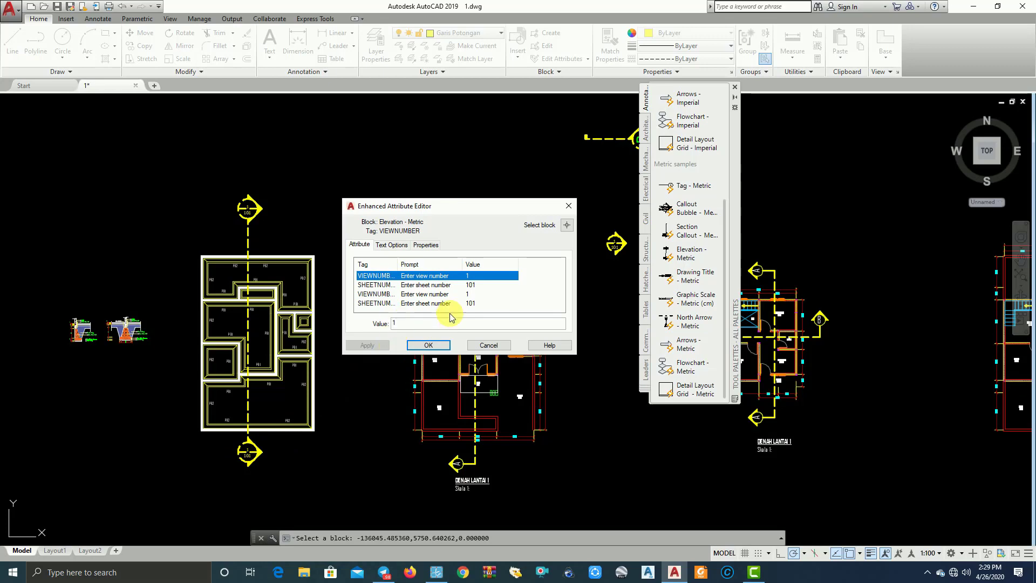
{"action": "left_click", "coordinate": [568, 206]}
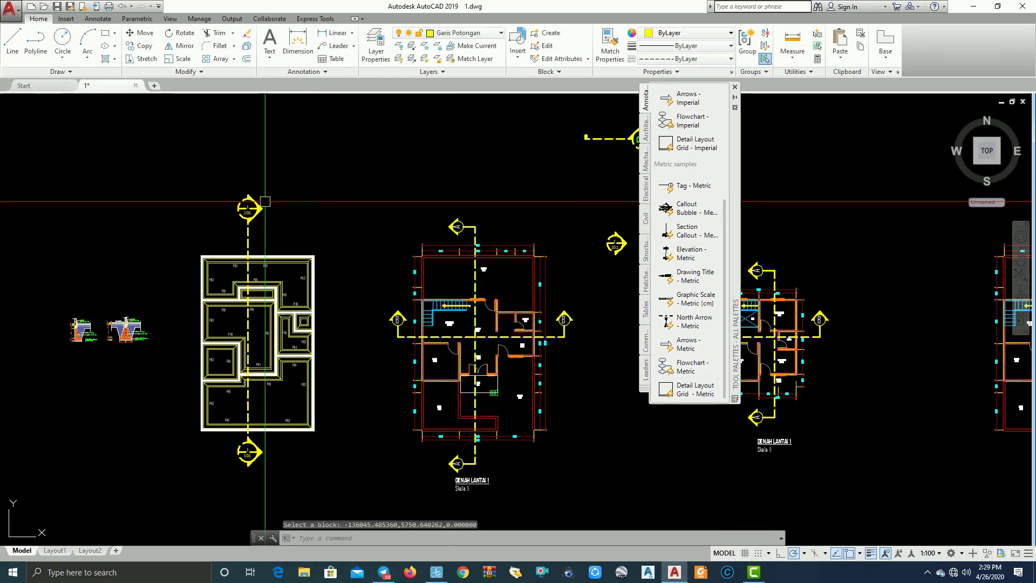
Move the 1/101 elevation callout line off the roof plan to the gap between plans.
{"action": "type", "text": "m"}
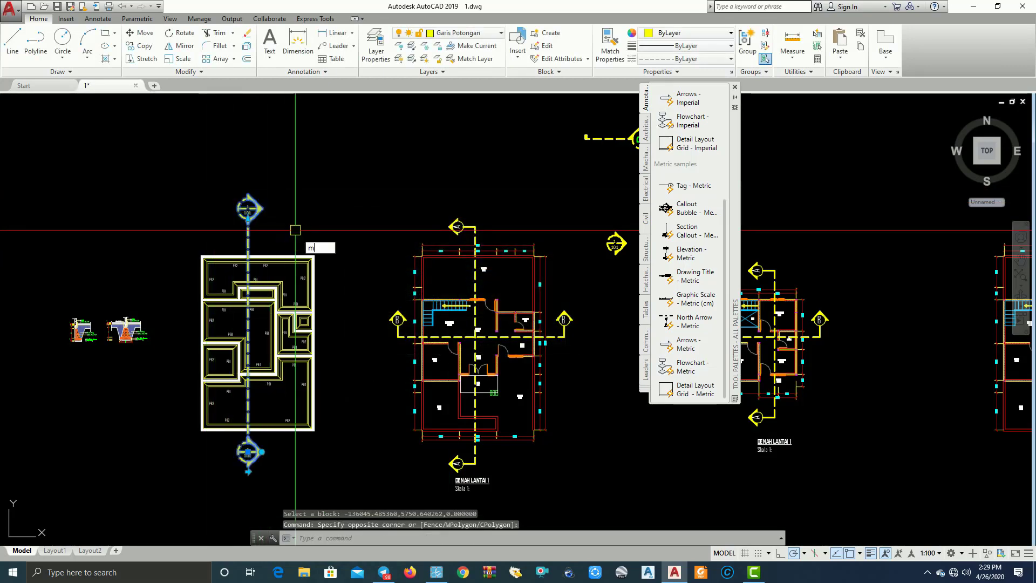
{"action": "key", "text": "Return"}
{"action": "left_click", "coordinate": [293, 228]}
{"action": "scroll", "coordinate": [464, 178], "scroll_direction": "down", "scroll_amount": 2}
{"action": "scroll", "coordinate": [316, 191], "scroll_direction": "up", "scroll_amount": 2}
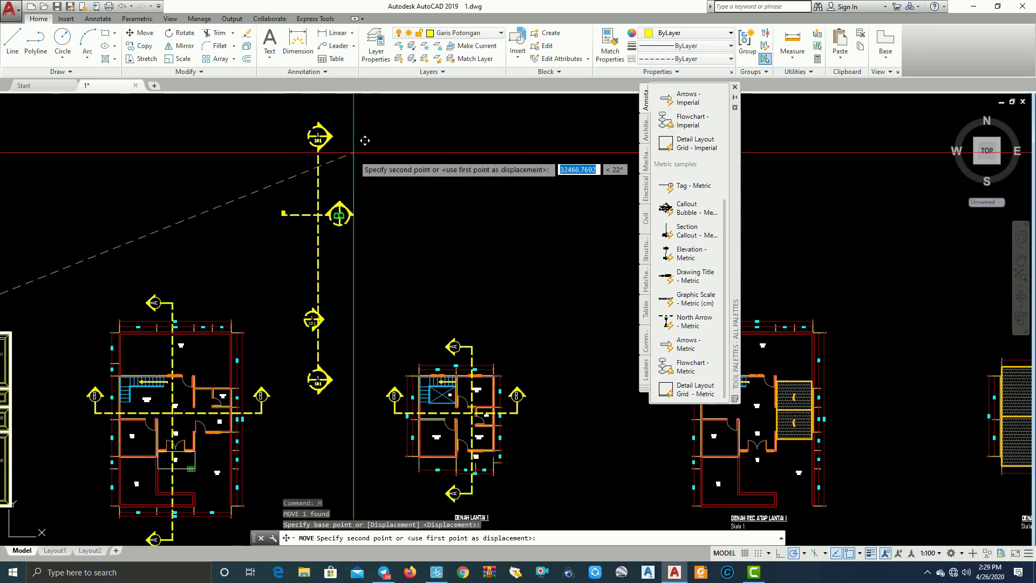
{"action": "left_click", "coordinate": [345, 167]}
Pan and zoom to frame the middle floor plan and its section callouts.
{"action": "middle_click_drag", "start_coordinate": [351, 161], "coordinate": [416, 167]}
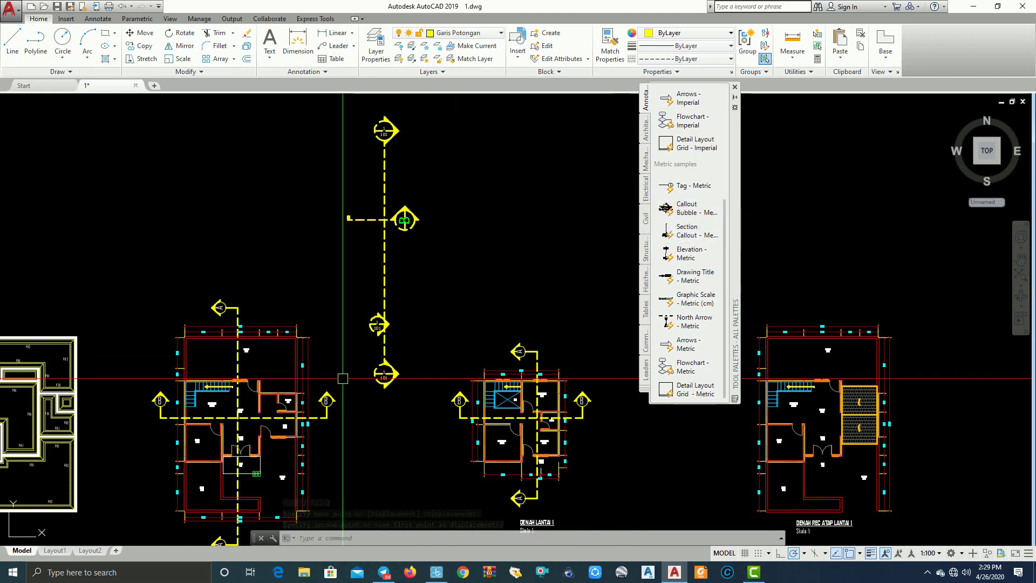
{"action": "middle_click_drag", "start_coordinate": [342, 375], "coordinate": [391, 332]}
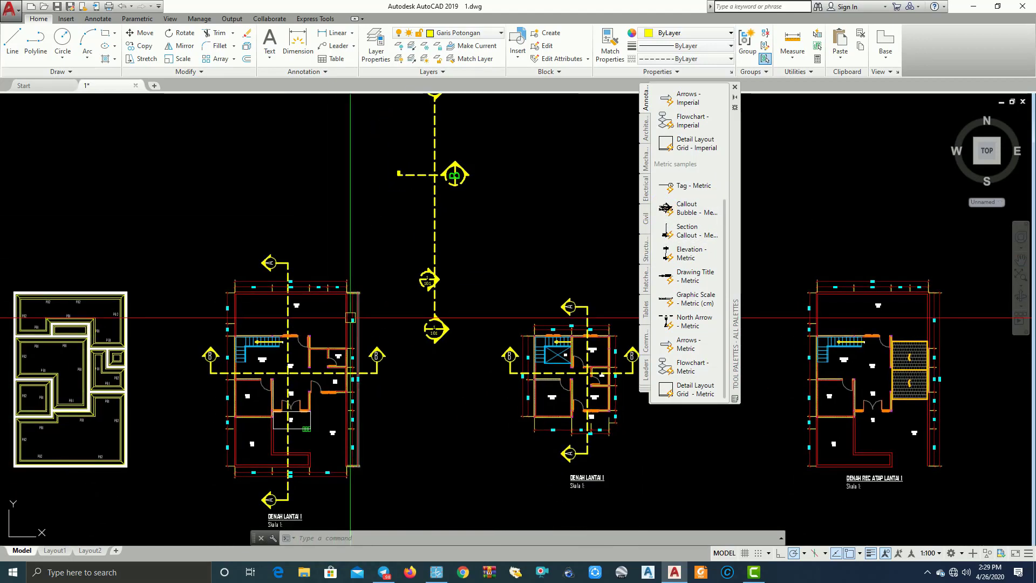
{"action": "scroll", "coordinate": [361, 302], "scroll_direction": "up", "scroll_amount": 2}
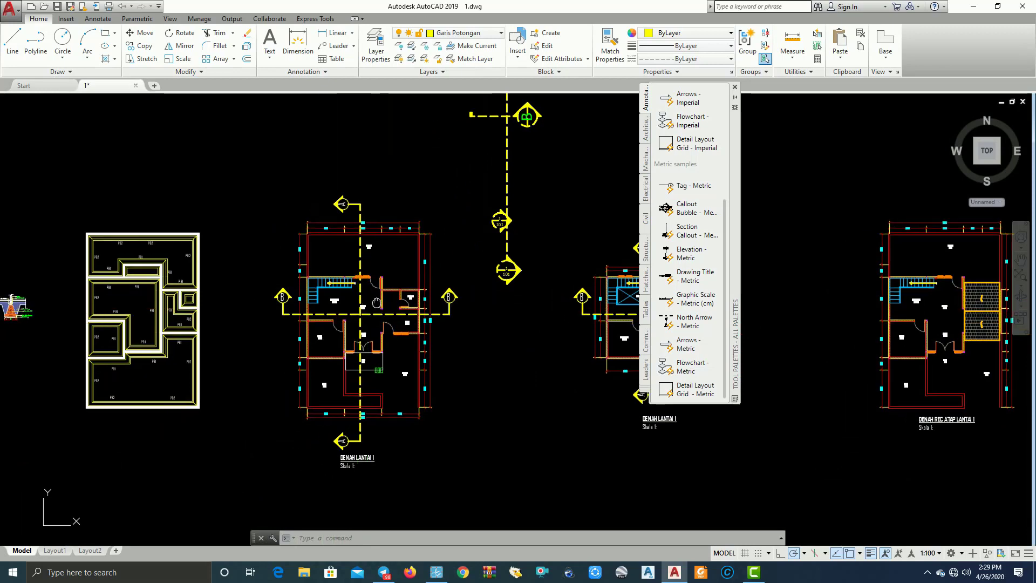
{"action": "scroll", "coordinate": [356, 281], "scroll_direction": "up", "scroll_amount": 2}
{"action": "mouse_move", "coordinate": [372, 254]}
{"action": "middle_mouse_down"}
{"action": "mouse_move", "coordinate": [374, 219]}
{"action": "mouse_move", "coordinate": [414, 197]}
{"action": "middle_mouse_up"}
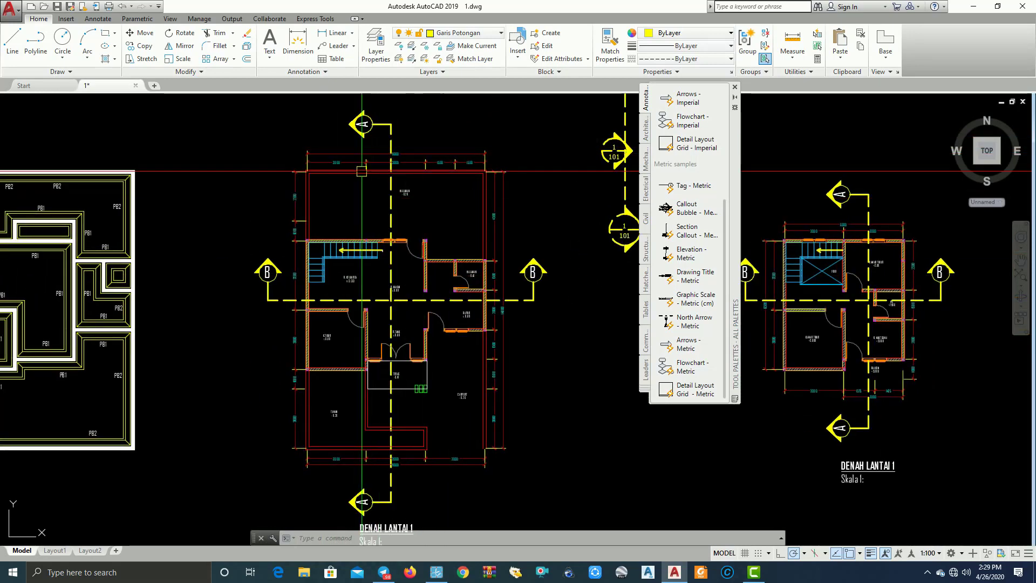
{"action": "middle_click_drag", "start_coordinate": [389, 343], "coordinate": [367, 341]}
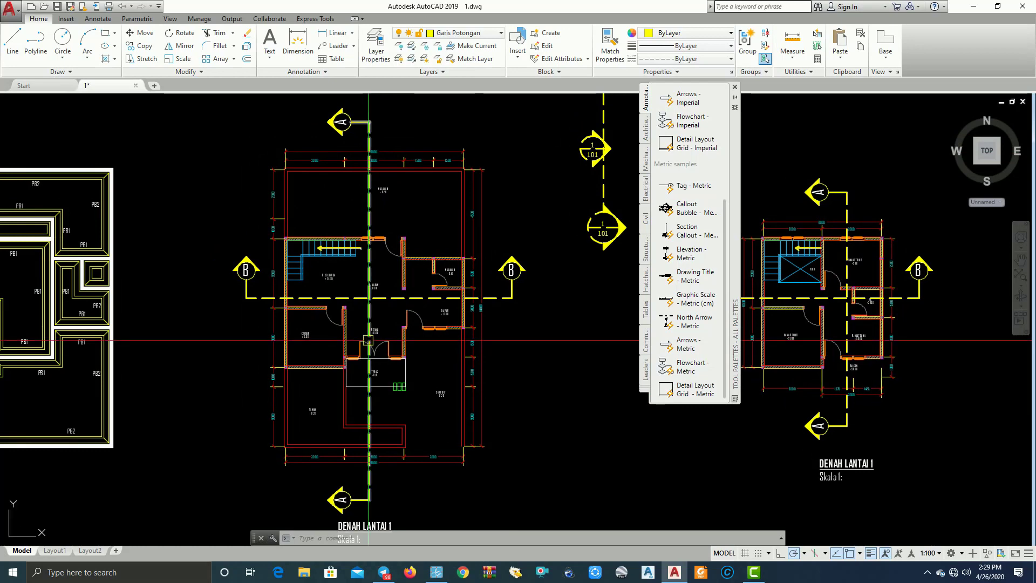